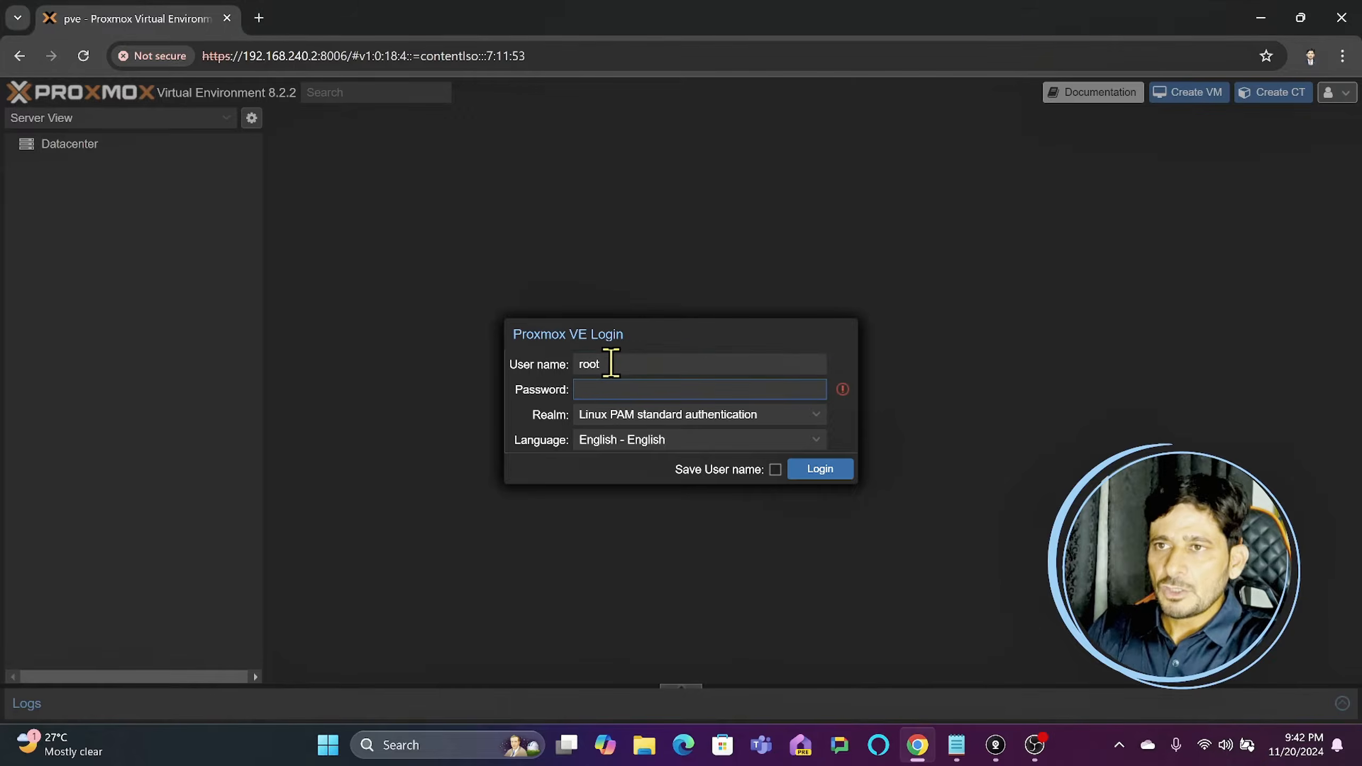
# - Enter the account password for the root user and log in to the Proxmox VE web interface
pyautogui.write('••••••••')
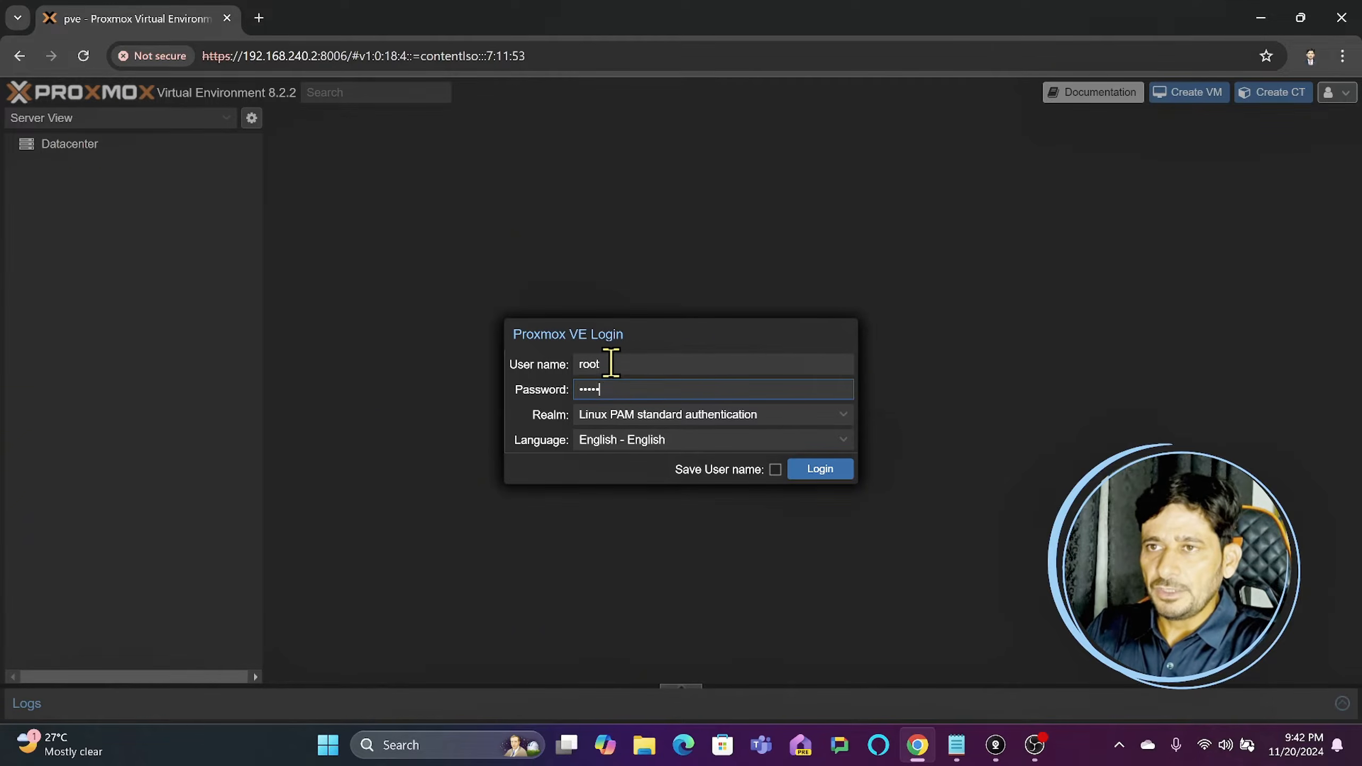
pyautogui.press('Return')
pyautogui.press('Return')
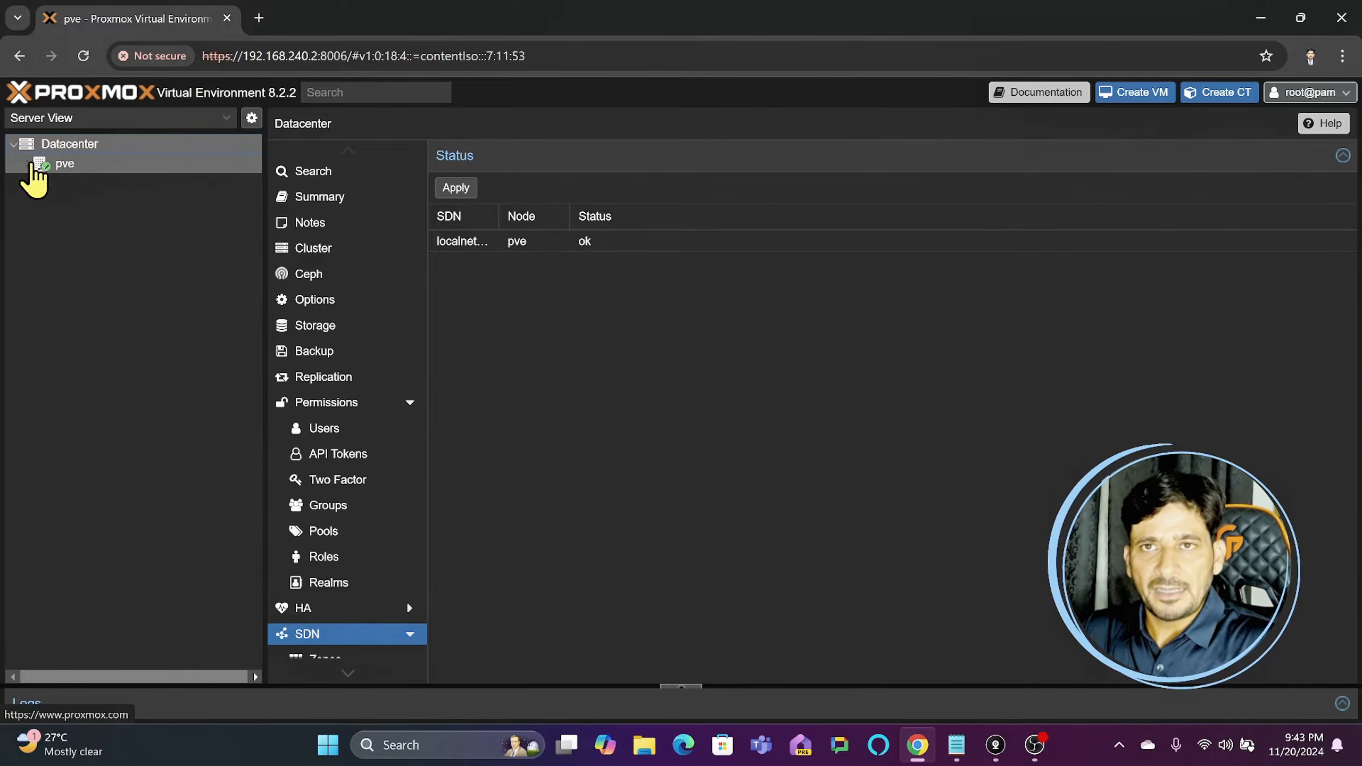
# - Look over the resources of the pve node and the Datacenter, and open the Datacenter's SDN status overview
pyautogui.click(67, 164)
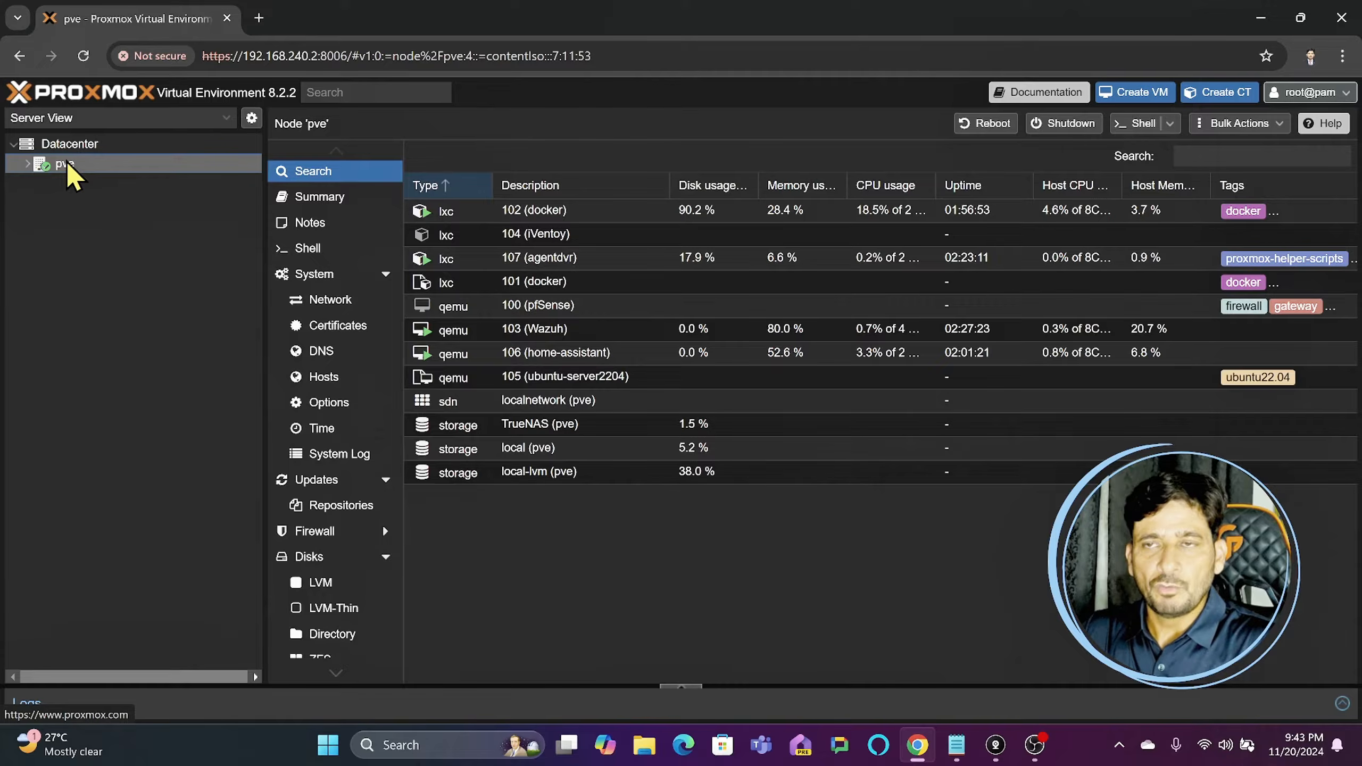
pyautogui.click(80, 146)
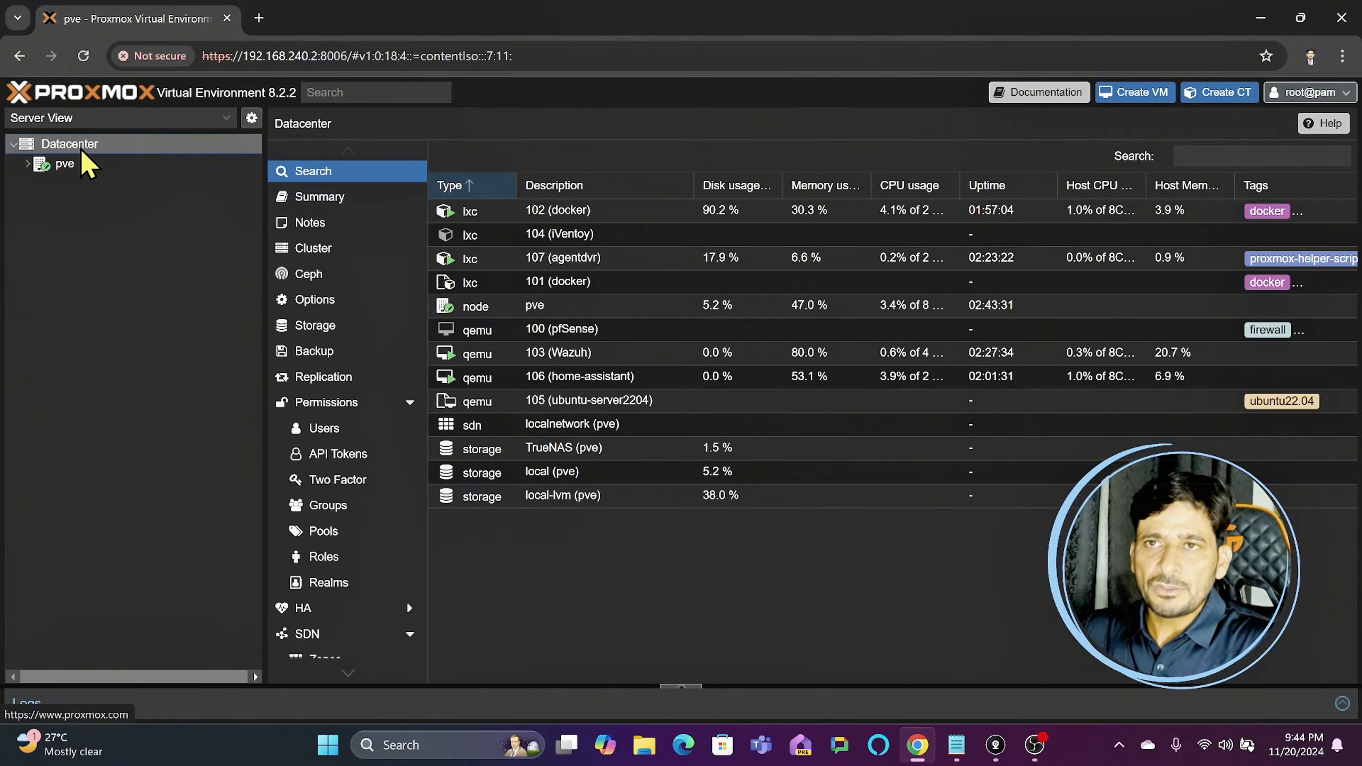
pyautogui.scroll(-5, 353, 322)
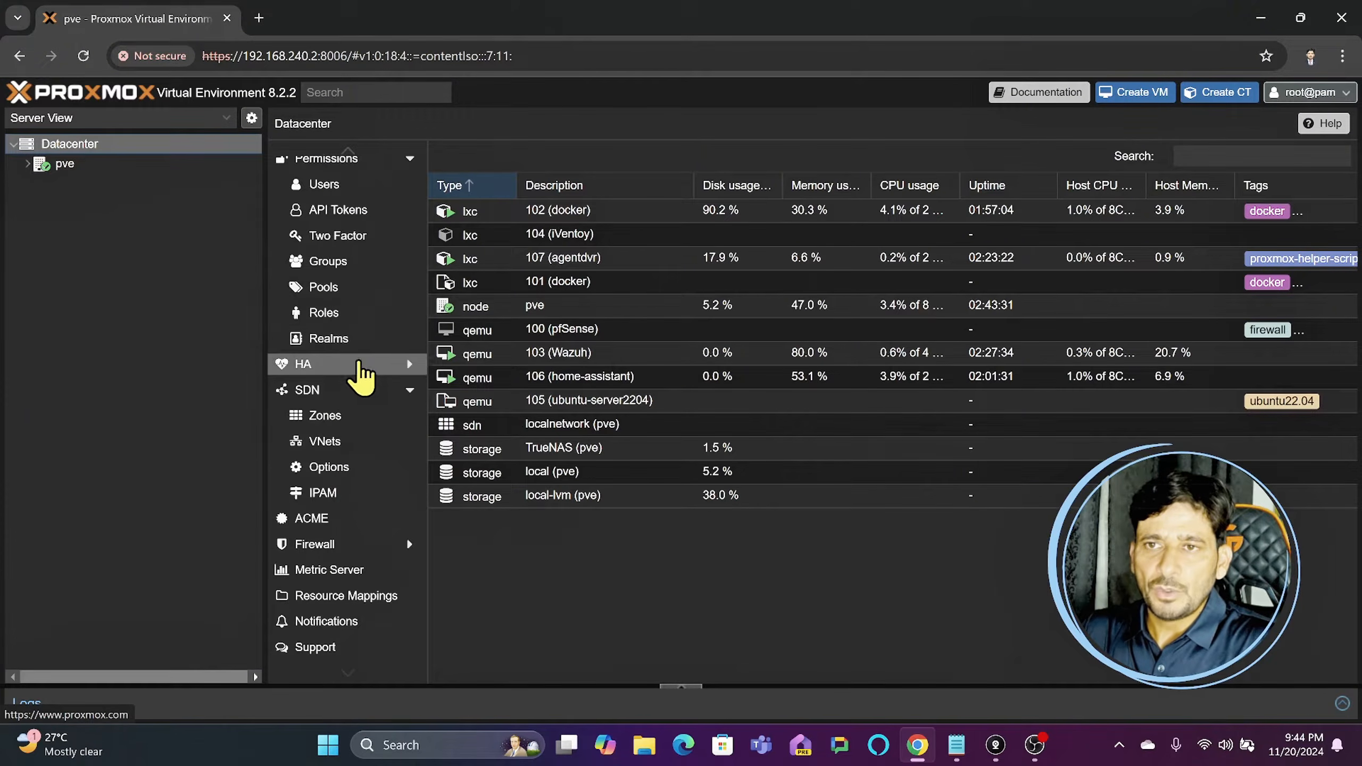
pyautogui.click(309, 391)
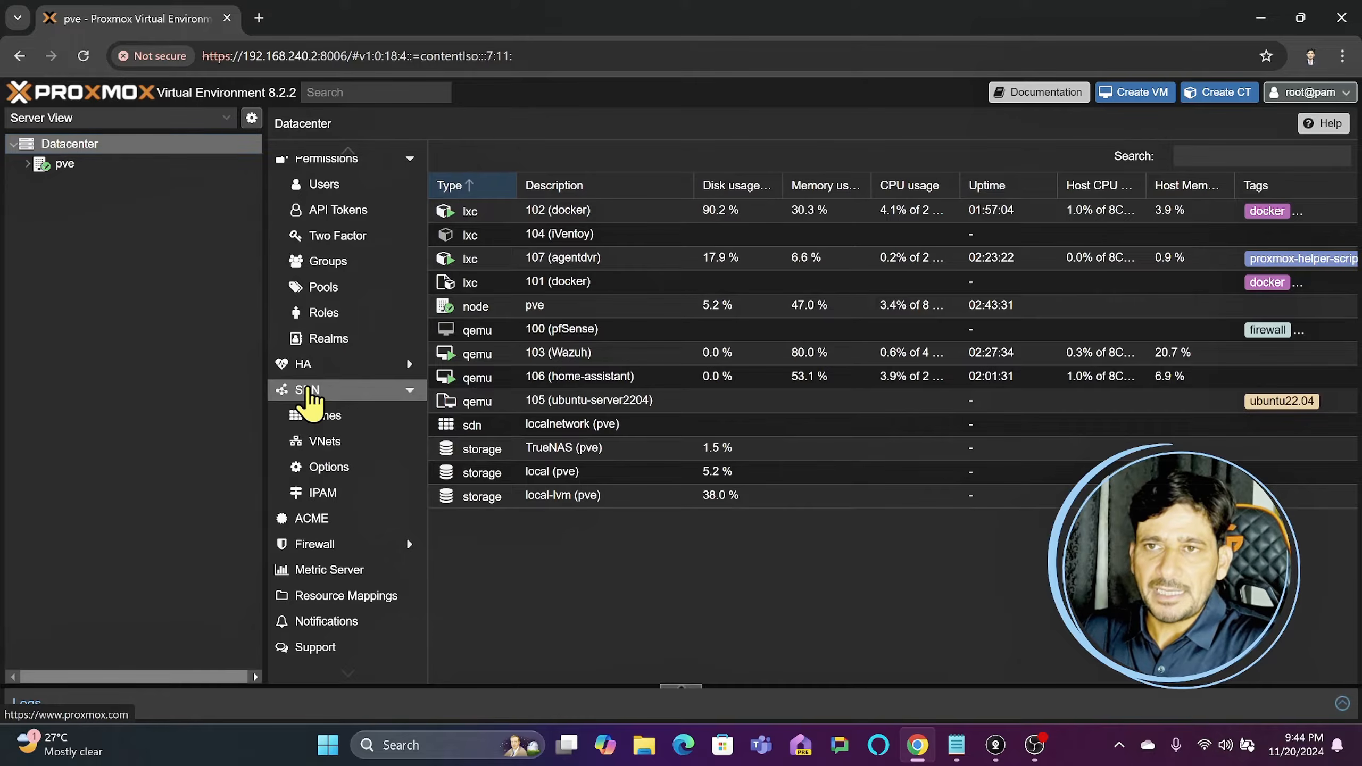
pyautogui.click(409, 391)
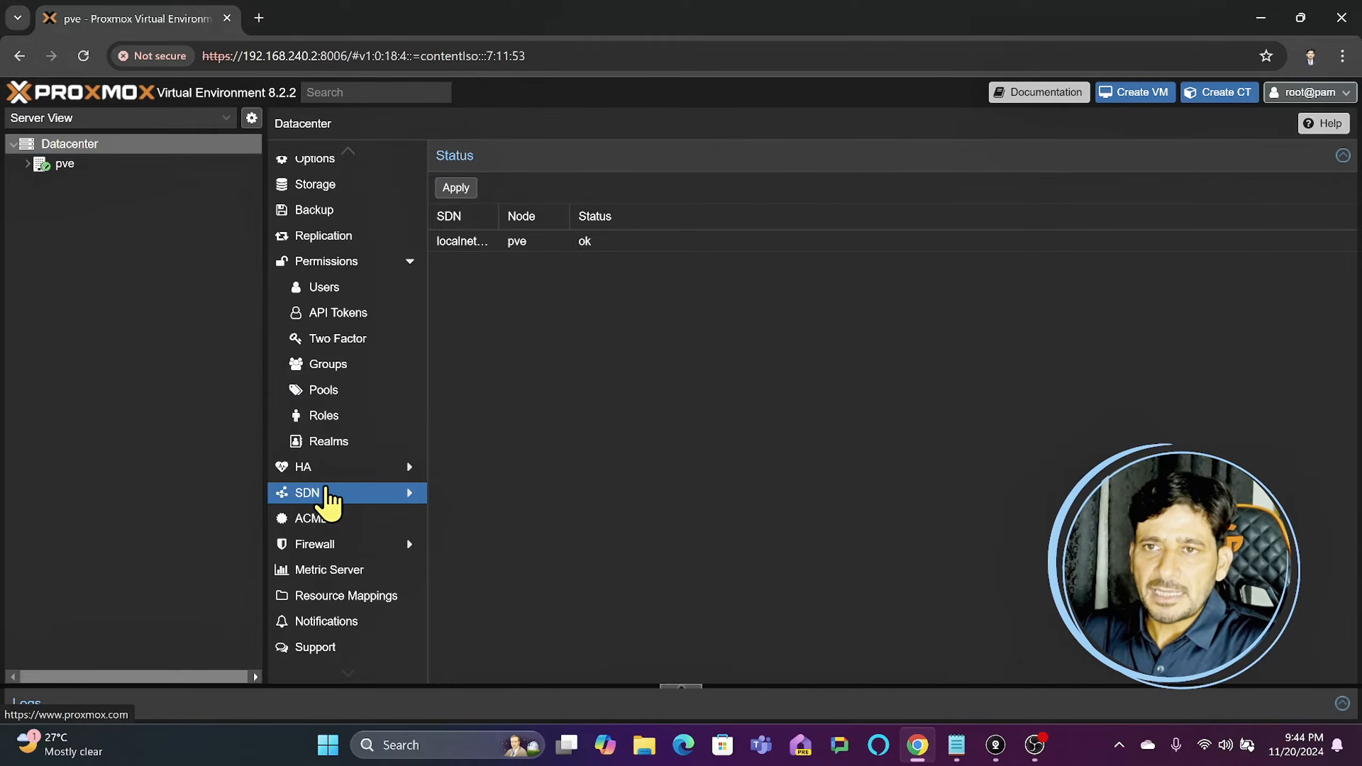
pyautogui.click(403, 491)
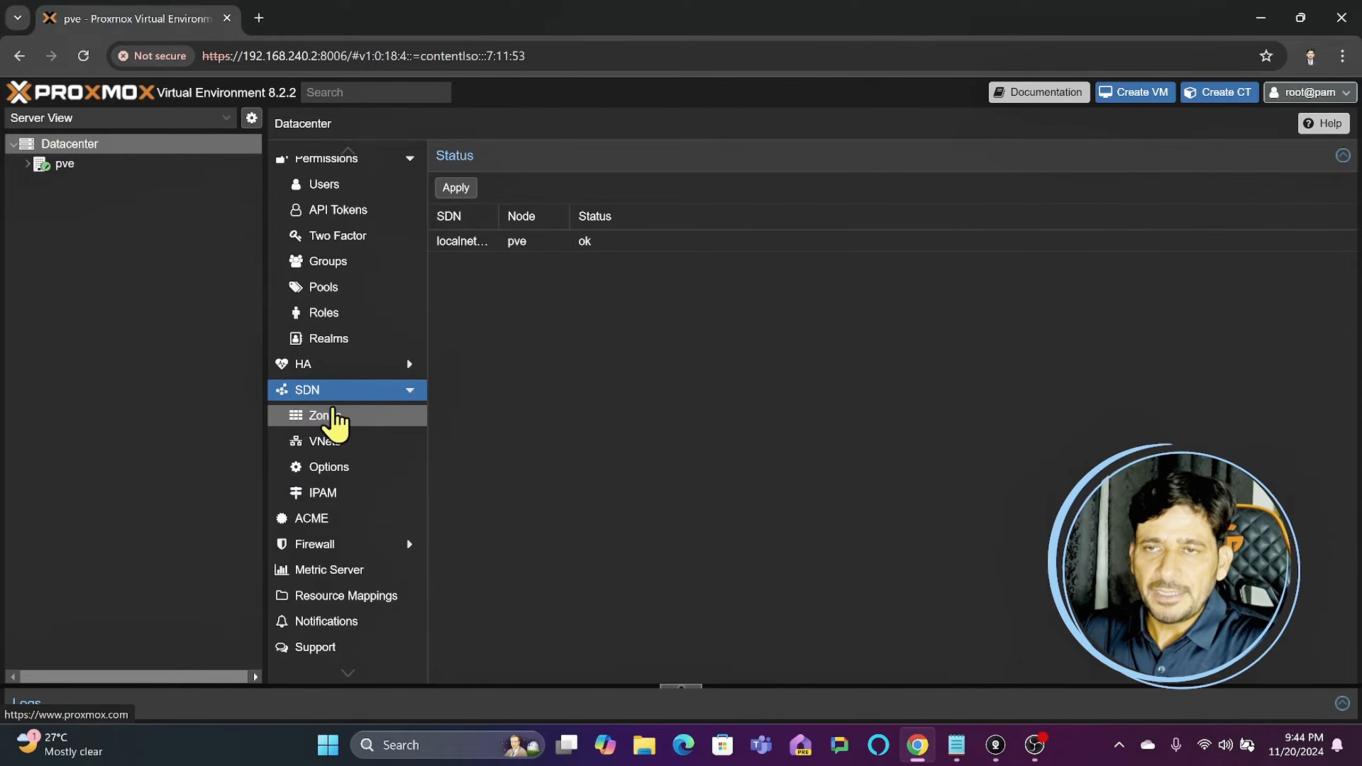
# - Look through the Datacenter's SDN zones, VNets and IPAM pages
pyautogui.click(322, 417)
pyautogui.click(325, 442)
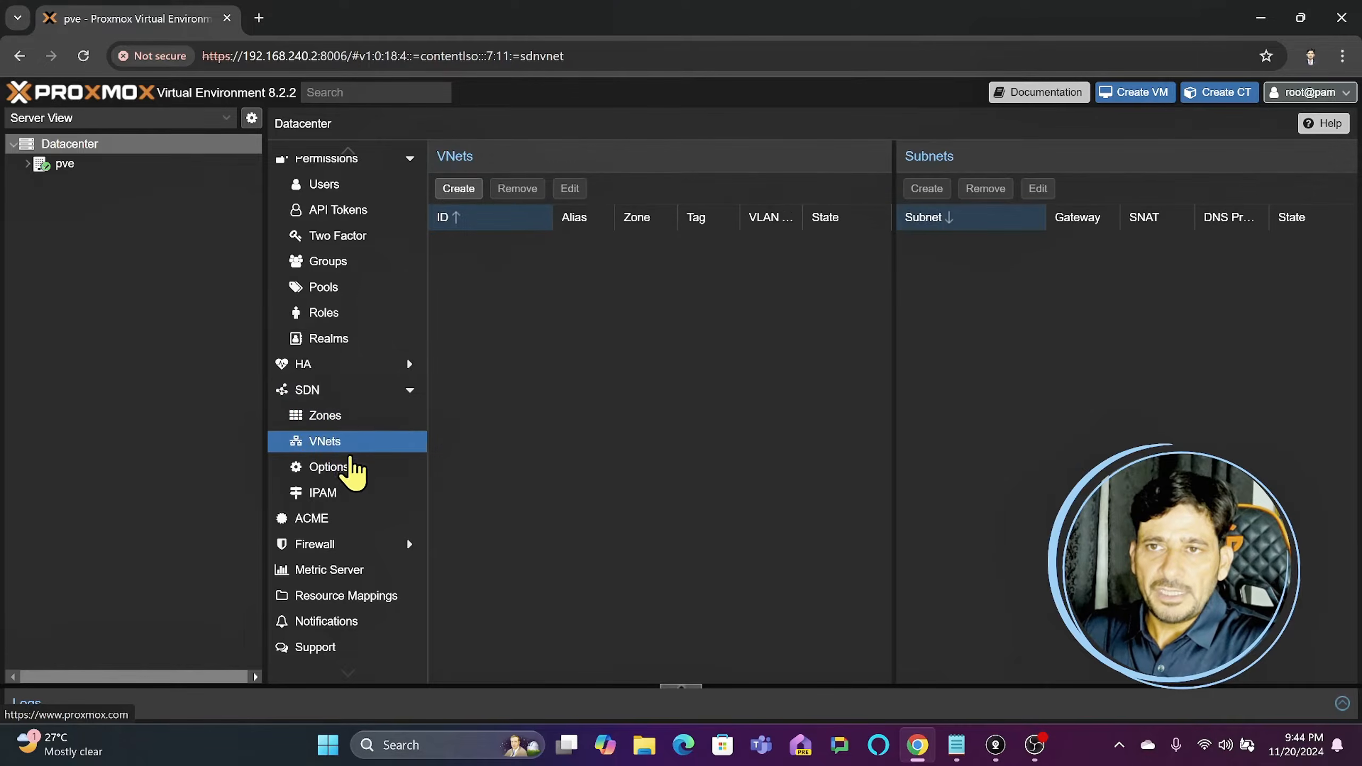
pyautogui.click(328, 492)
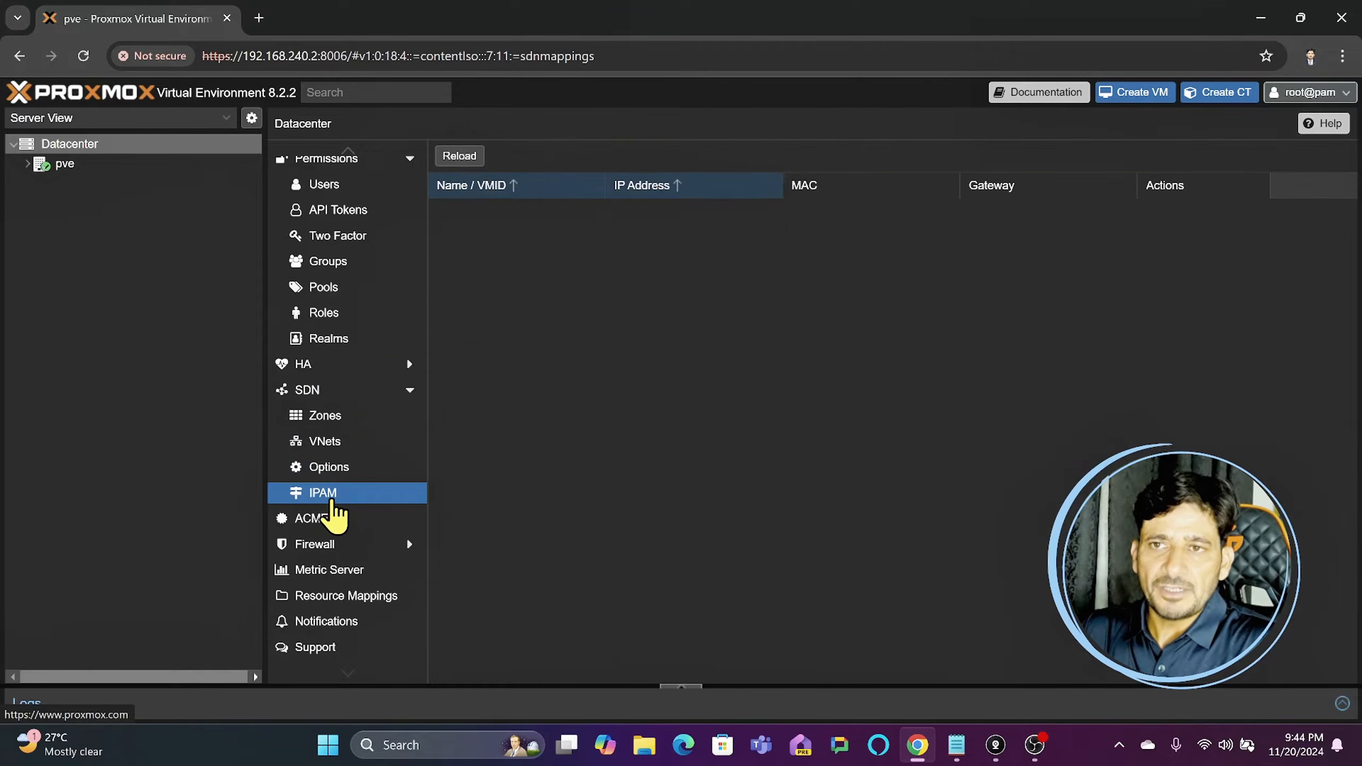
# - Show the zone types that can be added to the SDN, and view the VNets and Subnets page
pyautogui.click(334, 422)
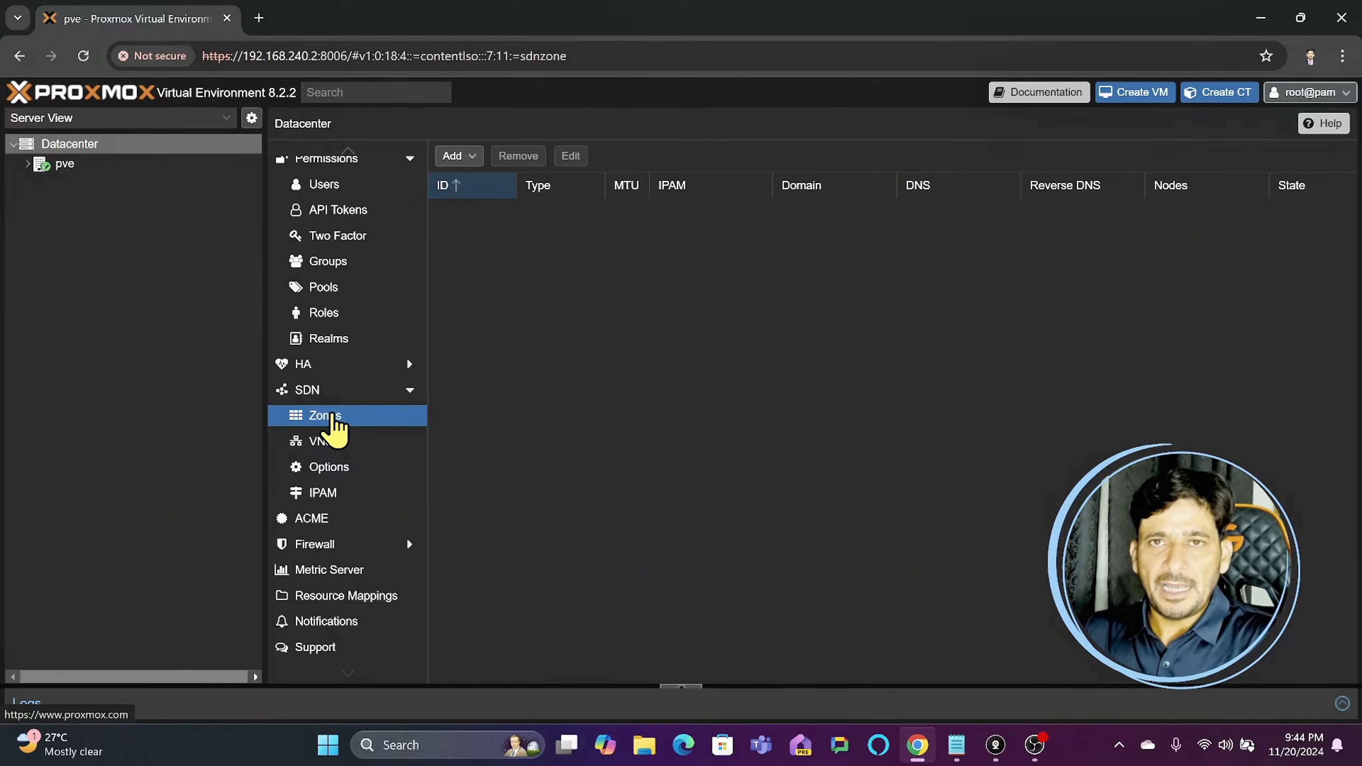
pyautogui.click(460, 155)
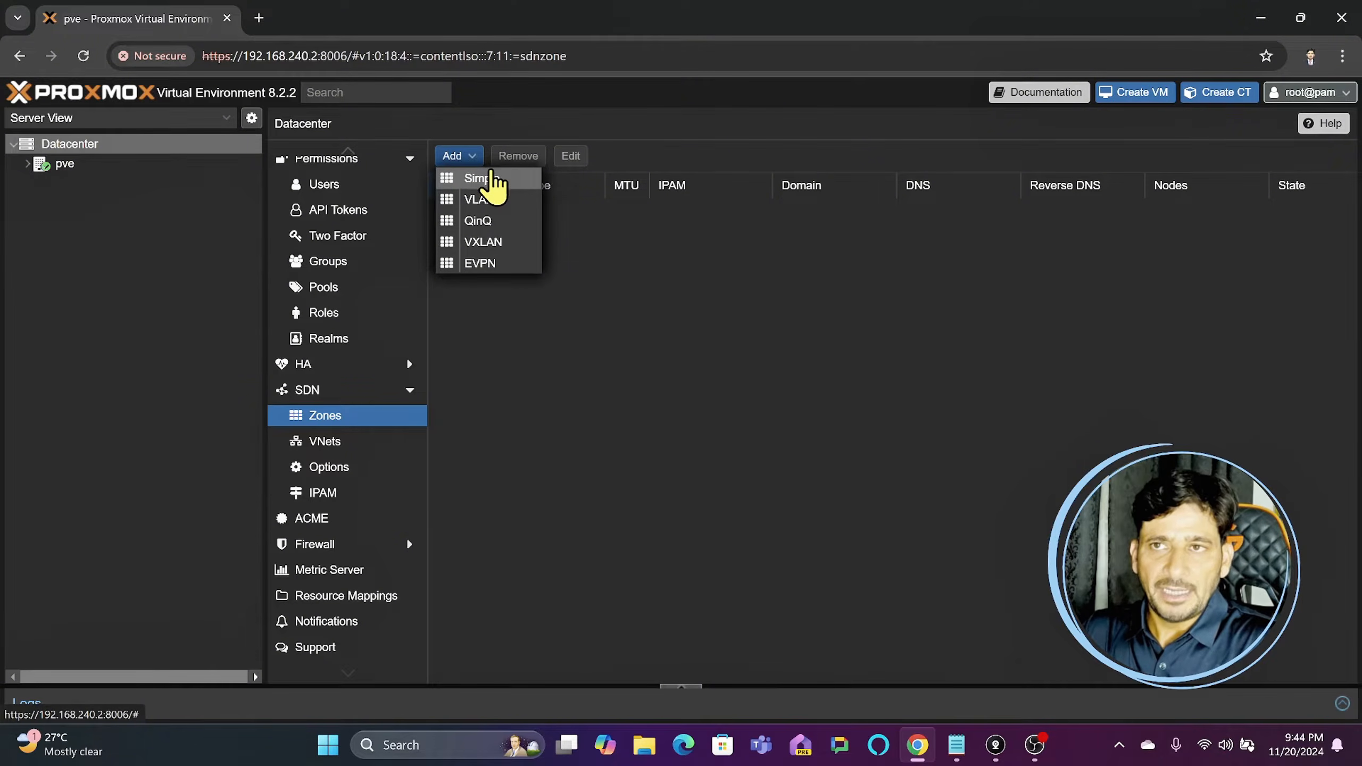
pyautogui.click(343, 443)
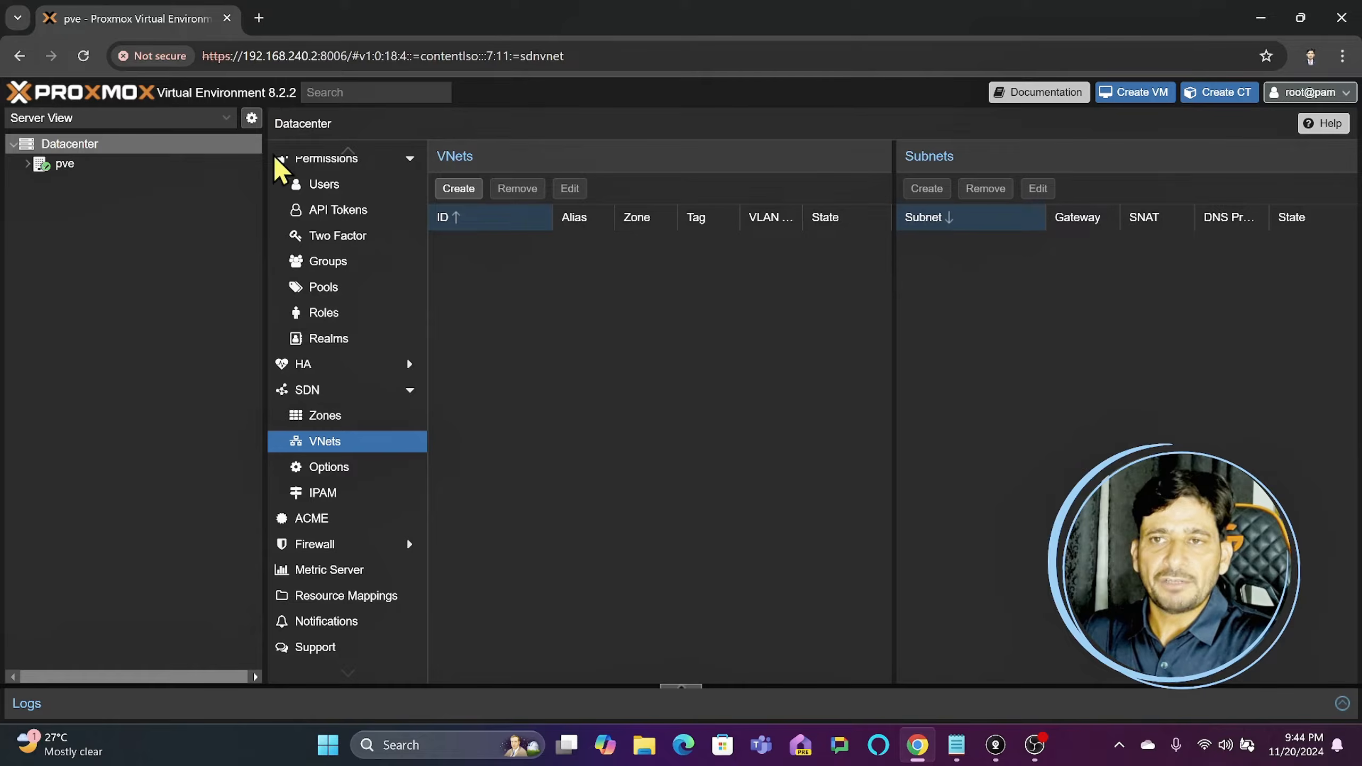
# - Return to the SDN status overview, and bring up the choice of zone types on the Zones page
pyautogui.click(306, 390)
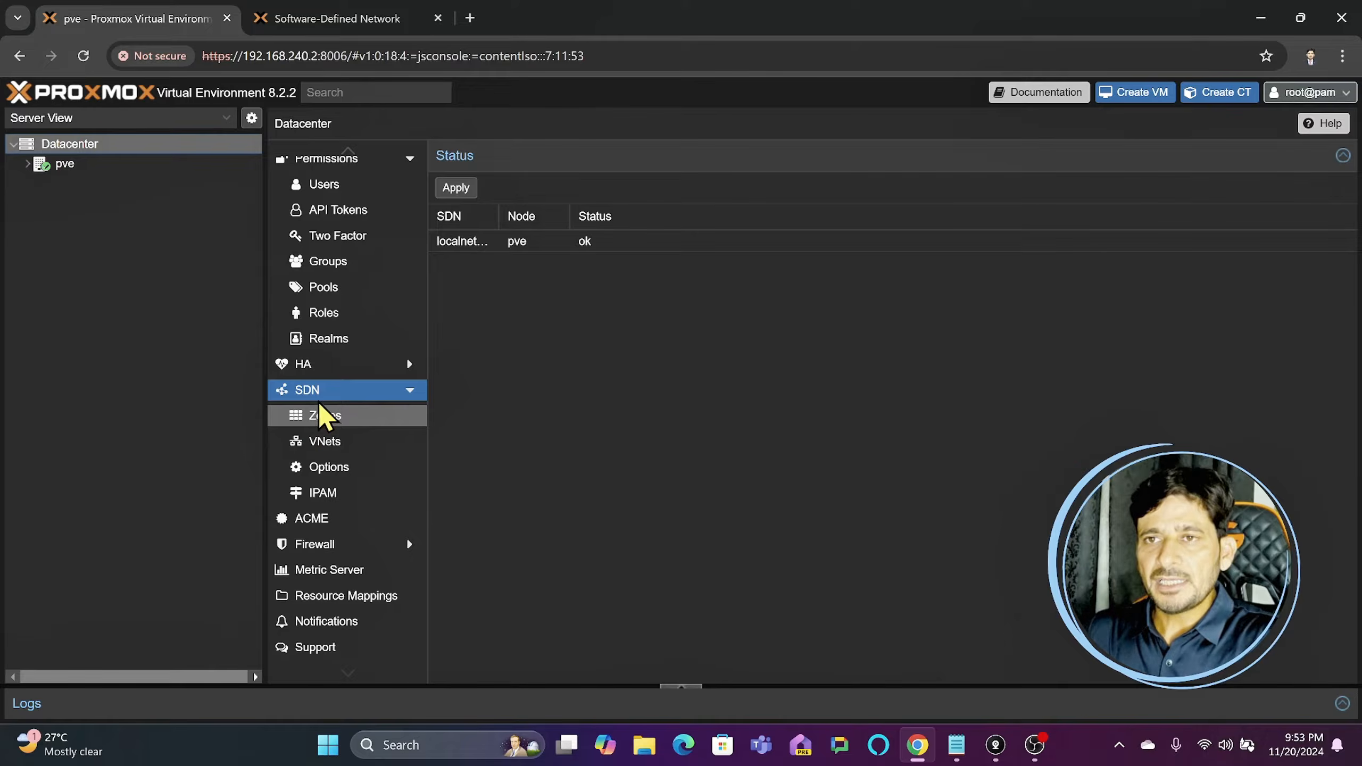
pyautogui.click(409, 390)
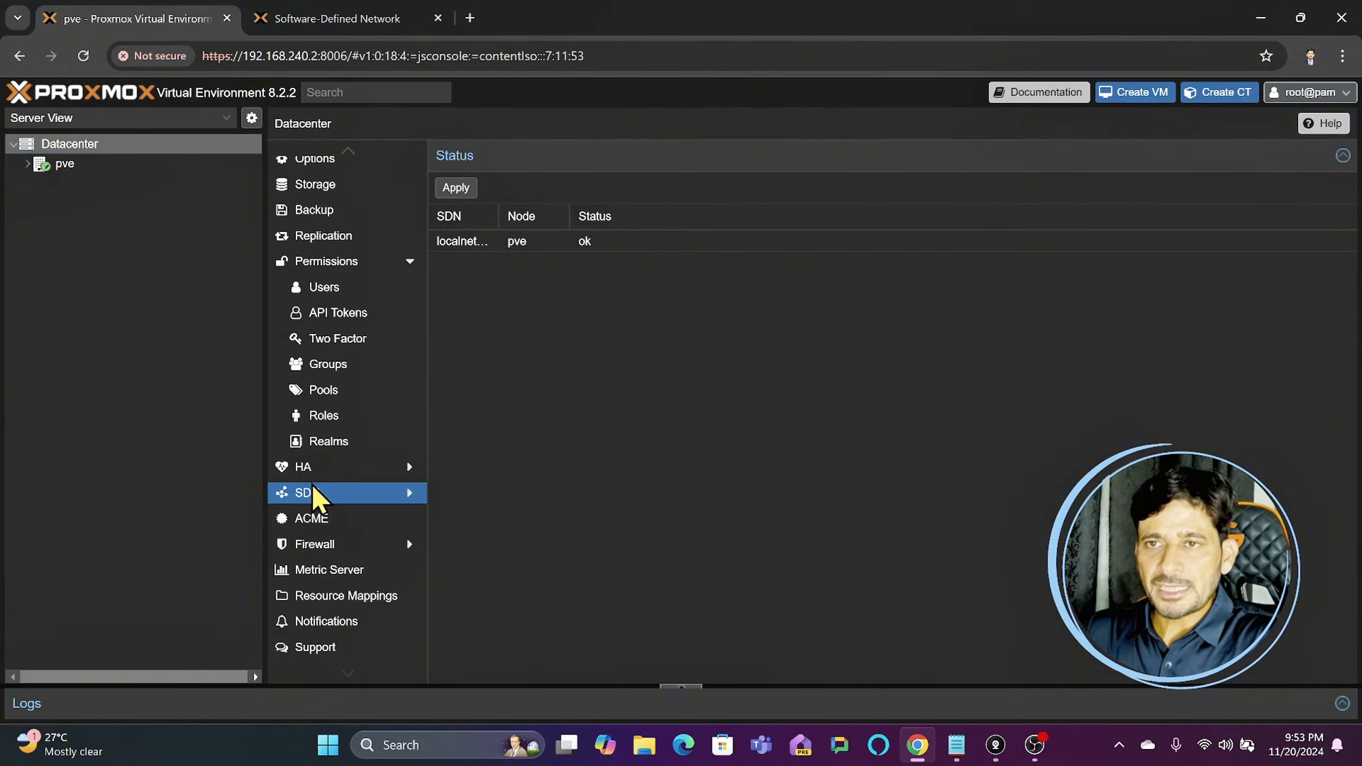
pyautogui.click(320, 497)
pyautogui.click(331, 423)
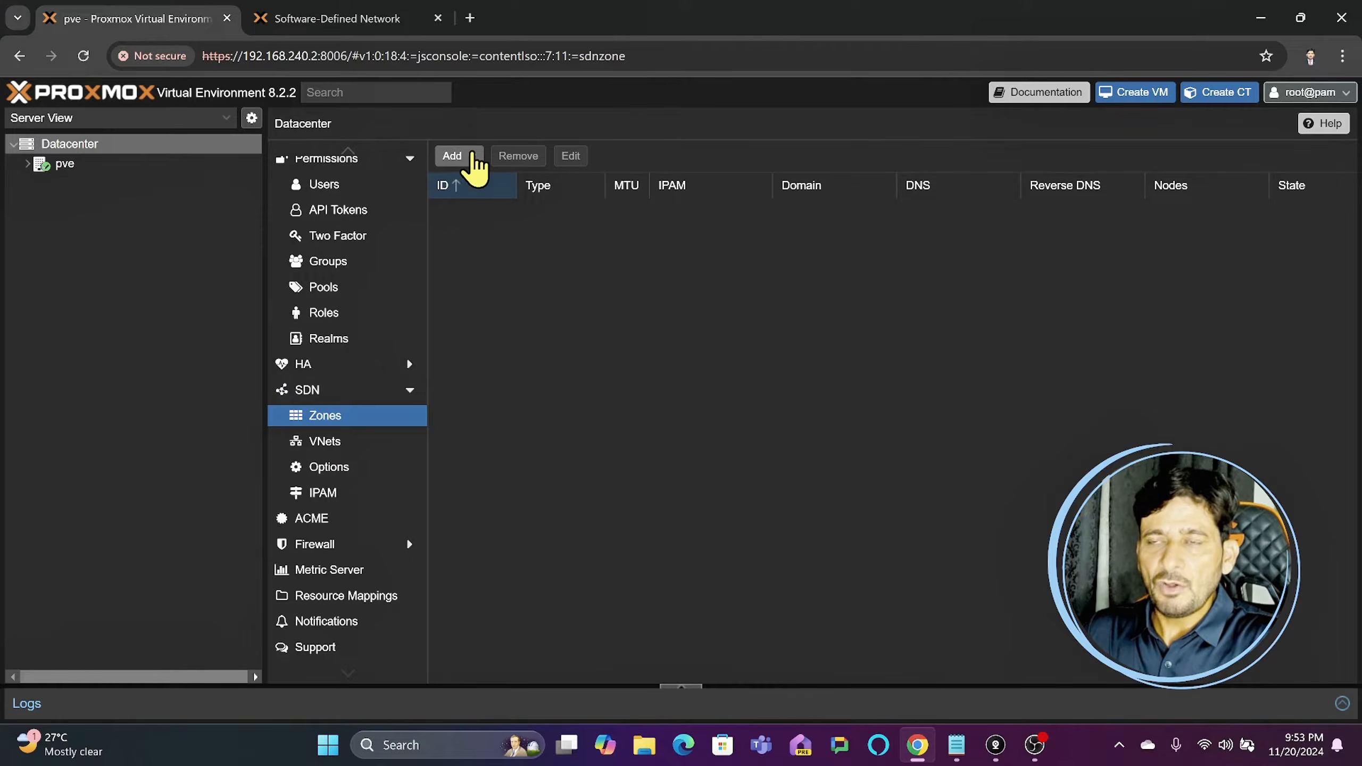
pyautogui.click(473, 157)
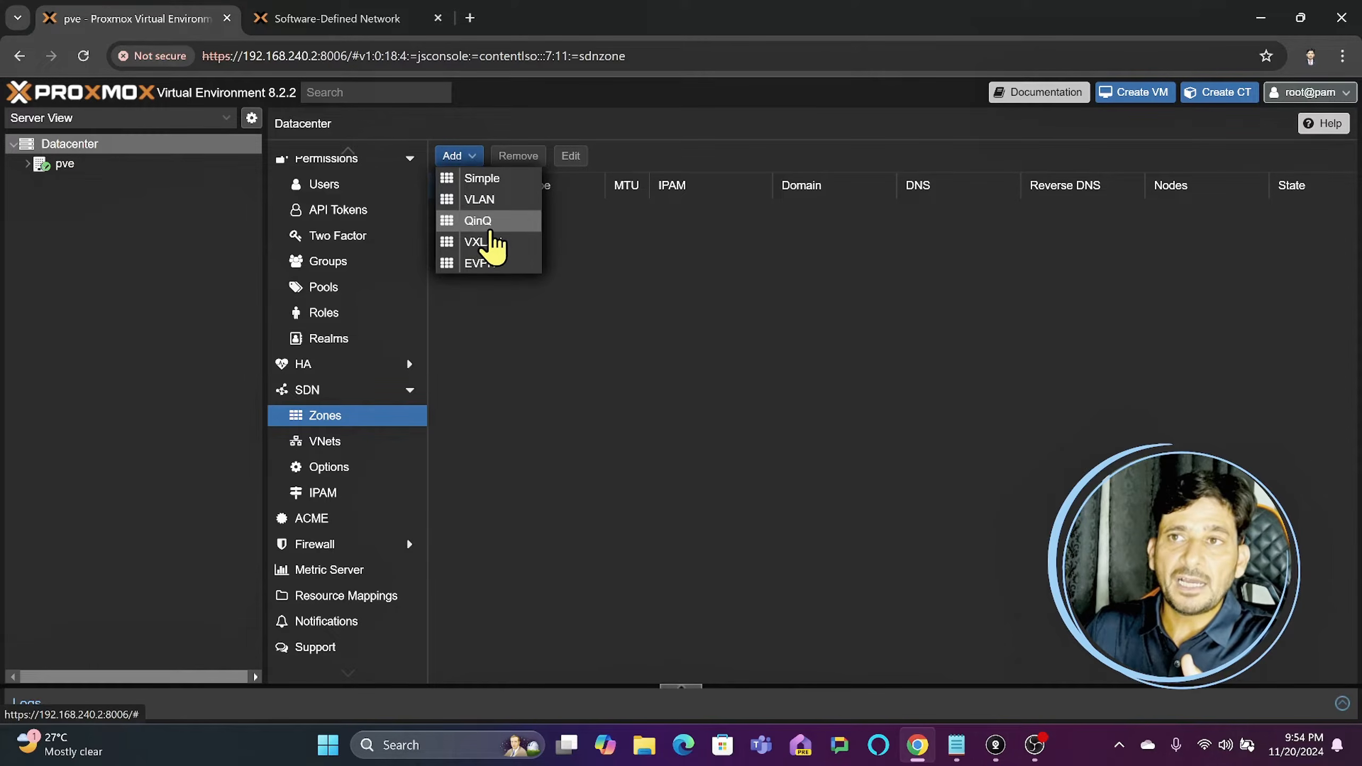
pyautogui.click(470, 158)
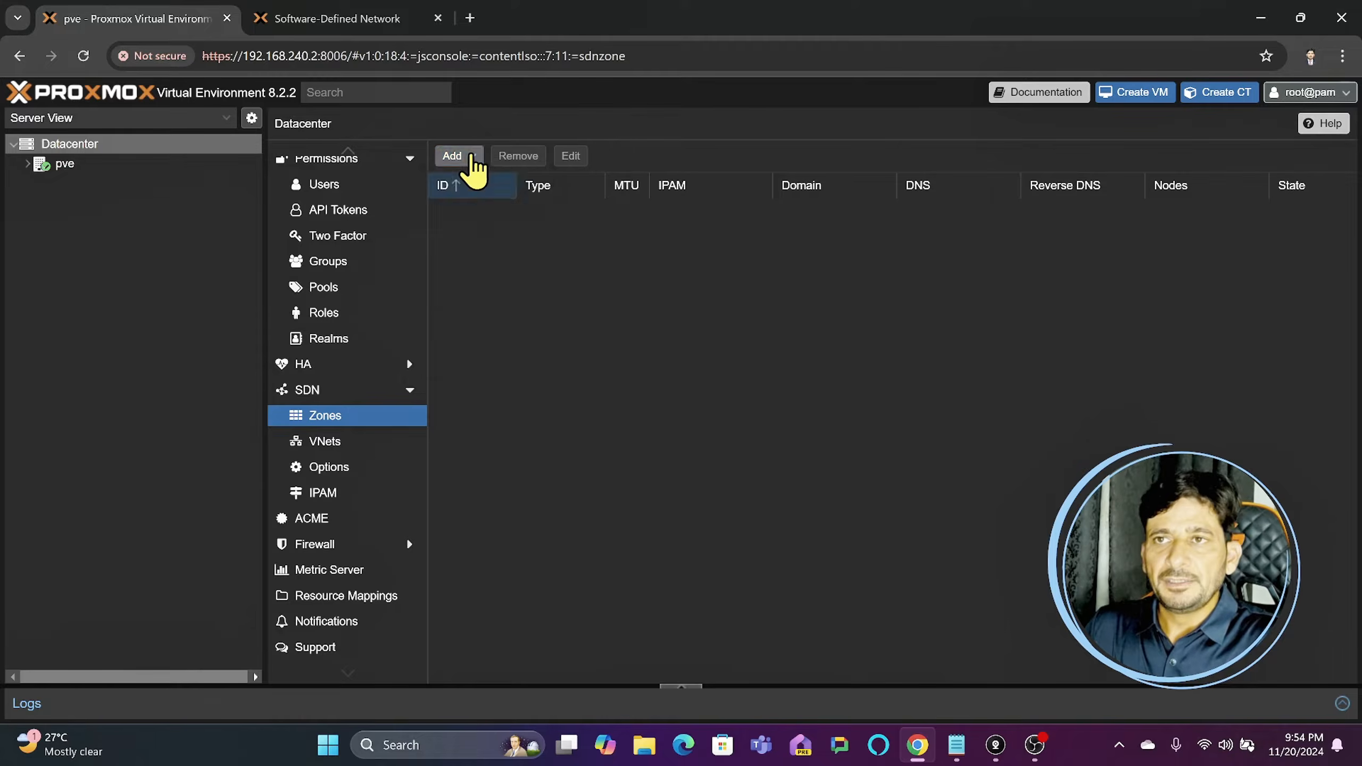
pyautogui.click(470, 158)
# - Skim the Software-Defined Network documentation from the zones overview through the VNets and Subnets sections
pyautogui.click(376, 21)
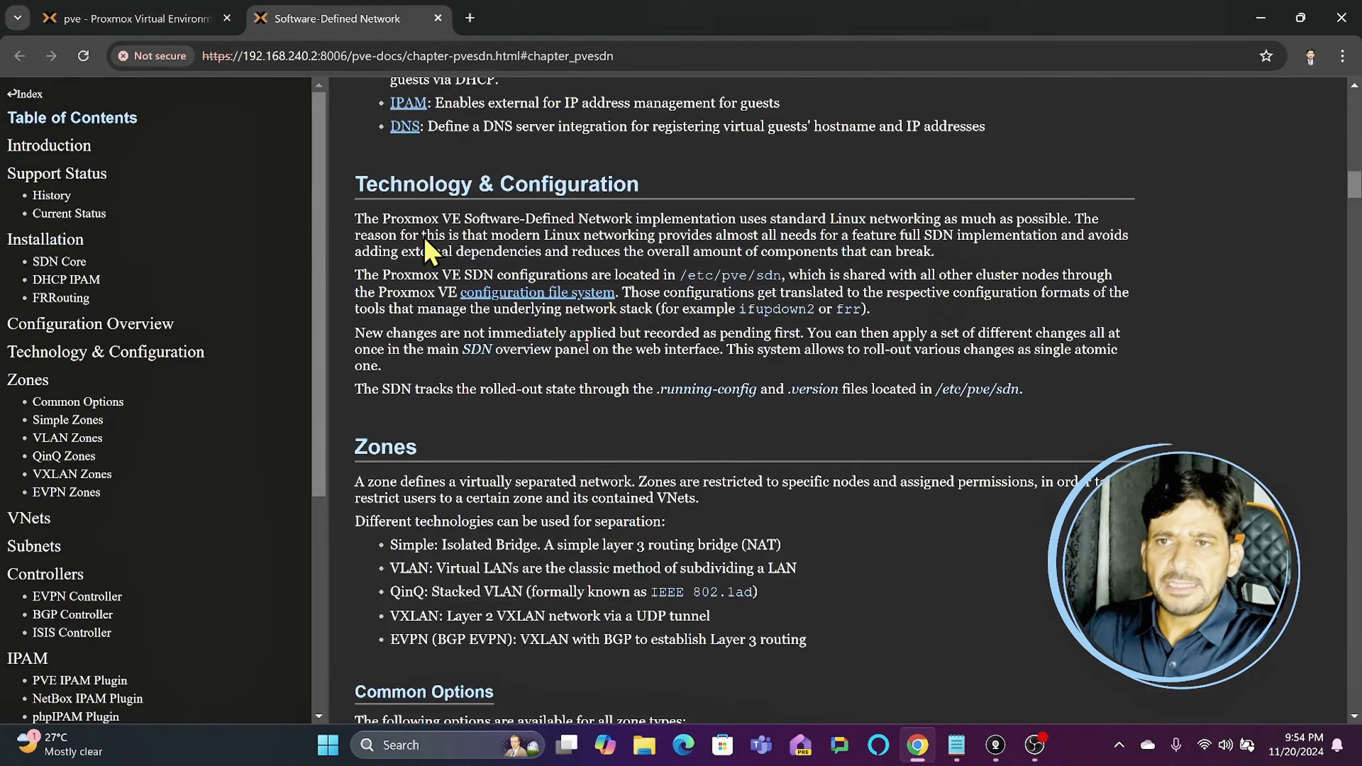
pyautogui.scroll(-12, 483, 395)
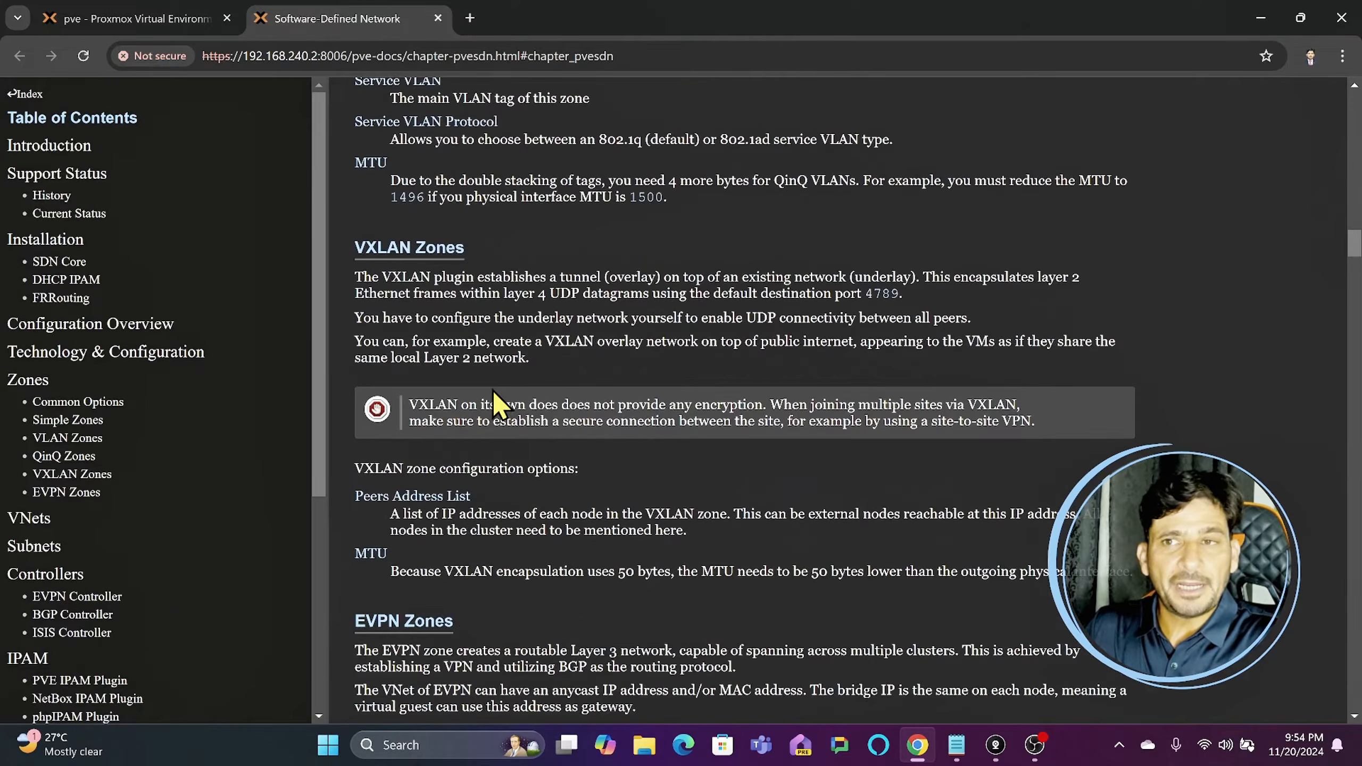
pyautogui.scroll(-4, 493, 402)
pyautogui.scroll(-8, 499, 403)
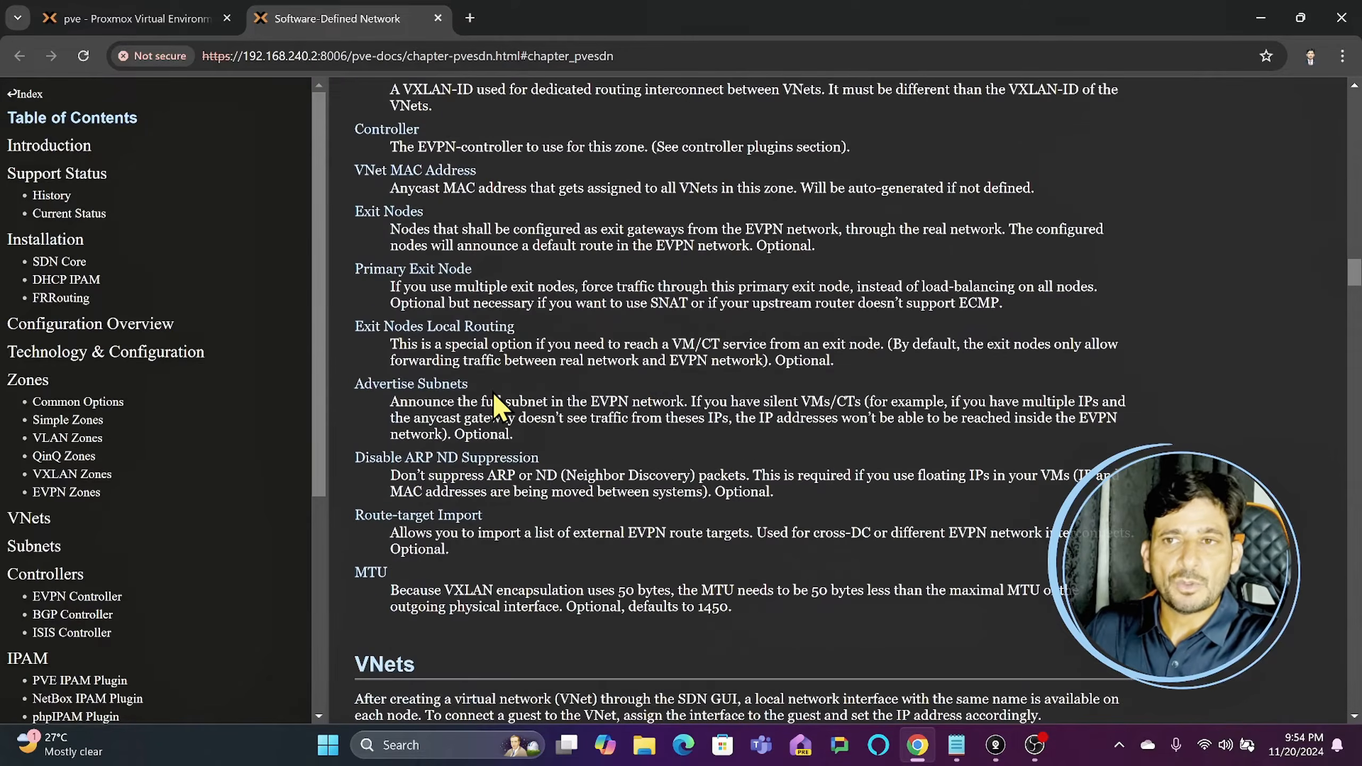
pyautogui.scroll(-12, 496, 408)
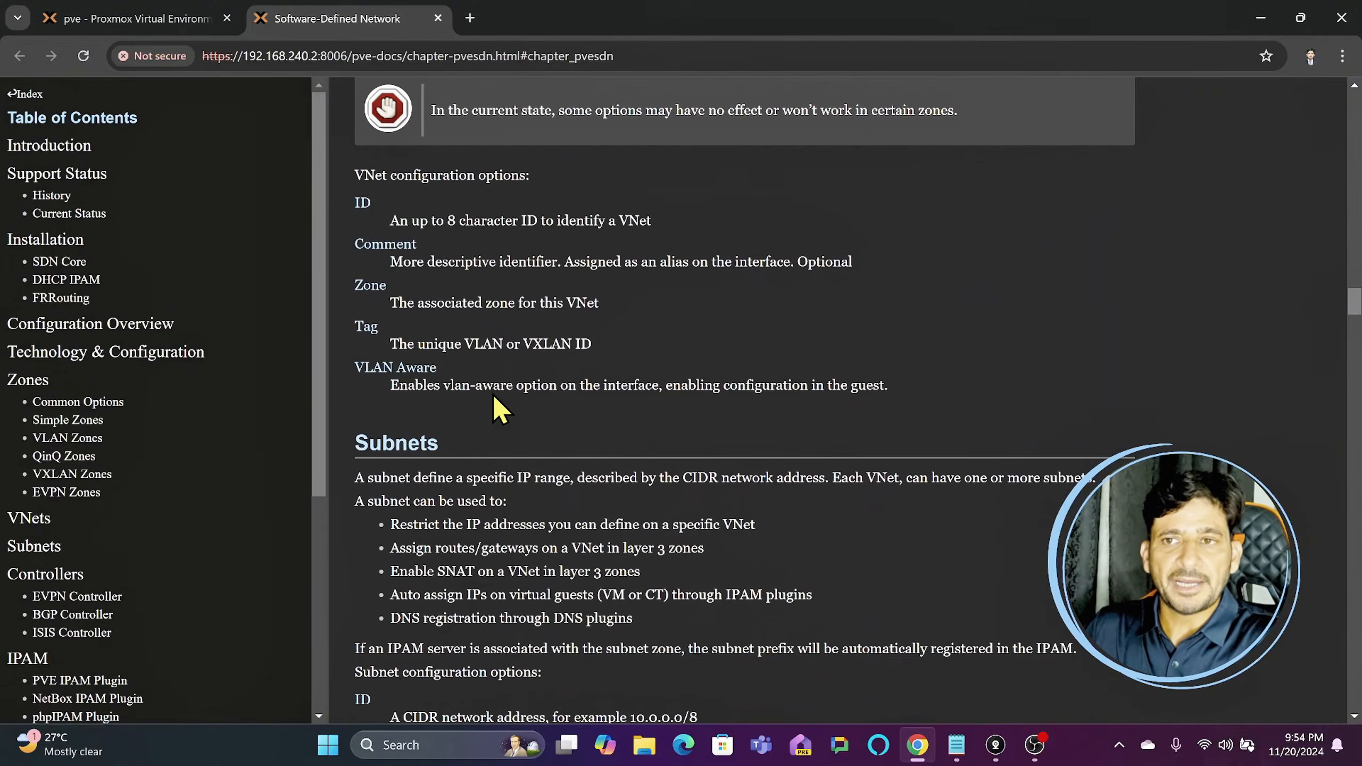
pyautogui.scroll(-5, 496, 392)
pyautogui.scroll(18, 500, 383)
pyautogui.scroll(6, 501, 383)
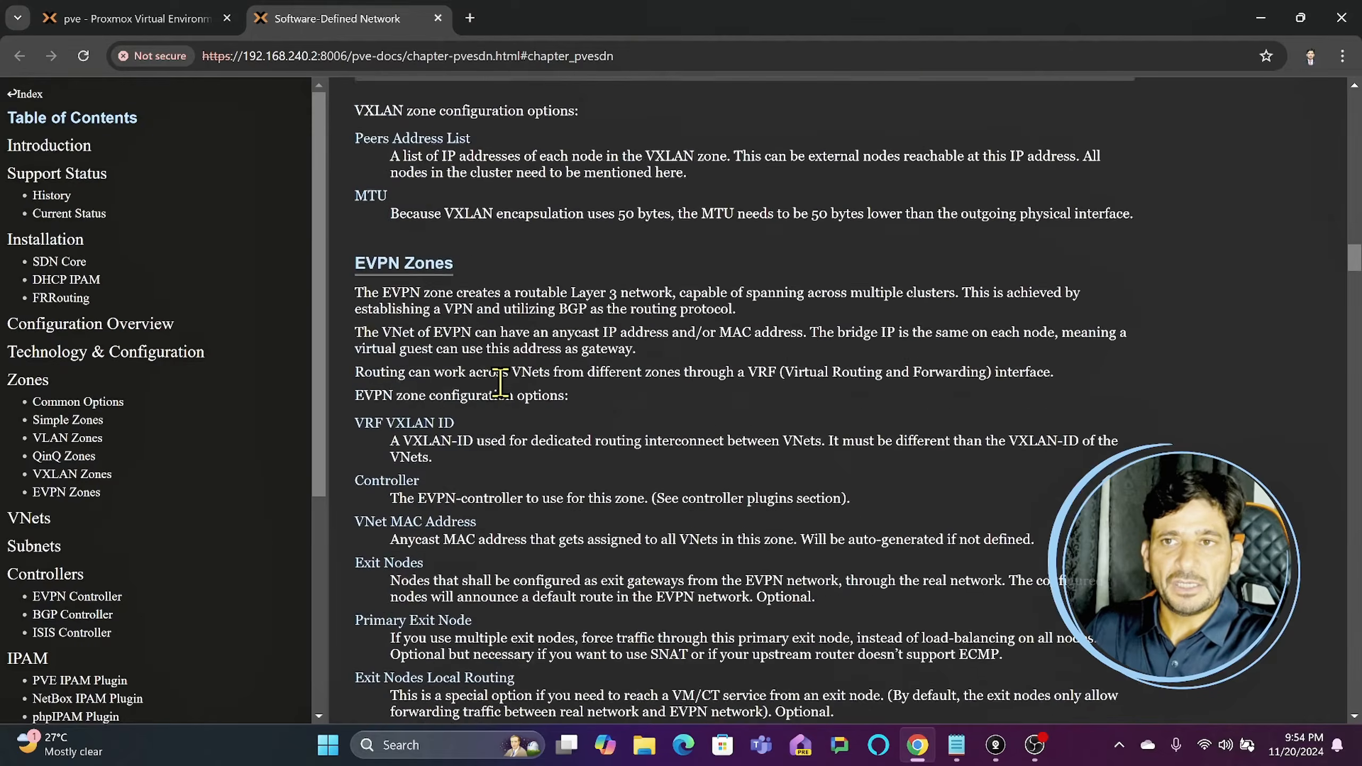
pyautogui.scroll(-8, 500, 384)
# - Read the documentation sections on Simple, VLAN, QinQ and VXLAN zones, including their configuration options
pyautogui.scroll(20, 500, 383)
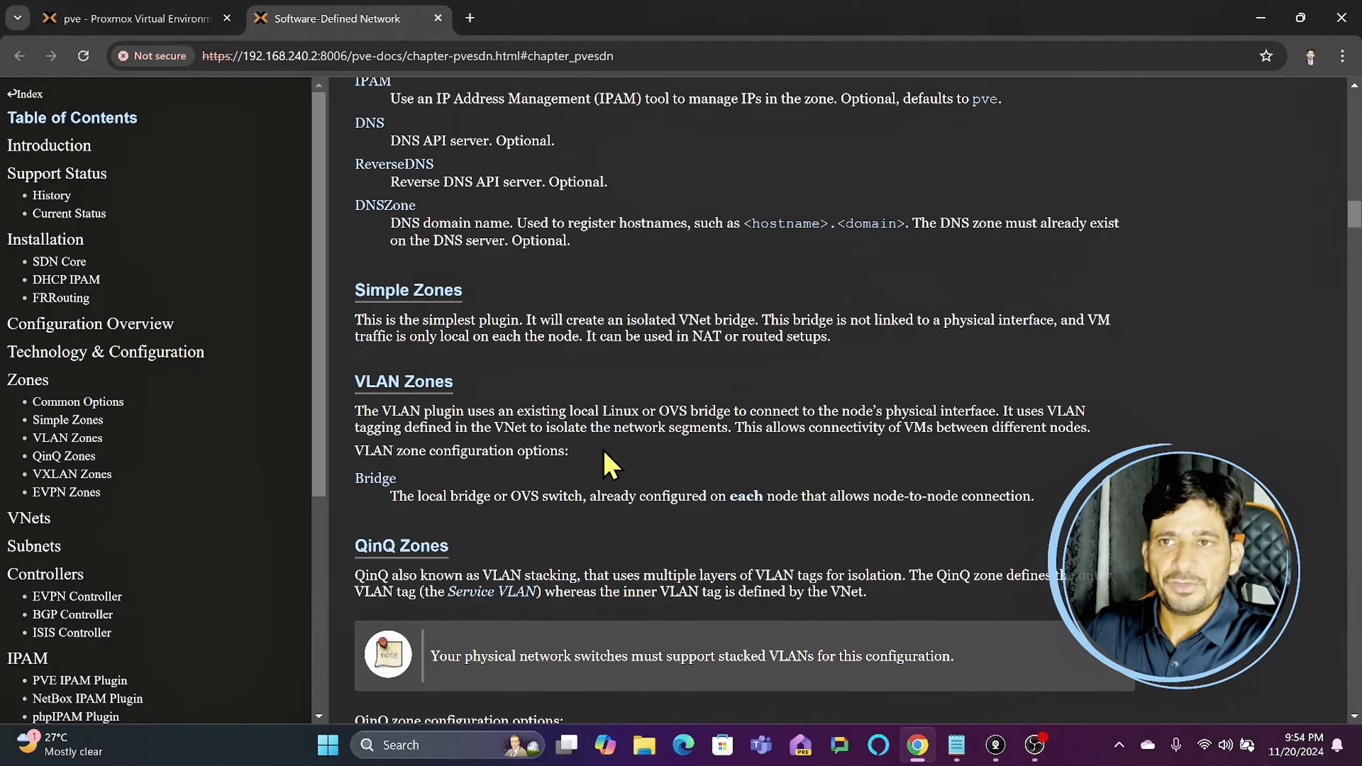
pyautogui.scroll(-2, 424, 496)
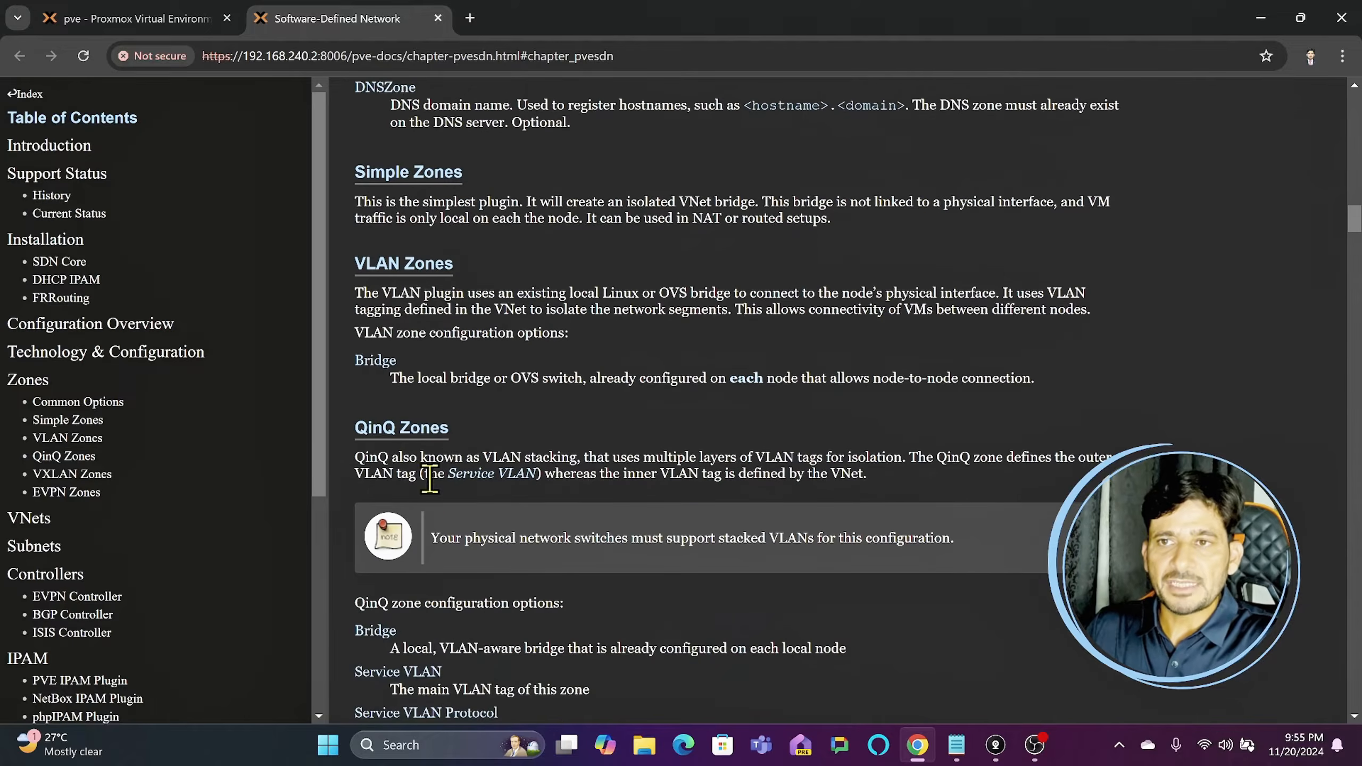
pyautogui.scroll(-5, 609, 466)
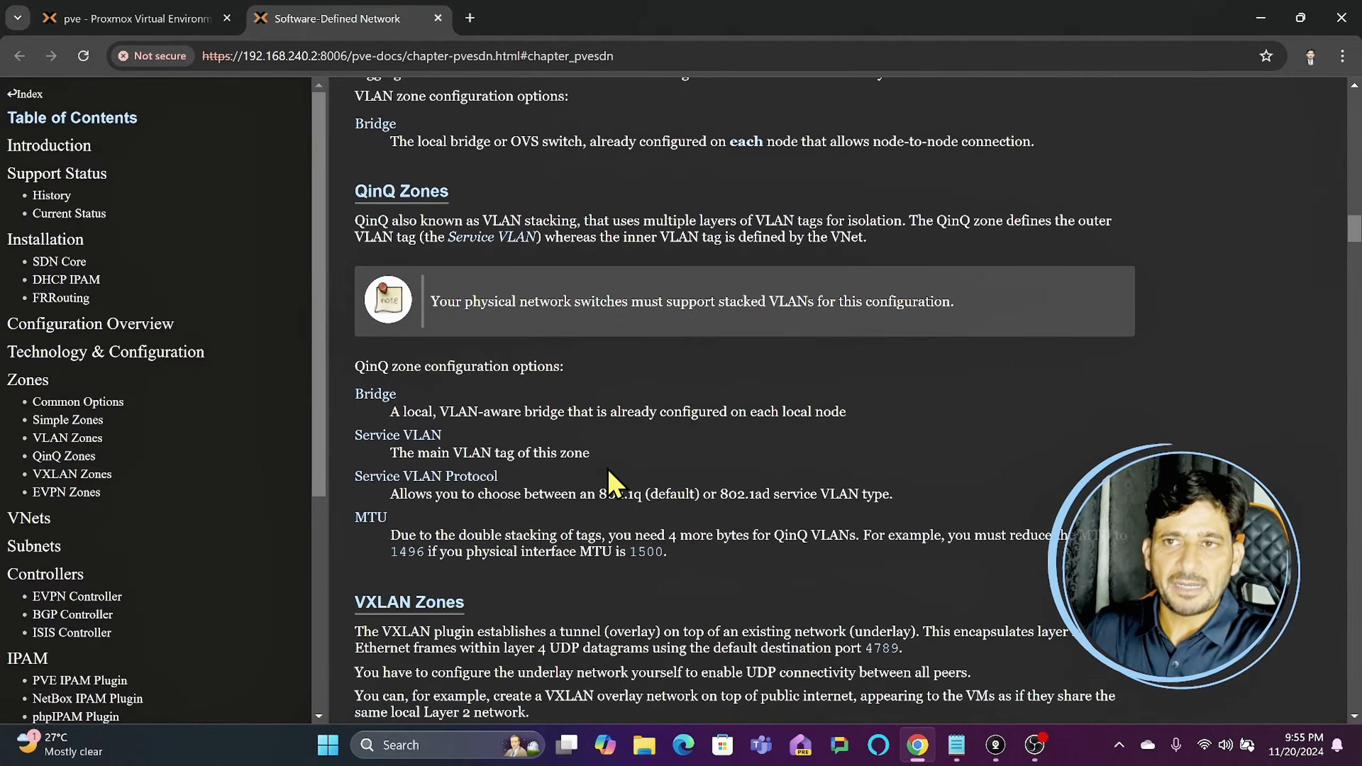
pyautogui.scroll(-4, 590, 474)
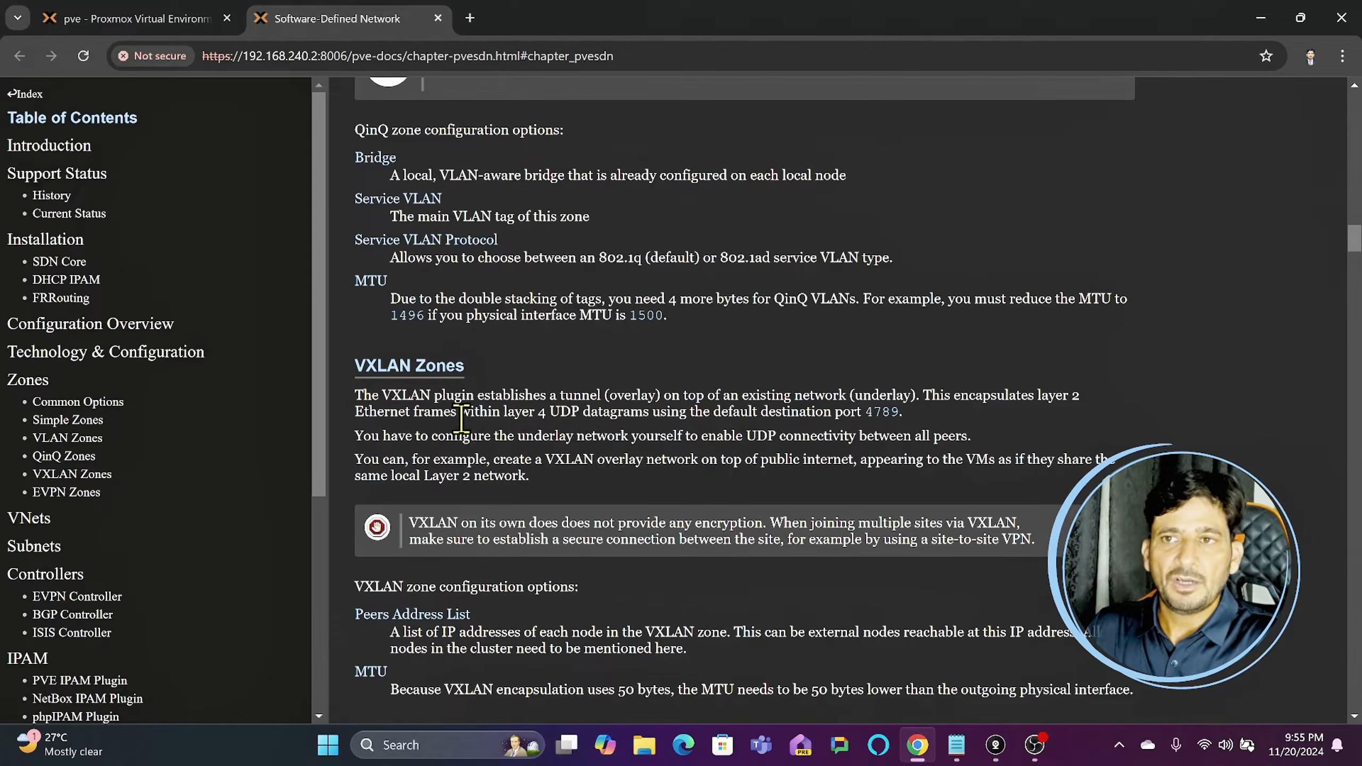
pyautogui.scroll(-4, 582, 450)
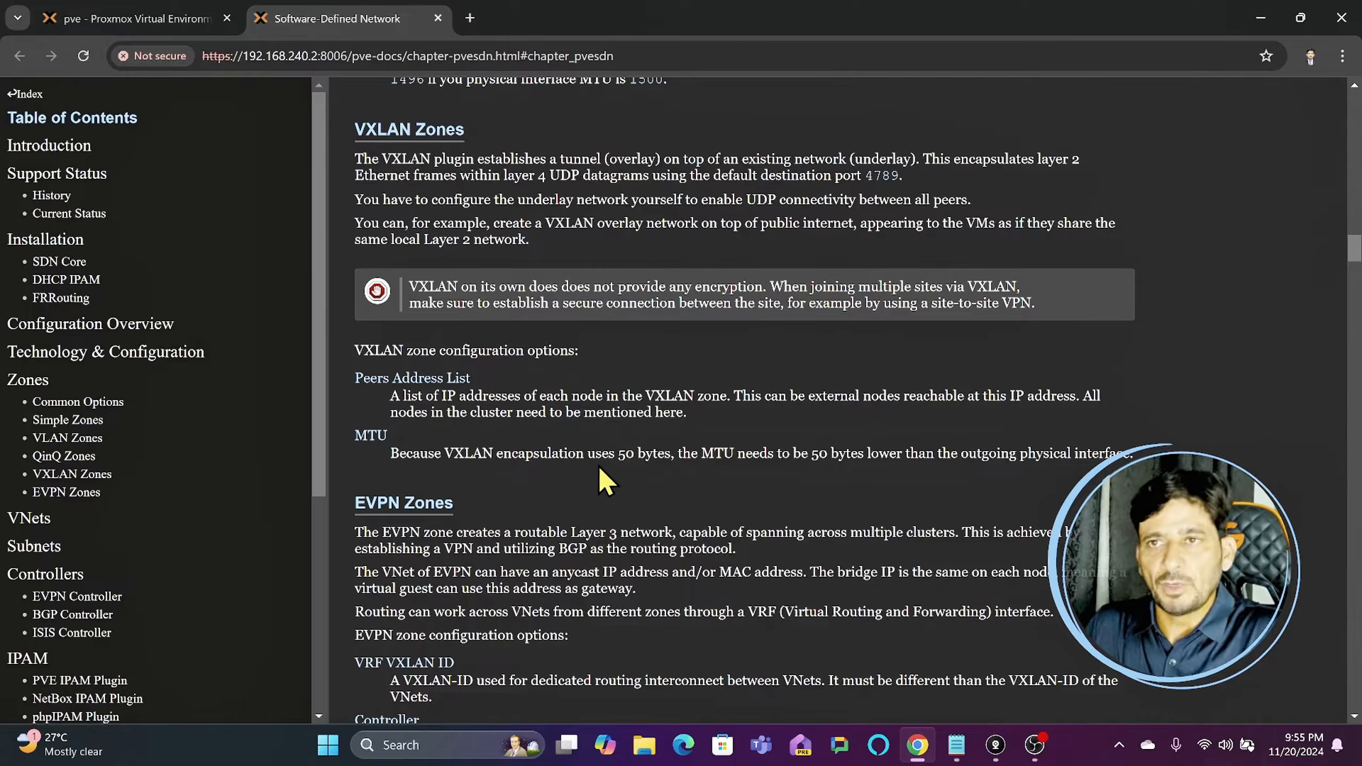
pyautogui.scroll(10, 606, 472)
# - Switch back to the Proxmox management page and show the zone types available for a new SDN zone
pyautogui.click(177, 18)
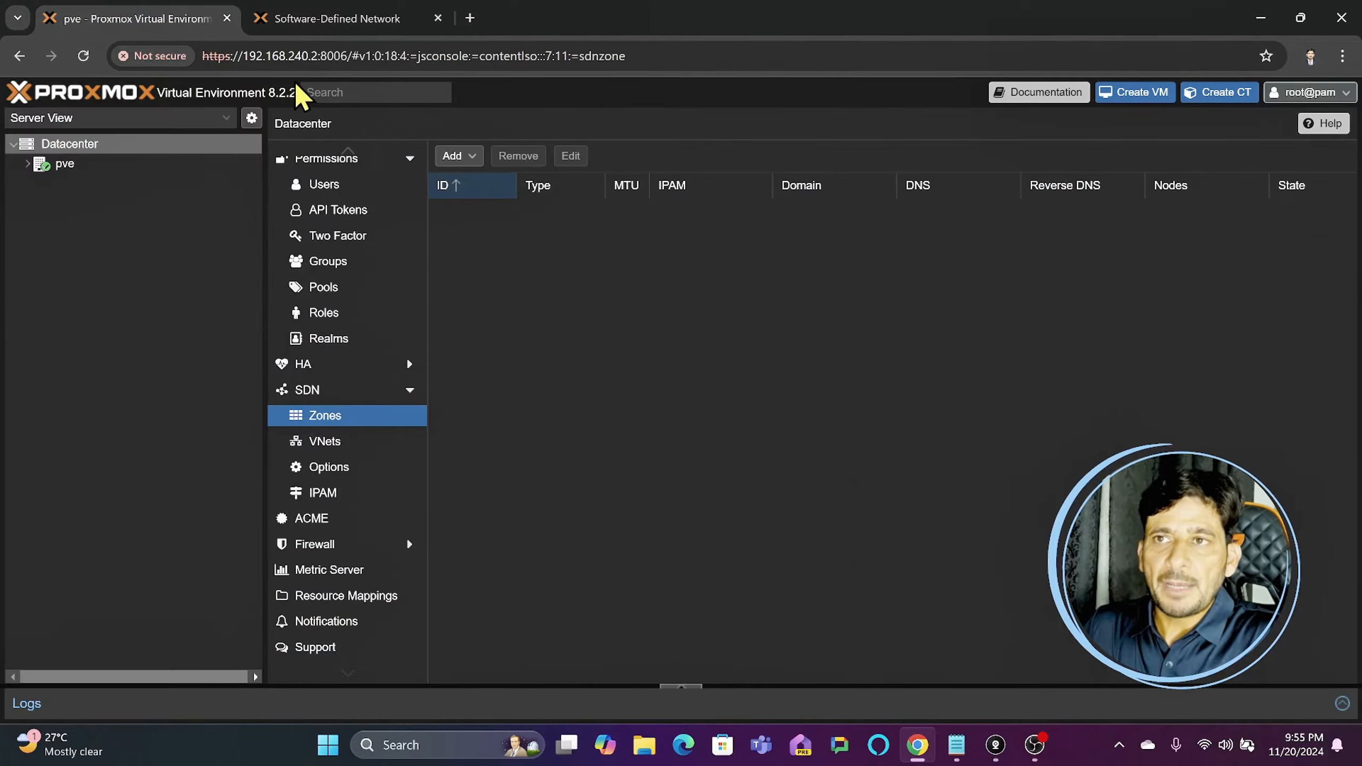
pyautogui.click(459, 155)
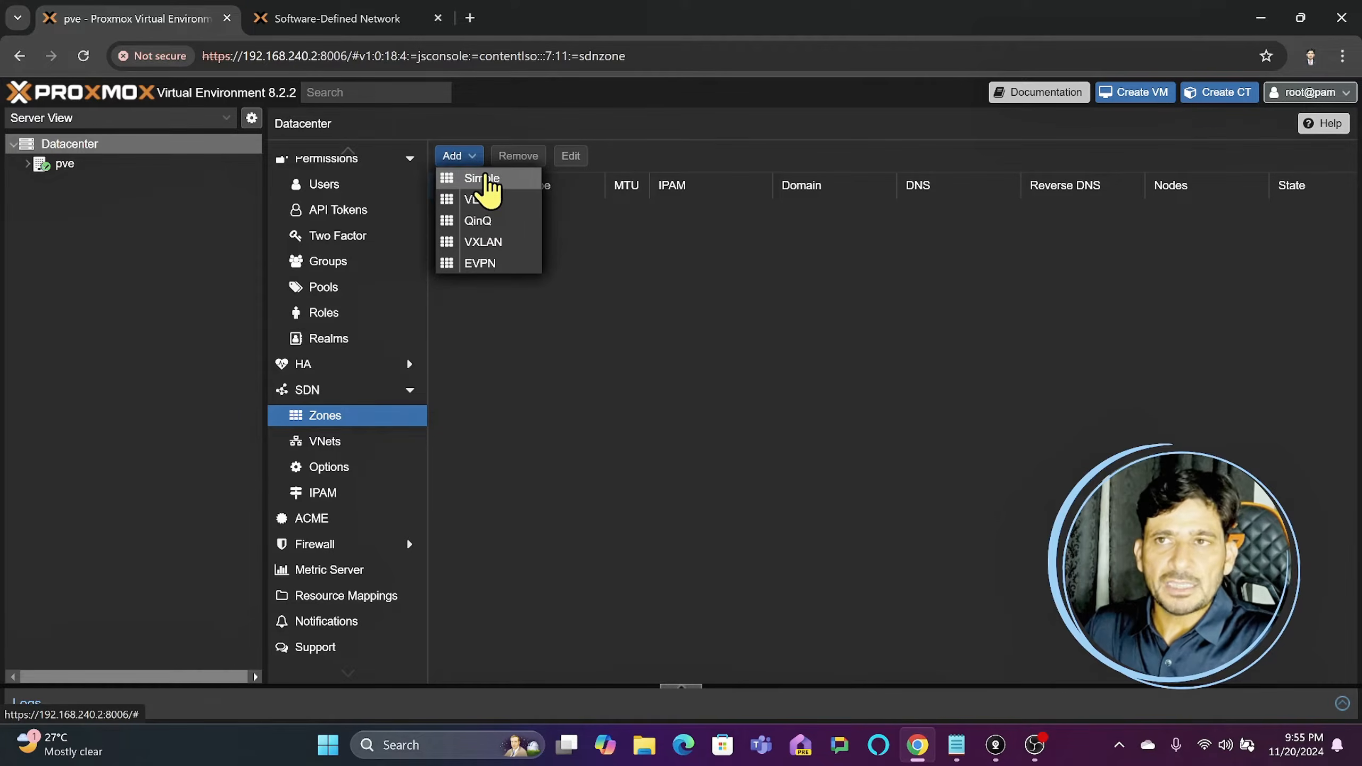
pyautogui.click(37, 163)
pyautogui.click(27, 163)
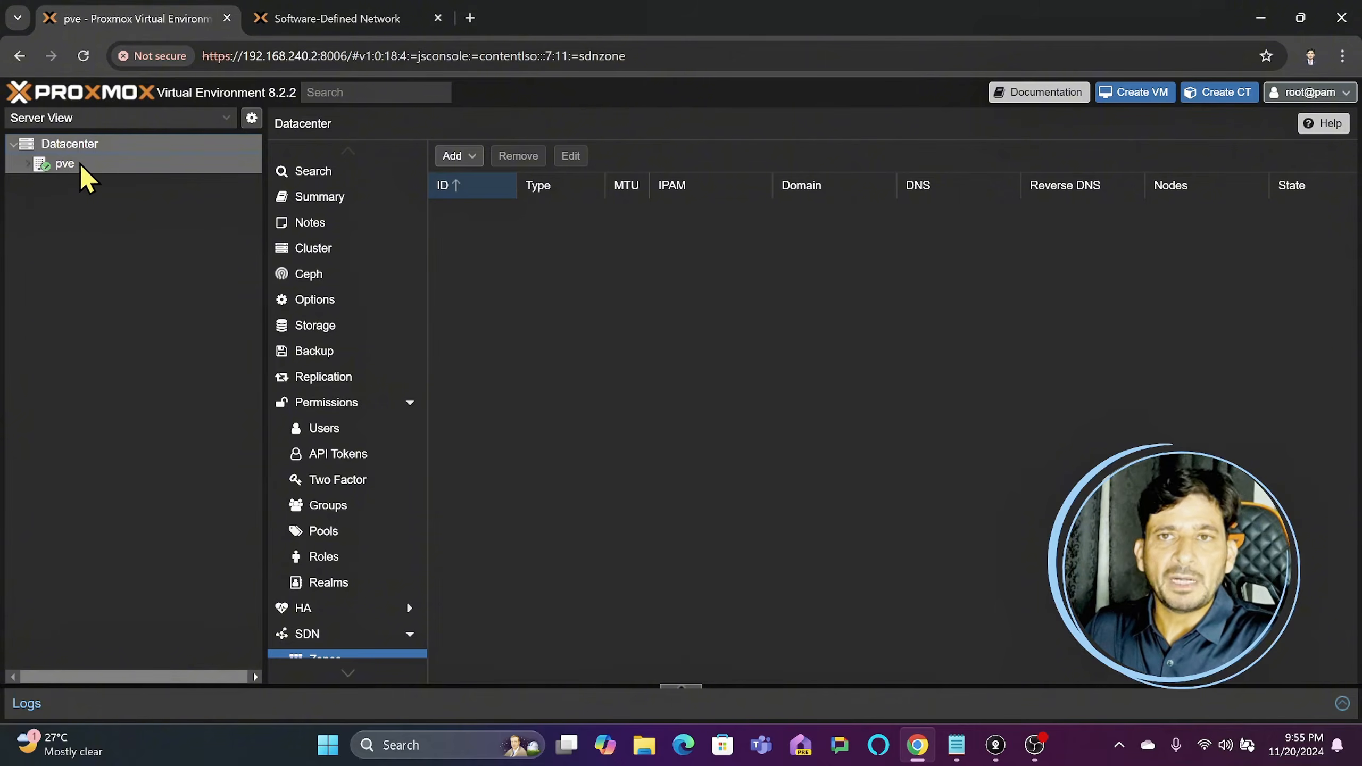
pyautogui.click(453, 157)
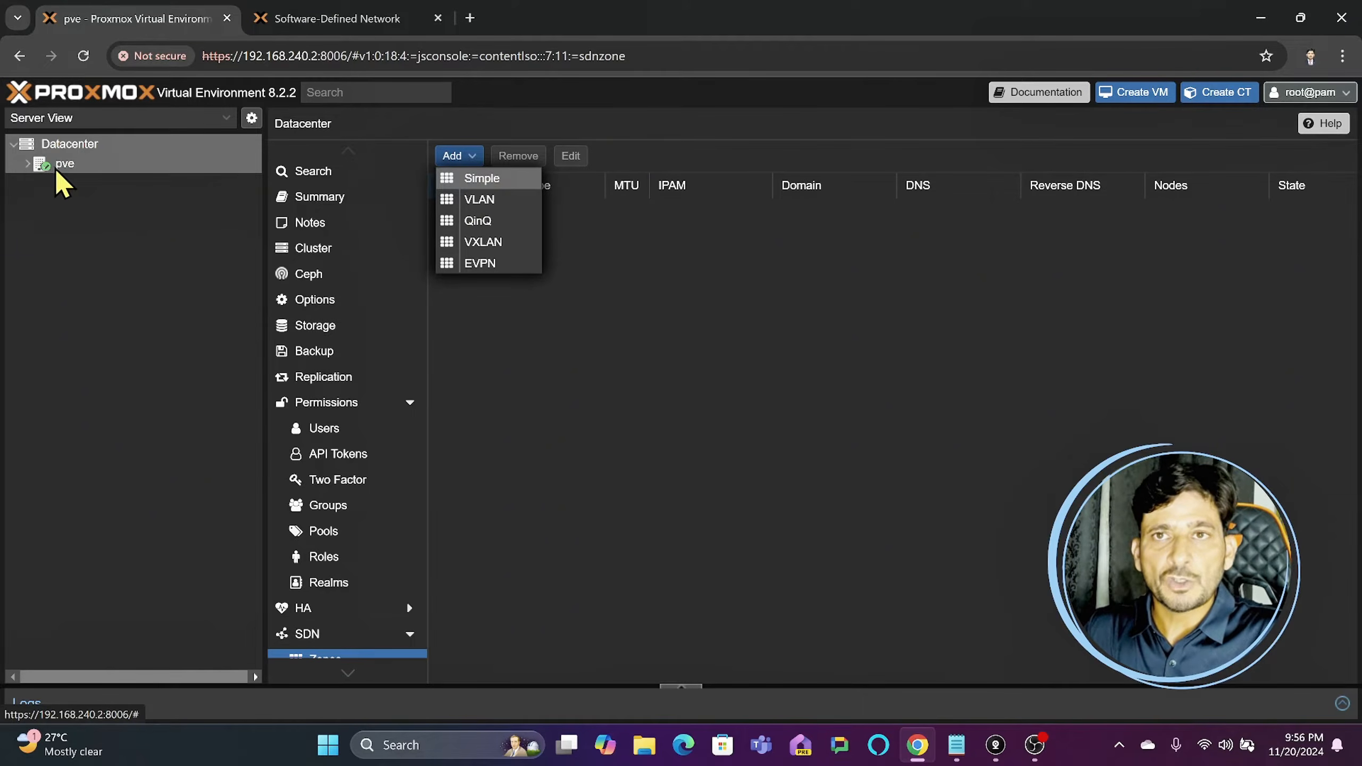
# - Leave the zone type choice and open the Datacenter's permission groups
pyautogui.click(59, 147)
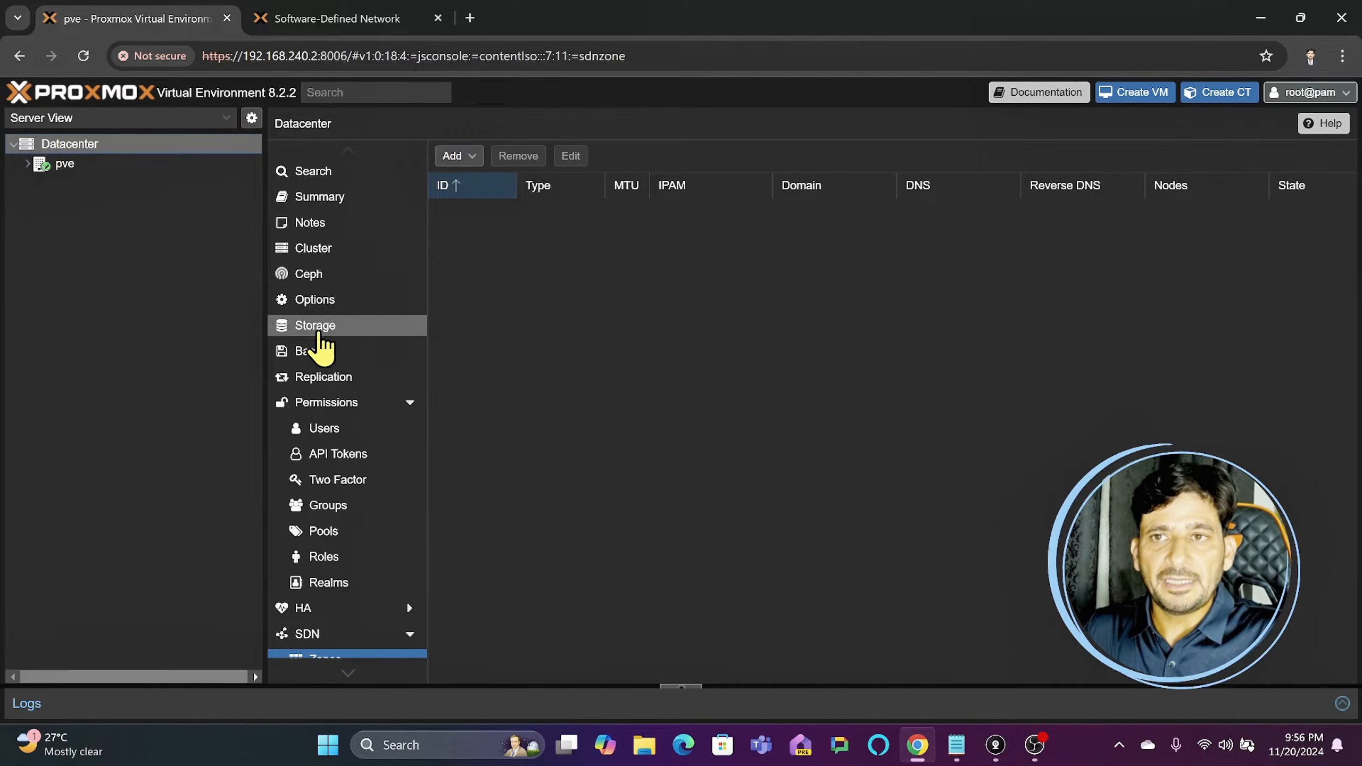
pyautogui.scroll(-4, 322, 360)
pyautogui.scroll(4, 330, 367)
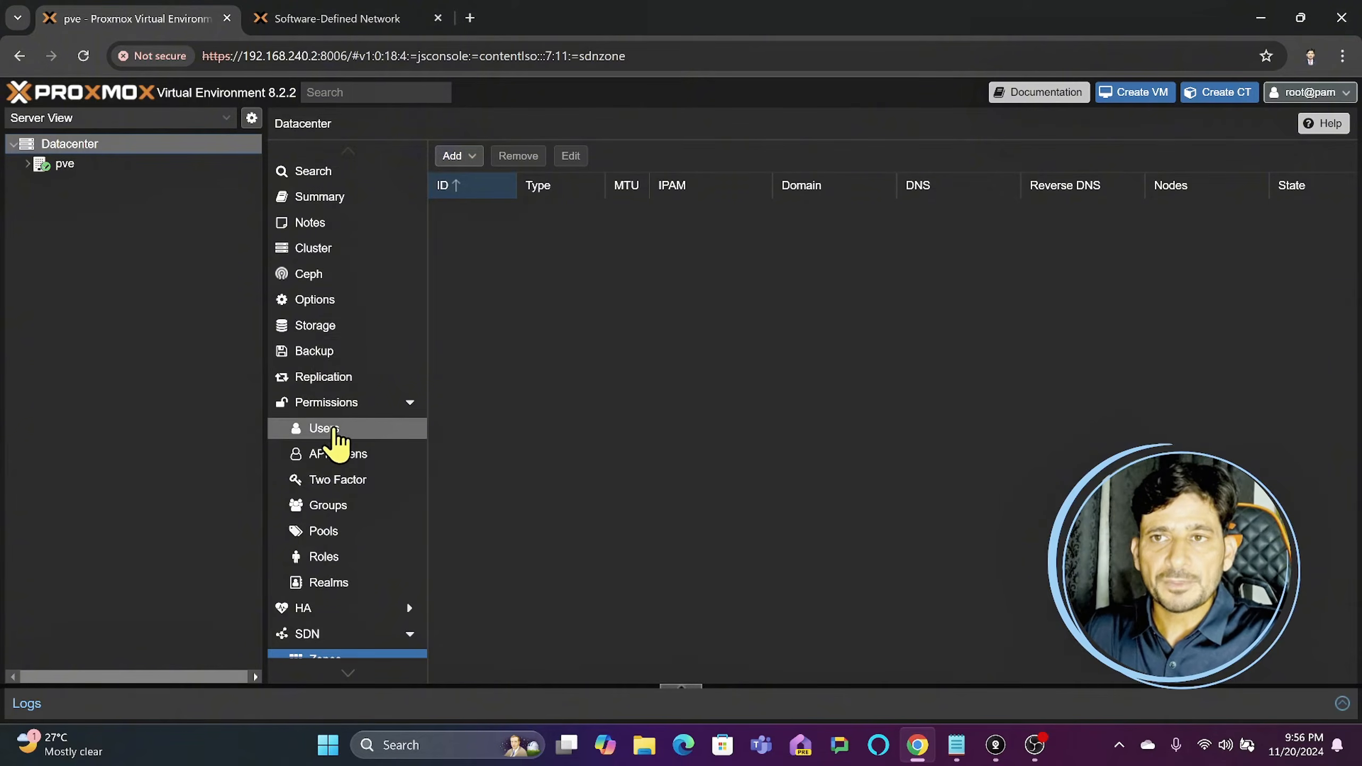
pyautogui.click(344, 511)
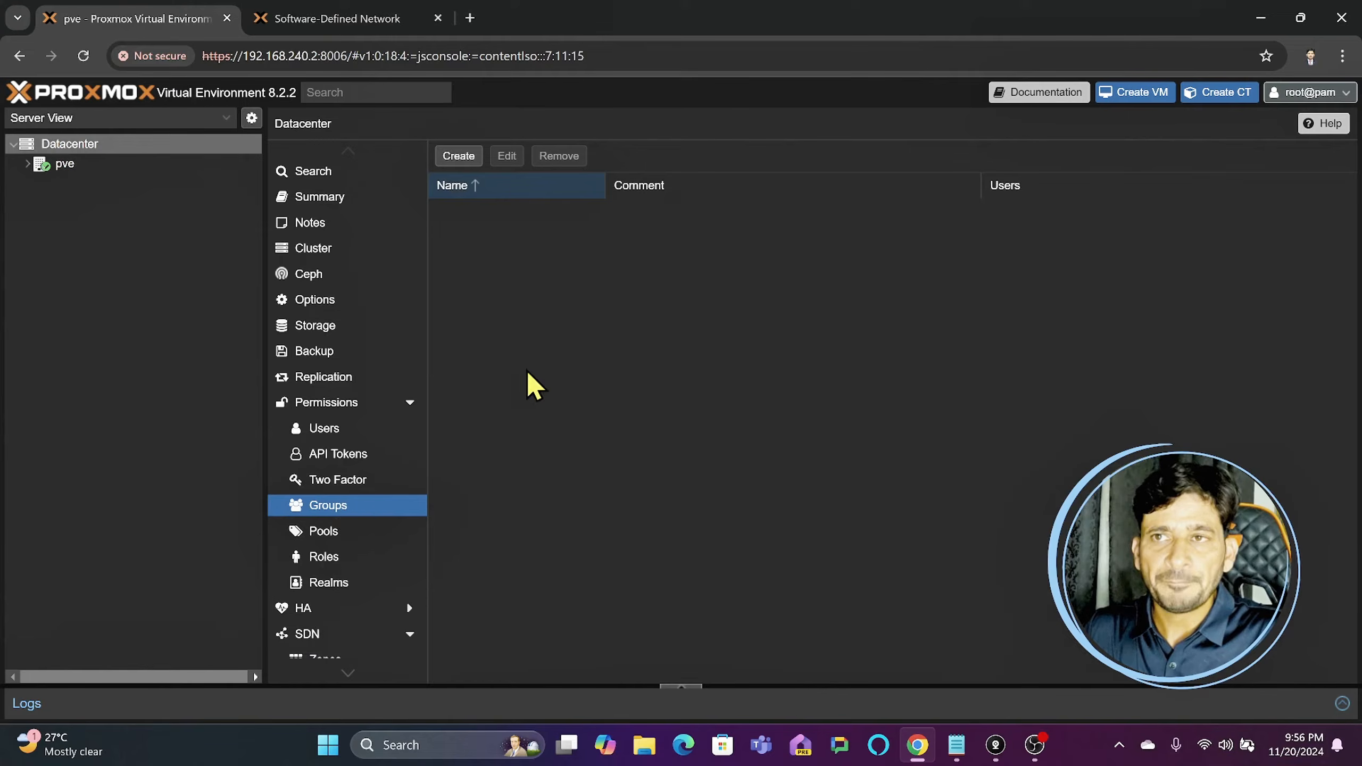
pyautogui.click(460, 156)
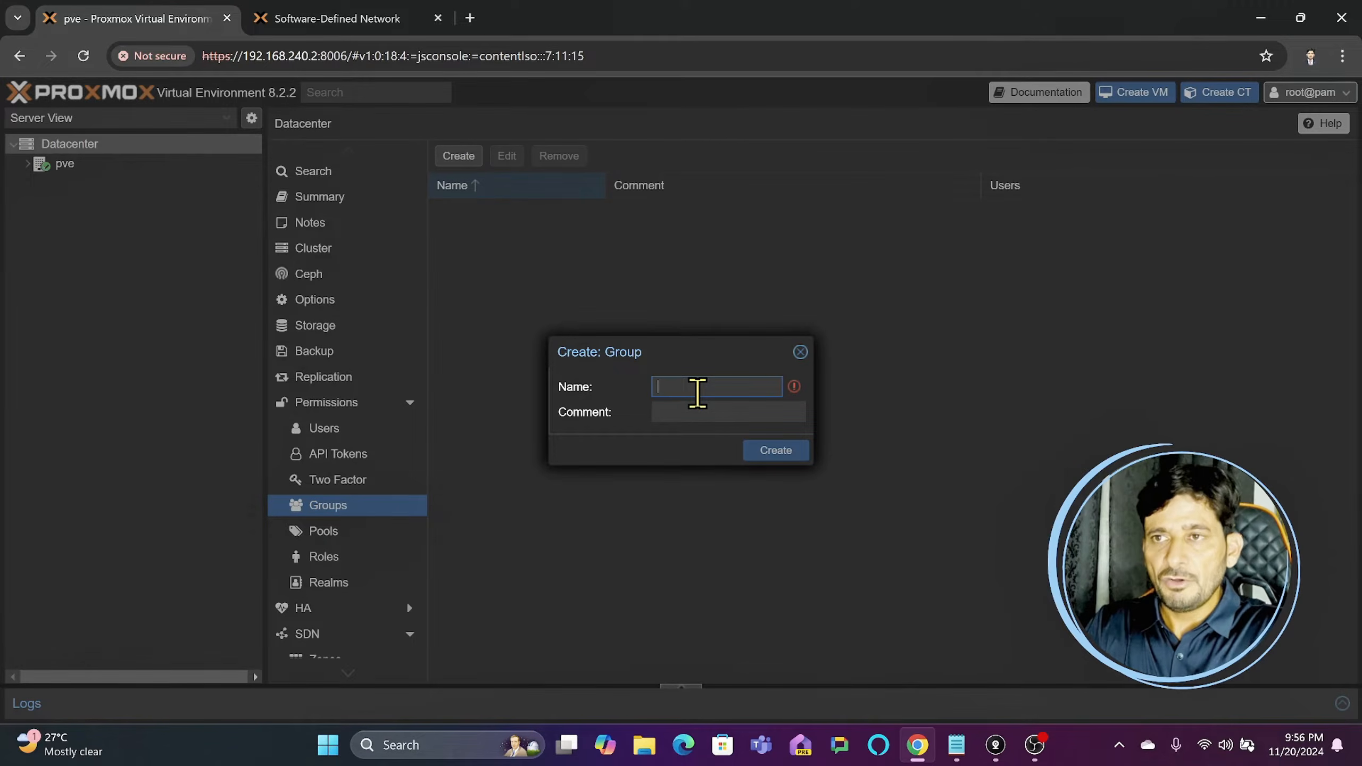
pyautogui.write('tentant')
pyautogui.press('Tab')
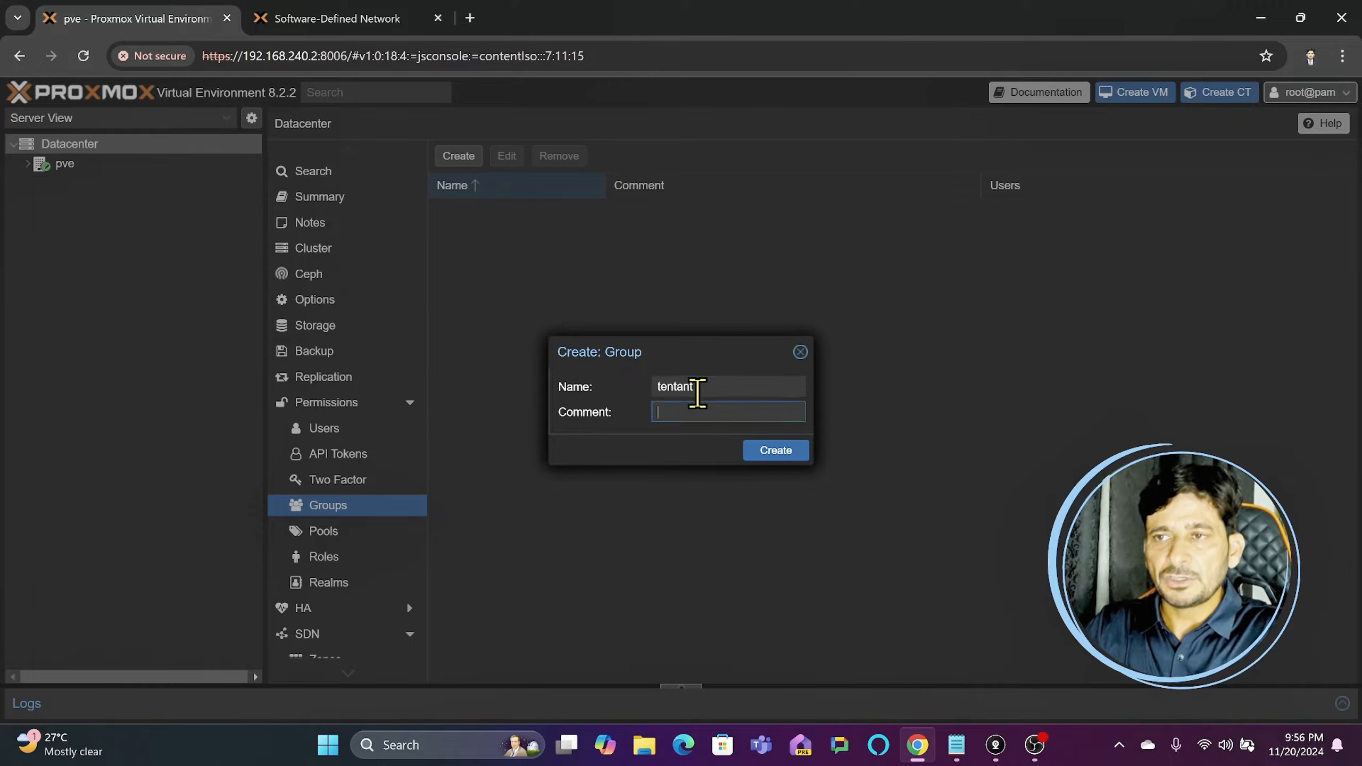
pyautogui.write('asdfasdf')
pyautogui.click(799, 353)
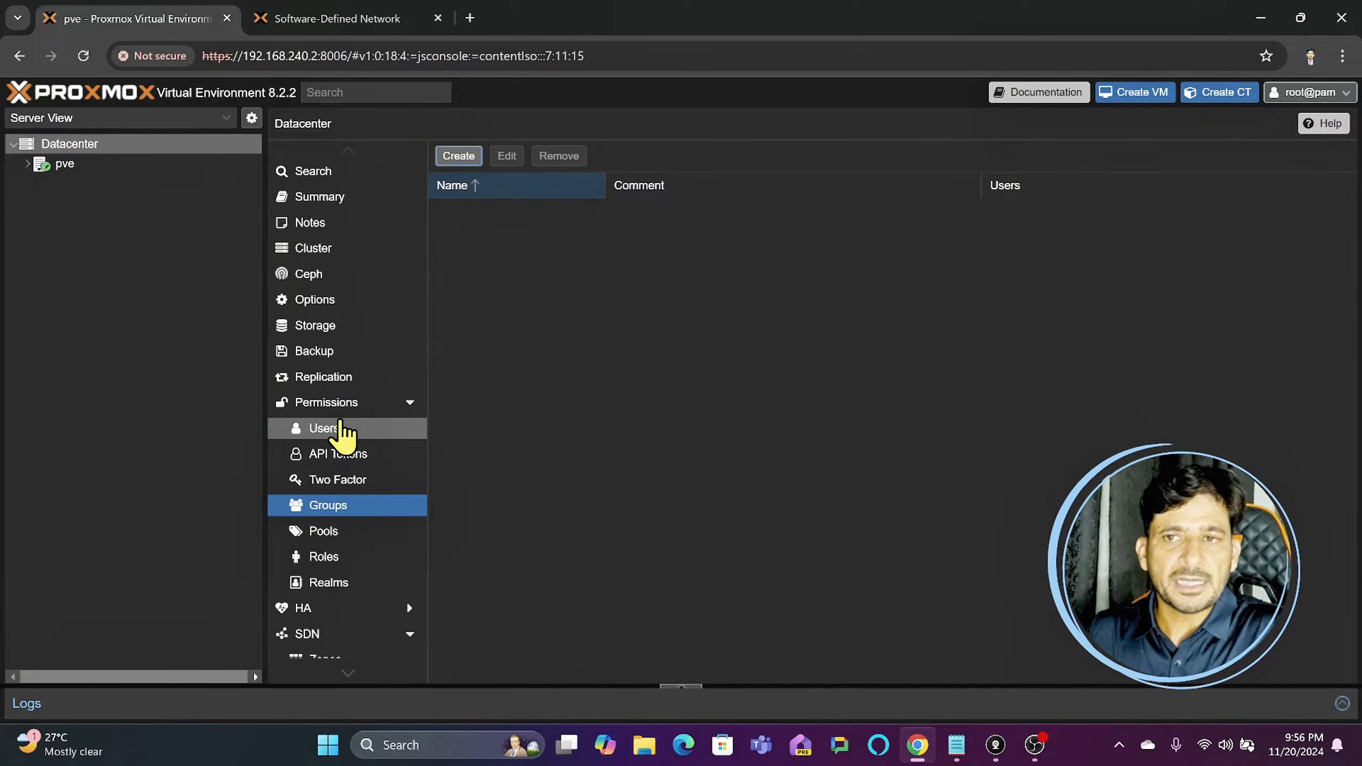
# - Look through the Datacenter's pools, roles, permissions and users, and view the blank form for a new pool
pyautogui.click(322, 533)
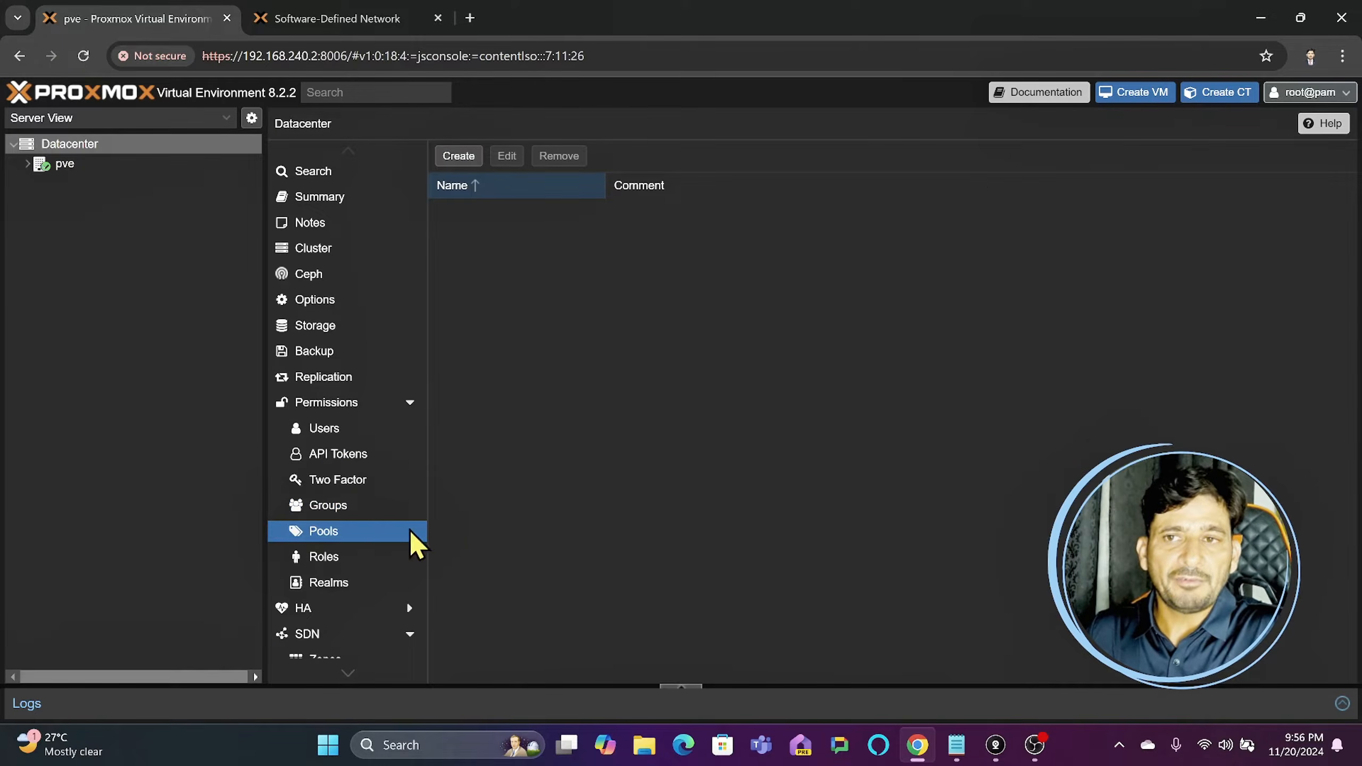
pyautogui.click(326, 561)
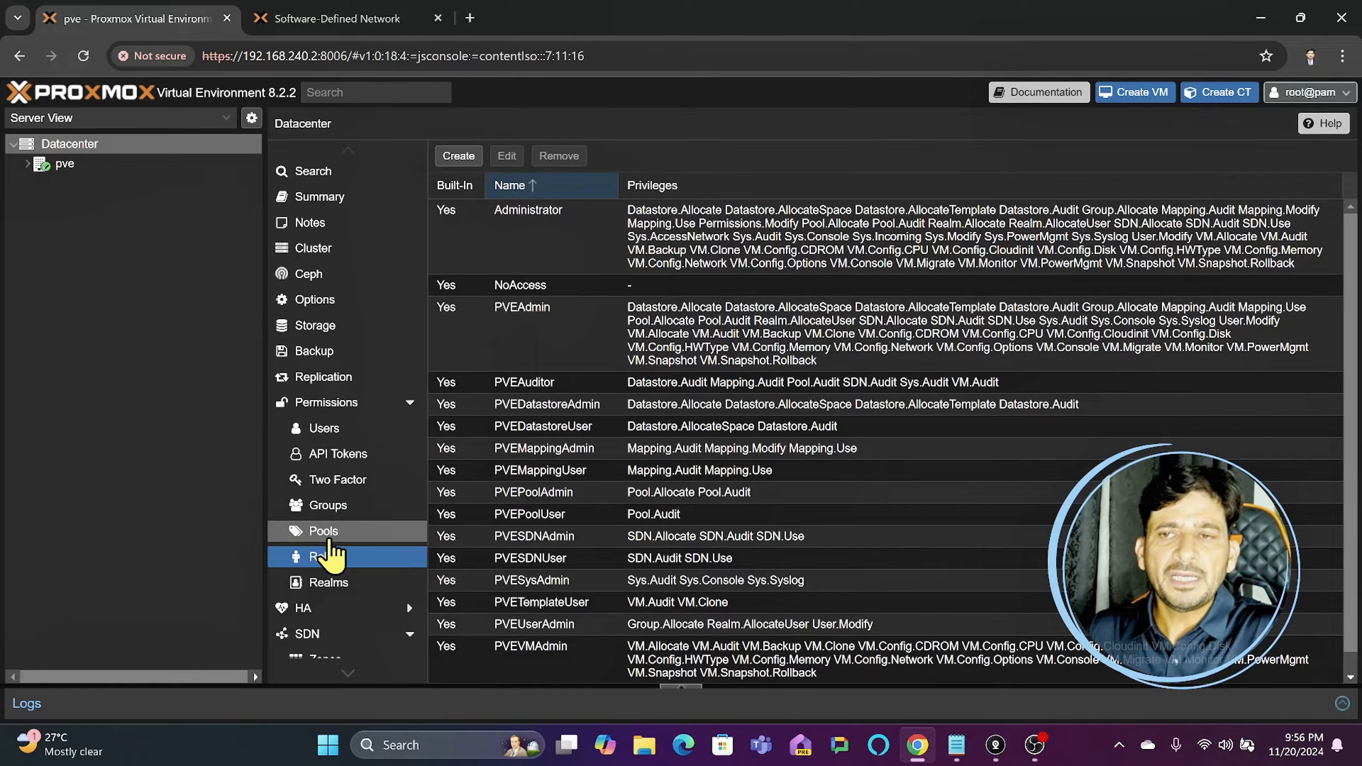
pyautogui.click(408, 405)
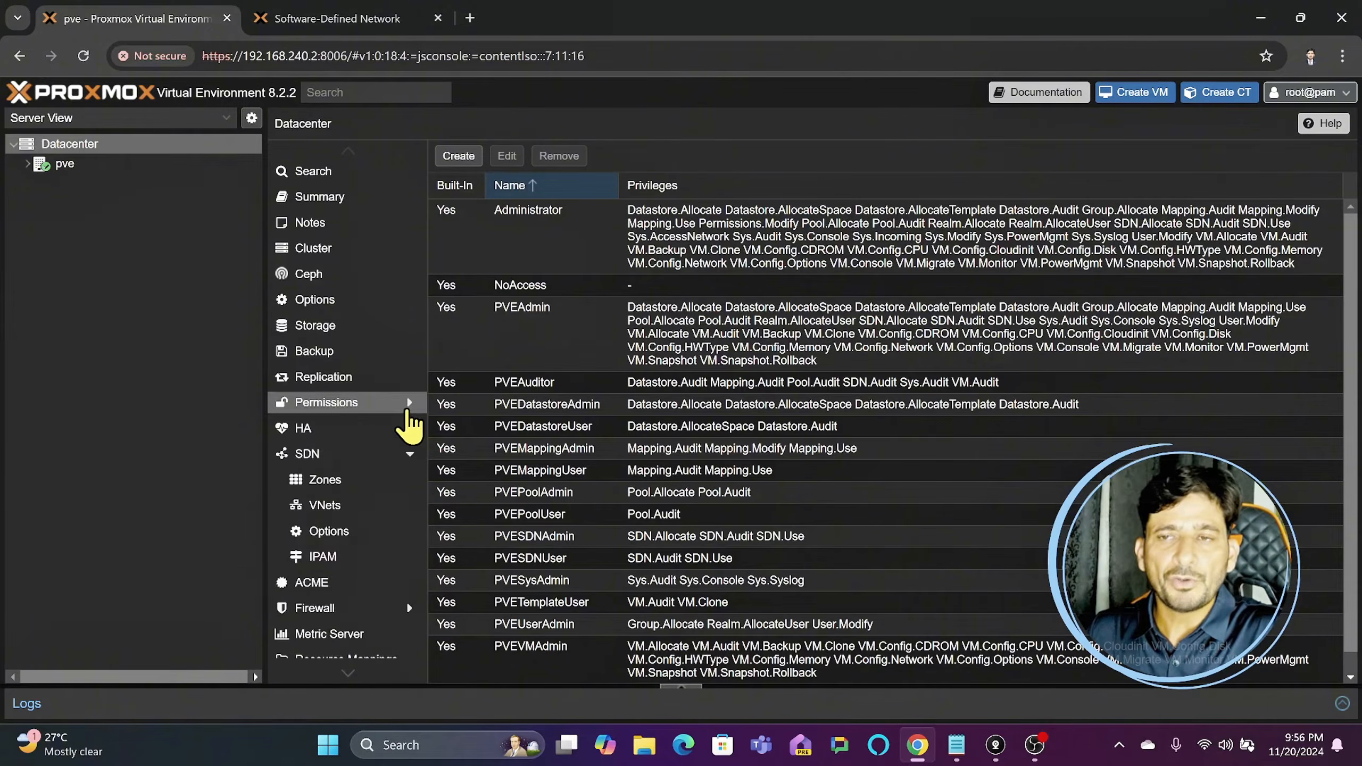
pyautogui.click(368, 409)
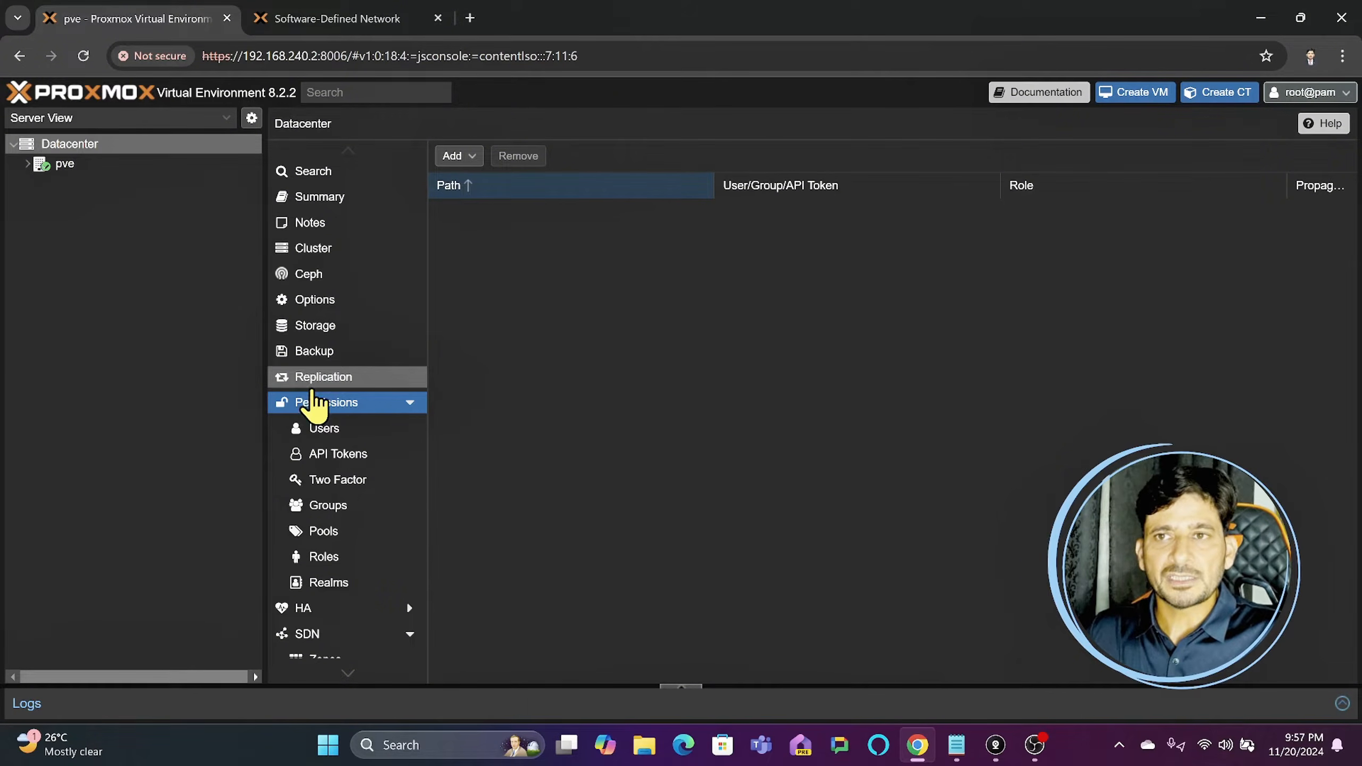
pyautogui.click(333, 435)
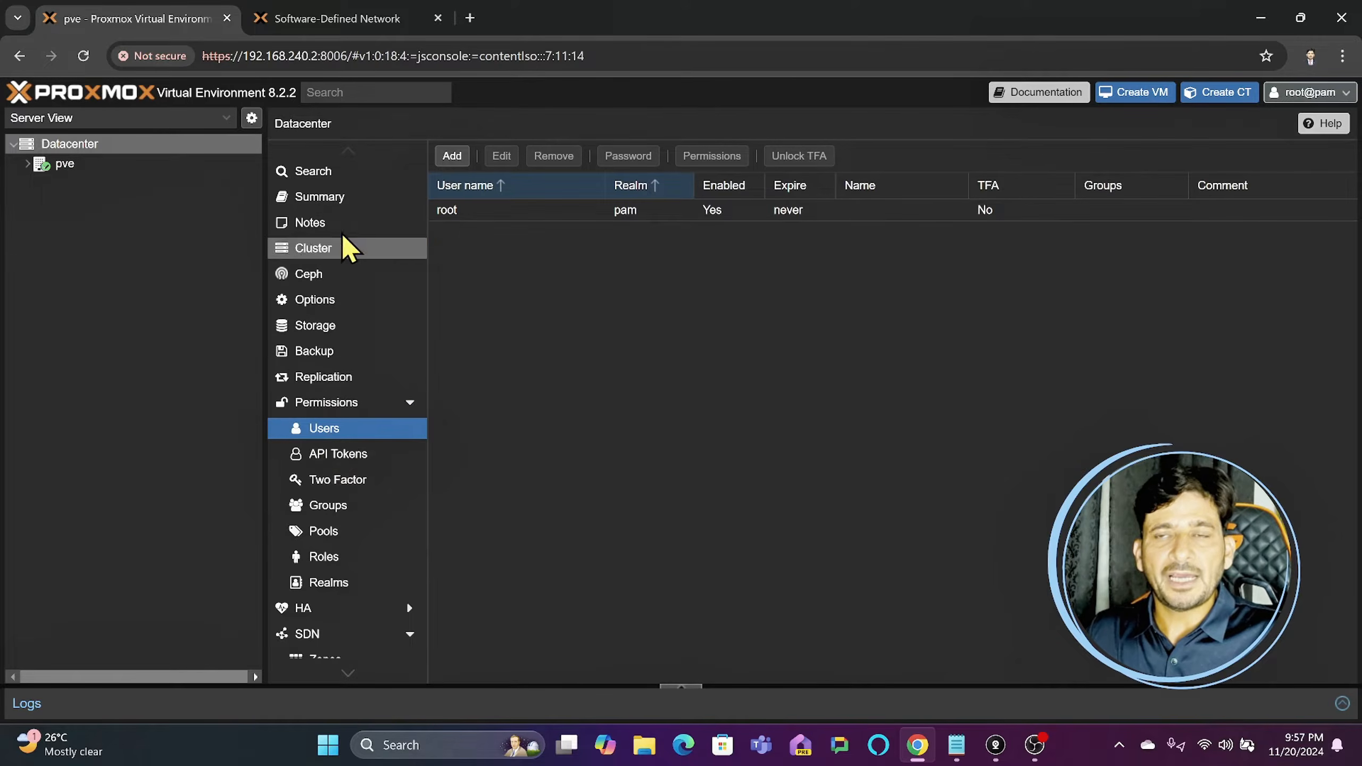
pyautogui.click(330, 534)
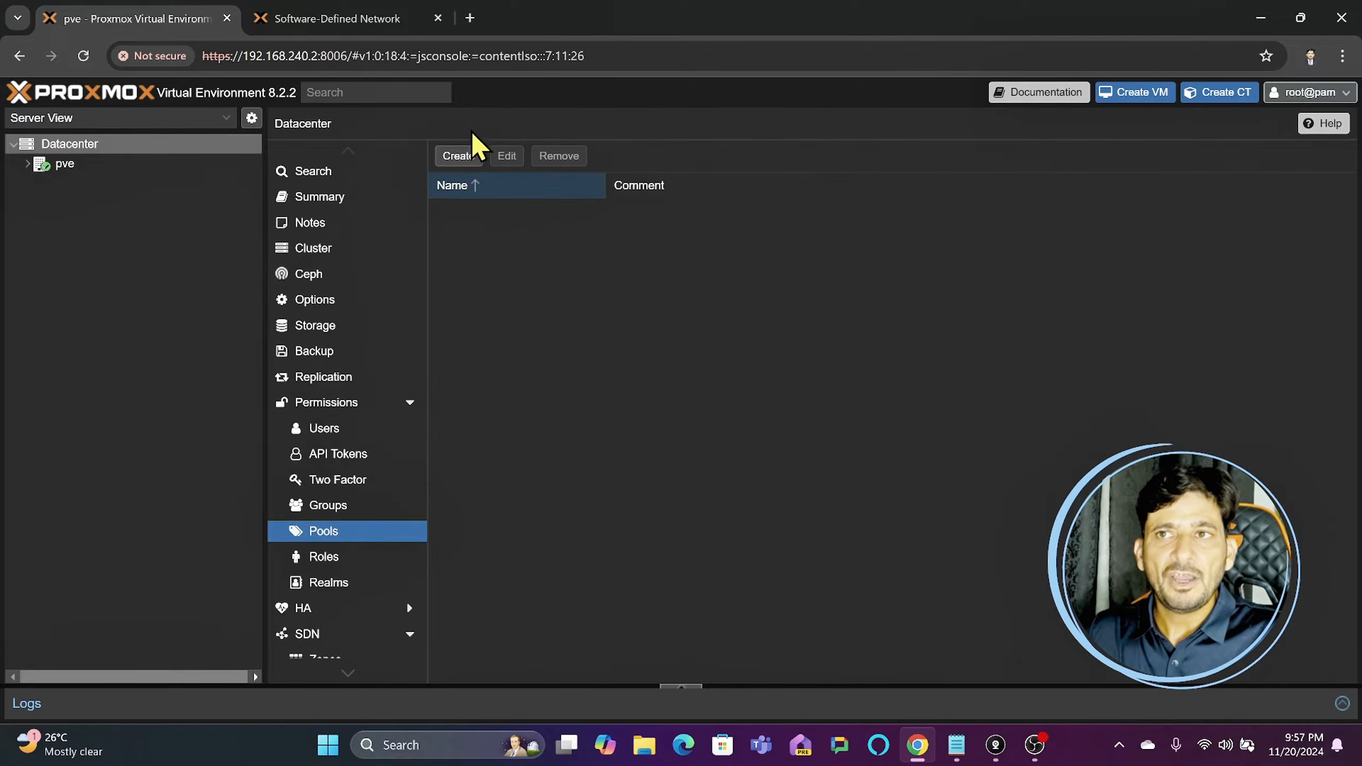
pyautogui.click(465, 157)
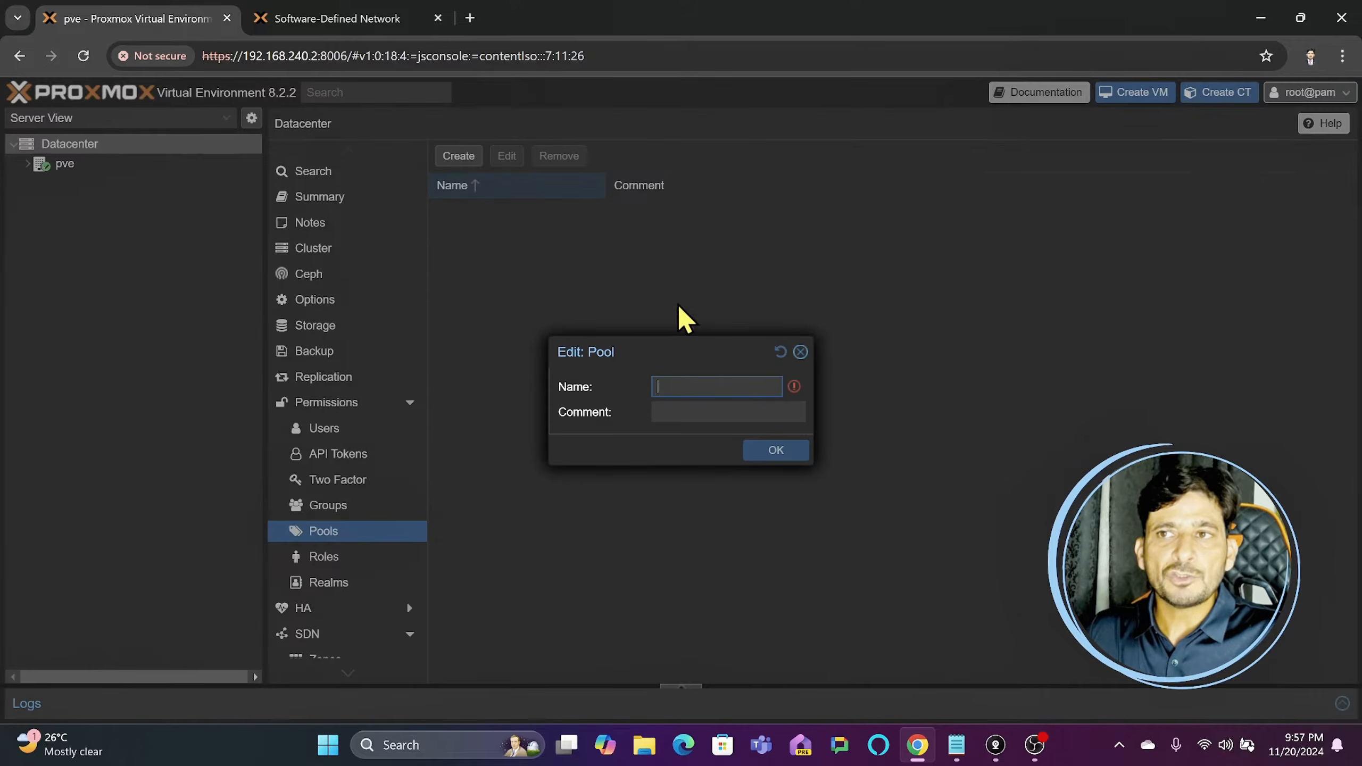
pyautogui.click(801, 352)
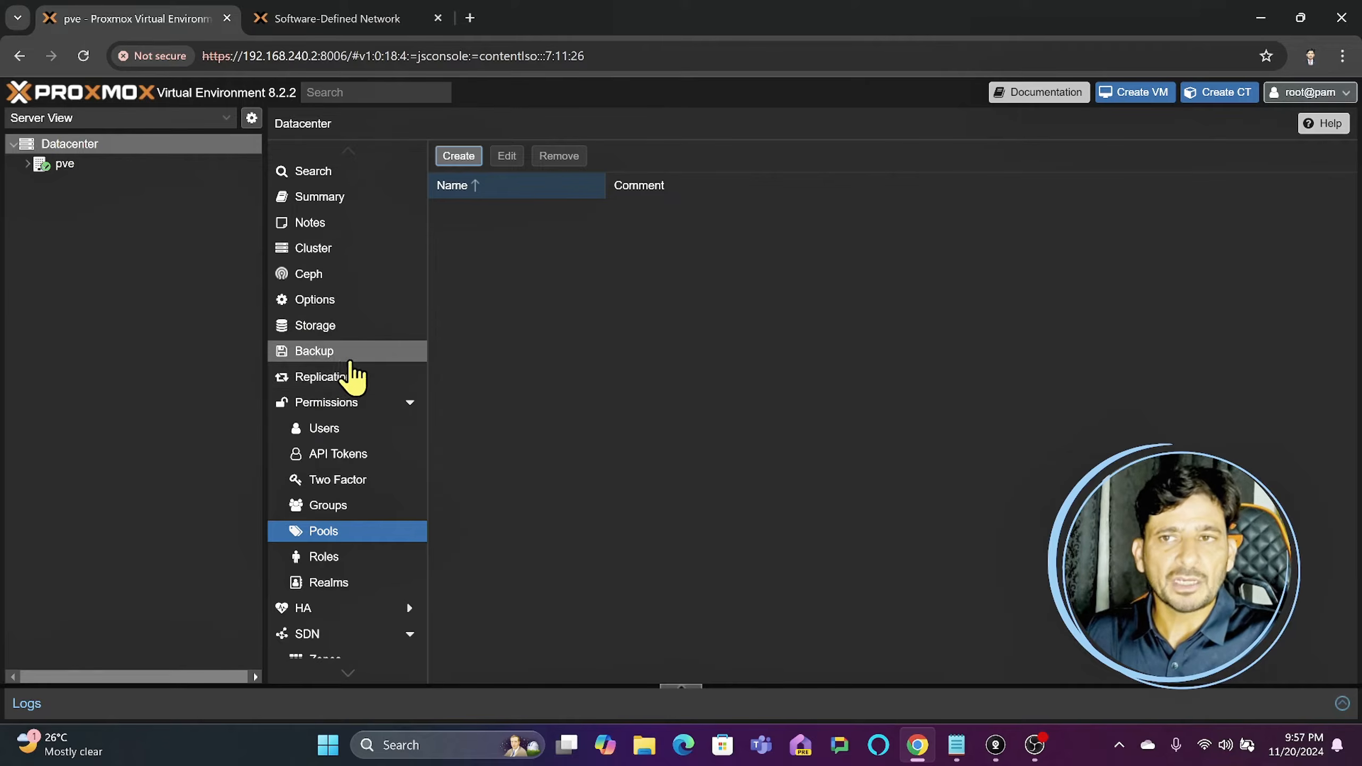
# - Check the Datacenter's SDN status and zone list, and select the localnetwork entry in the status list
pyautogui.scroll(-5, 386, 488)
pyautogui.click(334, 393)
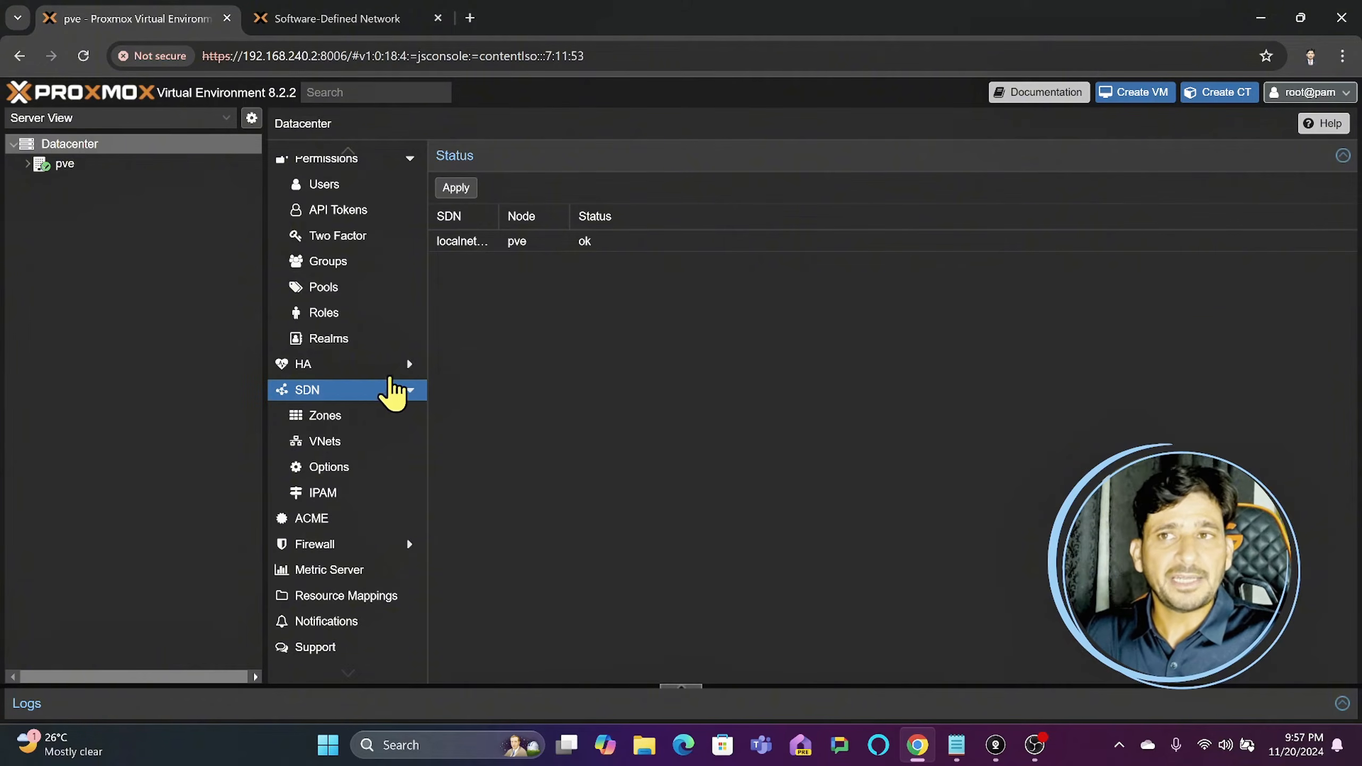
pyautogui.click(336, 418)
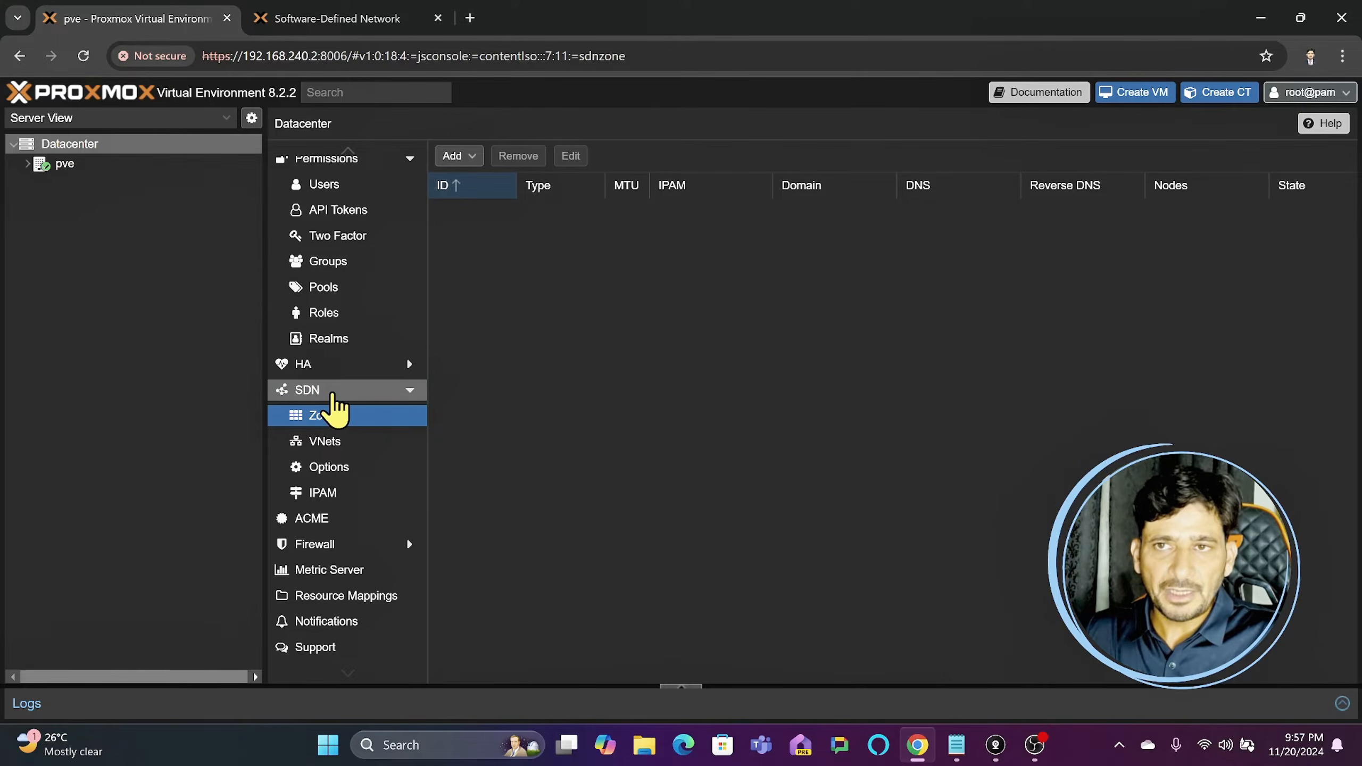
pyautogui.click(332, 394)
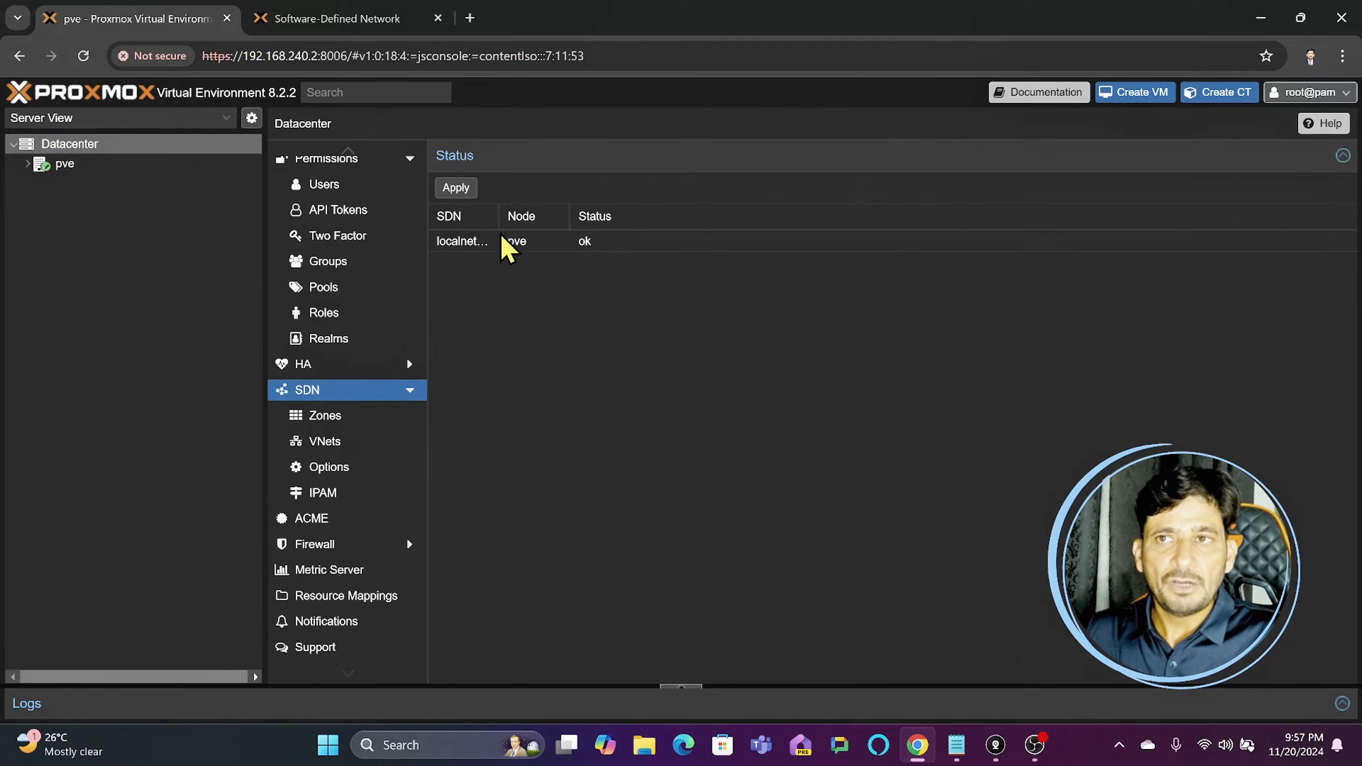
pyautogui.click(471, 250)
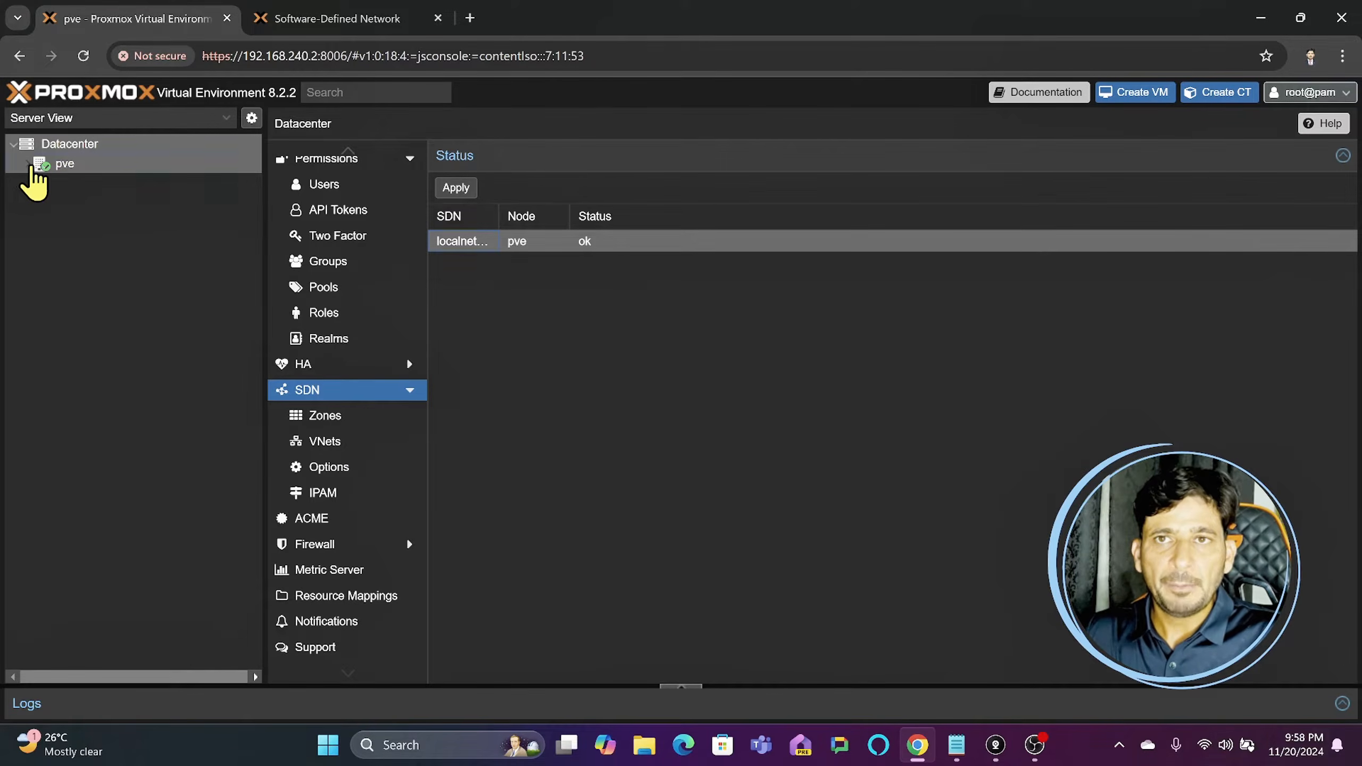
# - Expand the pve node, open its localnetwork zone and inspect the vmbr1 and vmbr0 VNets
pyautogui.click(27, 164)
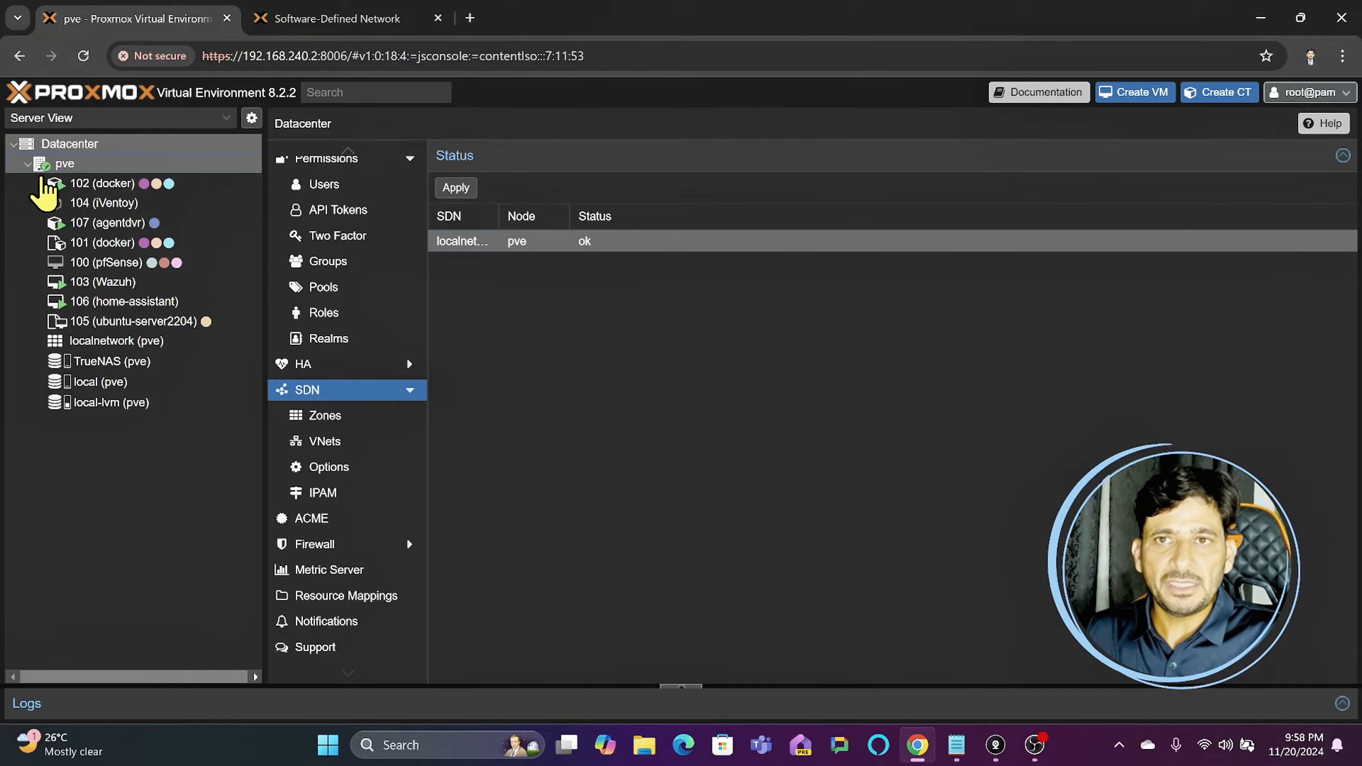
pyautogui.click(129, 346)
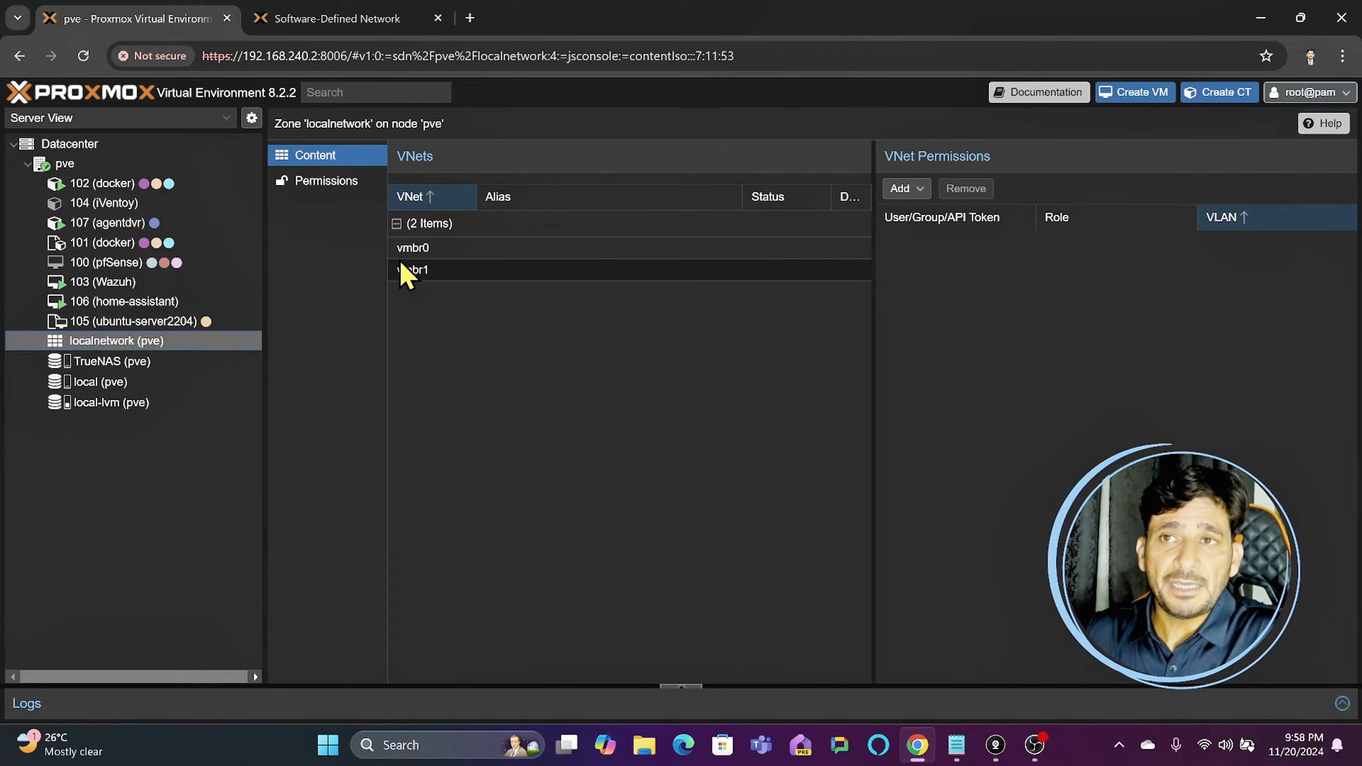
pyautogui.click(433, 273)
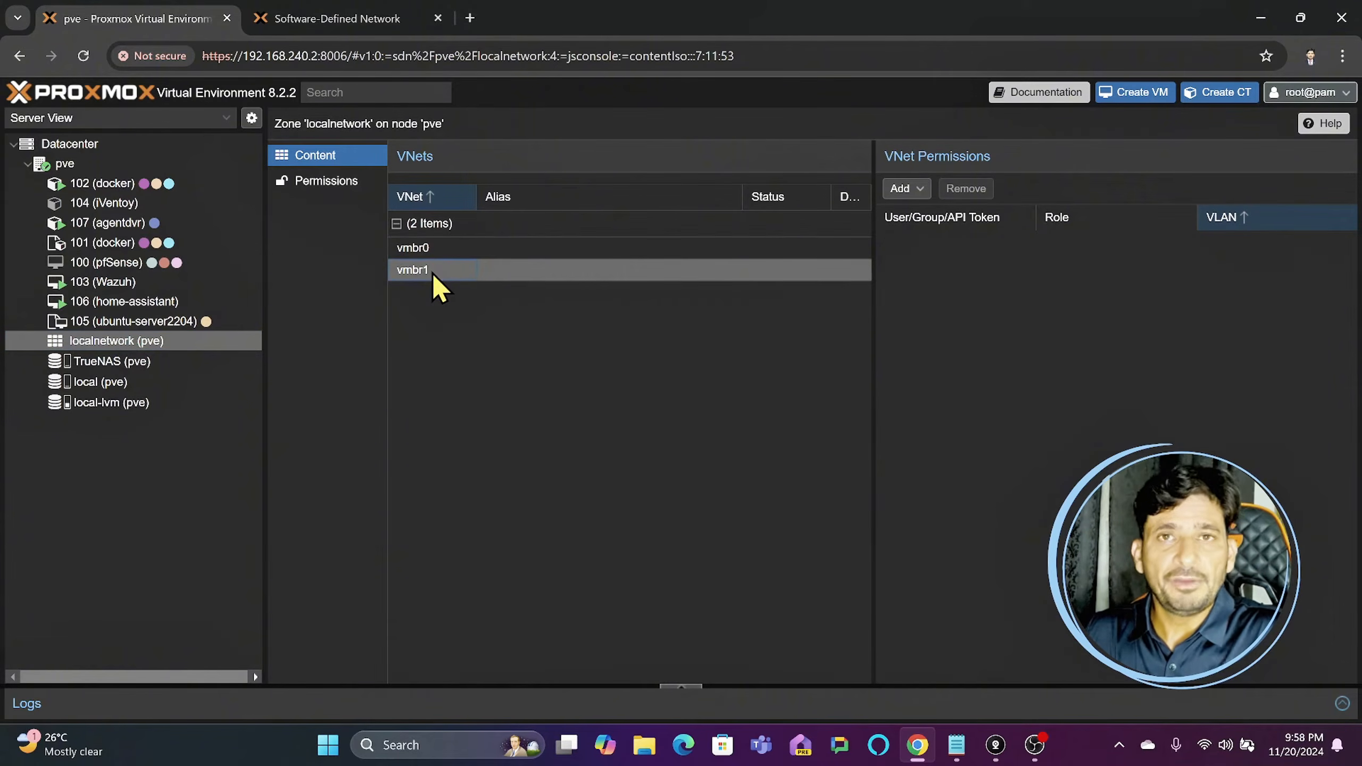
pyautogui.click(458, 251)
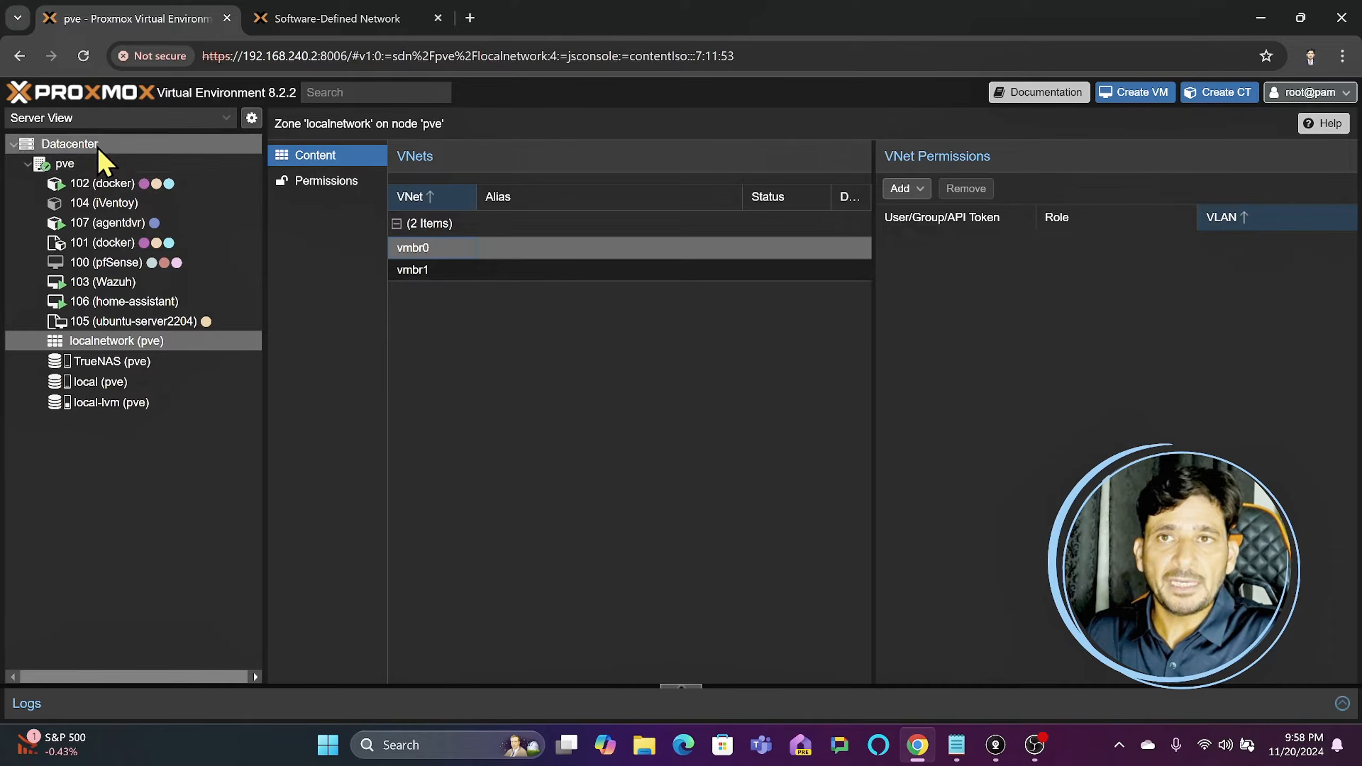
# - Show the pve node's network configuration and inspect the settings of the Linux bridge vmbr0, leaving them as they are
pyautogui.click(85, 164)
pyautogui.click(329, 304)
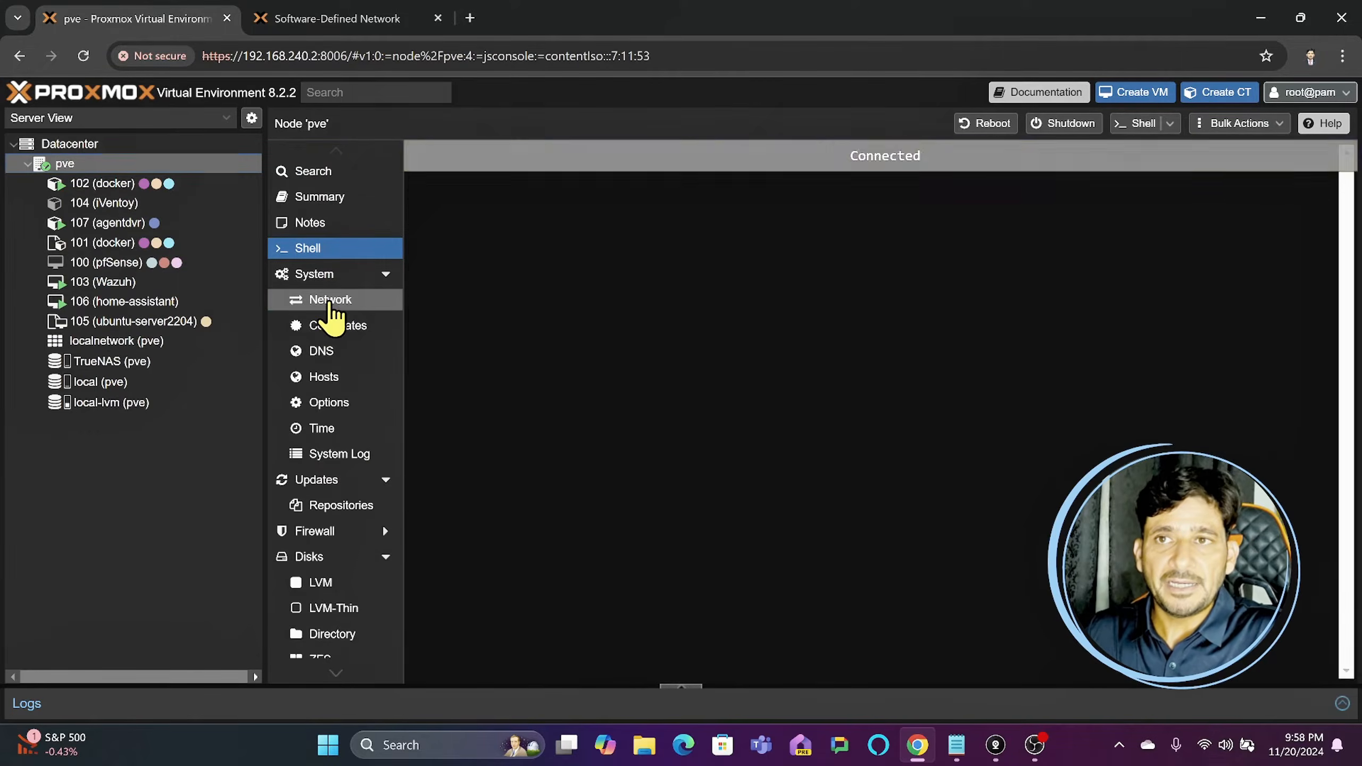
pyautogui.click(443, 284)
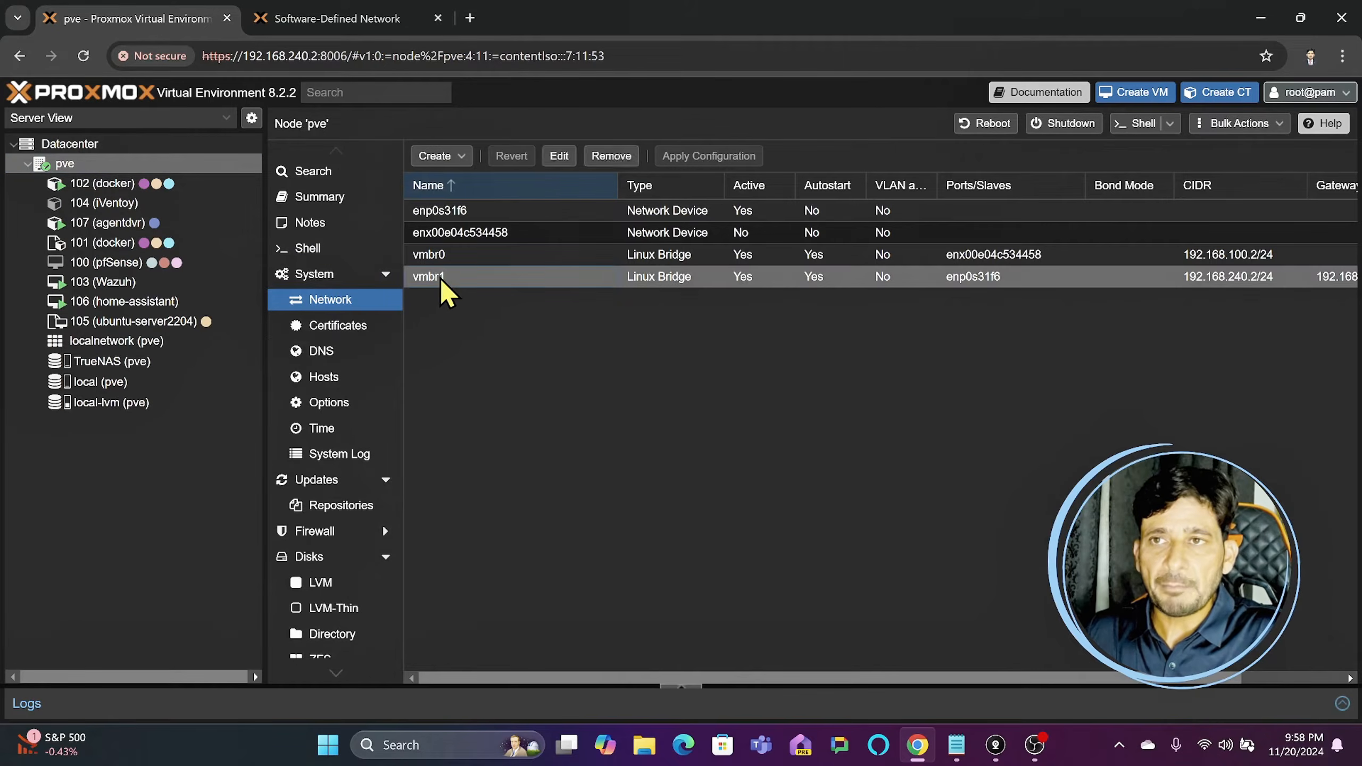
pyautogui.click(463, 260)
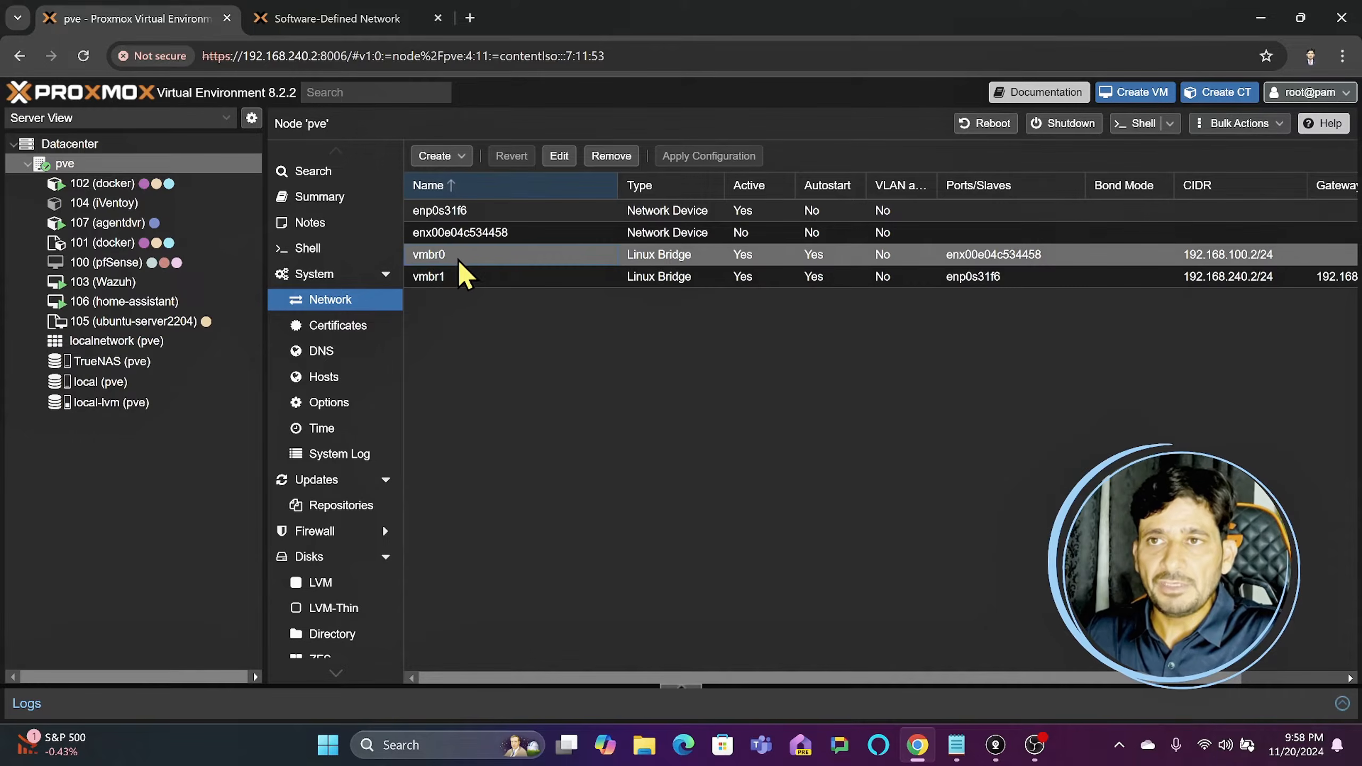
pyautogui.doubleClick(491, 259)
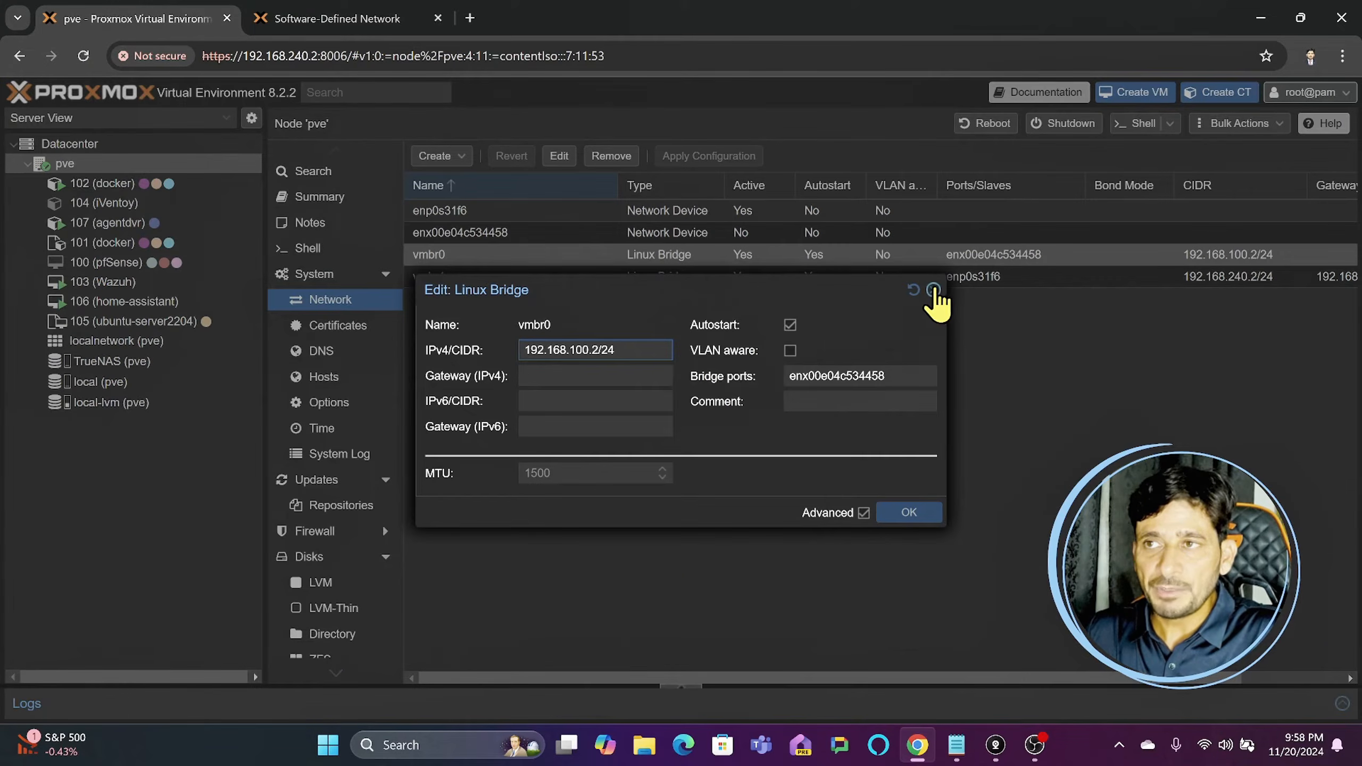
pyautogui.click(932, 290)
# - Compare the network devices enp0s31f6 and enx00e04c534458 with the bridges vmbr0 and vmbr1, and return to the localnetwork zone's VNets
pyautogui.click(507, 215)
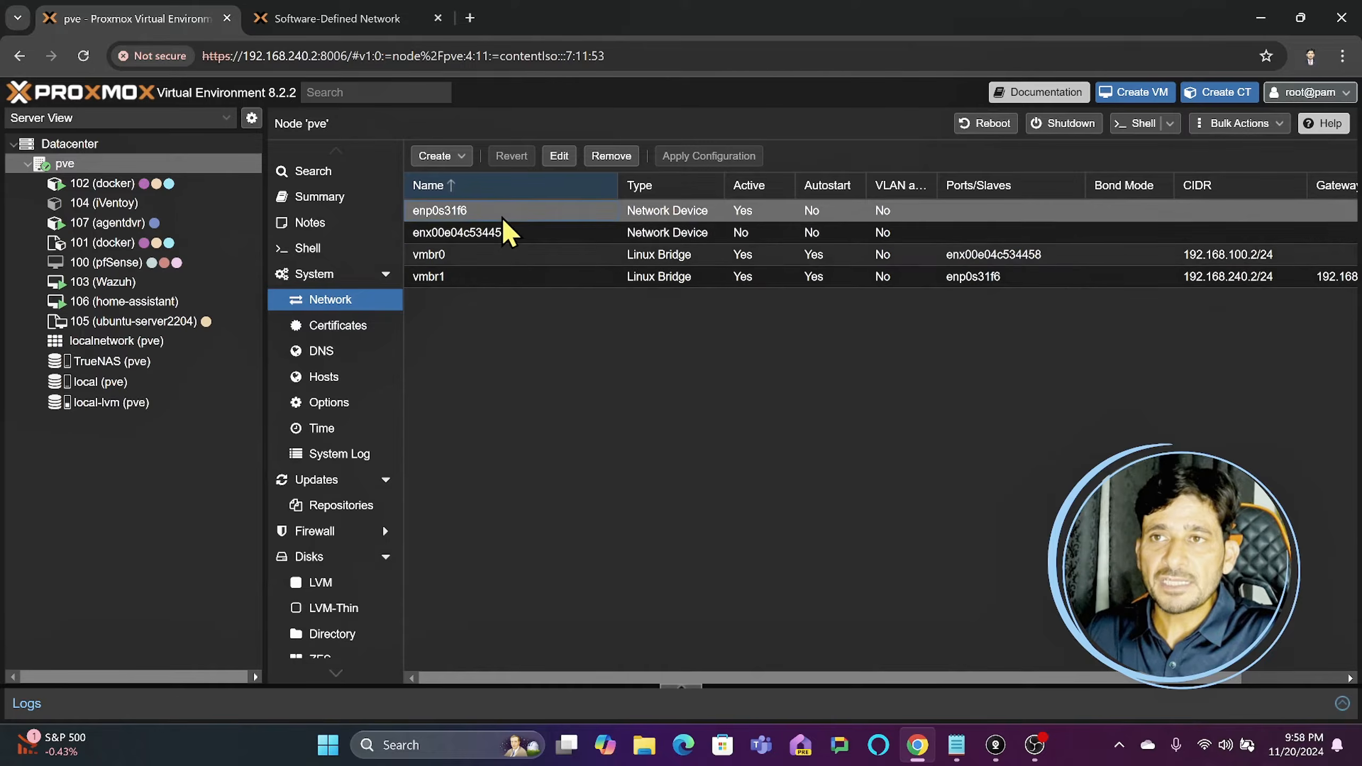
pyautogui.click(501, 241)
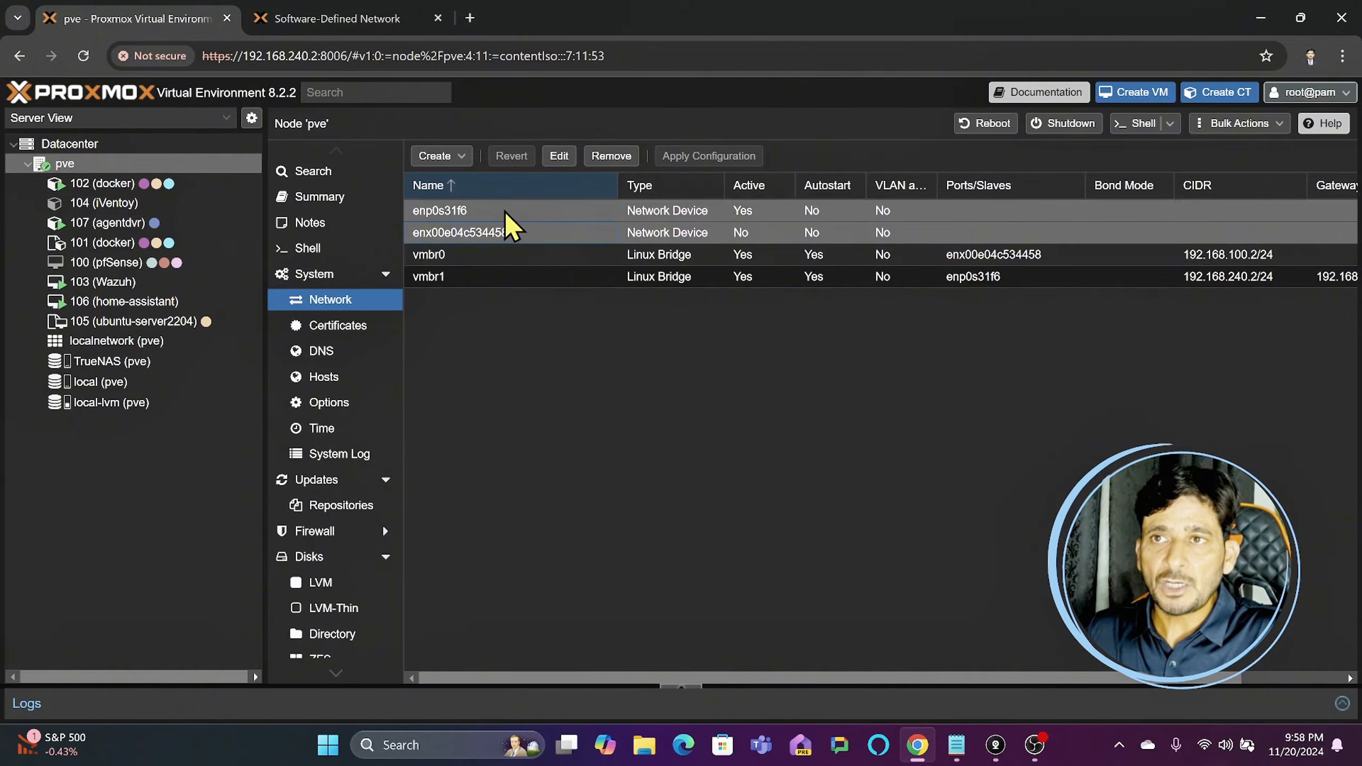
pyautogui.click(491, 257)
pyautogui.click(461, 279)
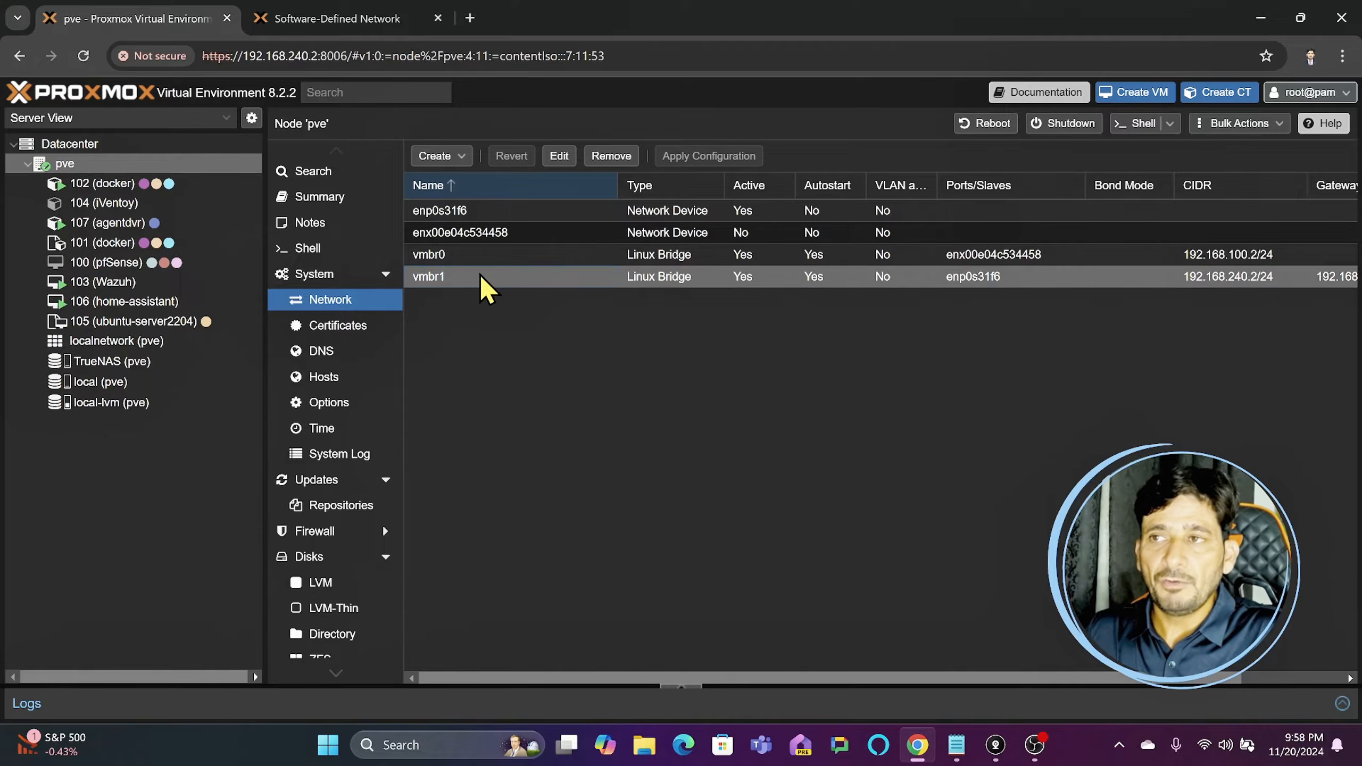
pyautogui.click(568, 255)
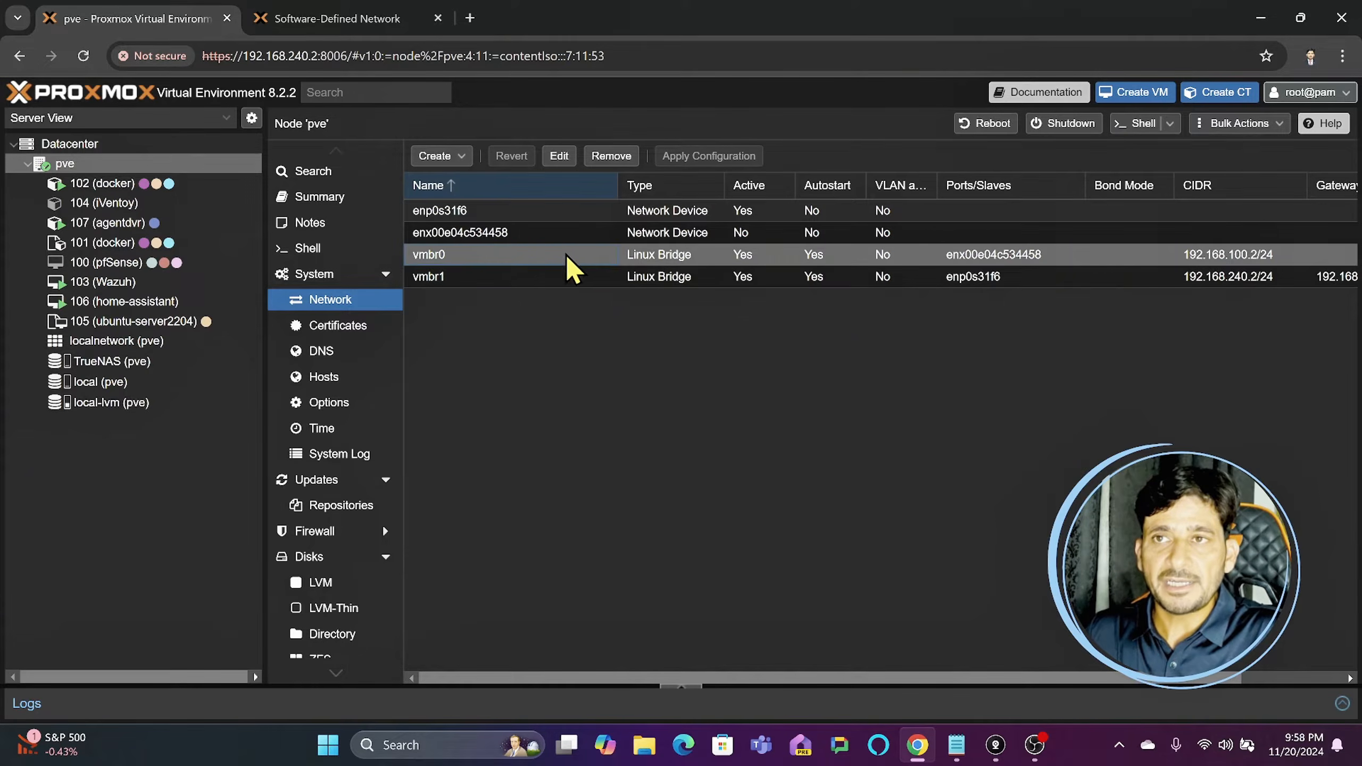
pyautogui.click(464, 283)
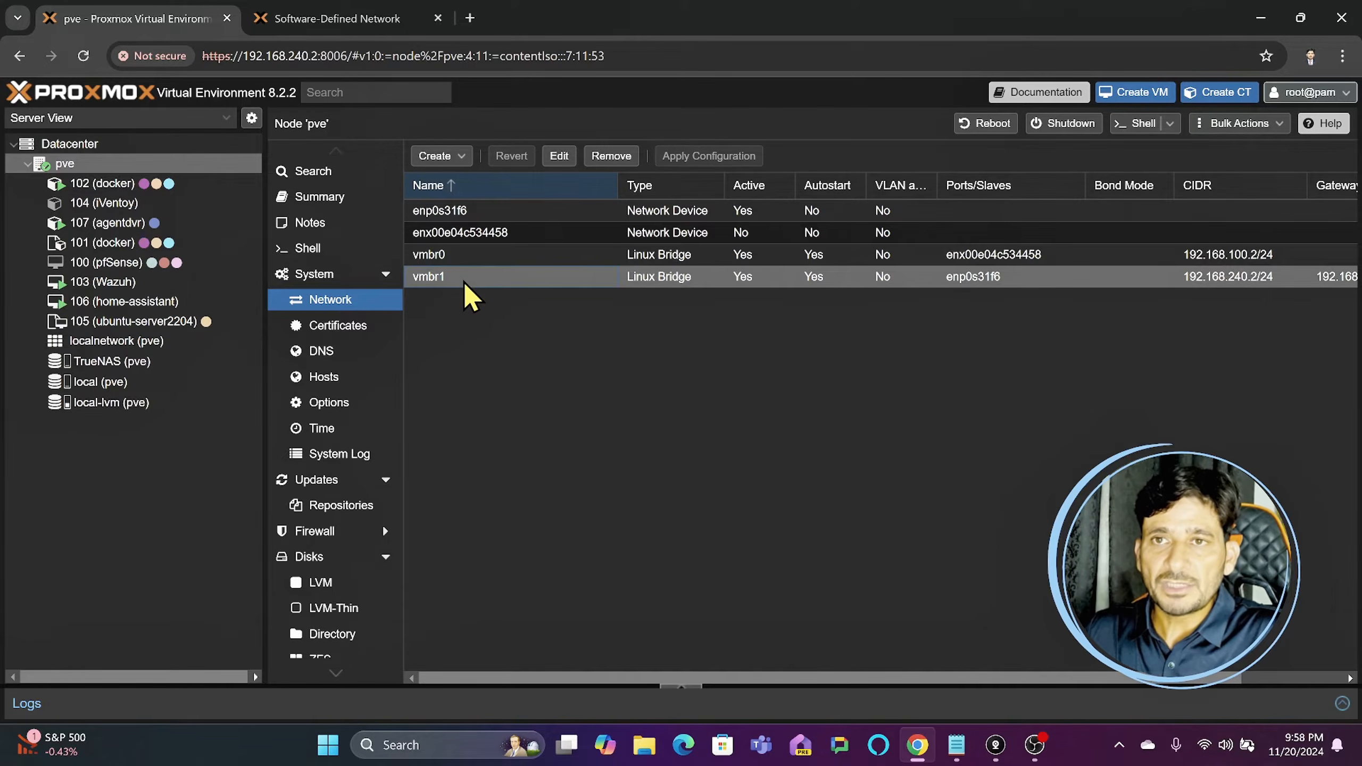
pyautogui.click(123, 343)
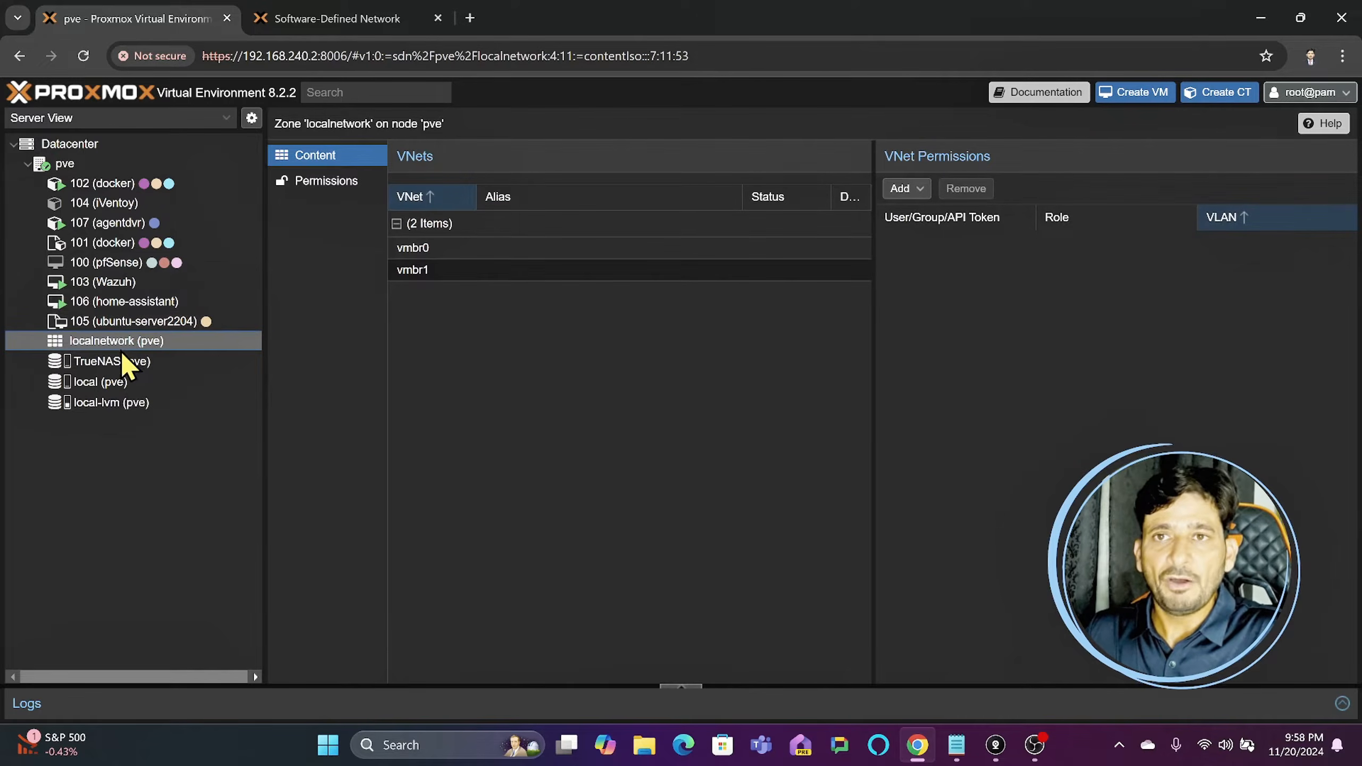
# - Show the Datacenter's list of SDN zones
pyautogui.click(101, 145)
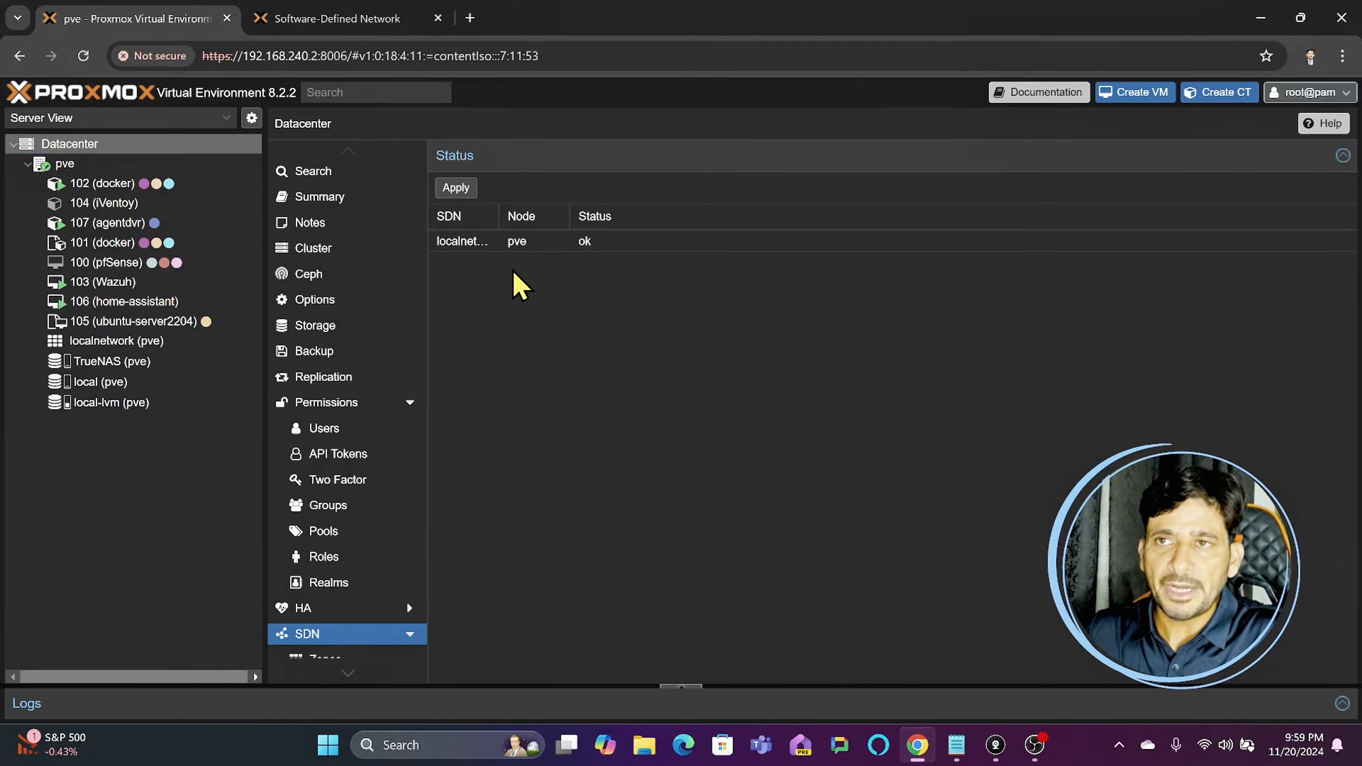
pyautogui.scroll(-4, 419, 477)
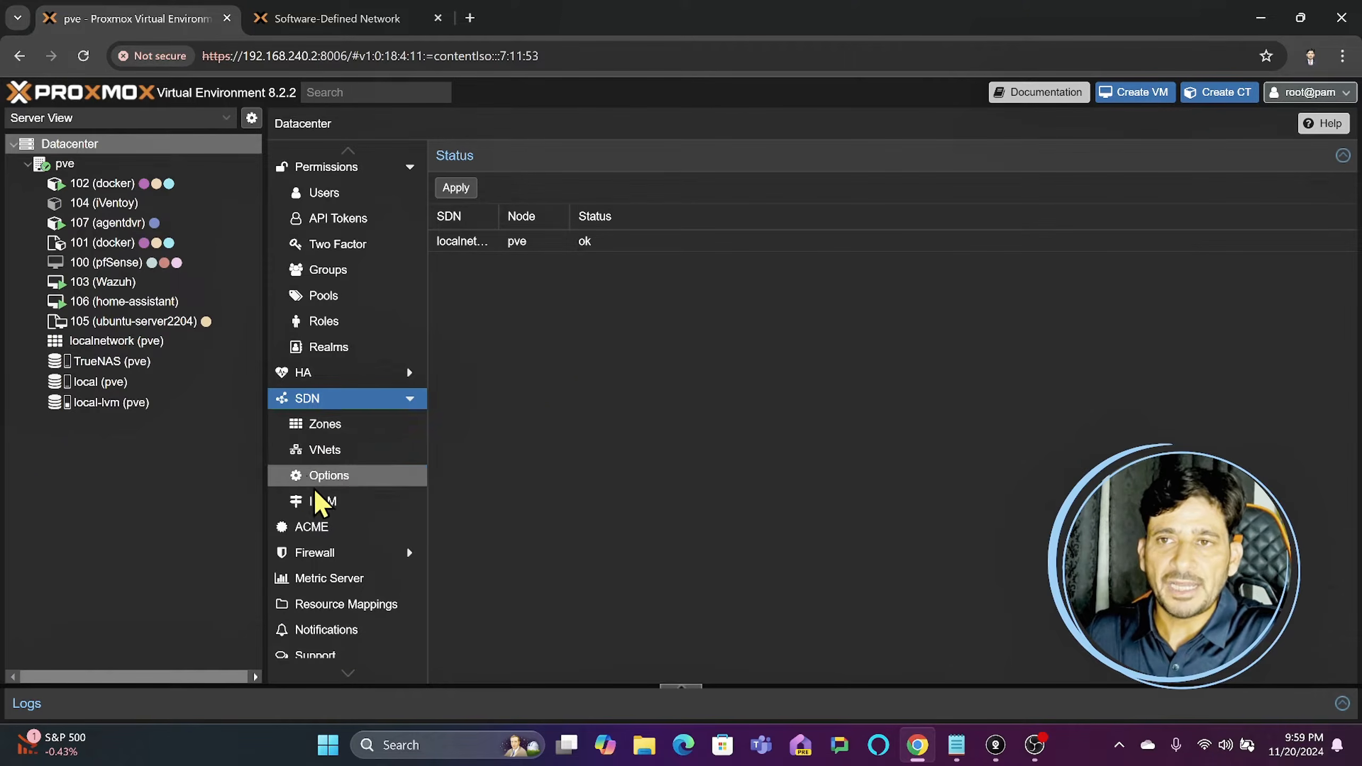
pyautogui.click(333, 425)
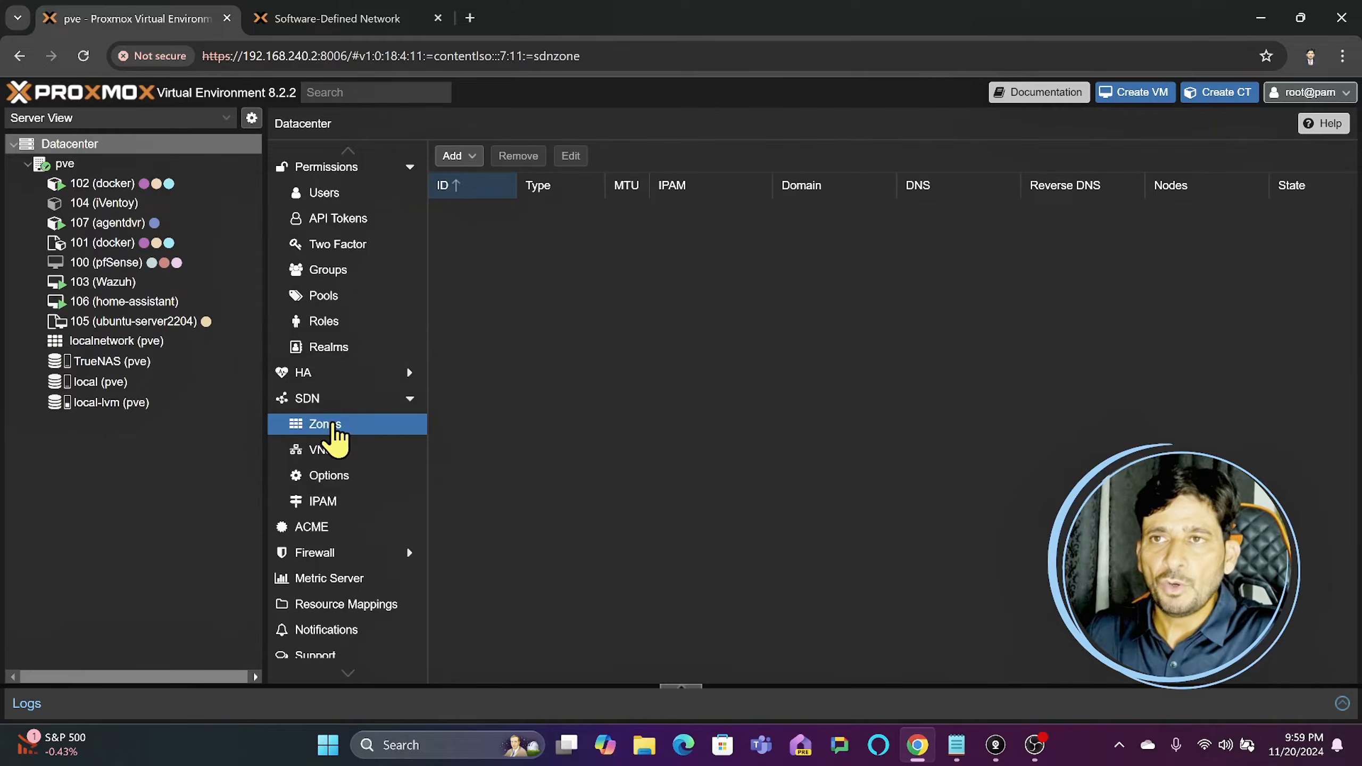
pyautogui.click(456, 157)
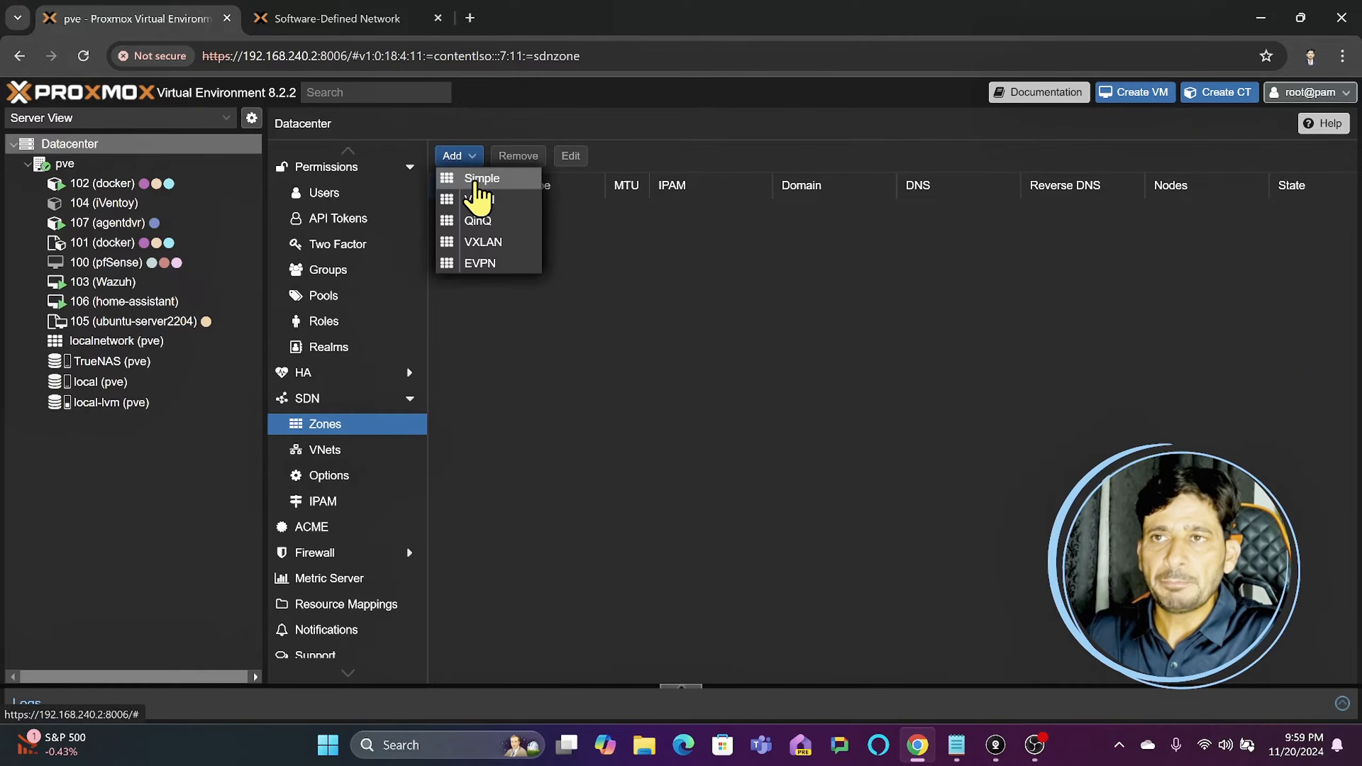
pyautogui.click(474, 179)
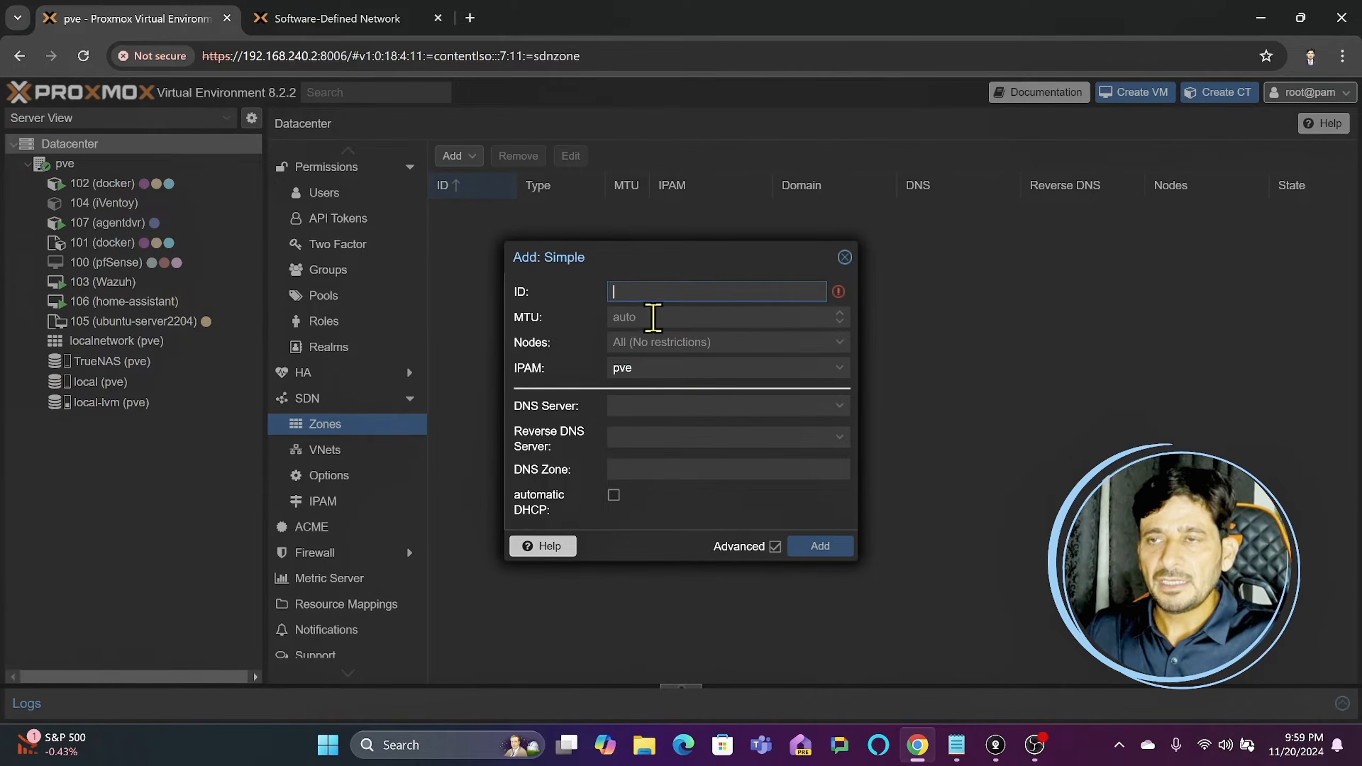
pyautogui.write('simple1')
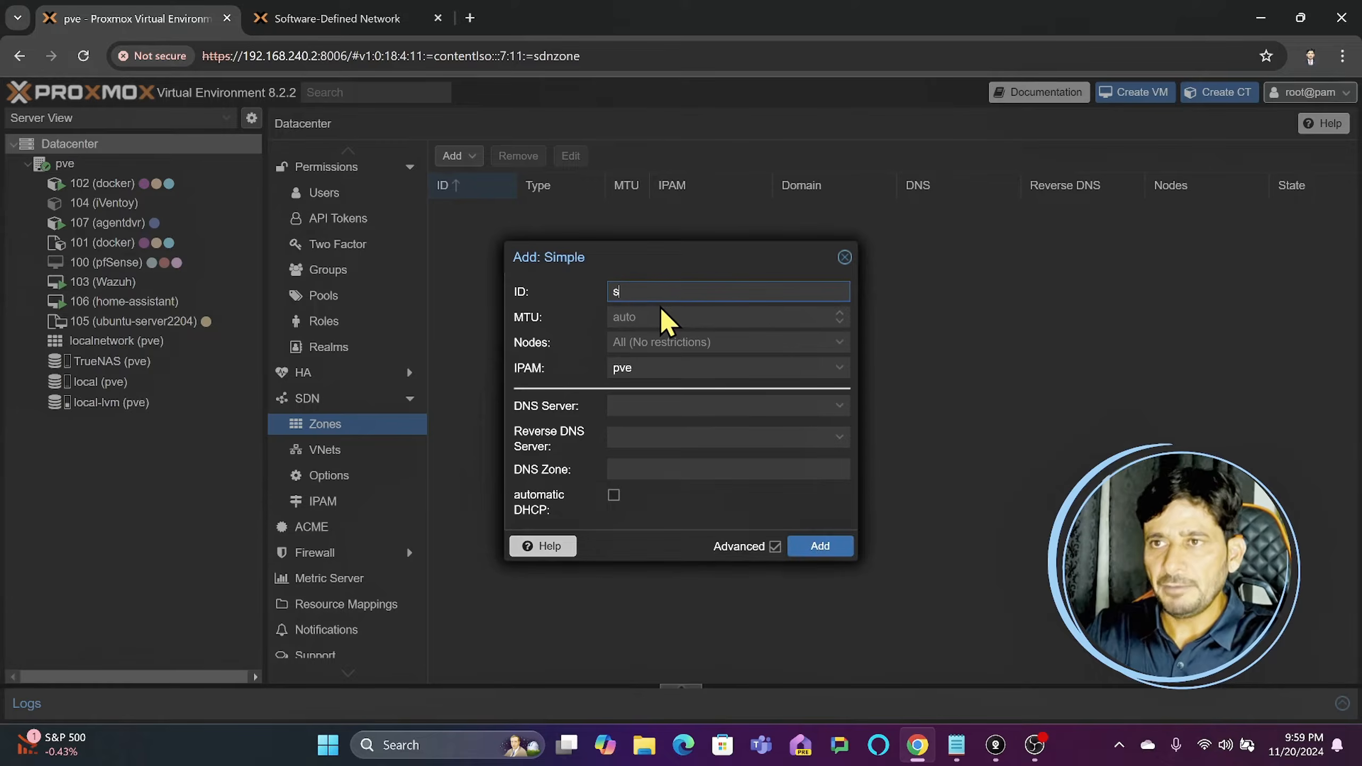
pyautogui.click(844, 257)
# - Start adding a Simple zone with the ID simple1 and pve as its IPAM
pyautogui.click(472, 156)
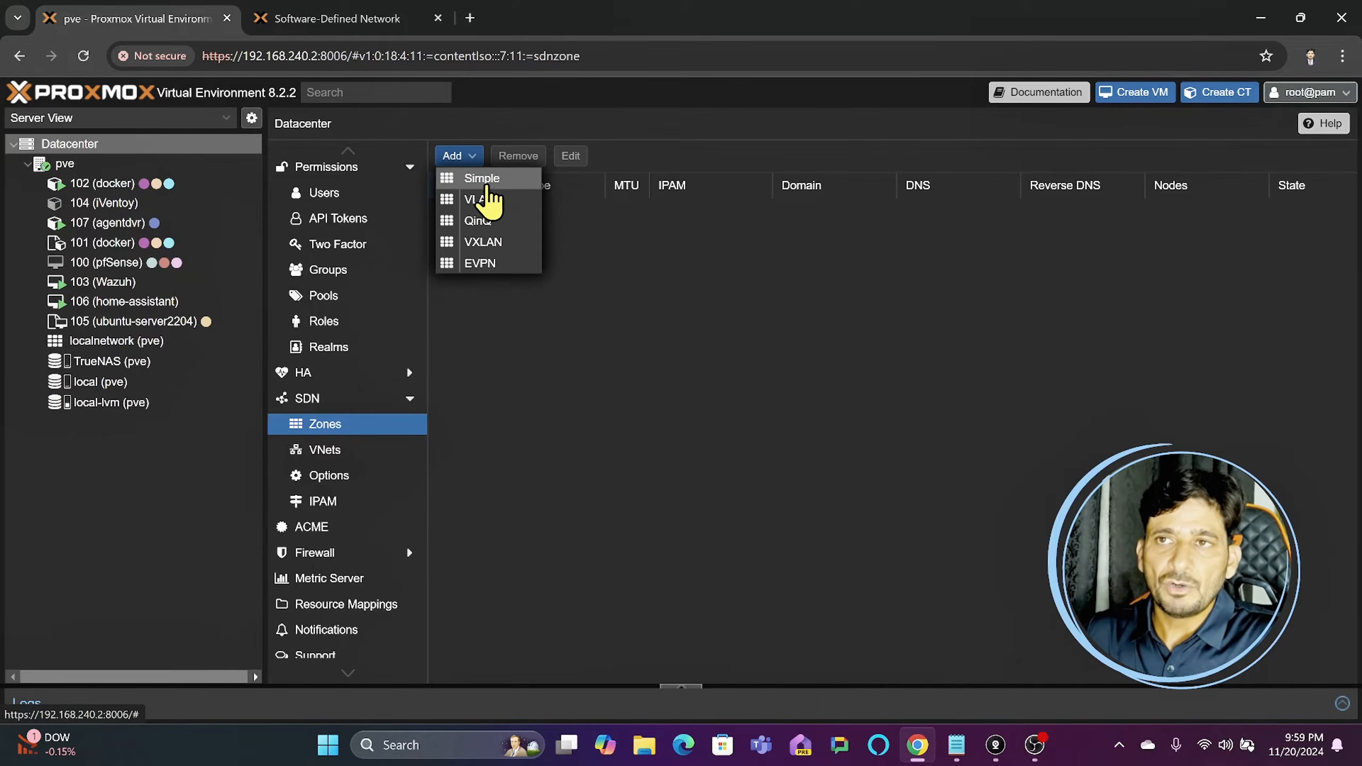
pyautogui.click(486, 183)
pyautogui.write('simple1')
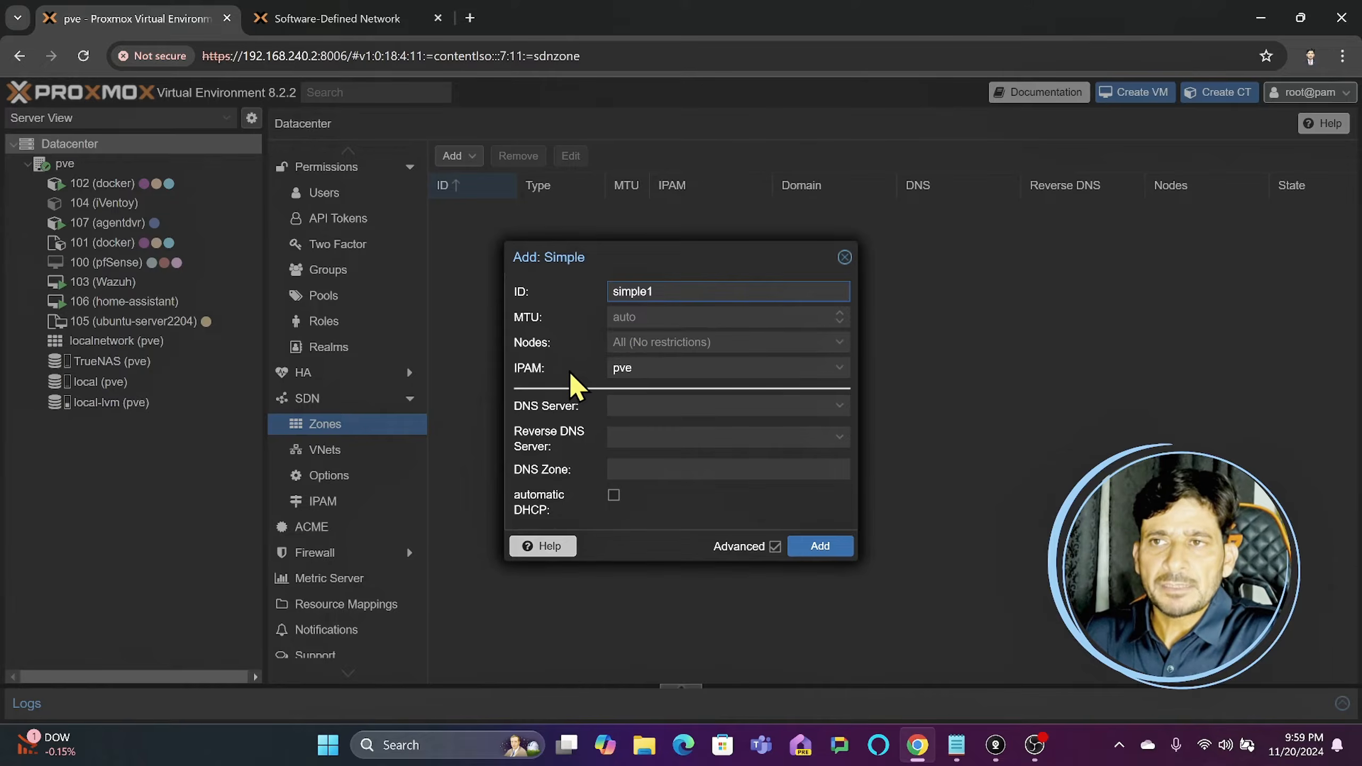
pyautogui.click(637, 369)
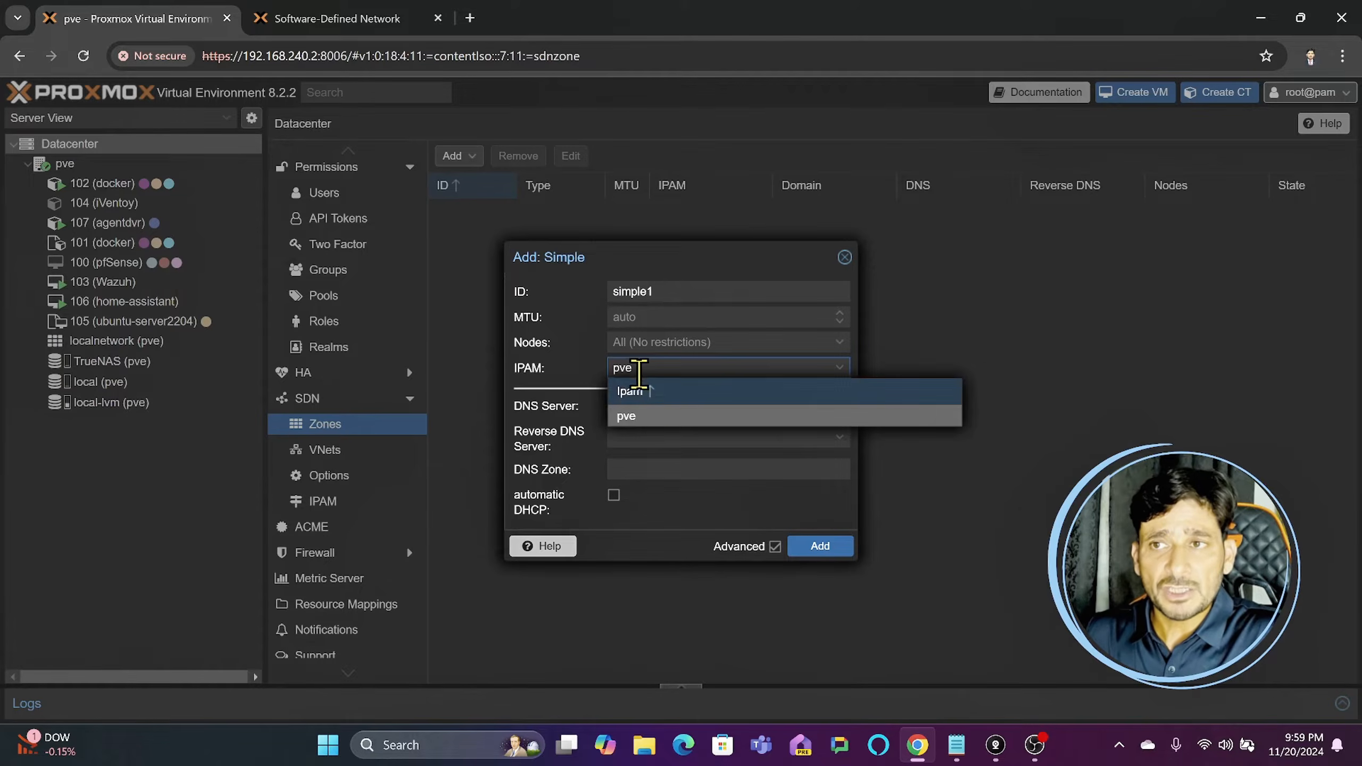
pyautogui.click(649, 418)
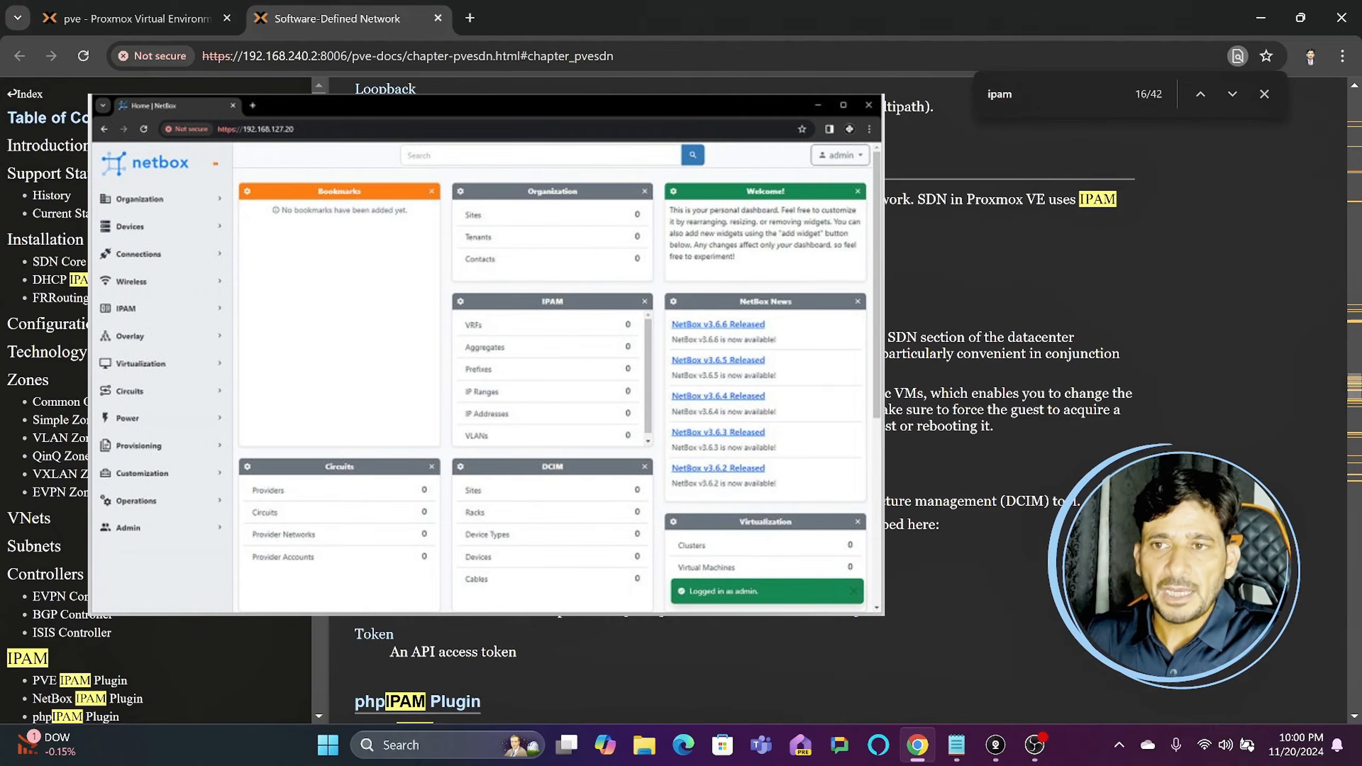
# - Review the documentation on the NetBox and phpIPAM plugins and DNS, and return to the Simple zone settings
pyautogui.scroll(-3, 463, 502)
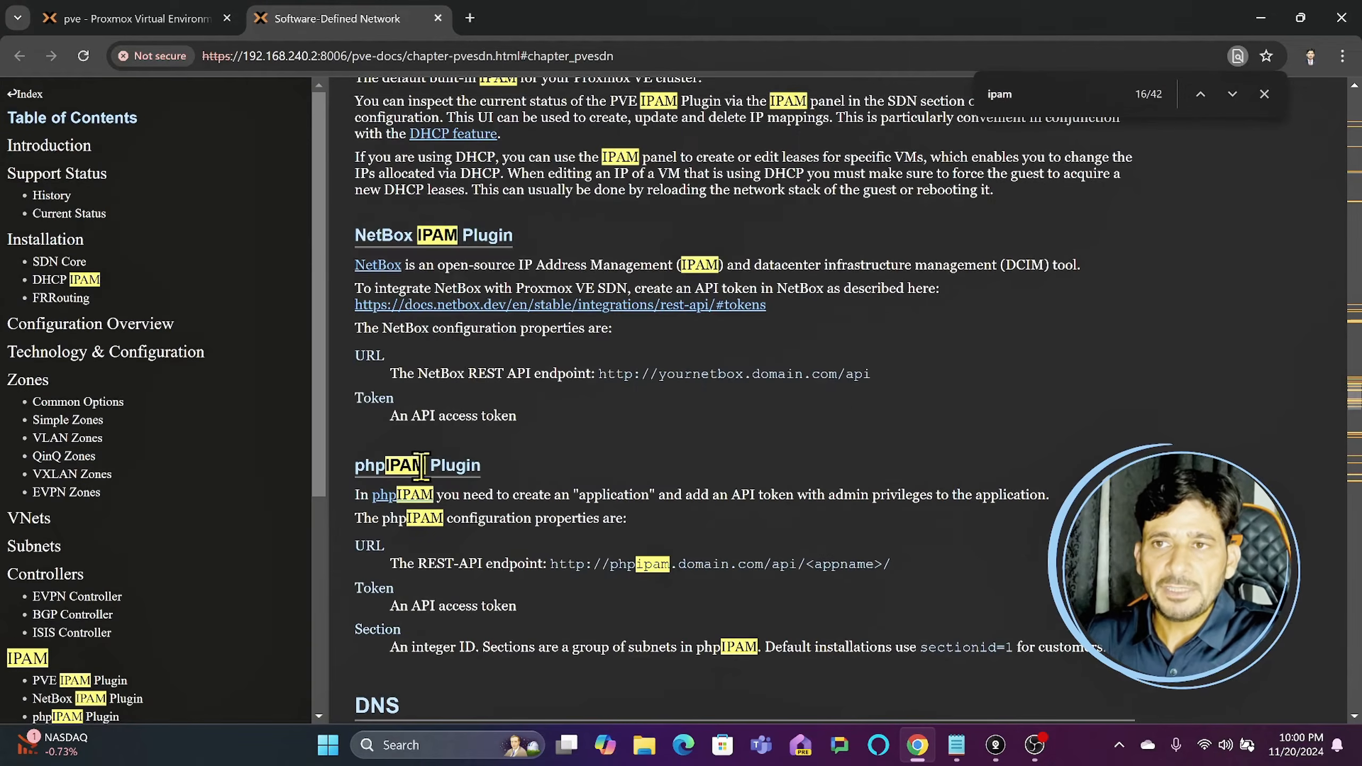
pyautogui.scroll(-5, 423, 471)
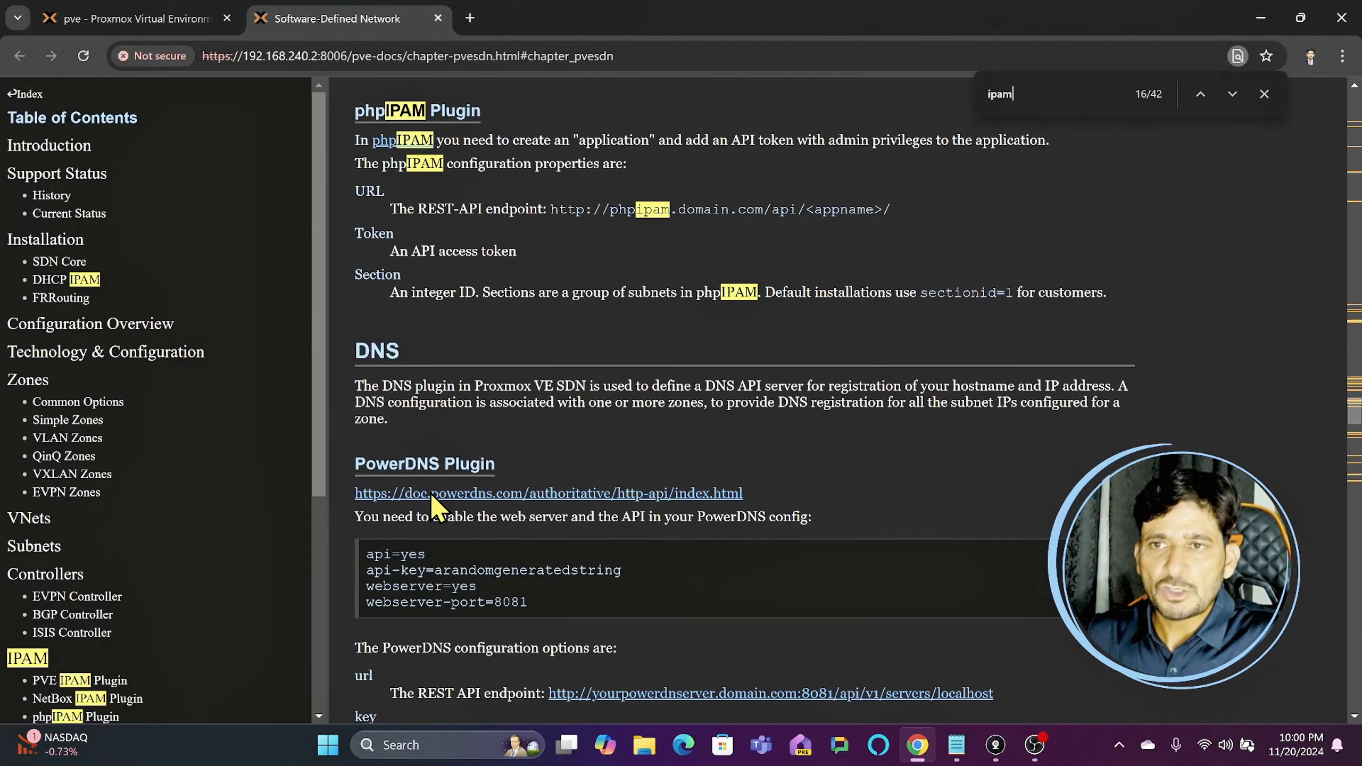
pyautogui.scroll(7, 432, 499)
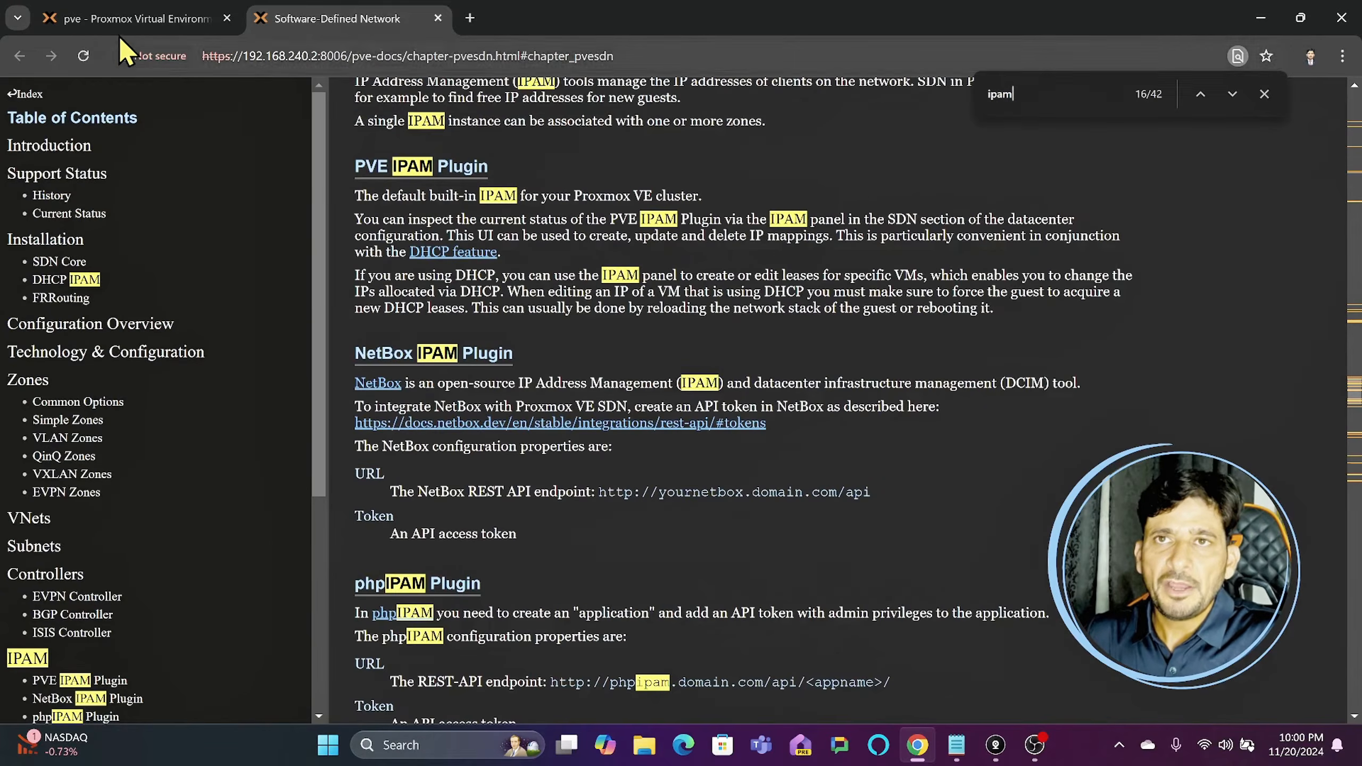
pyautogui.click(120, 27)
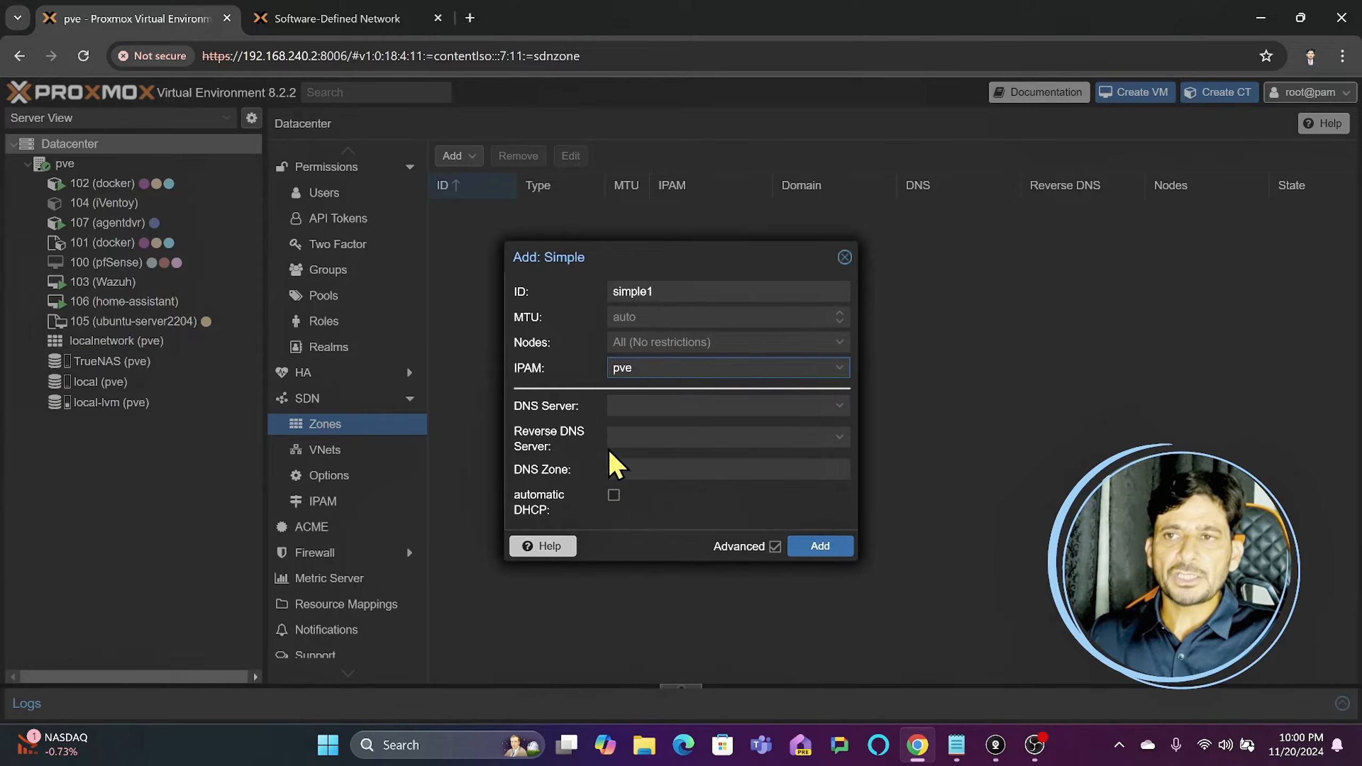
# - Enable automatic DHCP for the simple1 zone, add the zone, and check the Datacenter's VNet list
pyautogui.click(613, 496)
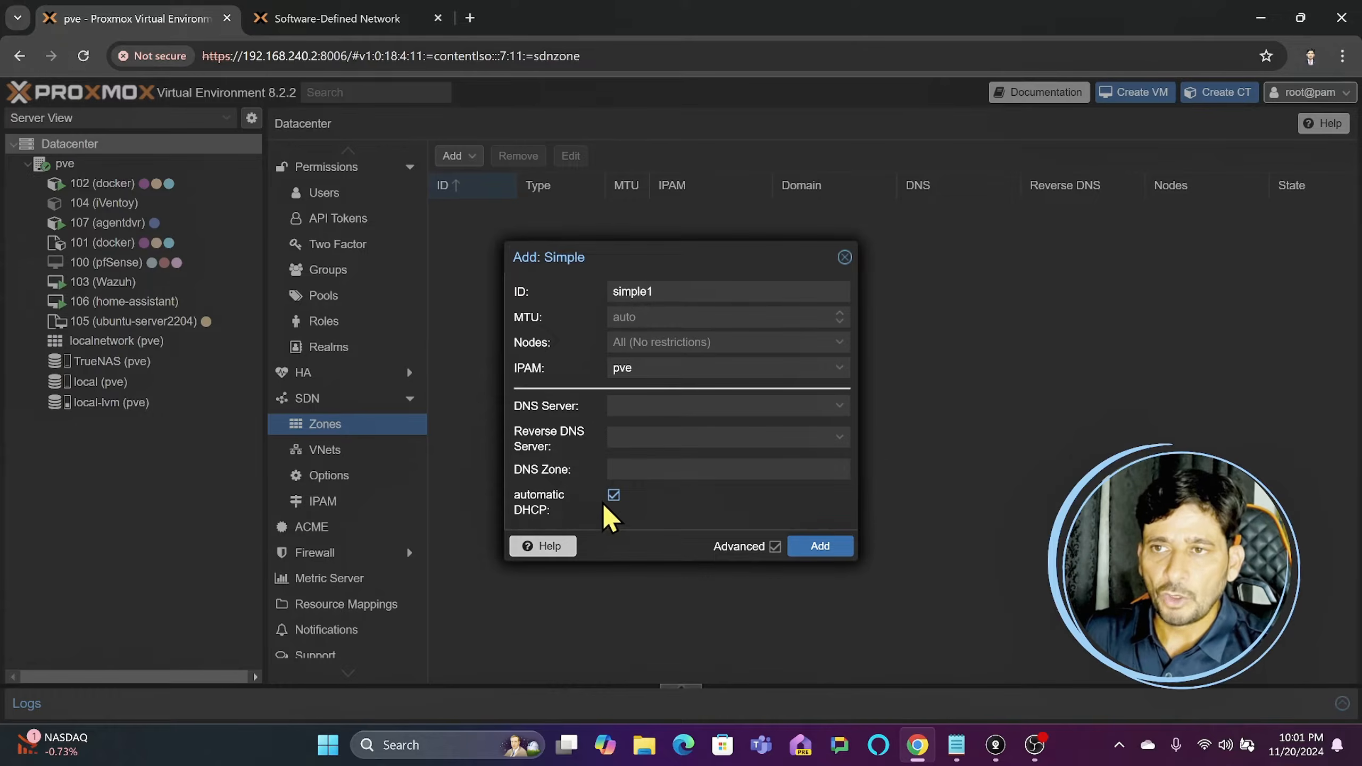
pyautogui.click(820, 547)
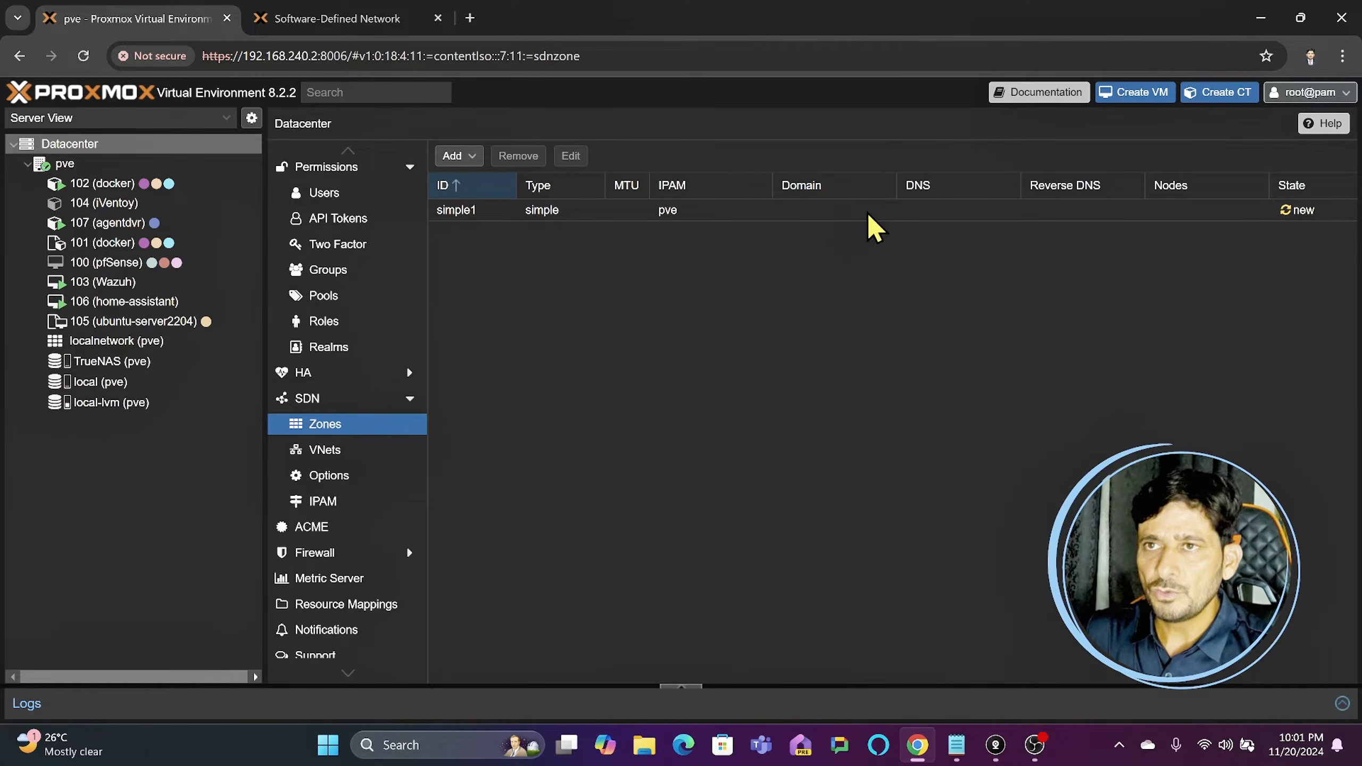
pyautogui.click(464, 215)
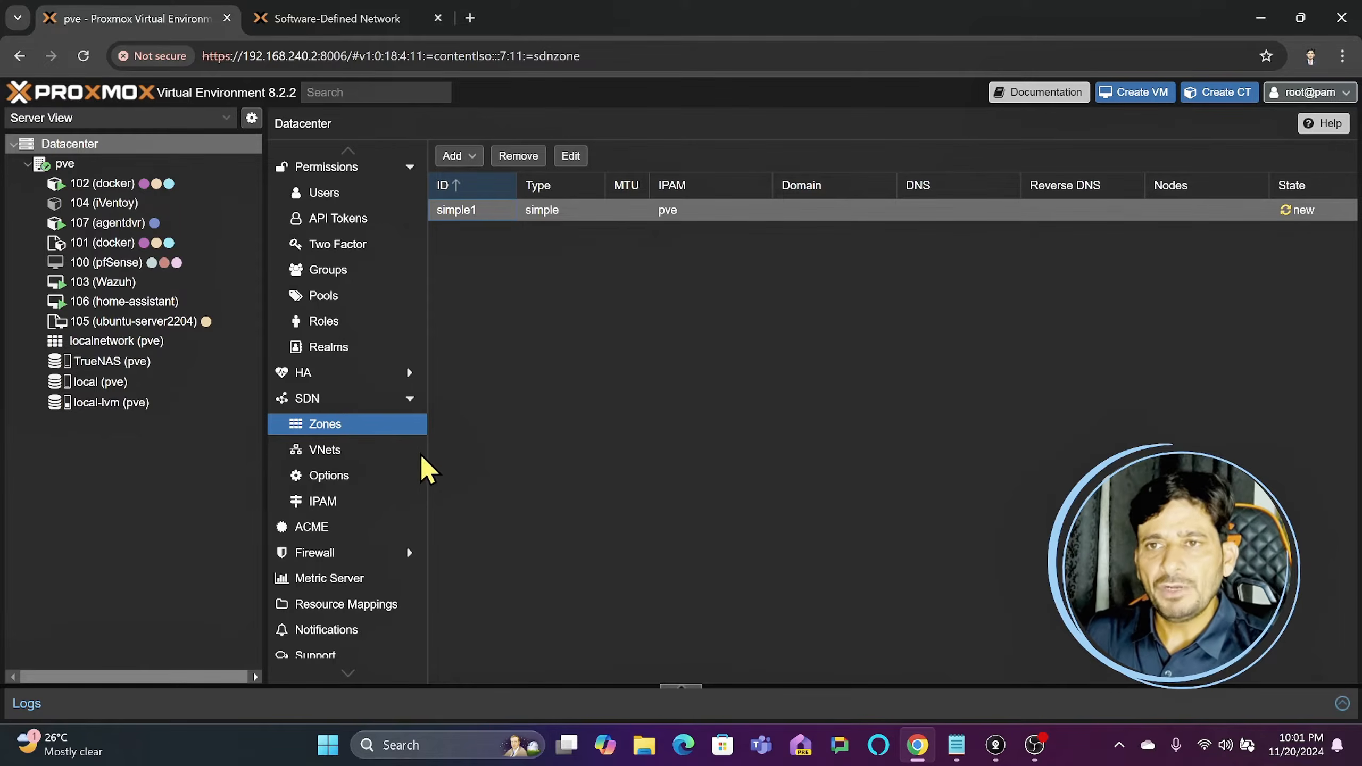
pyautogui.click(325, 451)
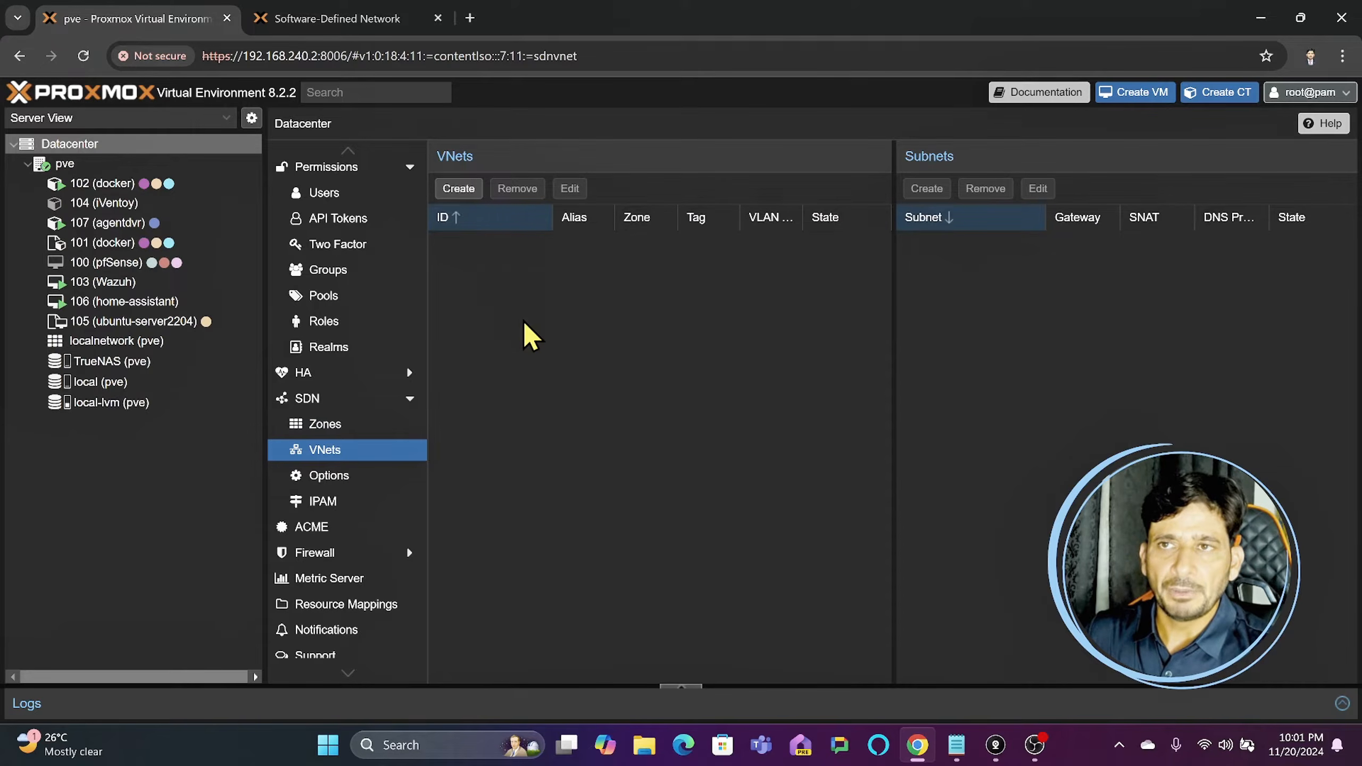
# - Return to the SDN zone list and start adding a VLAN zone
pyautogui.click(331, 427)
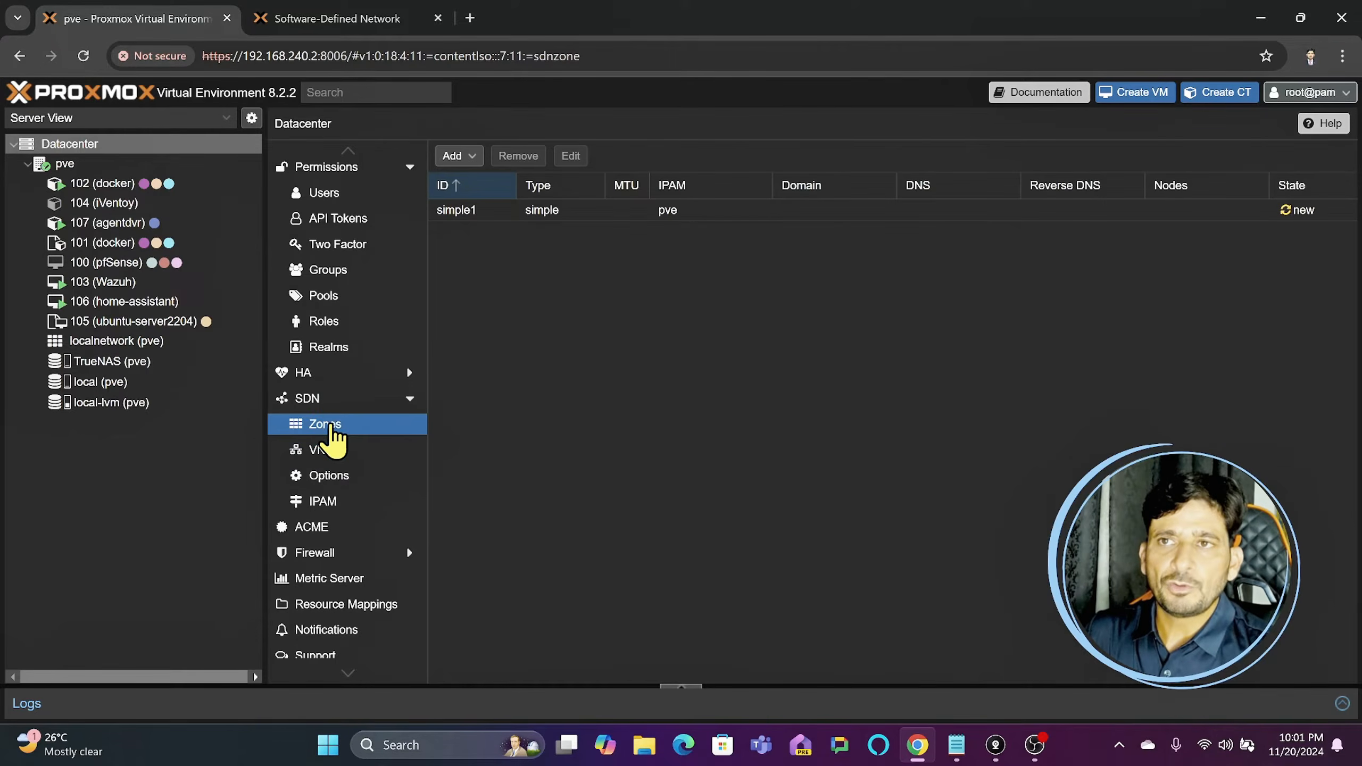
pyautogui.click(475, 157)
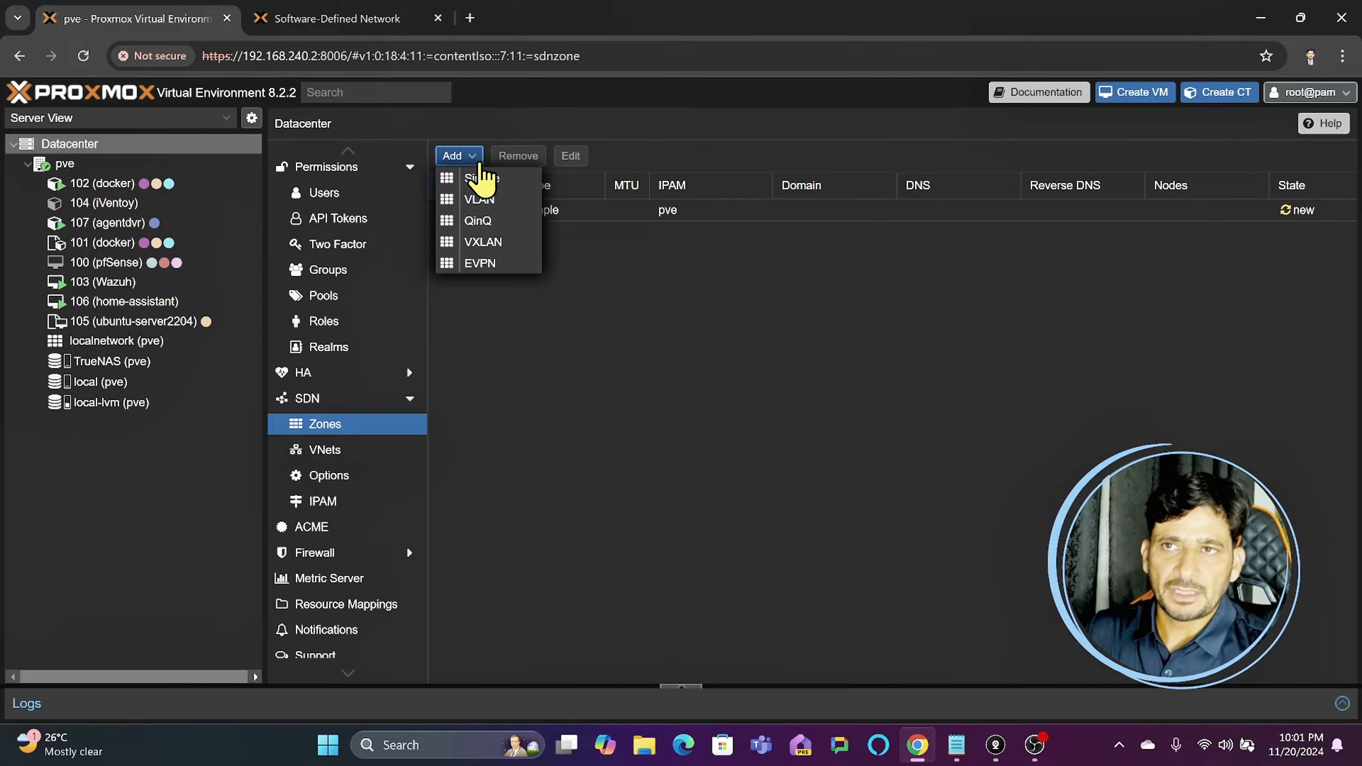
pyautogui.click(492, 208)
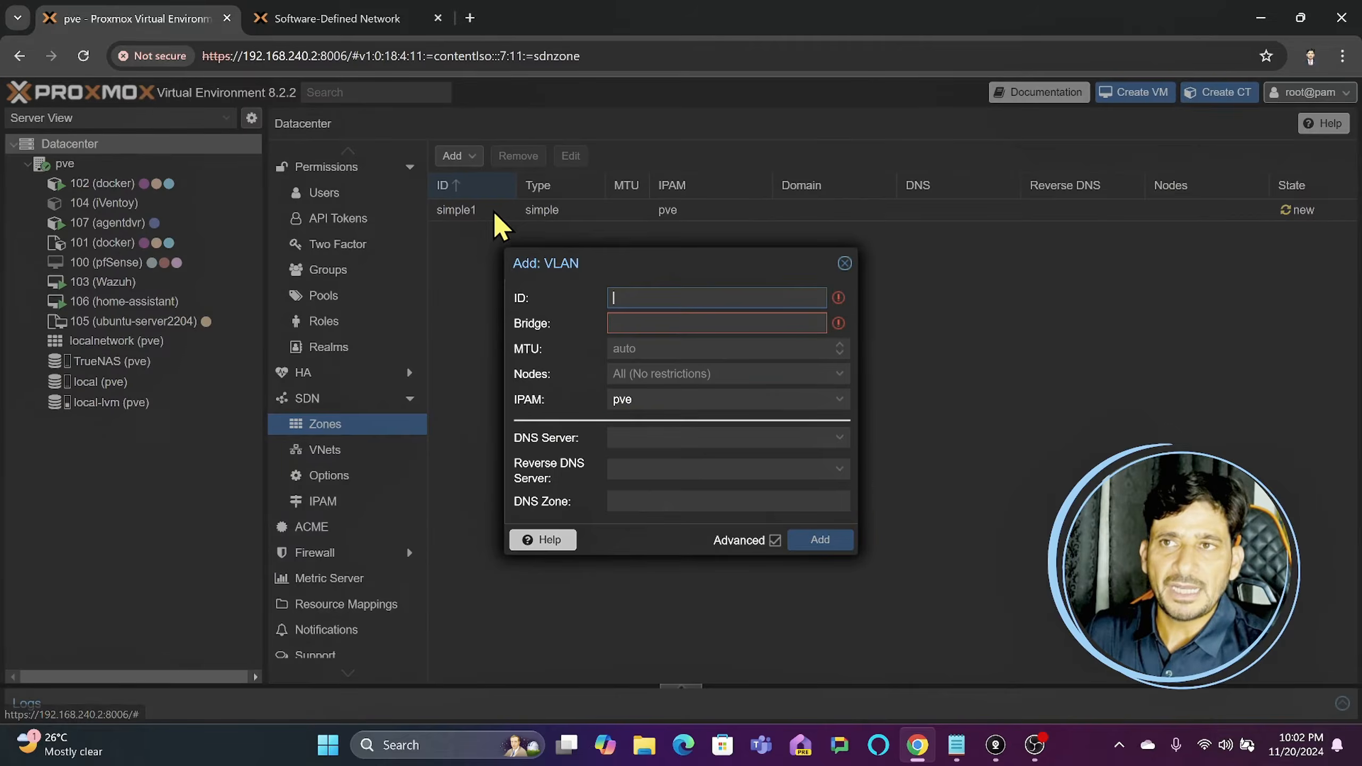
pyautogui.click(628, 318)
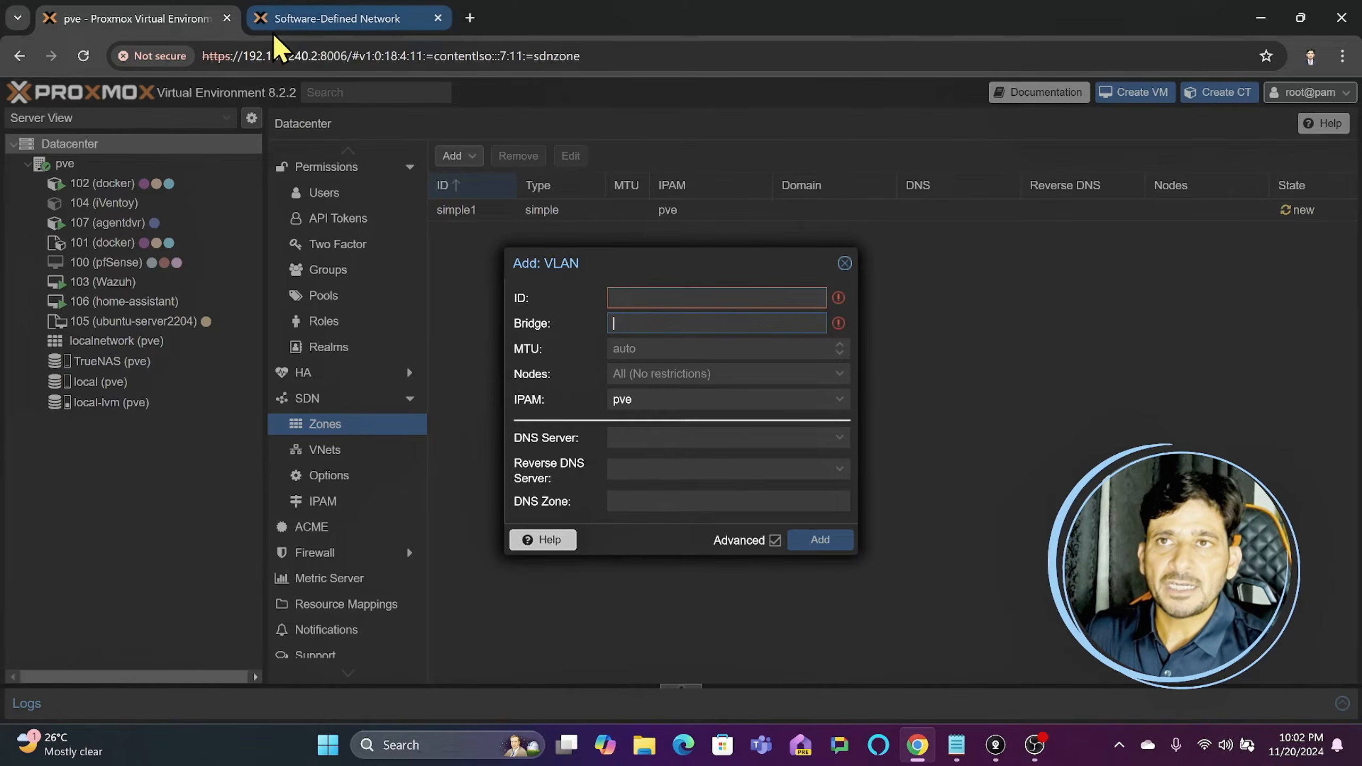
# - Duplicate the Proxmox browser tab, inspect the bridges vmbr0 and vmbr1 in the pve node's network configuration, and glance at the SDN documentation
pyautogui.rightClick(194, 33)
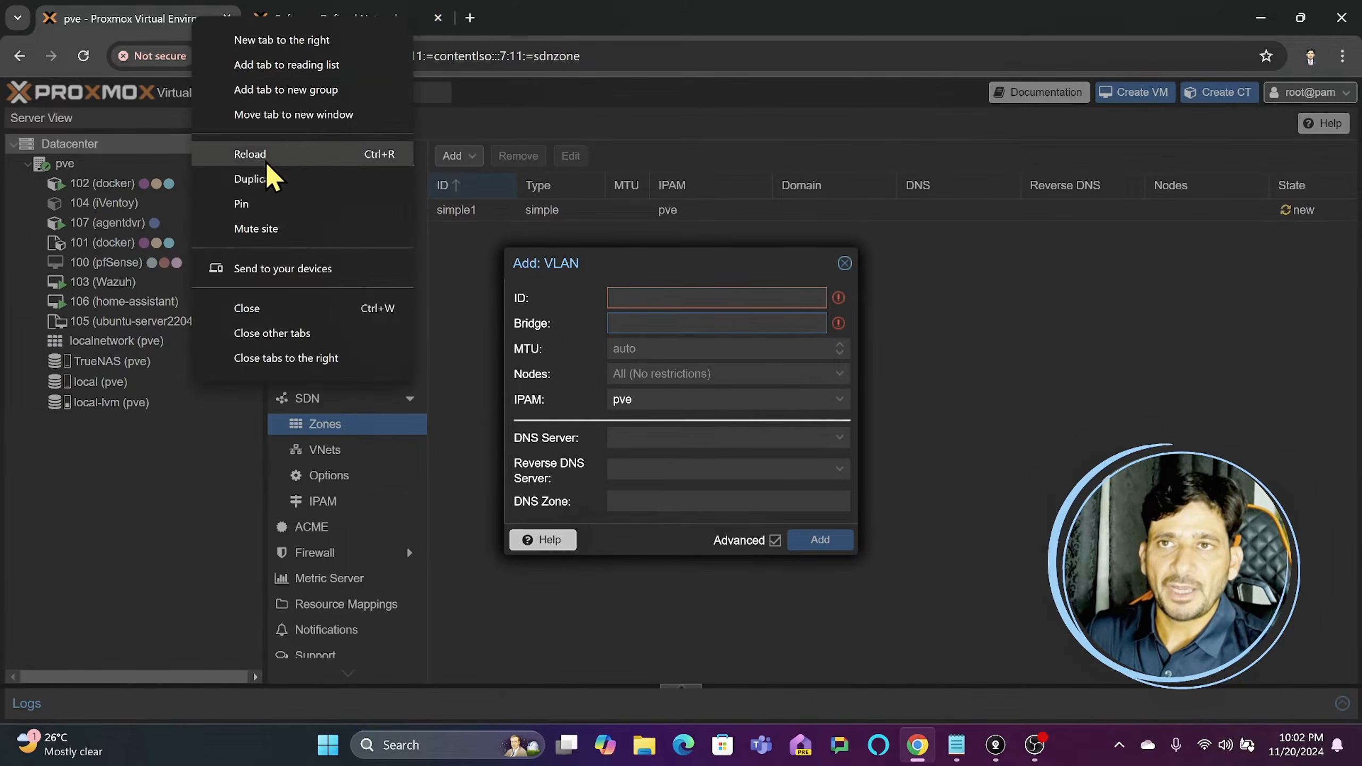
pyautogui.click(268, 176)
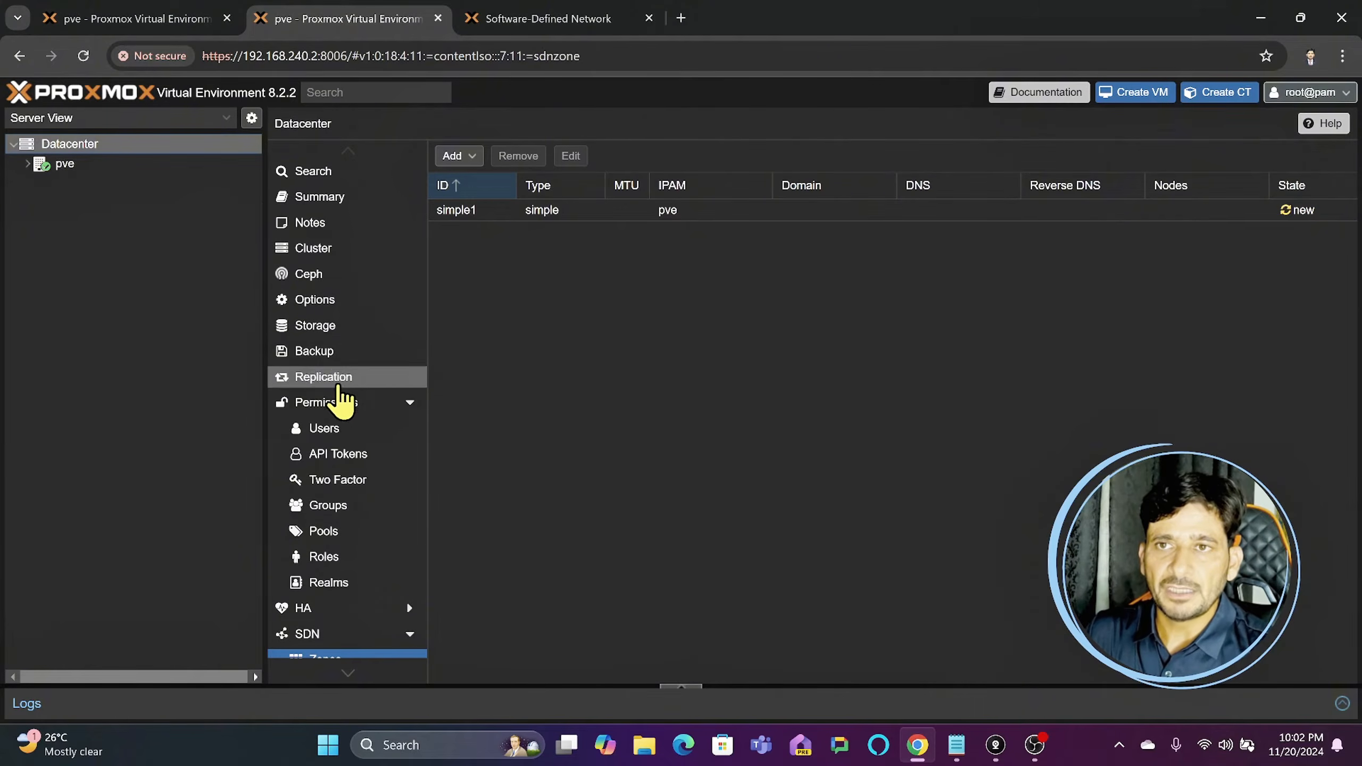
pyautogui.scroll(-4, 362, 479)
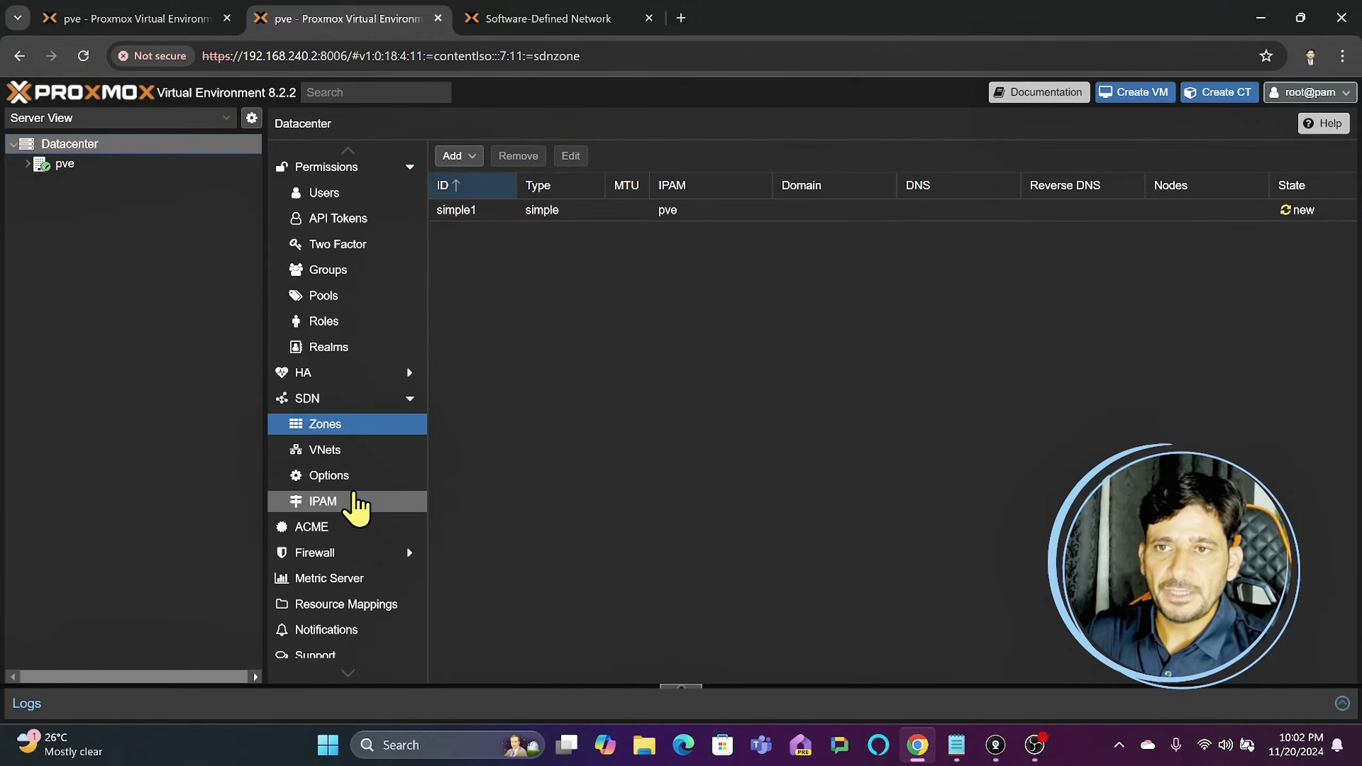
pyautogui.scroll(4, 356, 510)
pyautogui.scroll(-4, 357, 406)
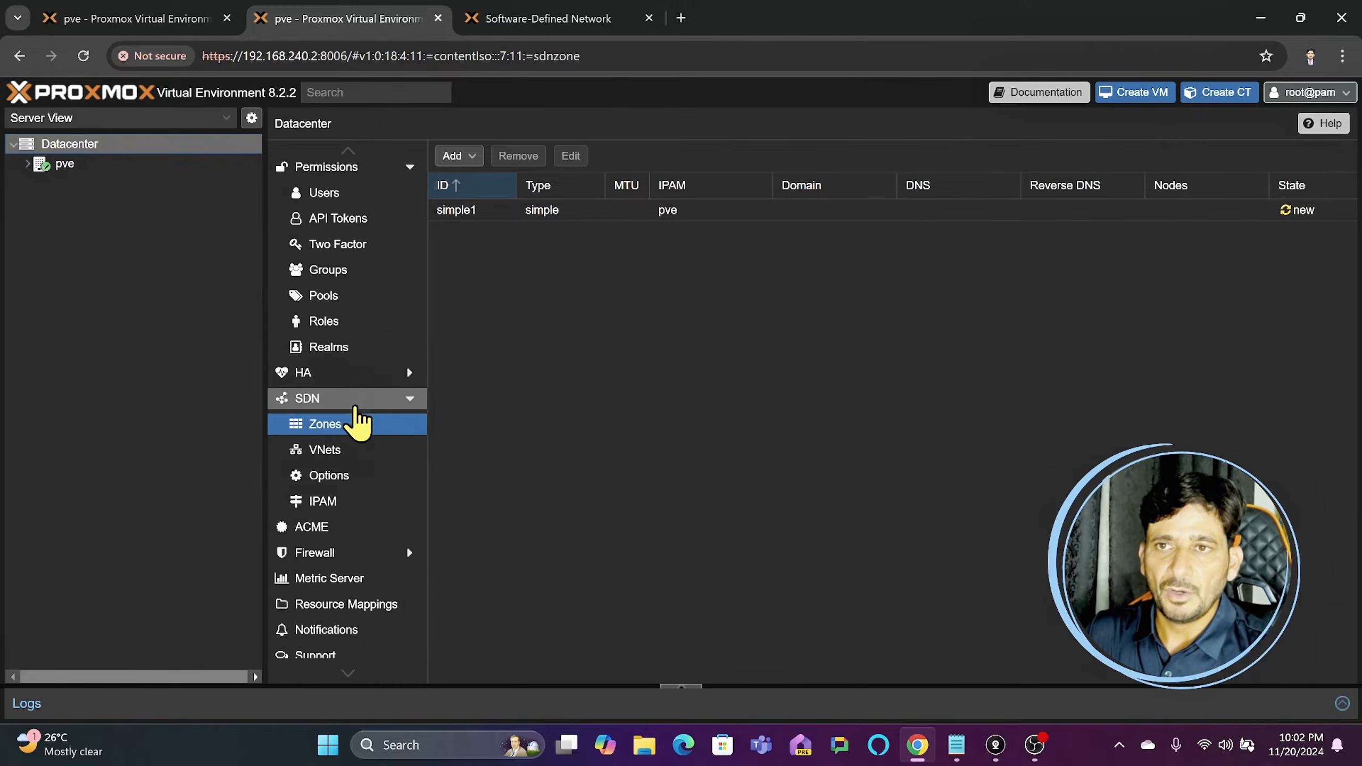
pyautogui.click(115, 164)
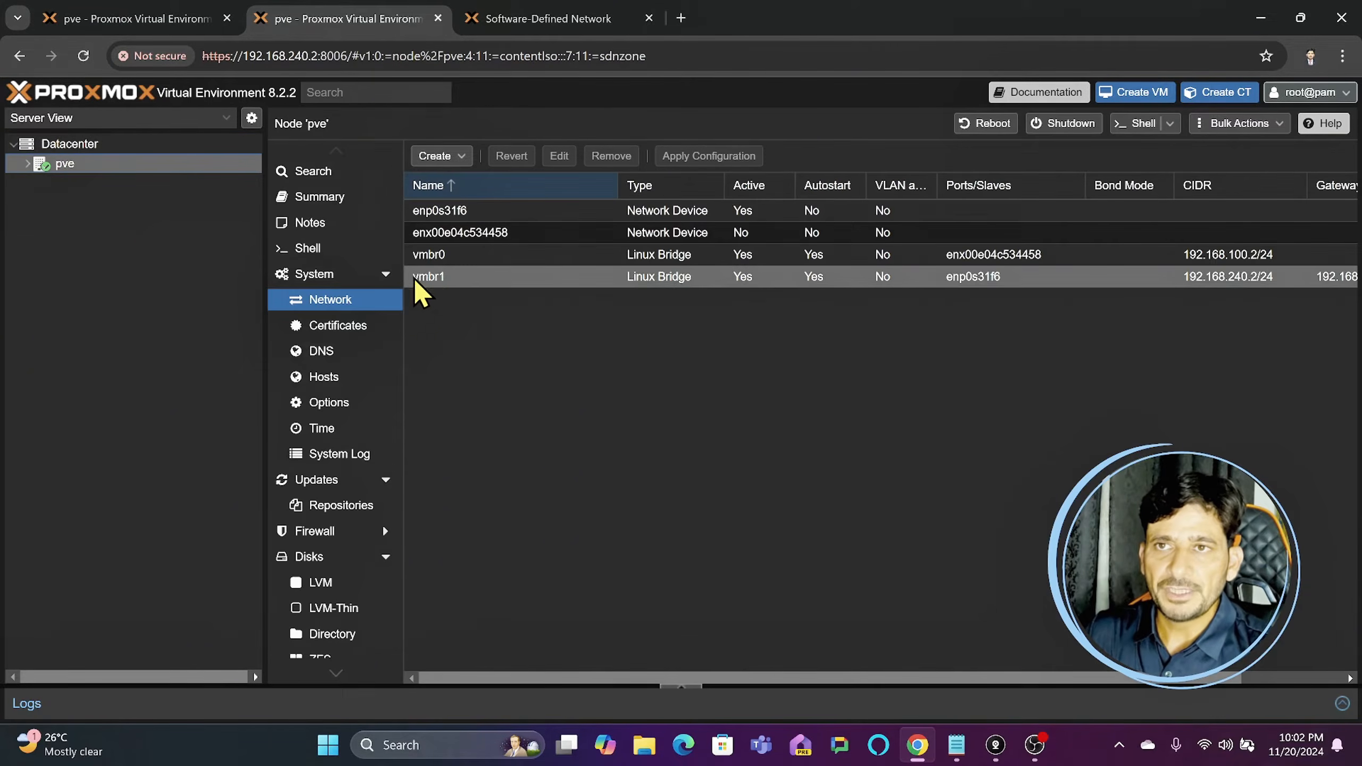
pyautogui.click(446, 257)
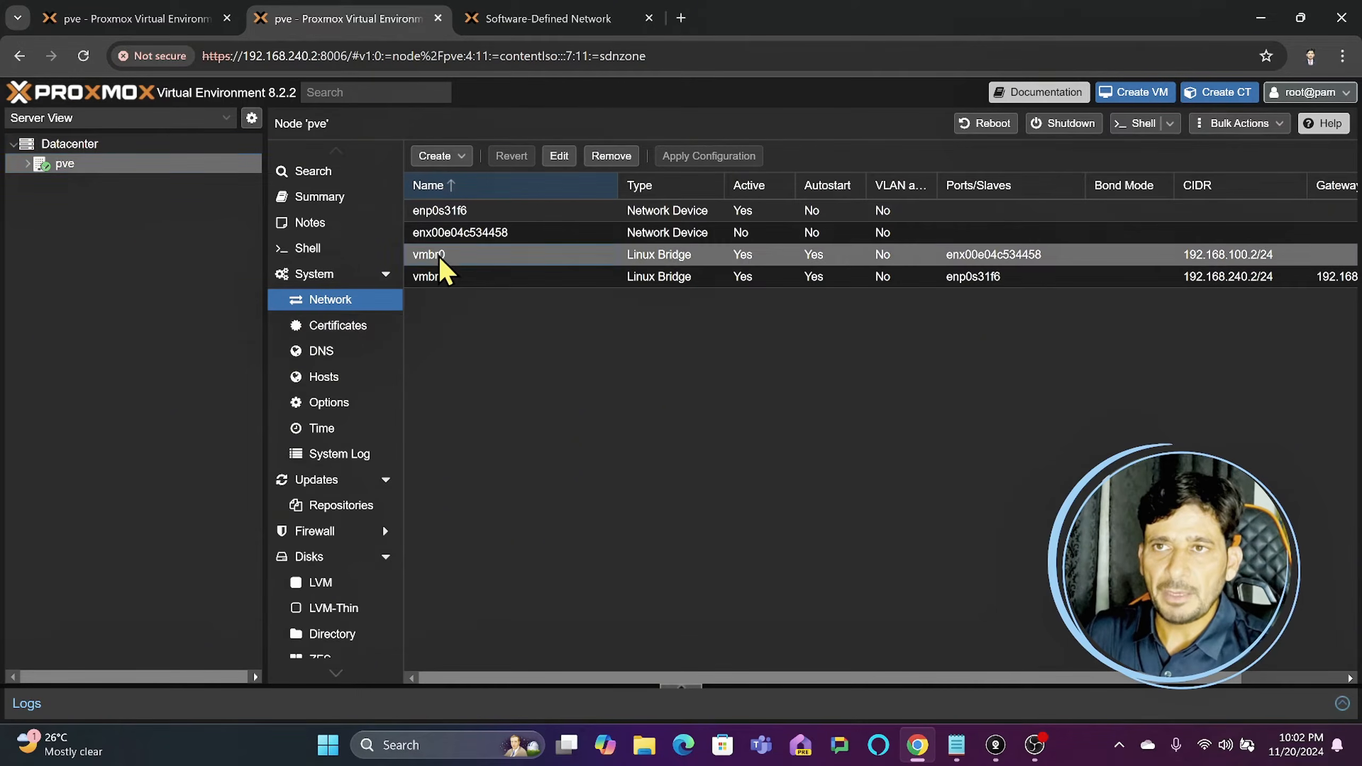
pyautogui.click(449, 280)
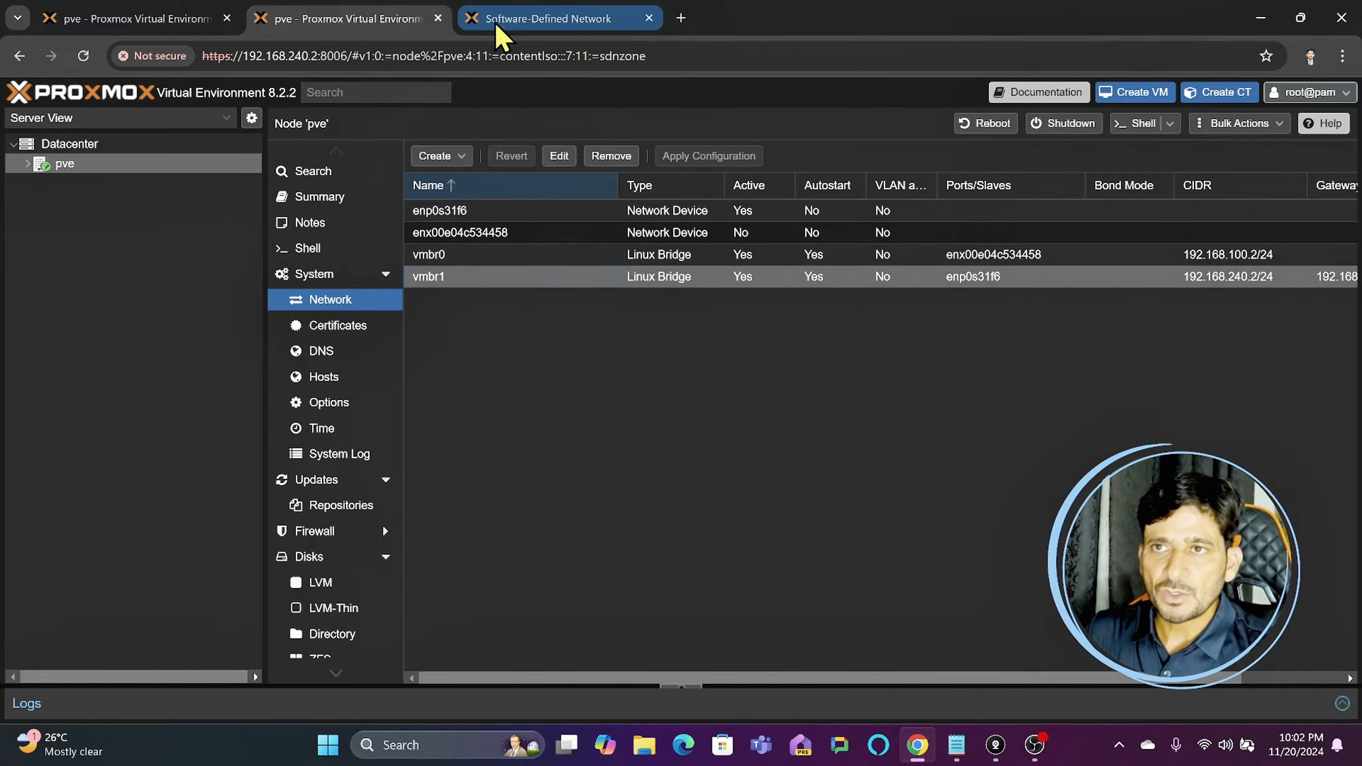
pyautogui.click(689, 258)
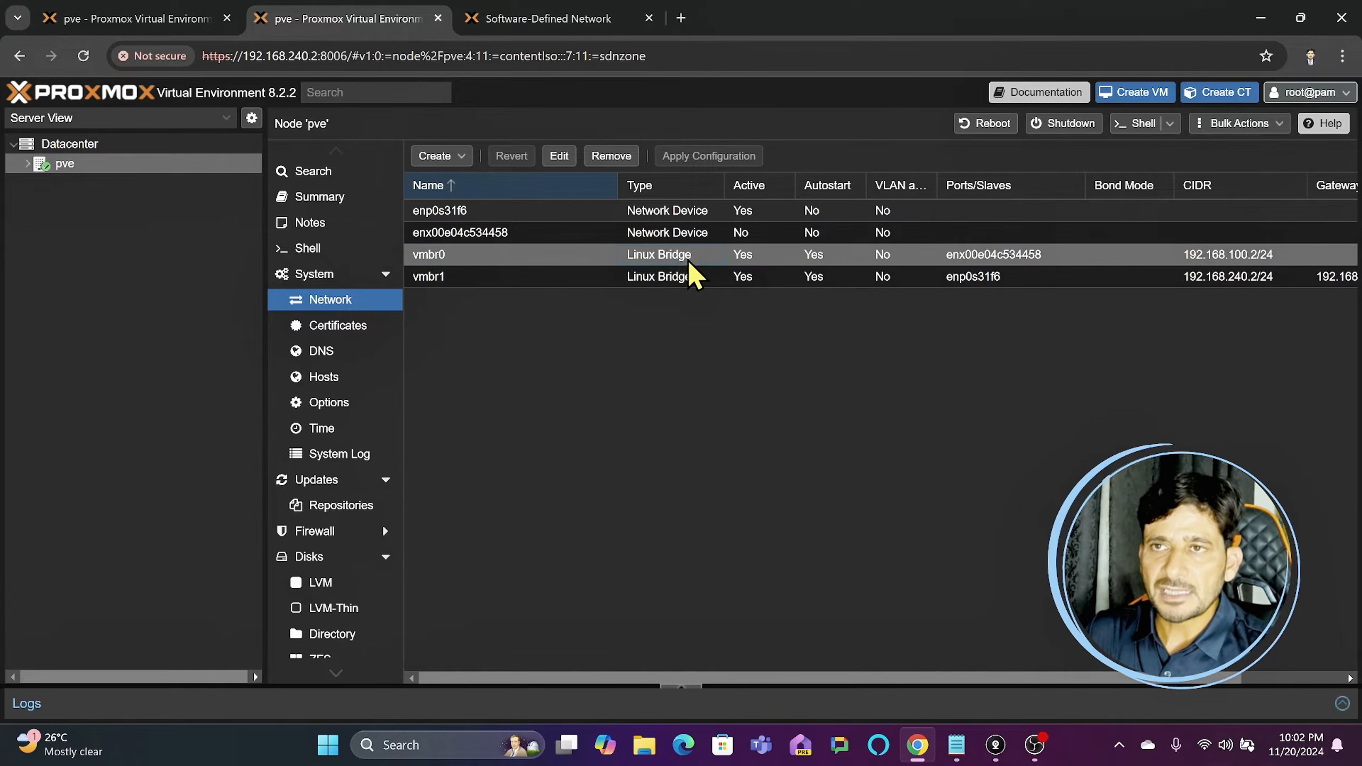
pyautogui.click(547, 21)
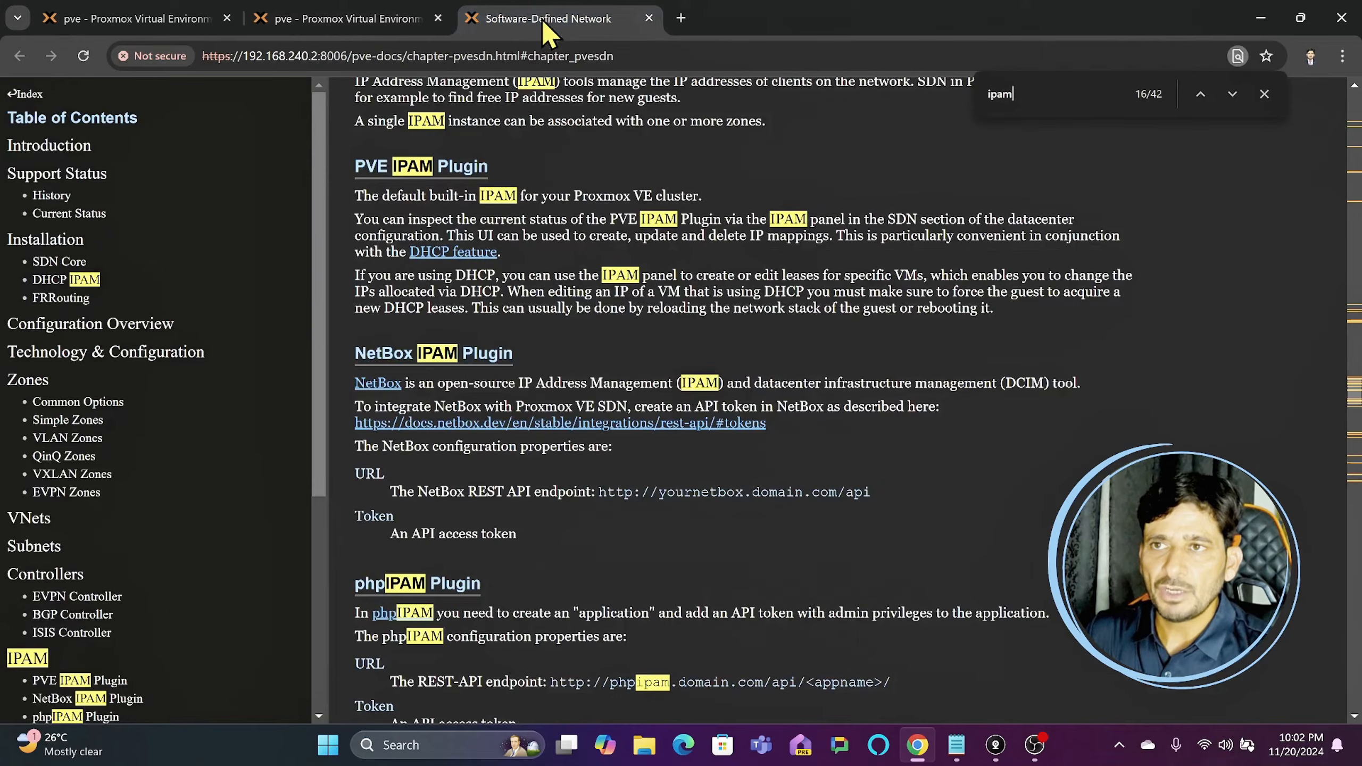
pyautogui.click(145, 21)
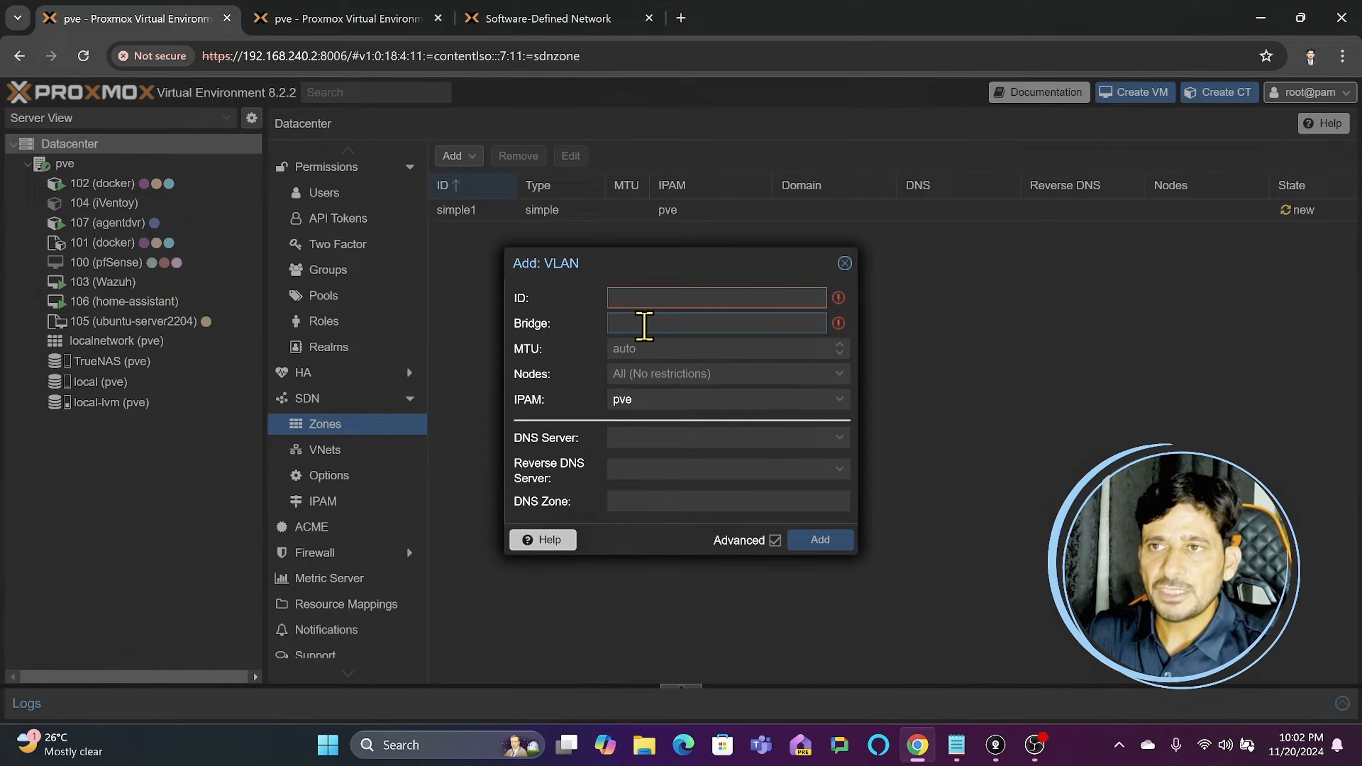
pyautogui.write('v')
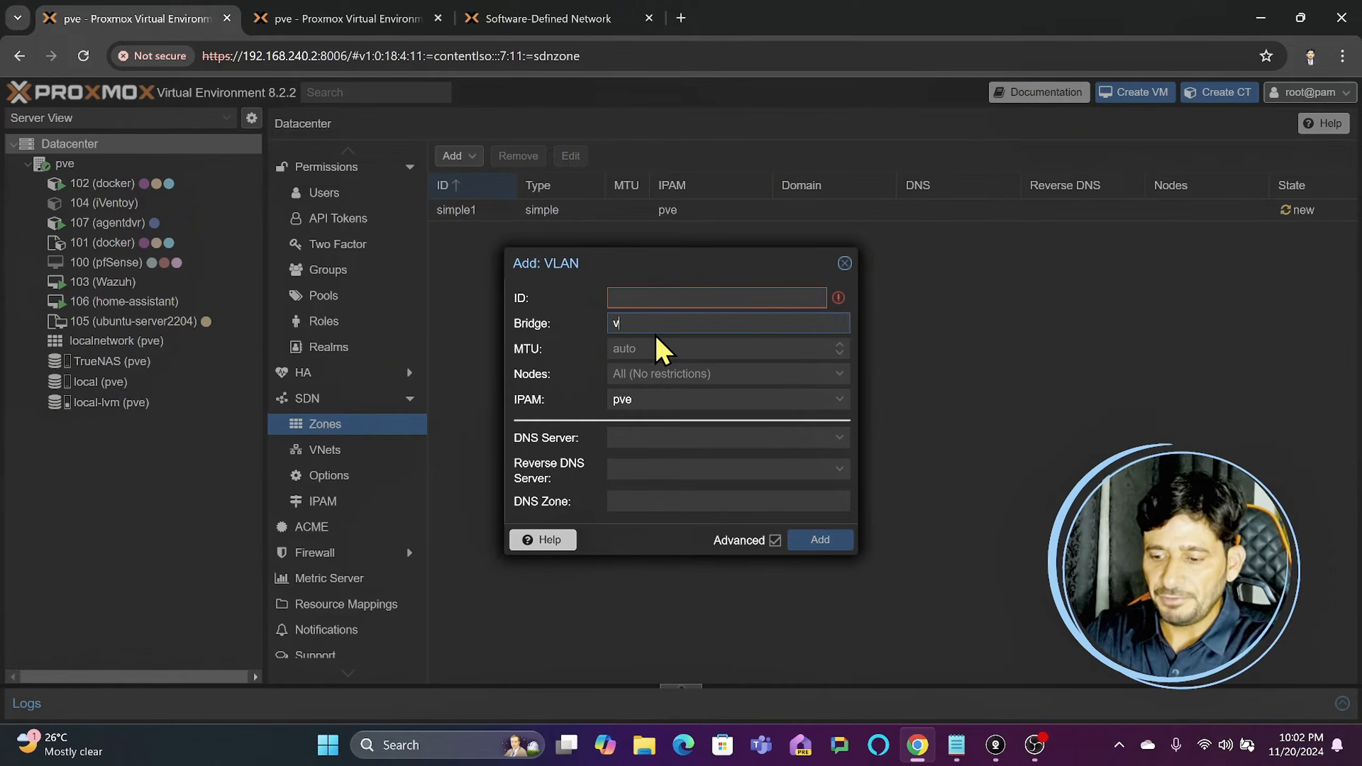
pyautogui.write('mbr')
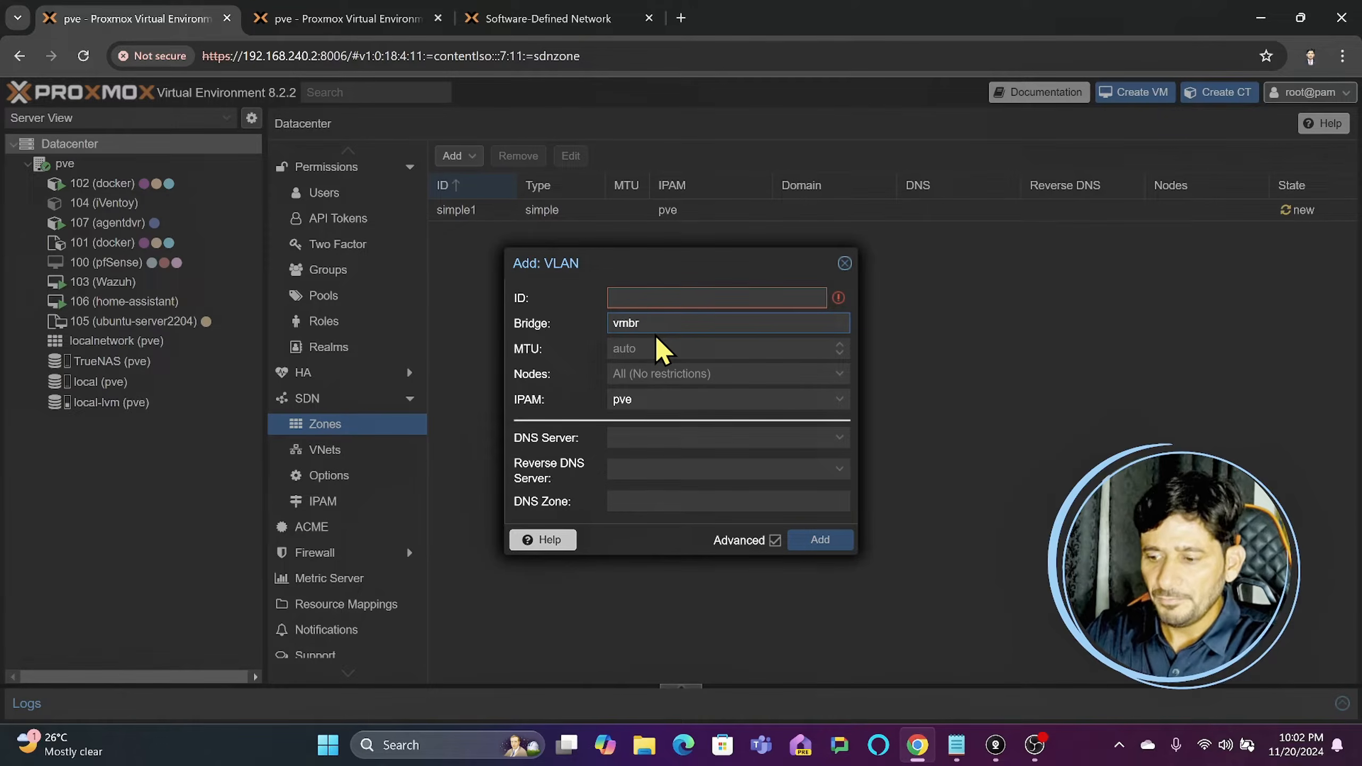
pyautogui.write('0')
pyautogui.click(679, 293)
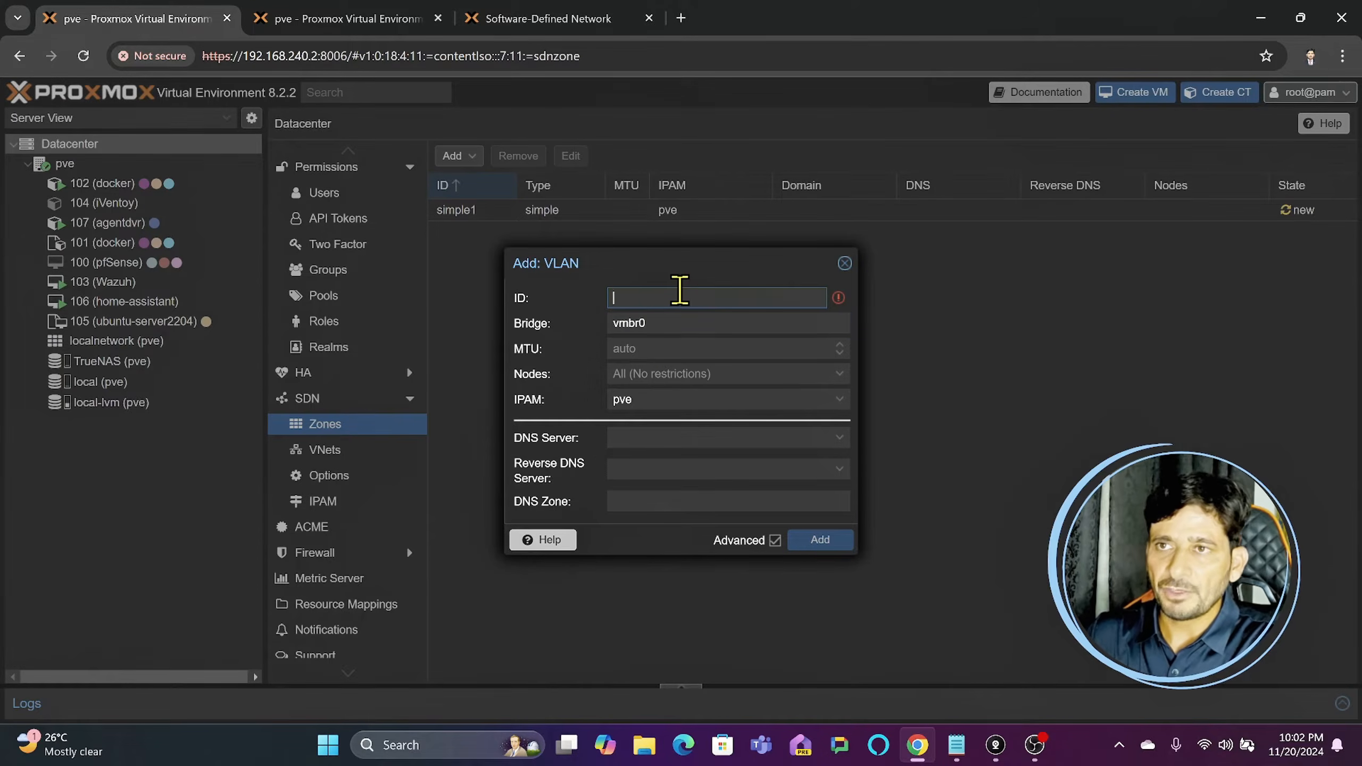
pyautogui.write('vlan10')
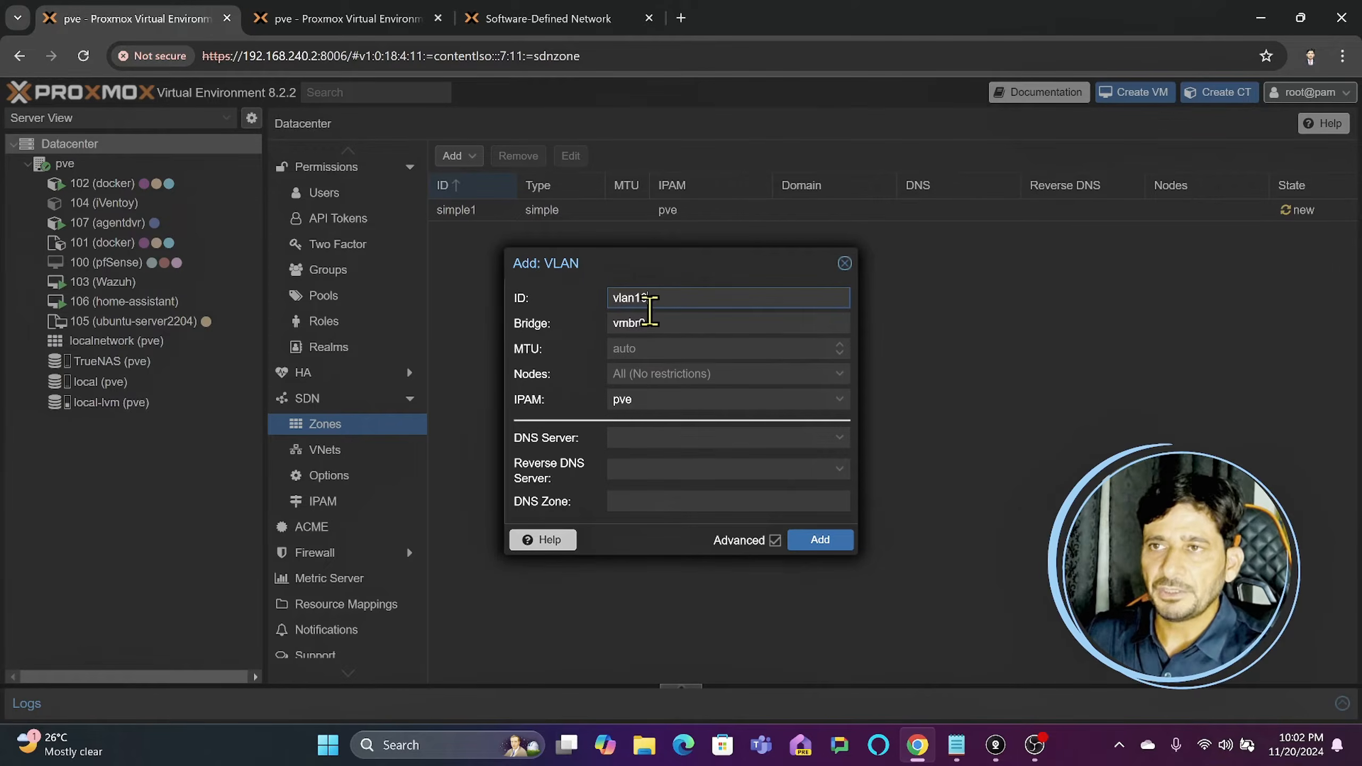
pyautogui.click(844, 263)
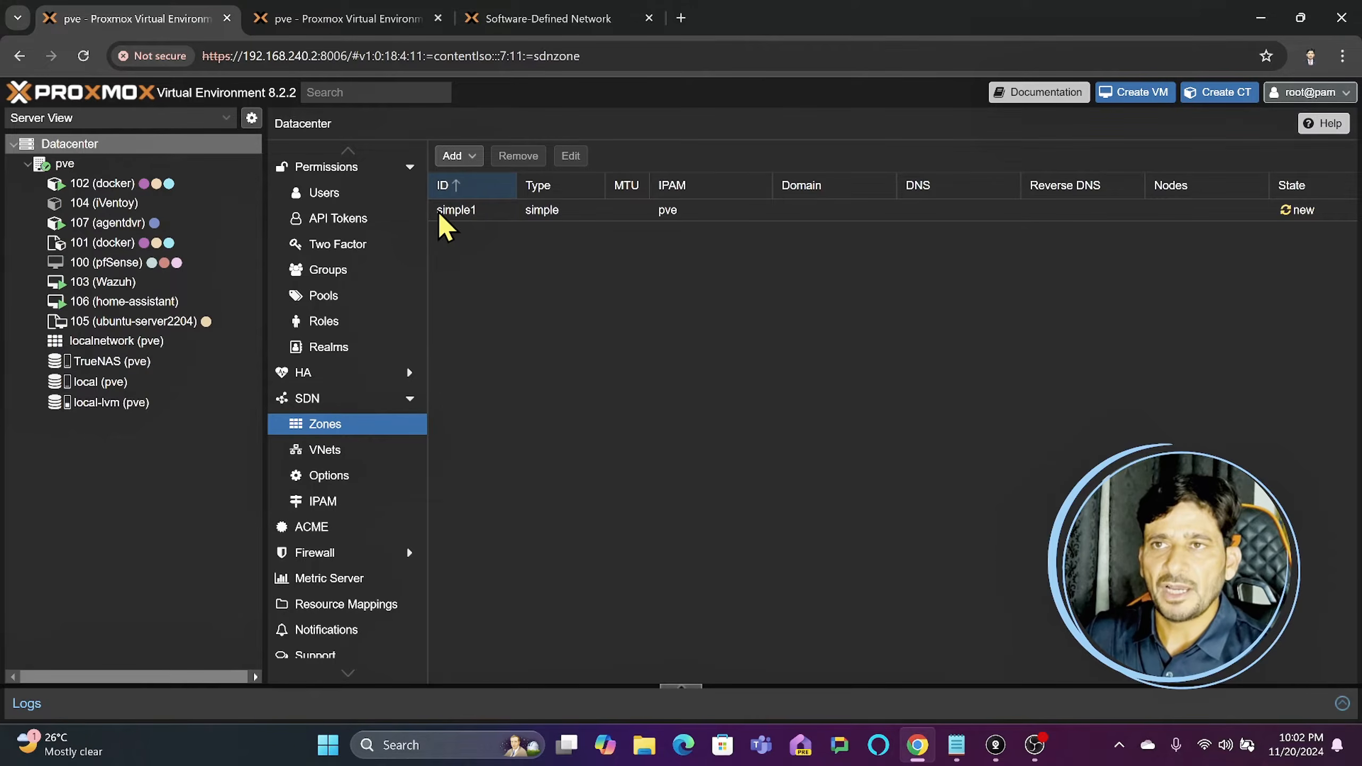
# - Create a VNet named VNet1 in the simple1 zone, leaving its alias and tag empty
pyautogui.click(458, 211)
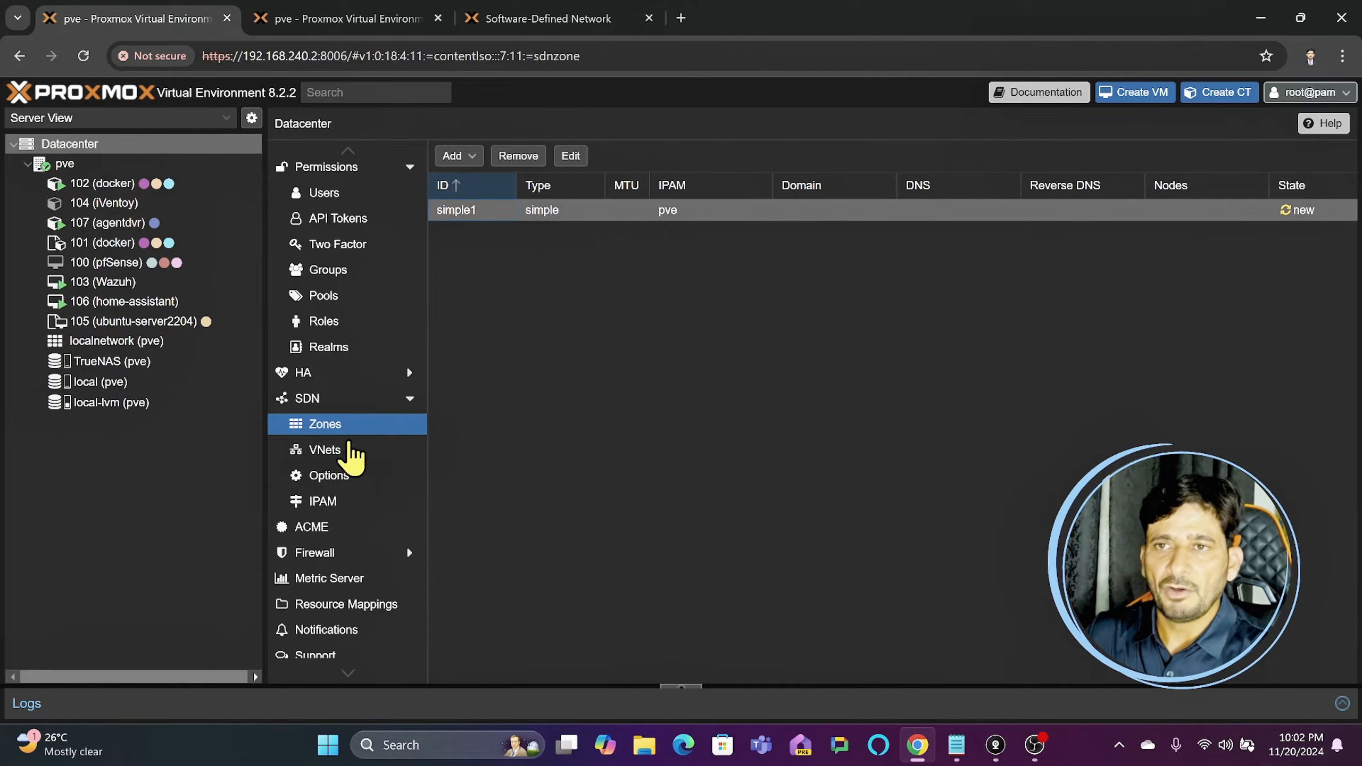
pyautogui.click(326, 451)
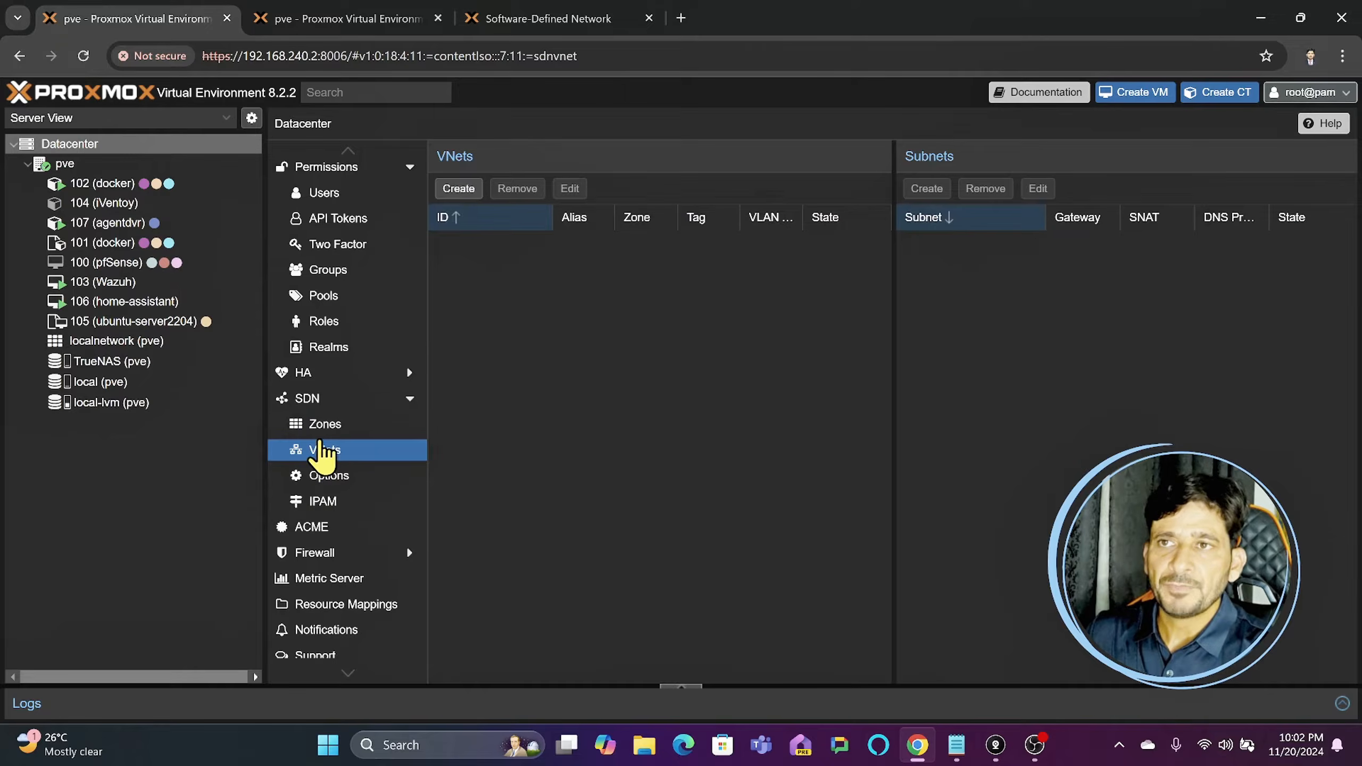
pyautogui.click(457, 190)
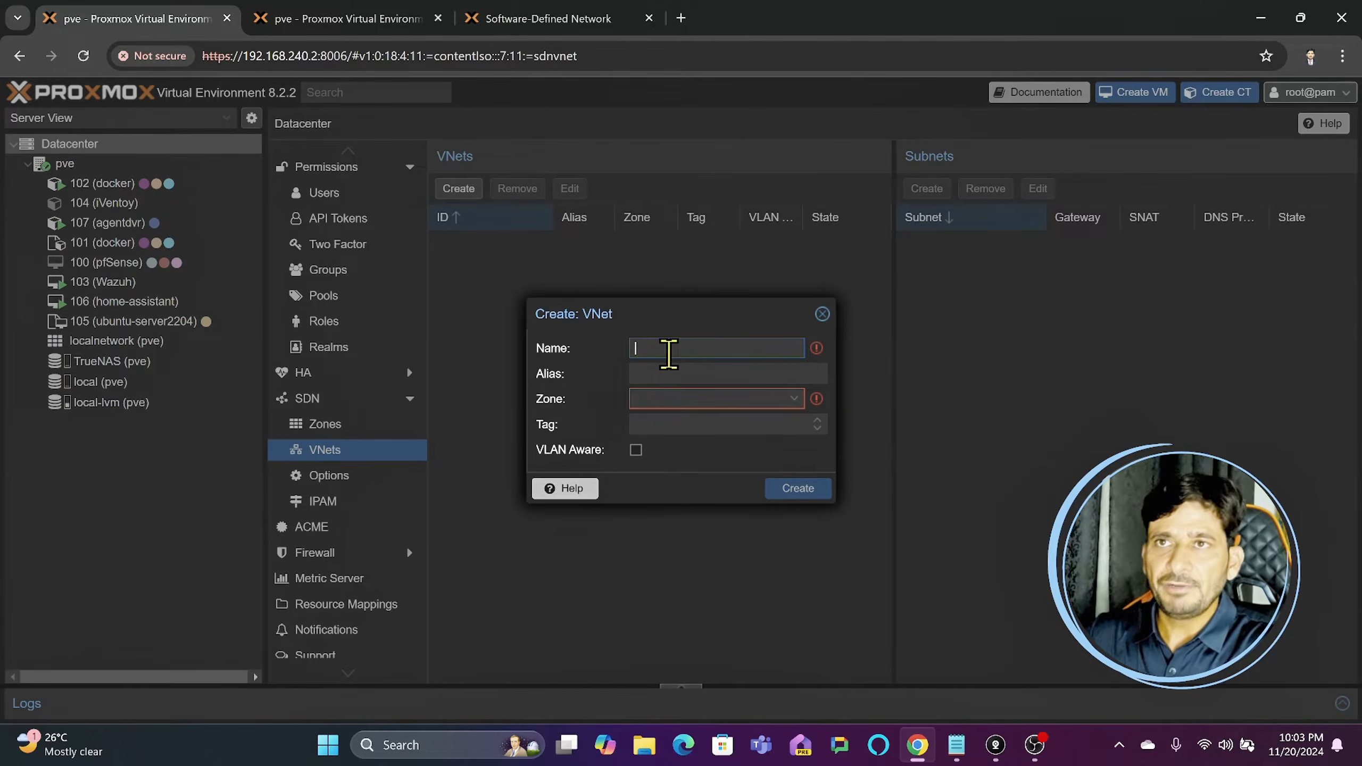
pyautogui.click(414, 19)
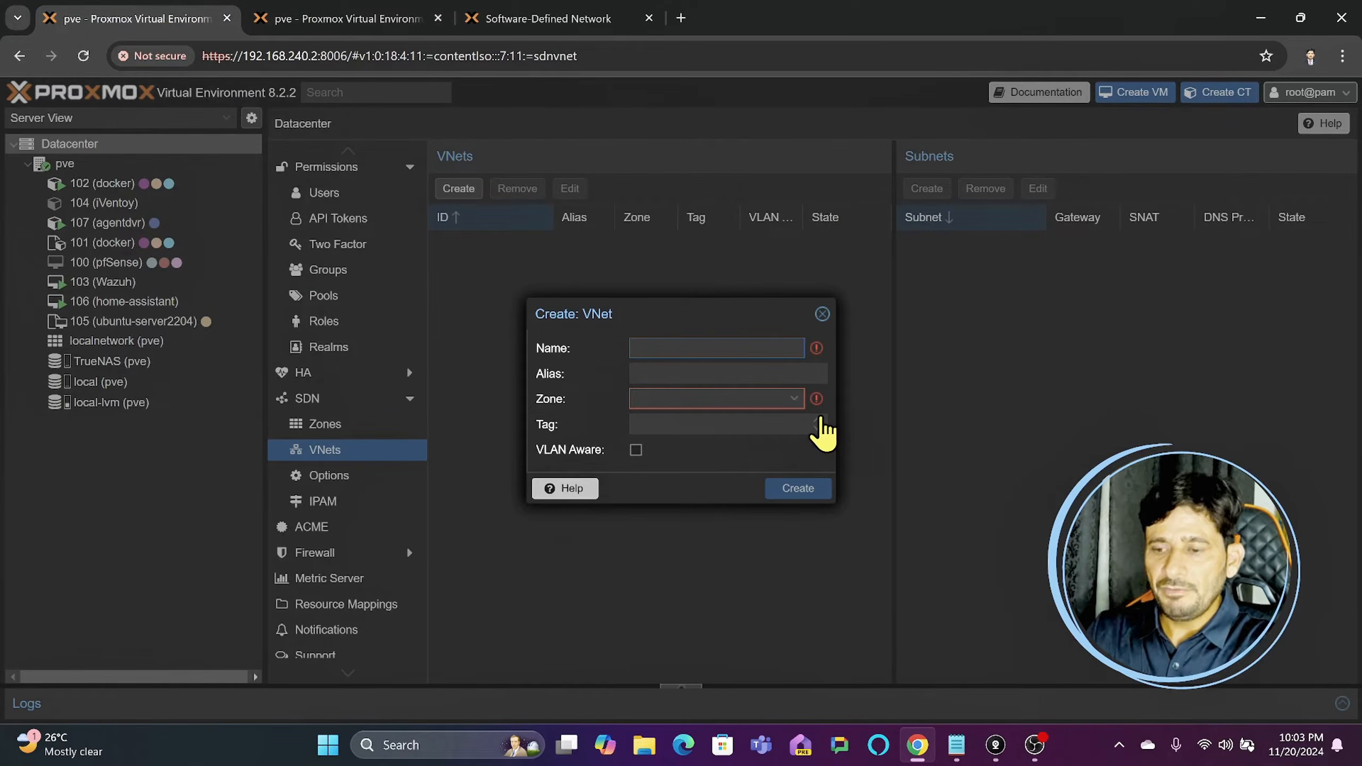
pyautogui.write('V')
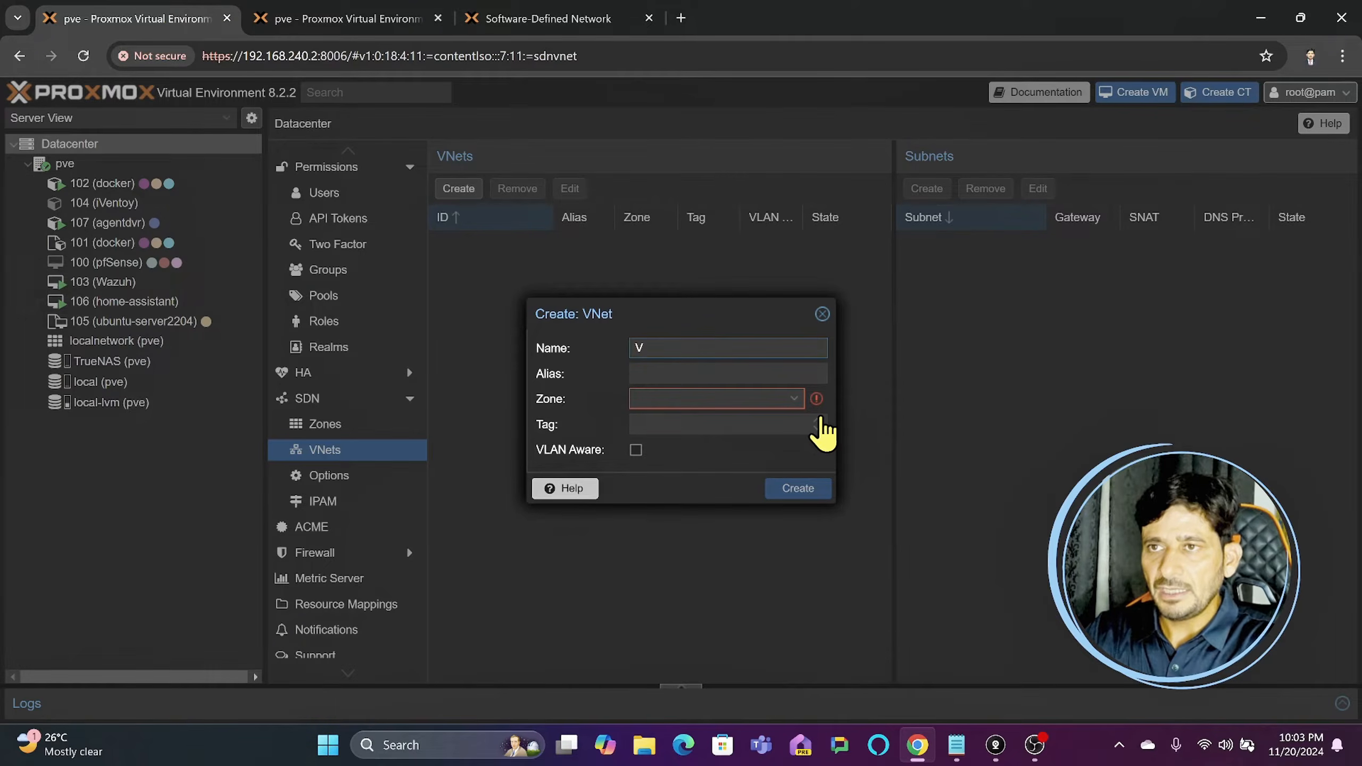
pyautogui.write('Net1')
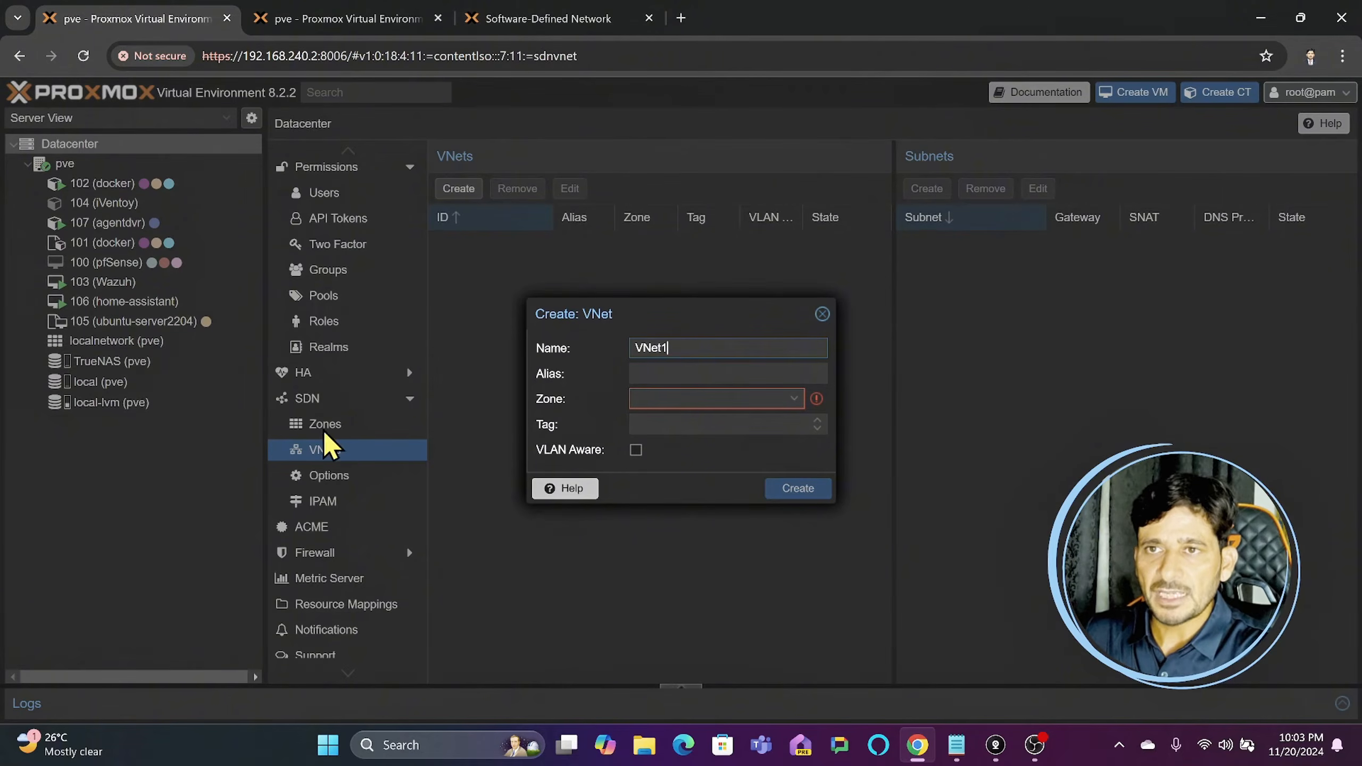
pyautogui.click(798, 400)
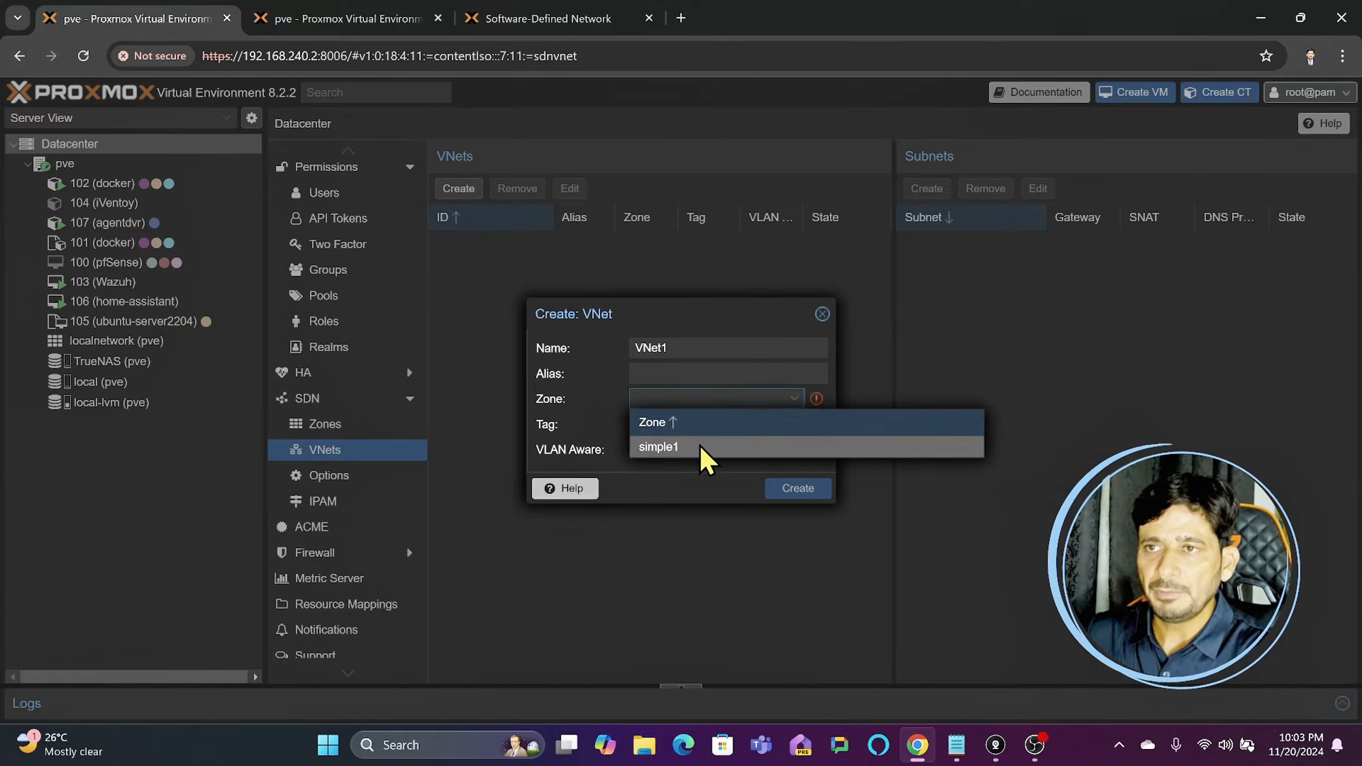
pyautogui.click(658, 449)
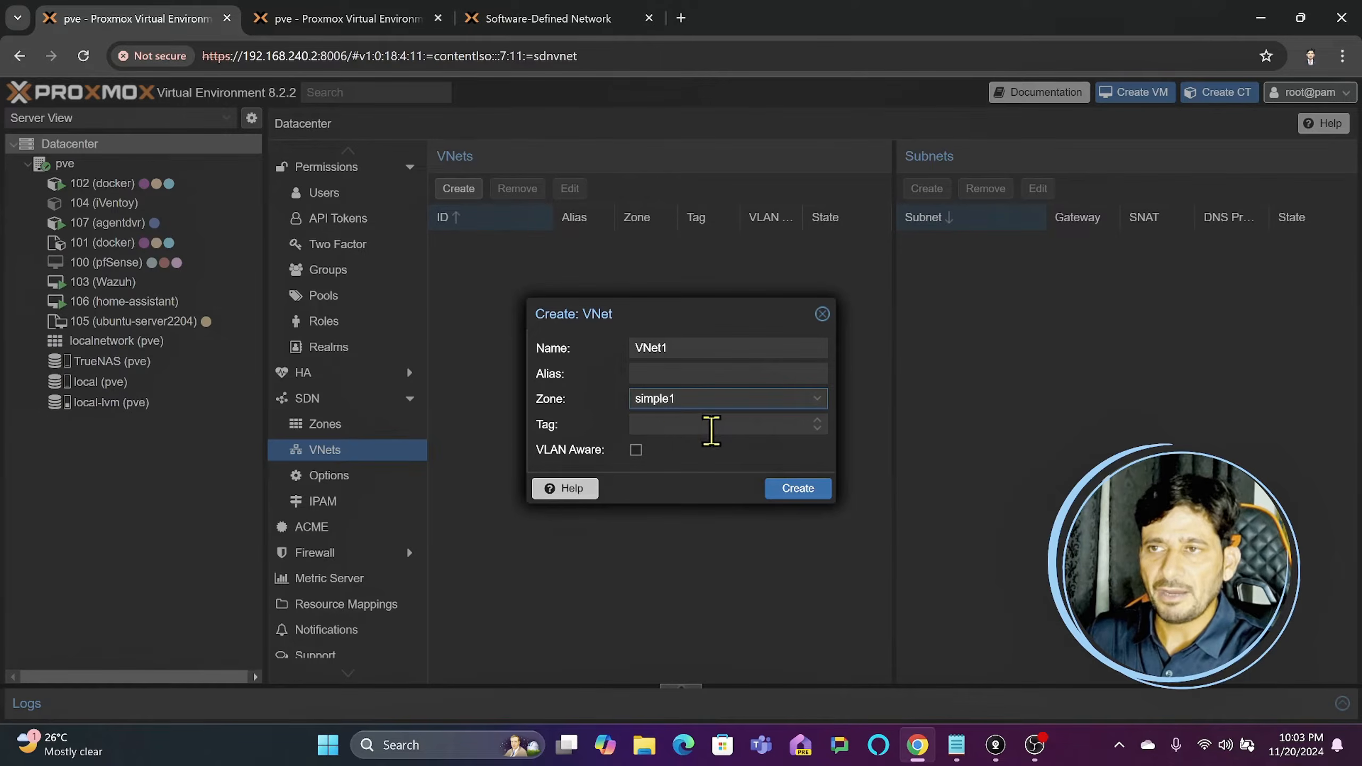
pyautogui.click(651, 423)
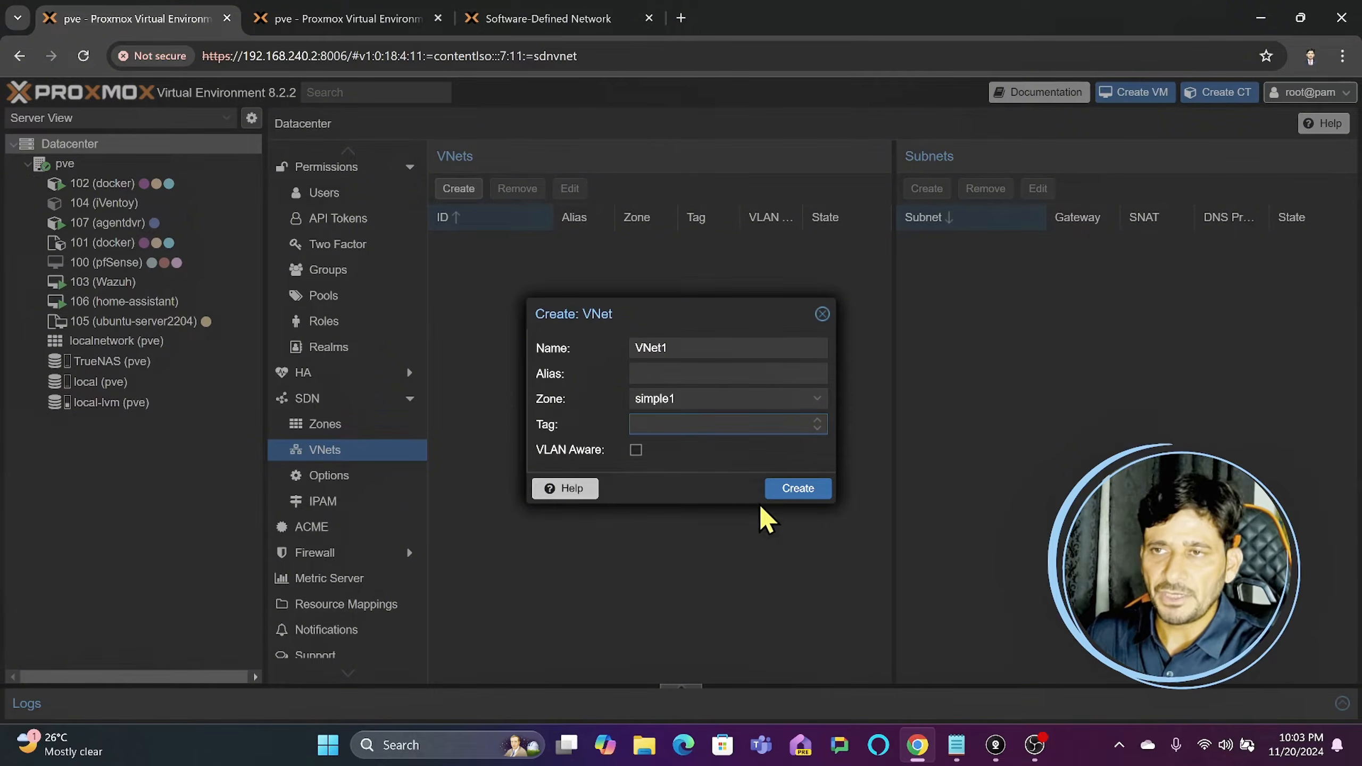
pyautogui.click(790, 495)
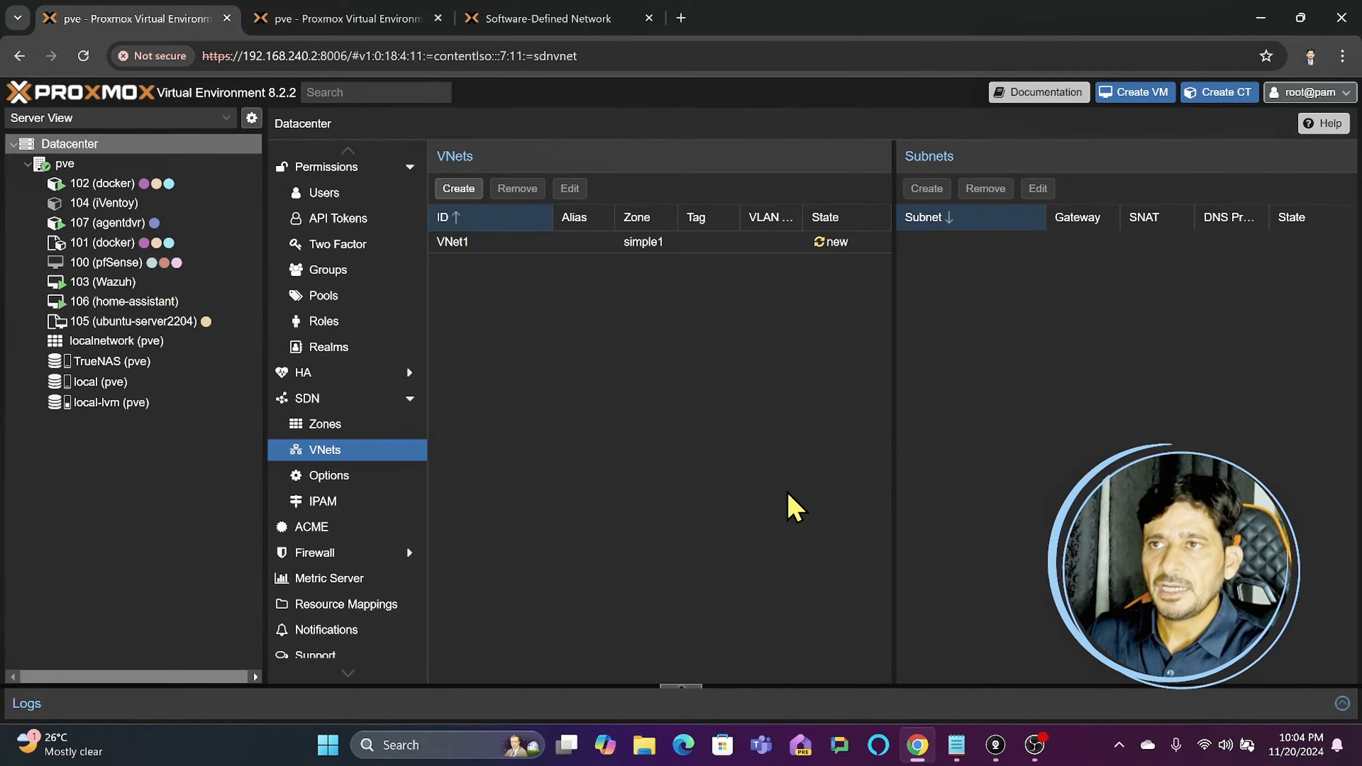
# - Select VNet1 and start creating a subnet for it
pyautogui.moveTo(835, 248)
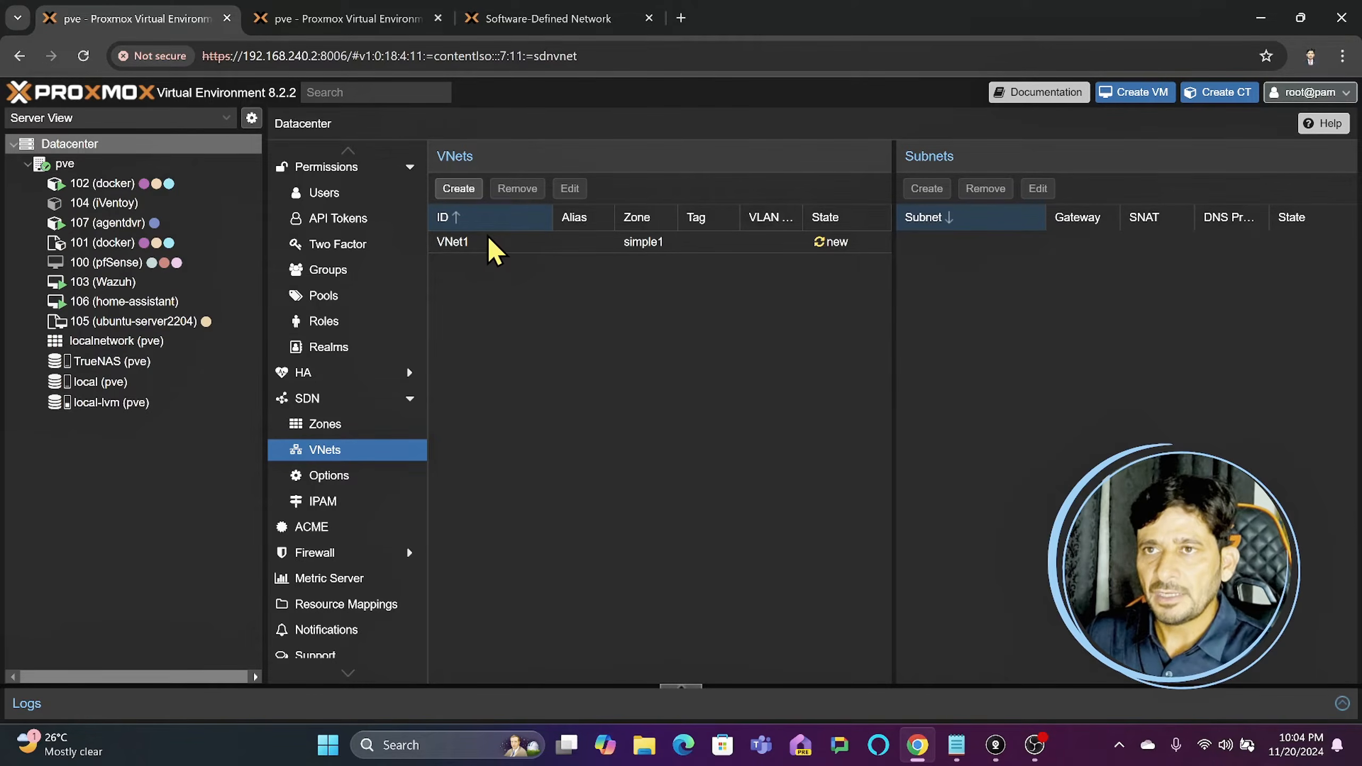
pyautogui.click(467, 248)
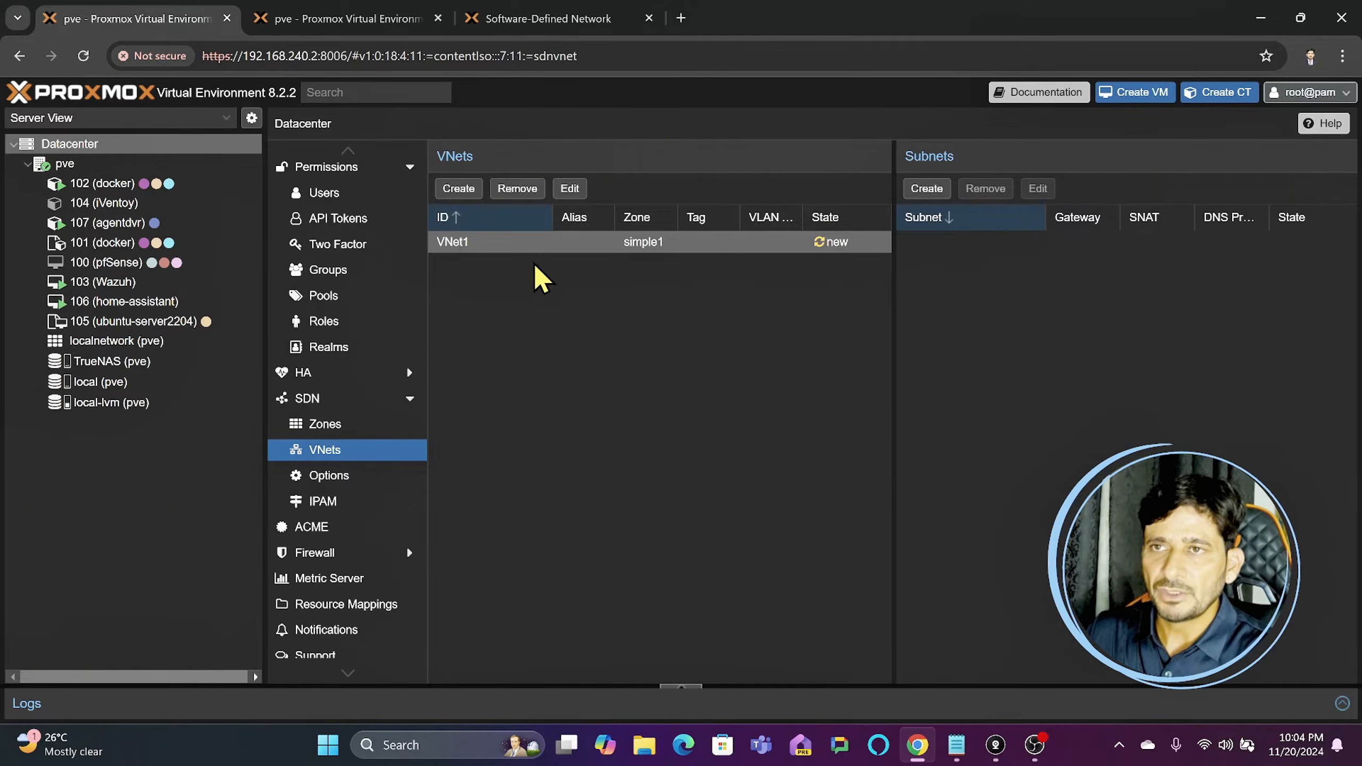
pyautogui.click(933, 191)
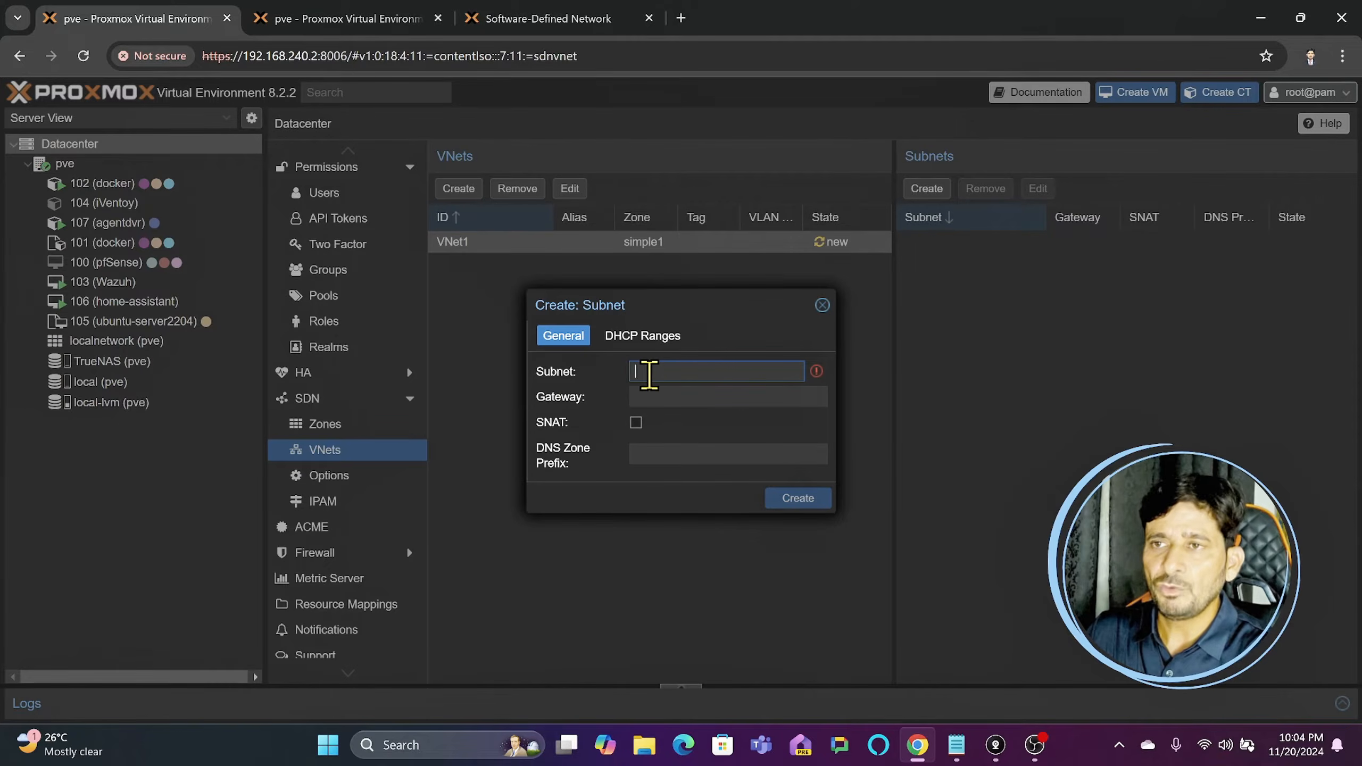
# - Inspect the settings of the Linux bridges vmbr0 and vmbr1 in the pve node's network configuration, leaving them unedited
pyautogui.click(383, 34)
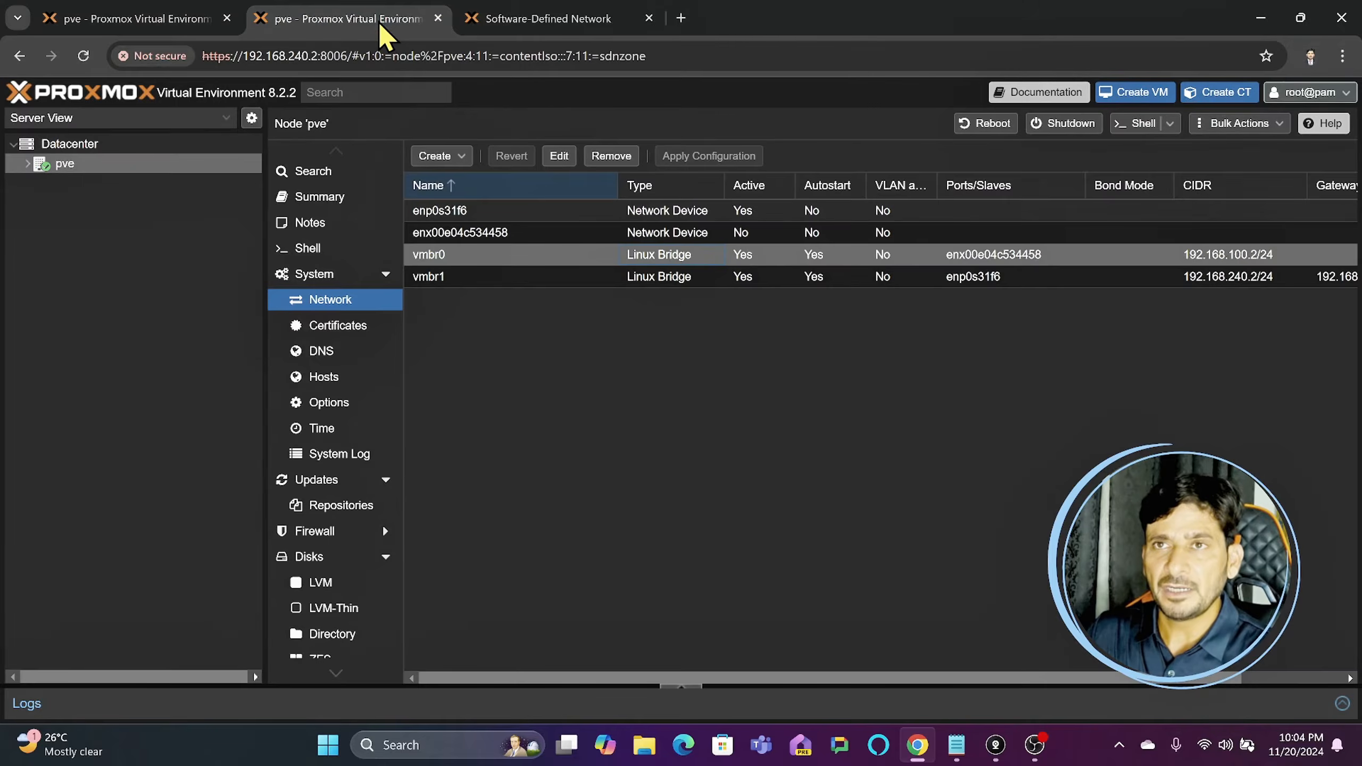
pyautogui.doubleClick(471, 255)
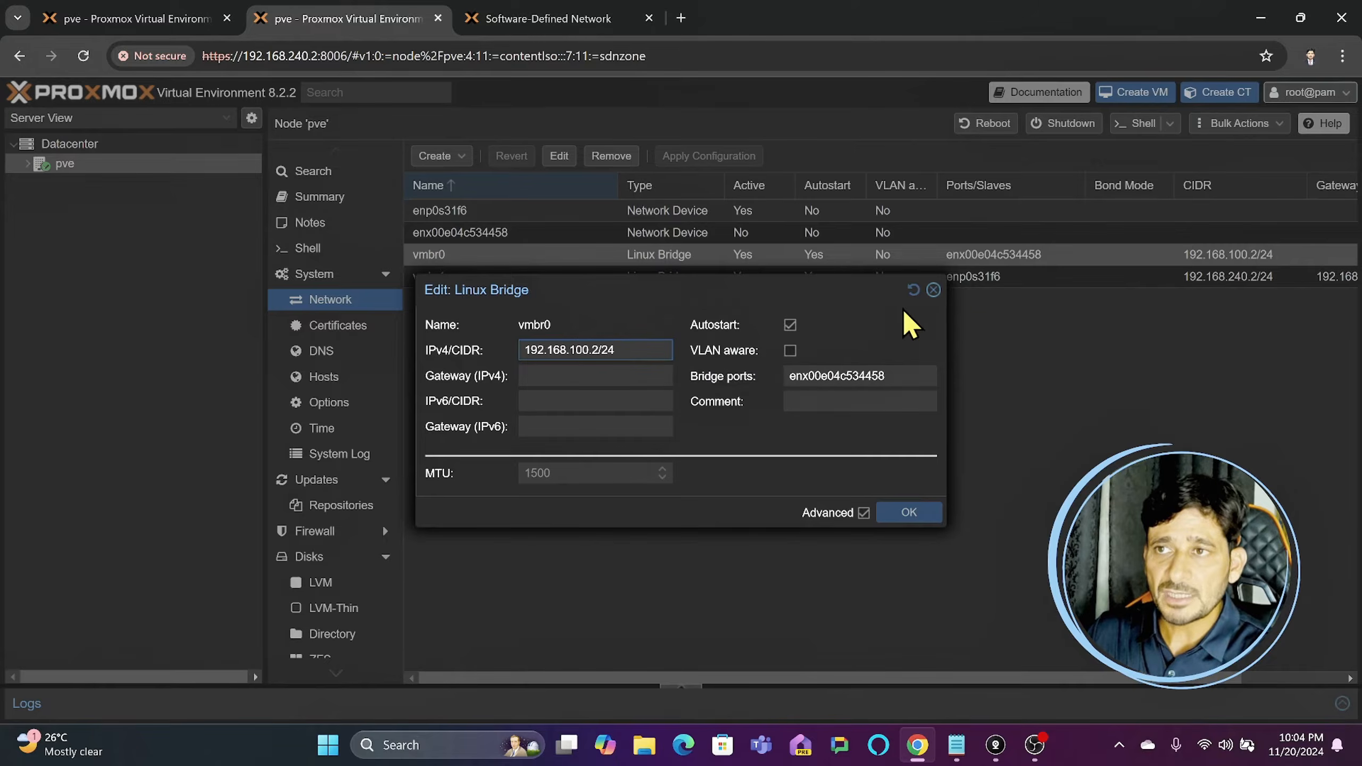
pyautogui.click(934, 291)
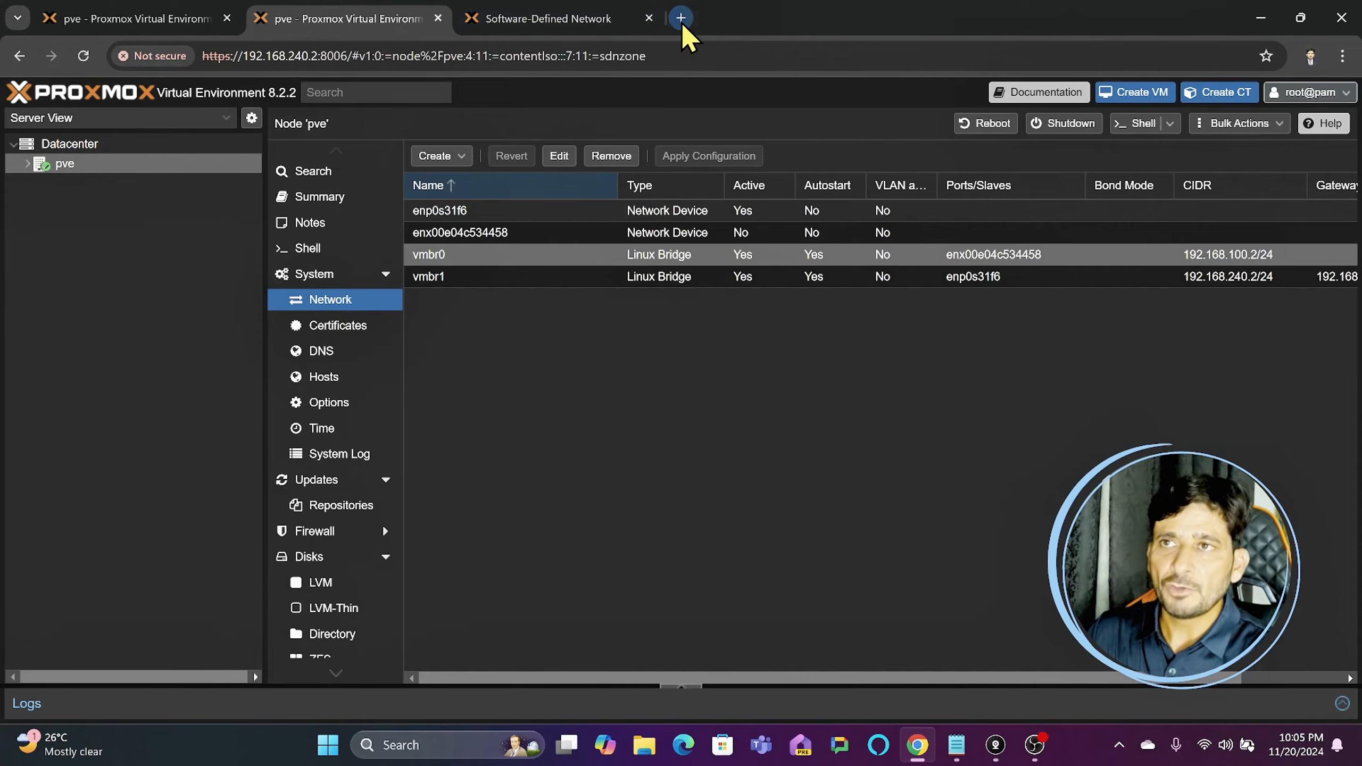
pyautogui.doubleClick(756, 258)
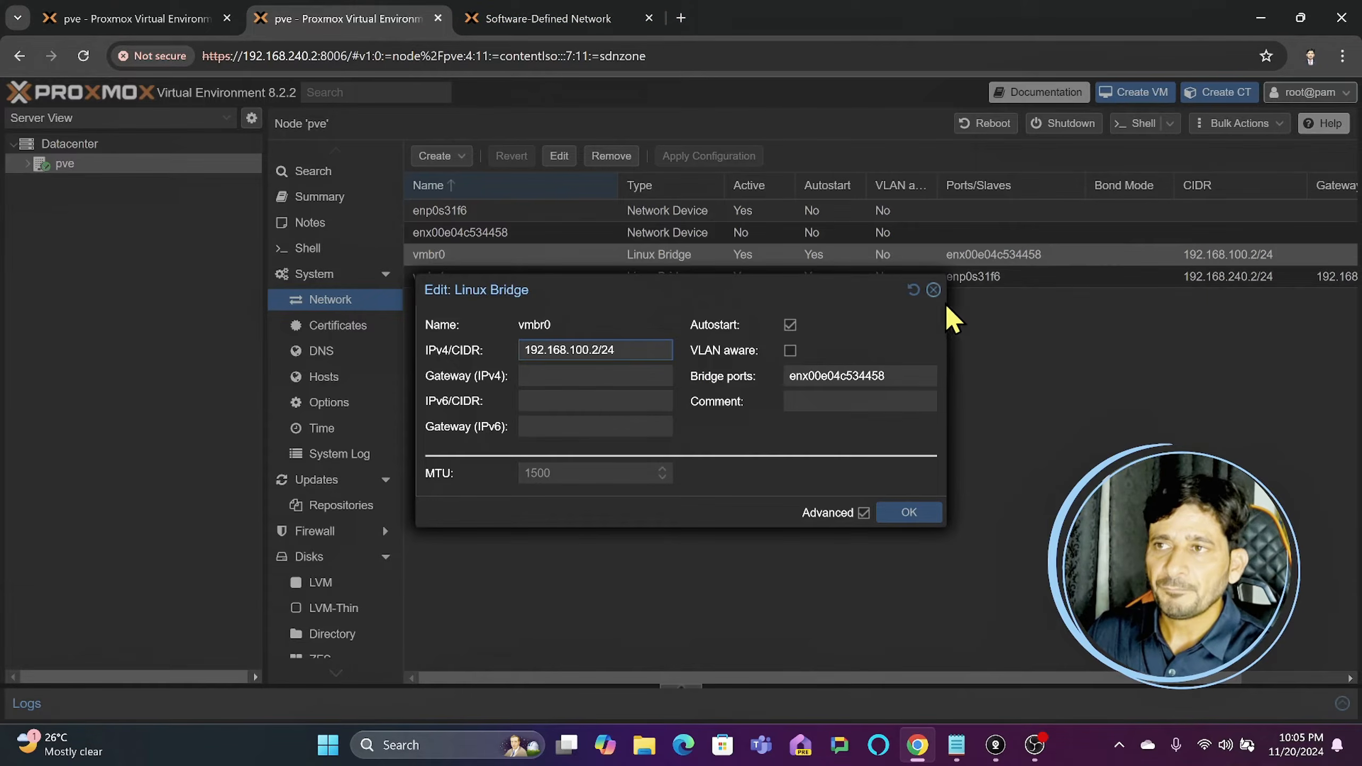
pyautogui.click(934, 290)
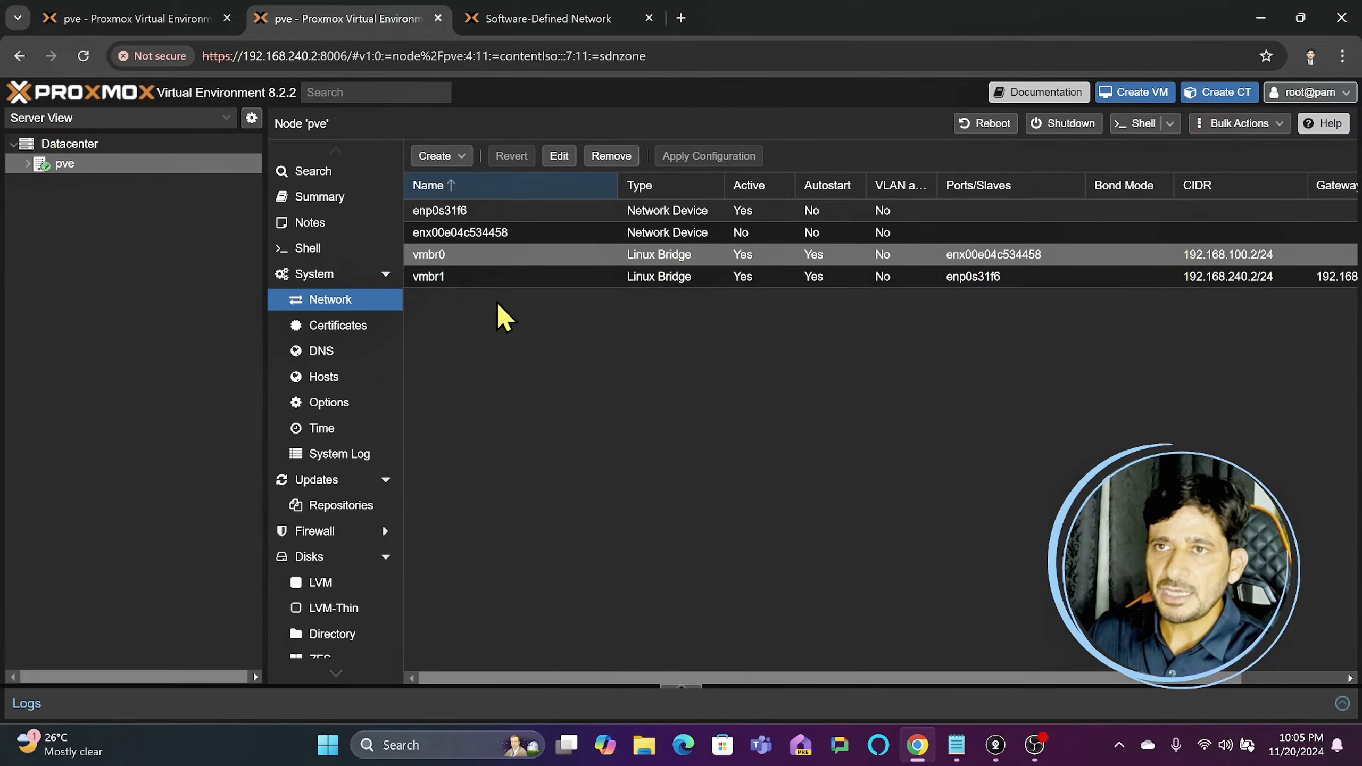
pyautogui.click(499, 280)
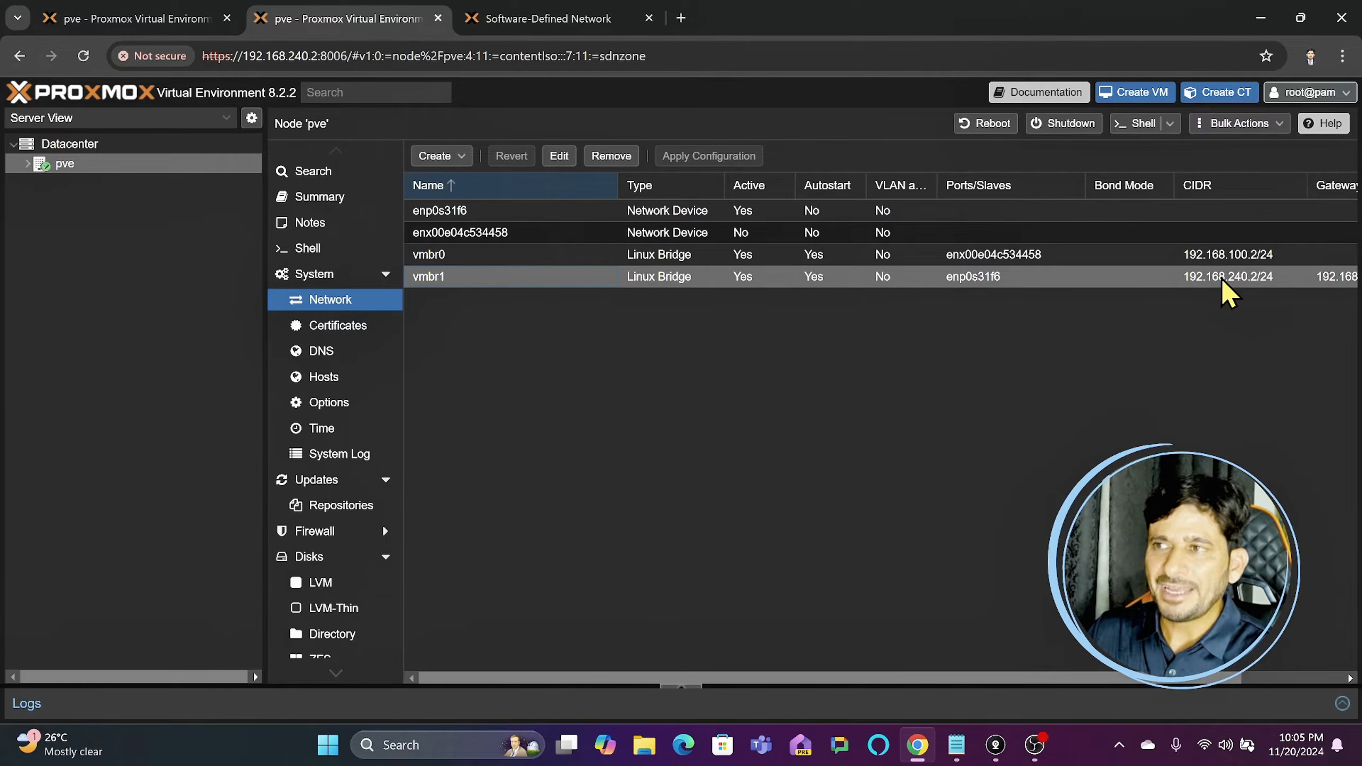
pyautogui.doubleClick(1156, 280)
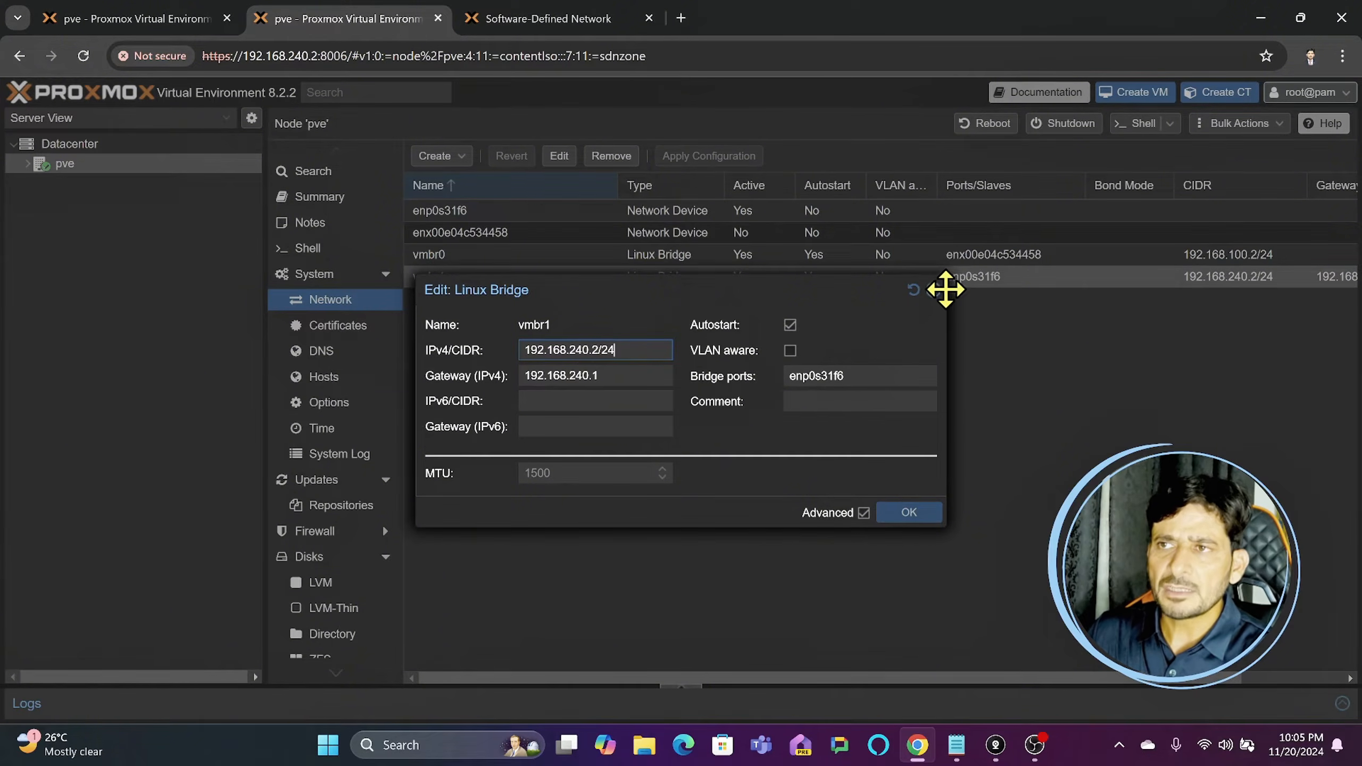
pyautogui.click(939, 296)
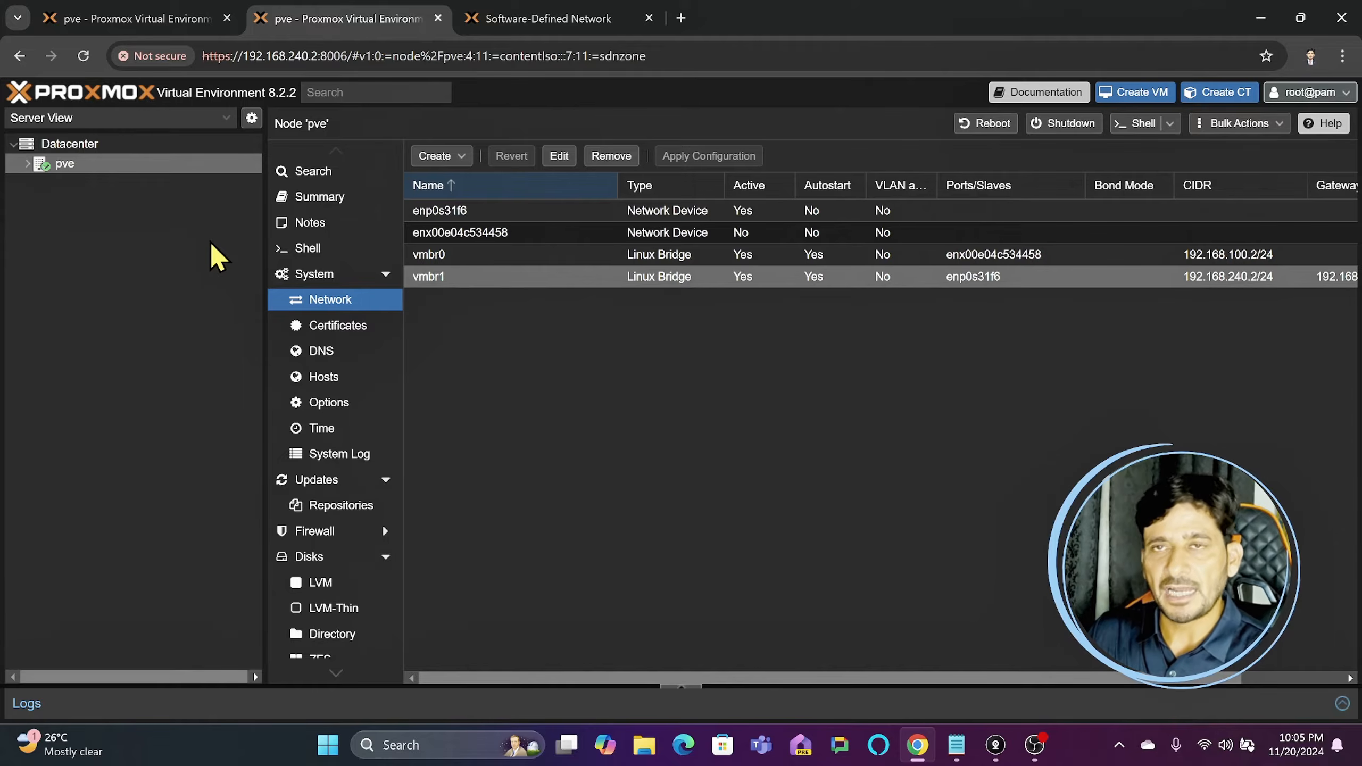
# - Return to VNet1's new subnet, set it to 10.10.10.0/24 with gateway 10.0.0.1, and enable SNAT
pyautogui.click(158, 21)
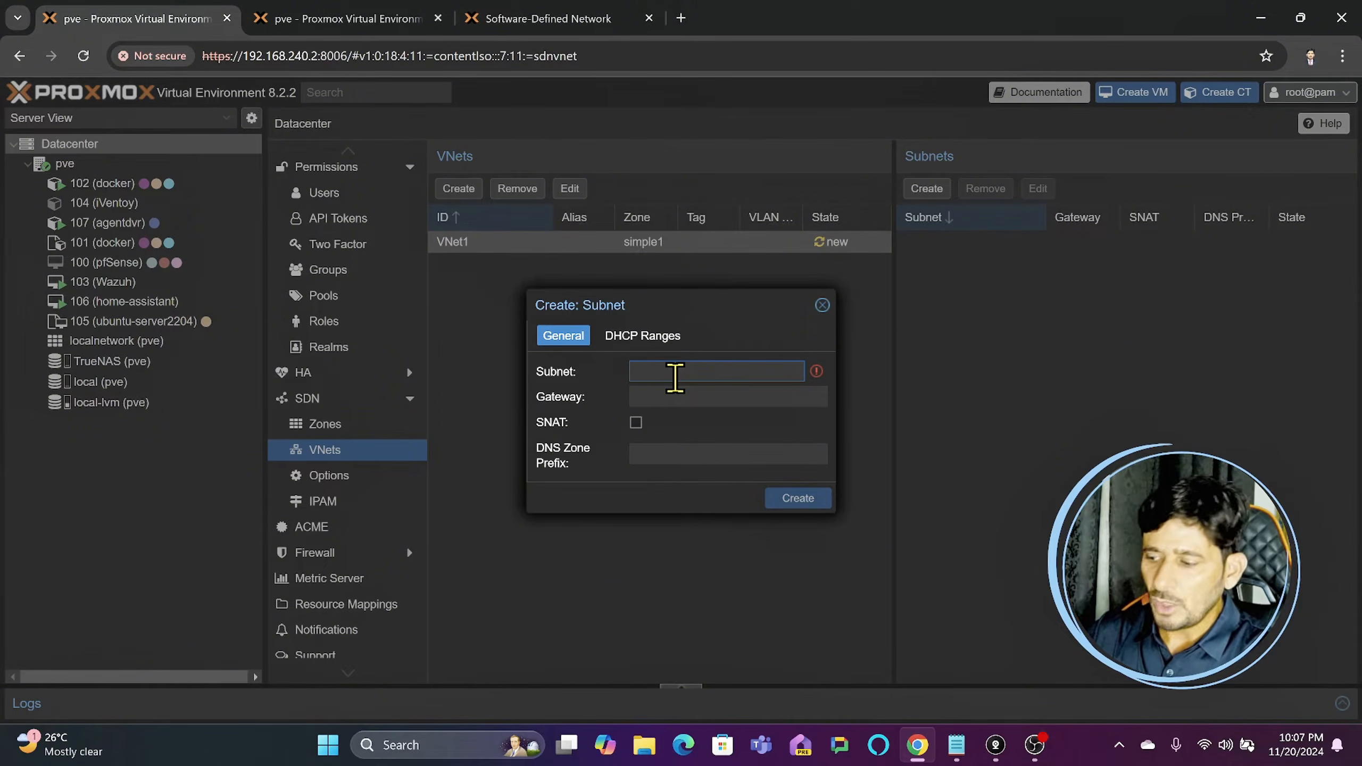
pyautogui.write('10.10.1')
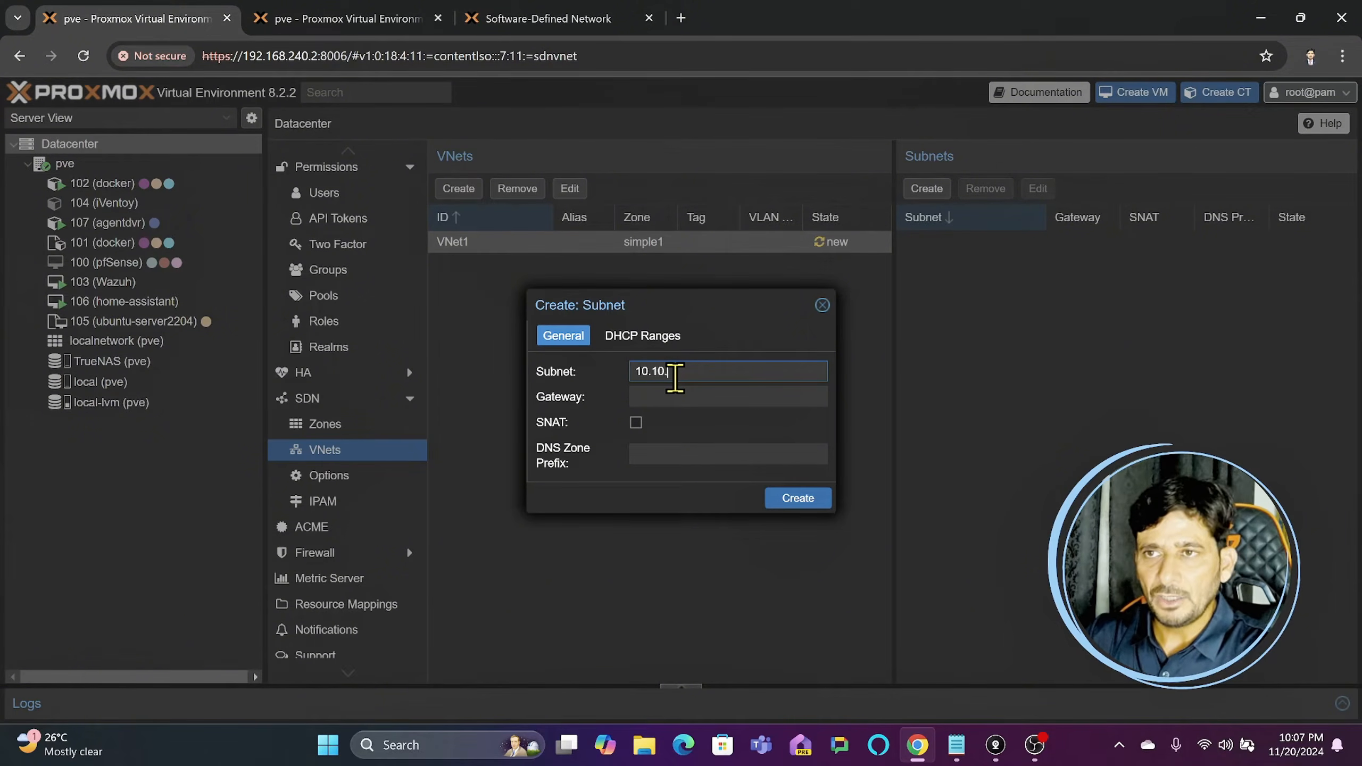
pyautogui.write('0.0')
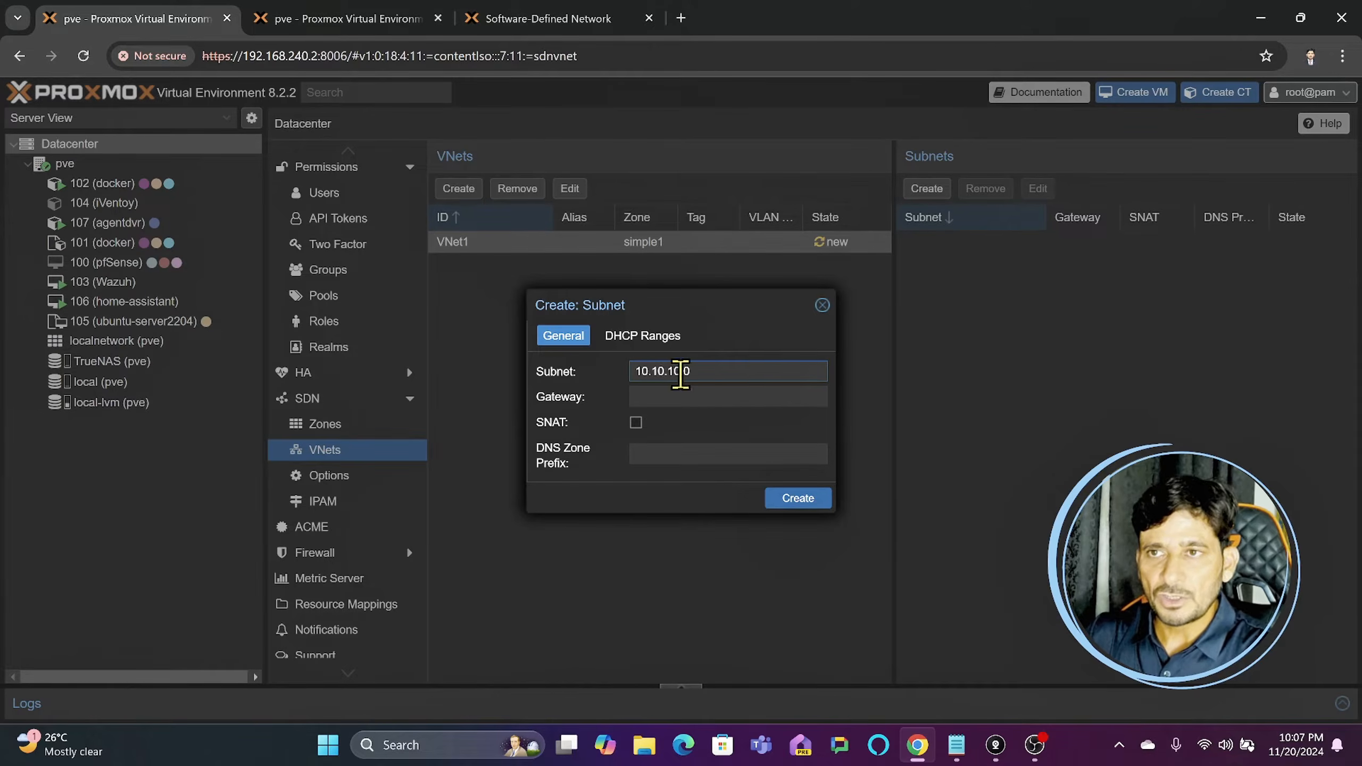
pyautogui.write('/24')
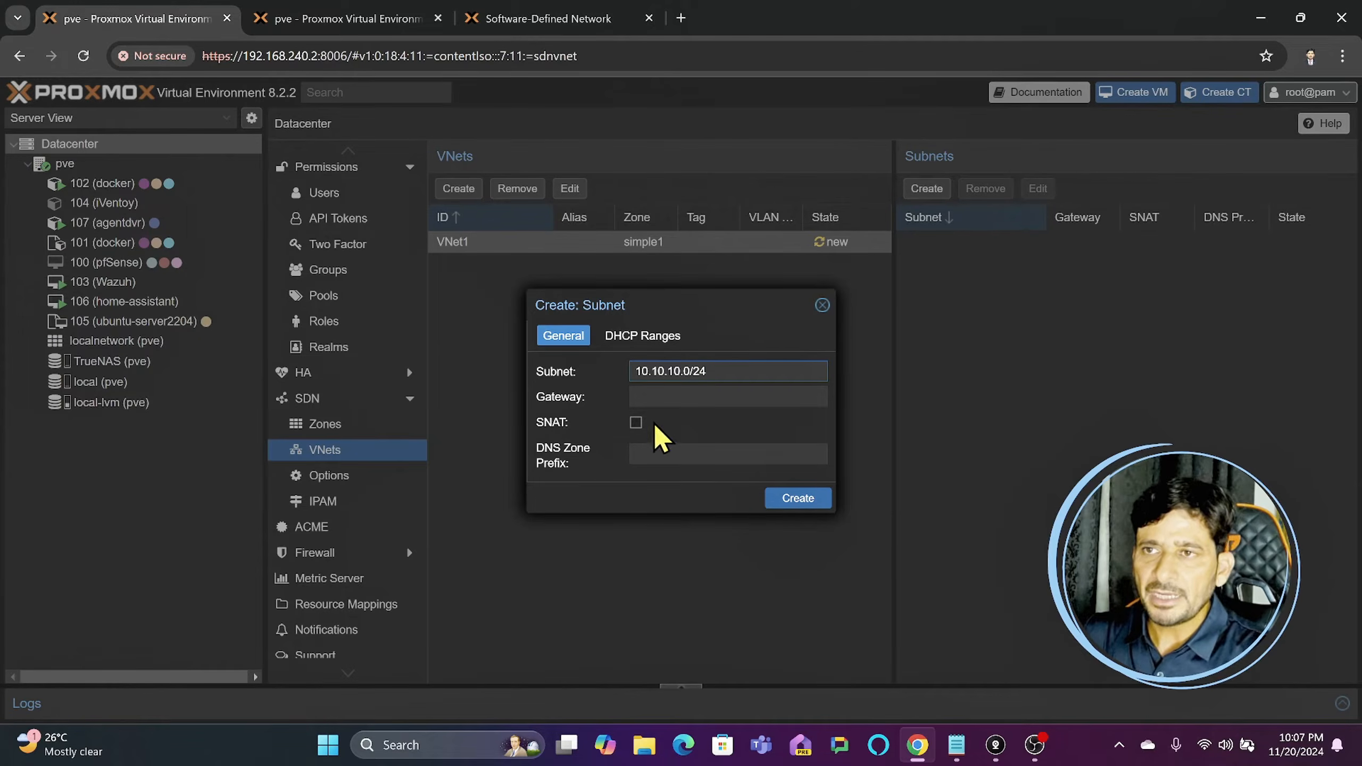
pyautogui.click(684, 396)
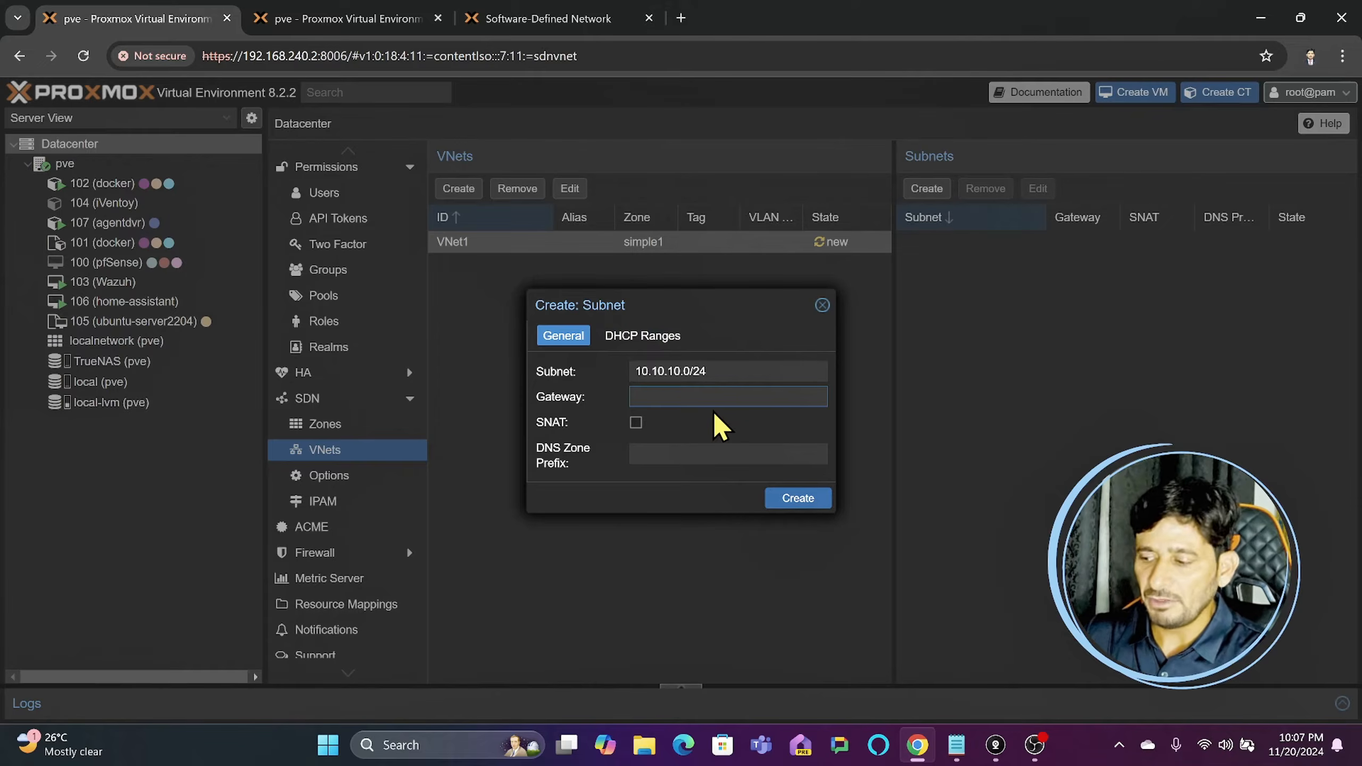
pyautogui.write('10.0.0.1')
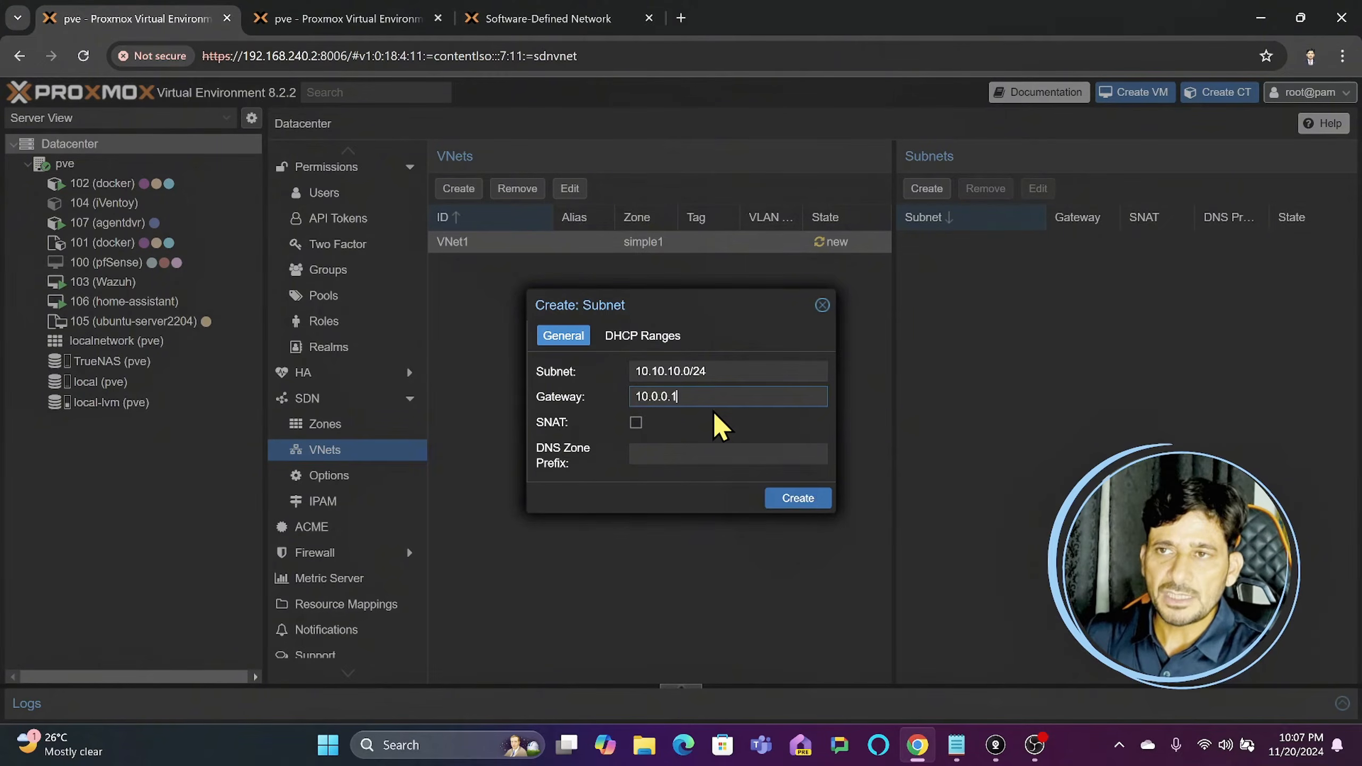
pyautogui.click(636, 423)
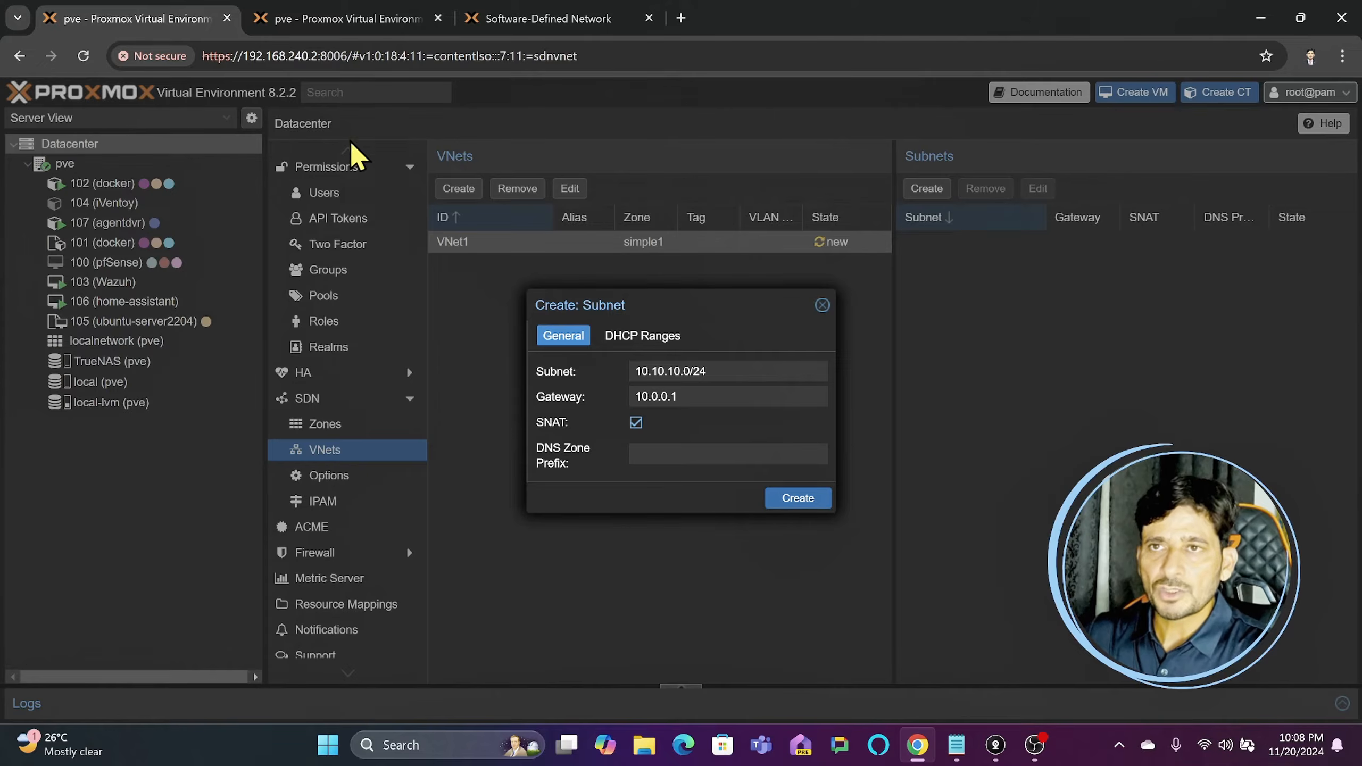
# - Check the ports, CIDR and gateway of the Linux bridges vmbr0 and vmbr1 in the pve node's network configuration
pyautogui.click(330, 19)
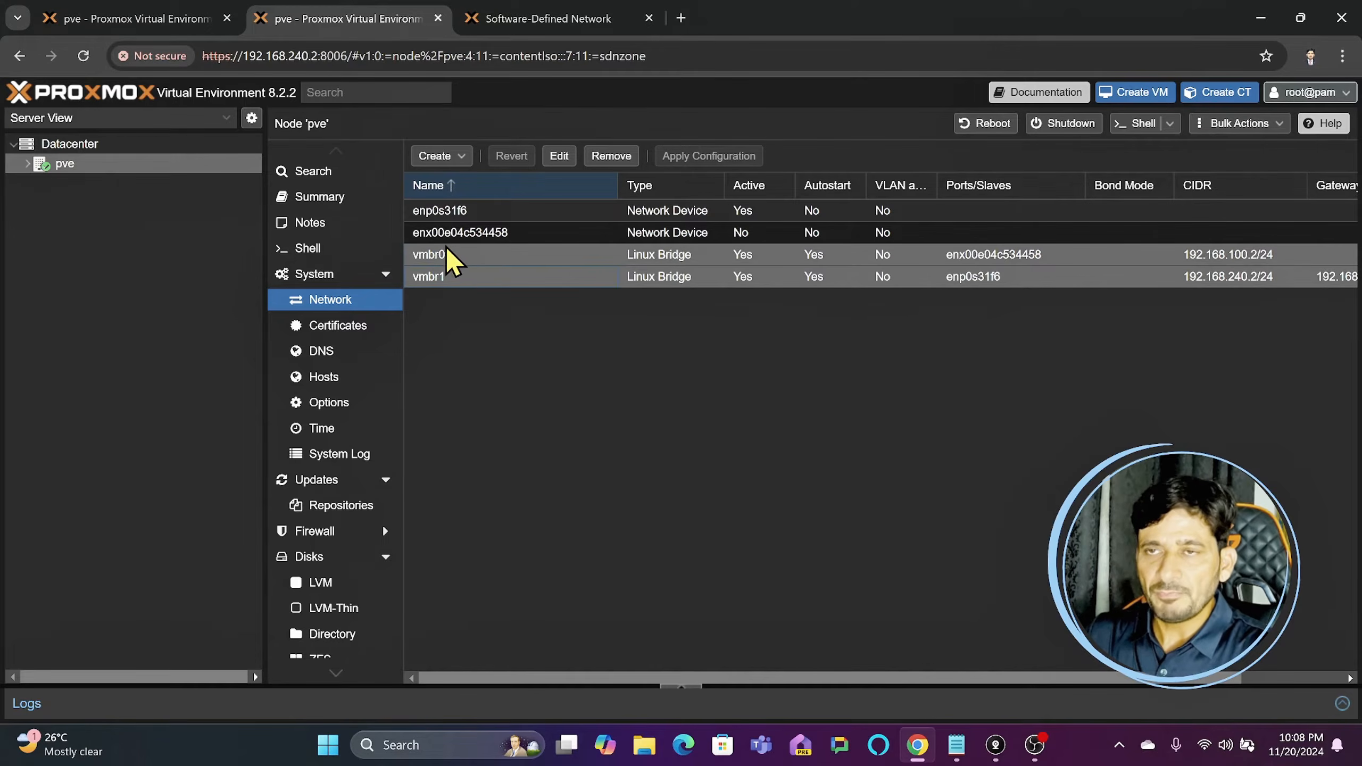
pyautogui.click(456, 260)
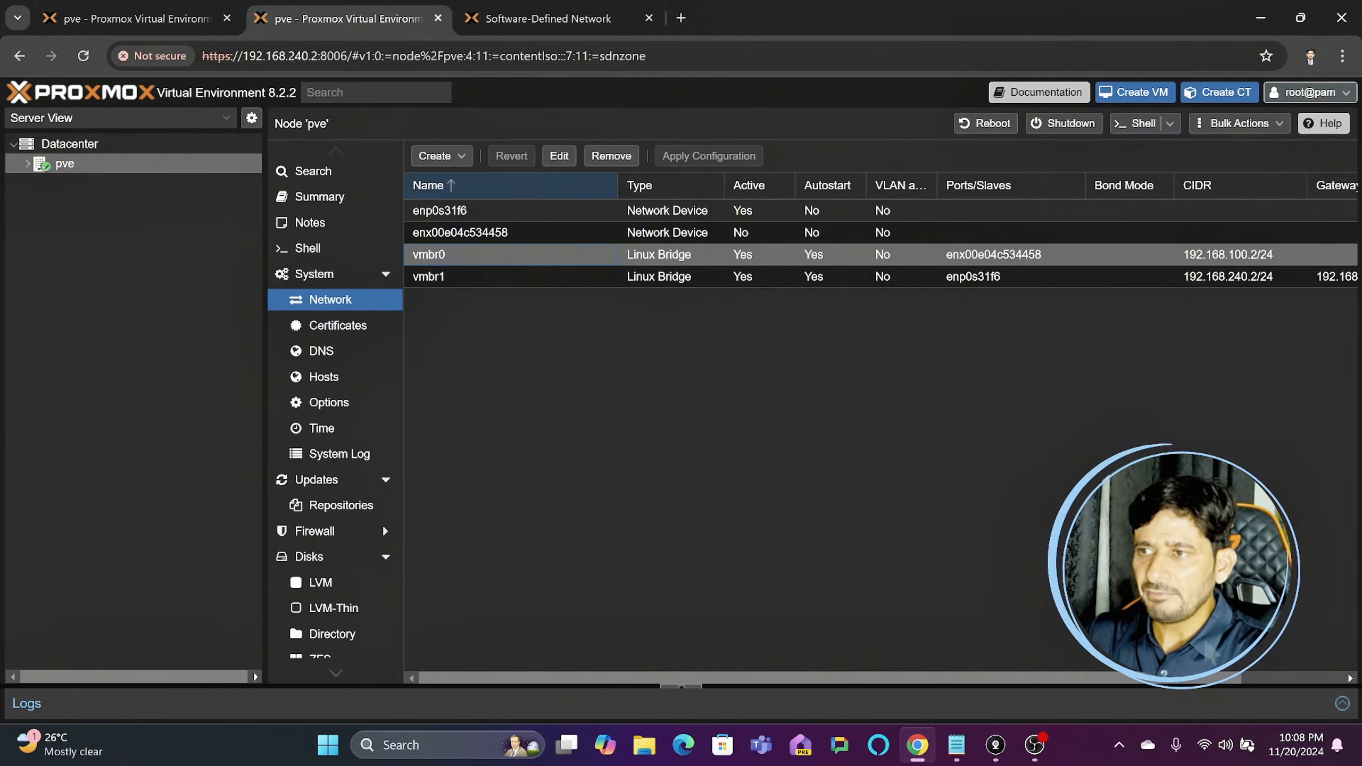
pyautogui.moveTo(1215, 684); pyautogui.dragTo(1266, 697)
pyautogui.click(496, 278)
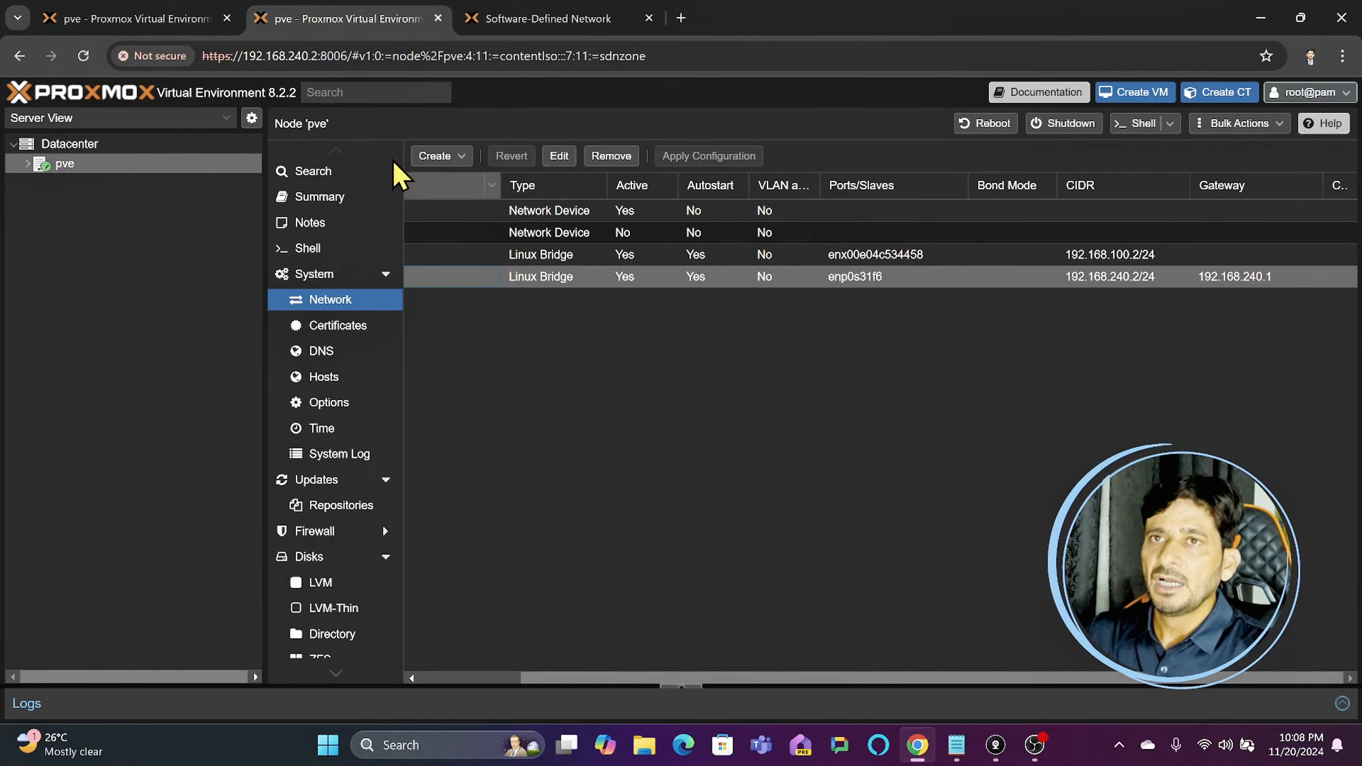
# - Return to VNet1's new subnet and try to create it with gateway 10.0.0.1
pyautogui.click(175, 24)
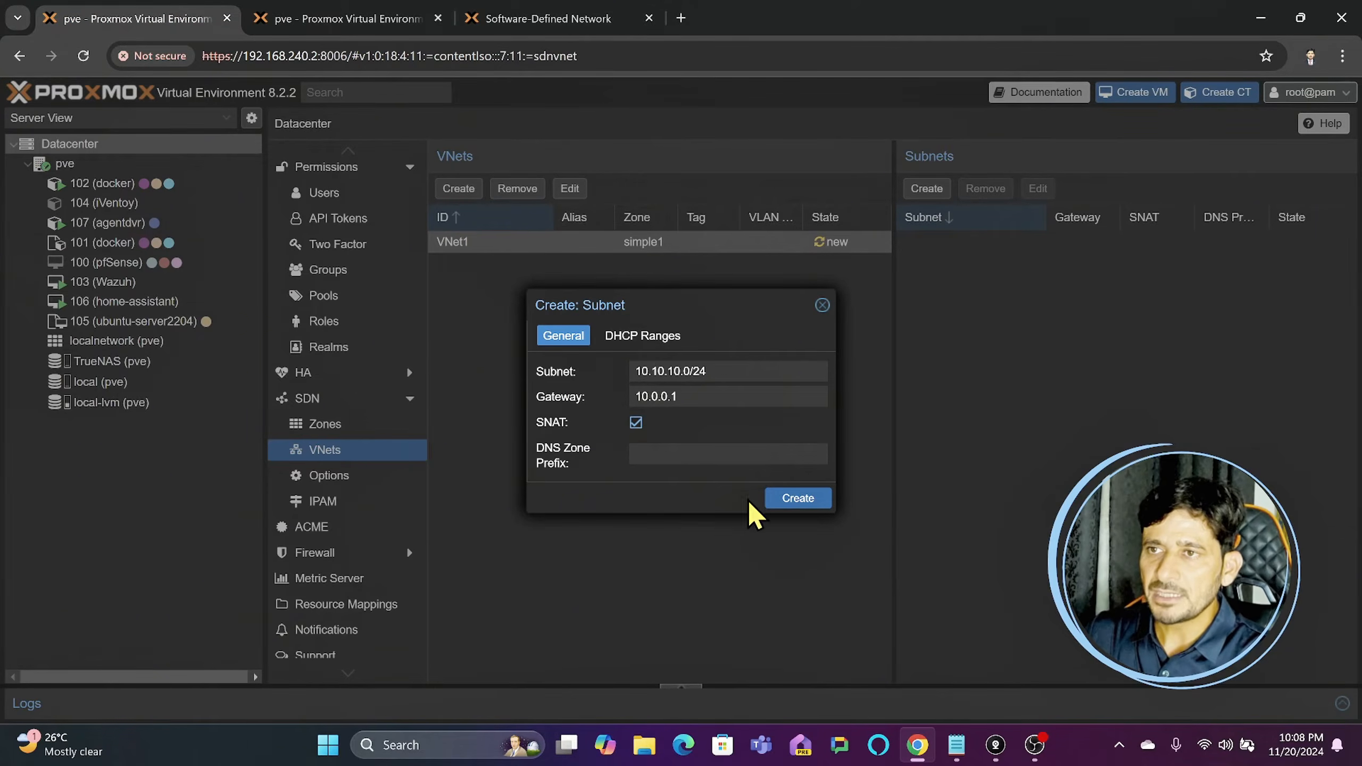
pyautogui.click(798, 498)
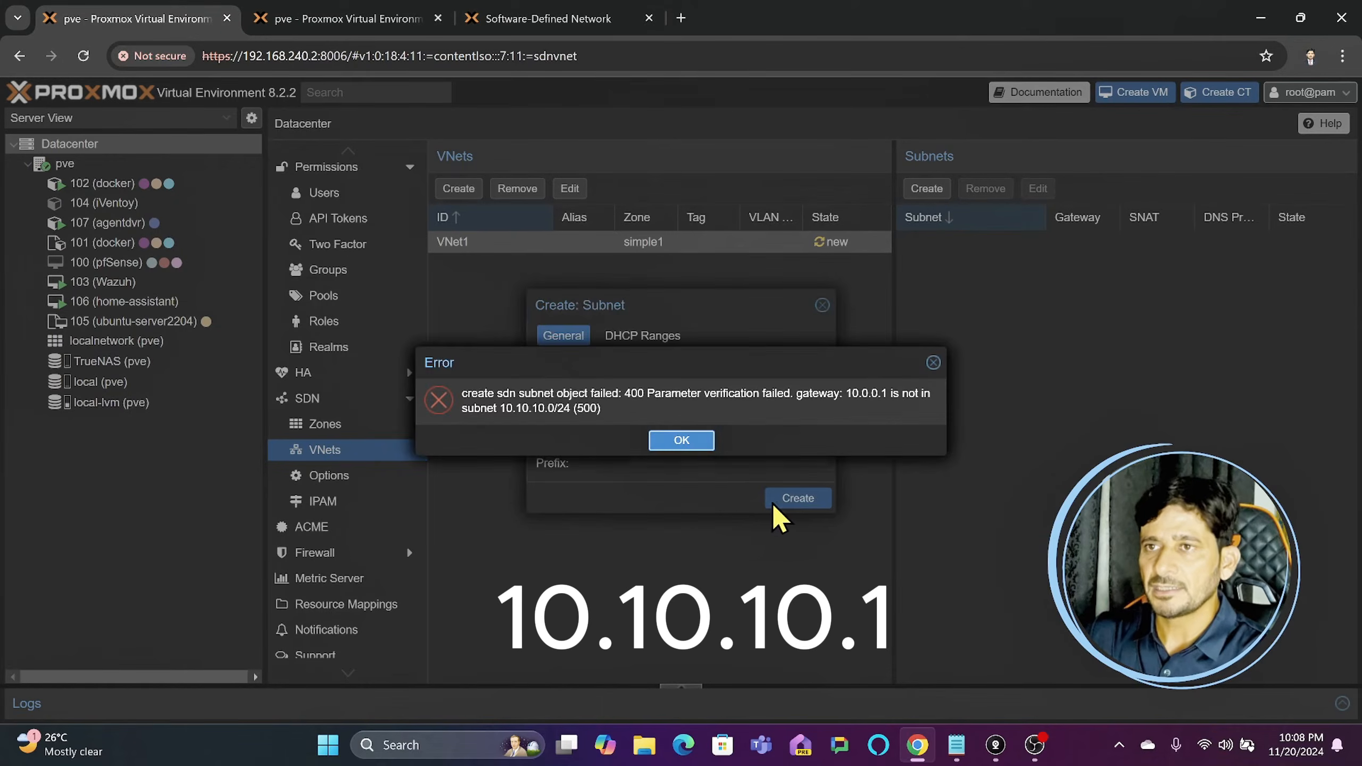
pyautogui.click(675, 438)
# - Set the new subnet's gateway to 10.10.10.1, keep SNAT enabled, and create the 10.10.10.0/24 subnet in VNet1
pyautogui.doubleClick(660, 397)
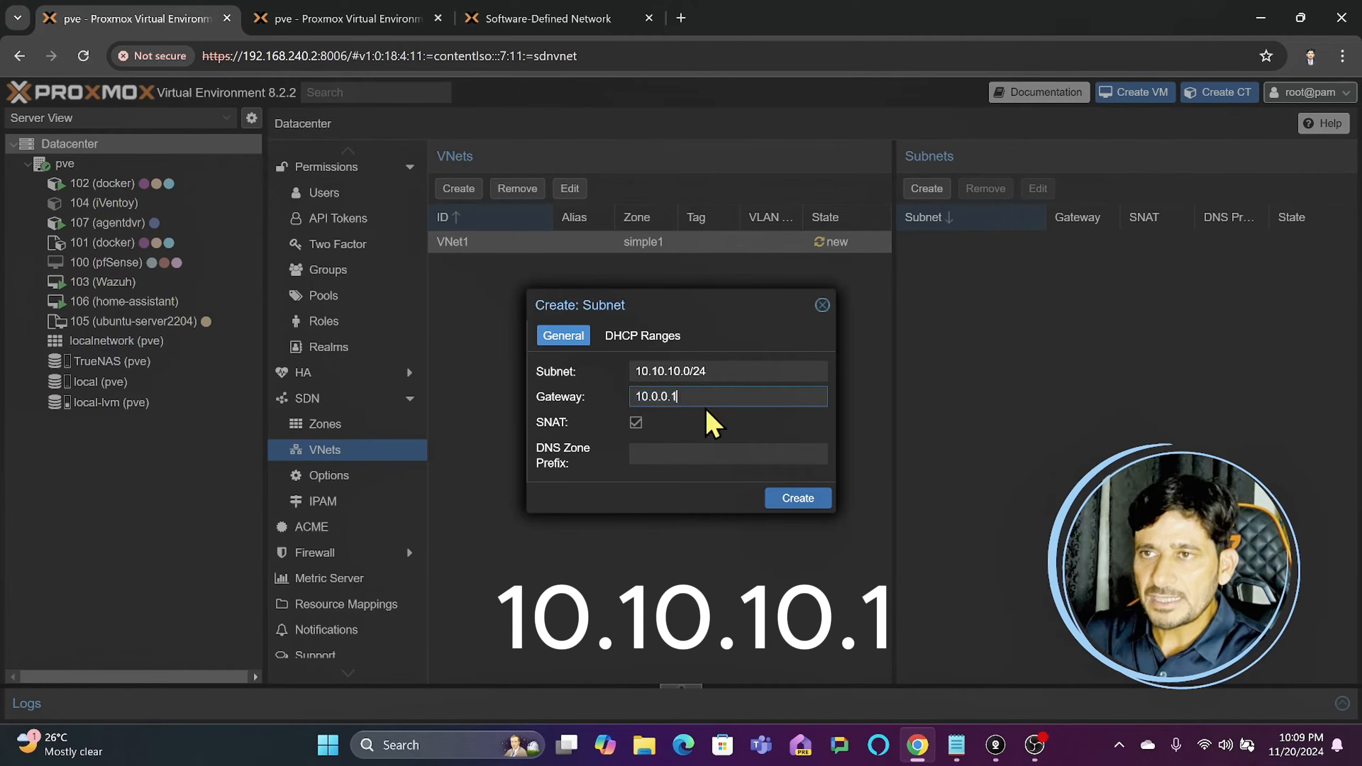
pyautogui.moveTo(636, 371); pyautogui.dragTo(623, 404)
pyautogui.click(680, 396)
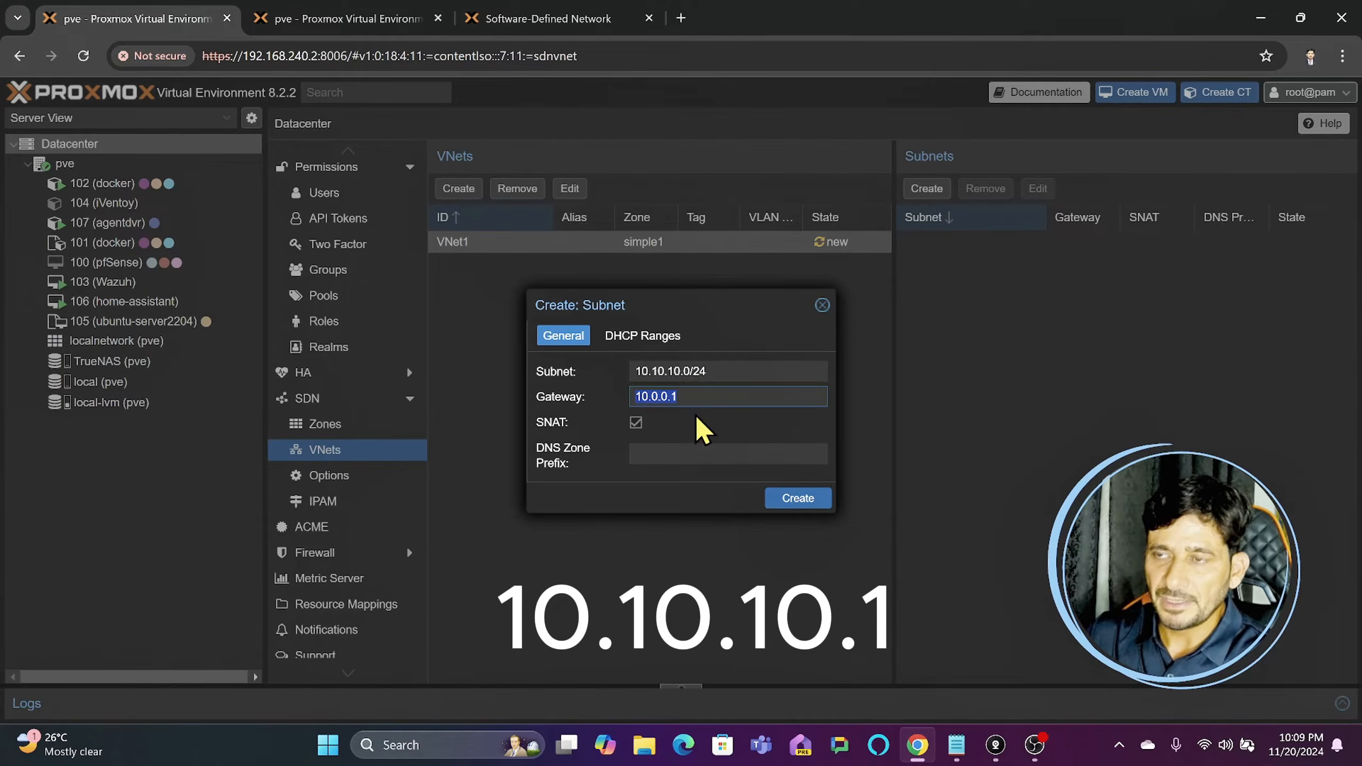
pyautogui.write('1')
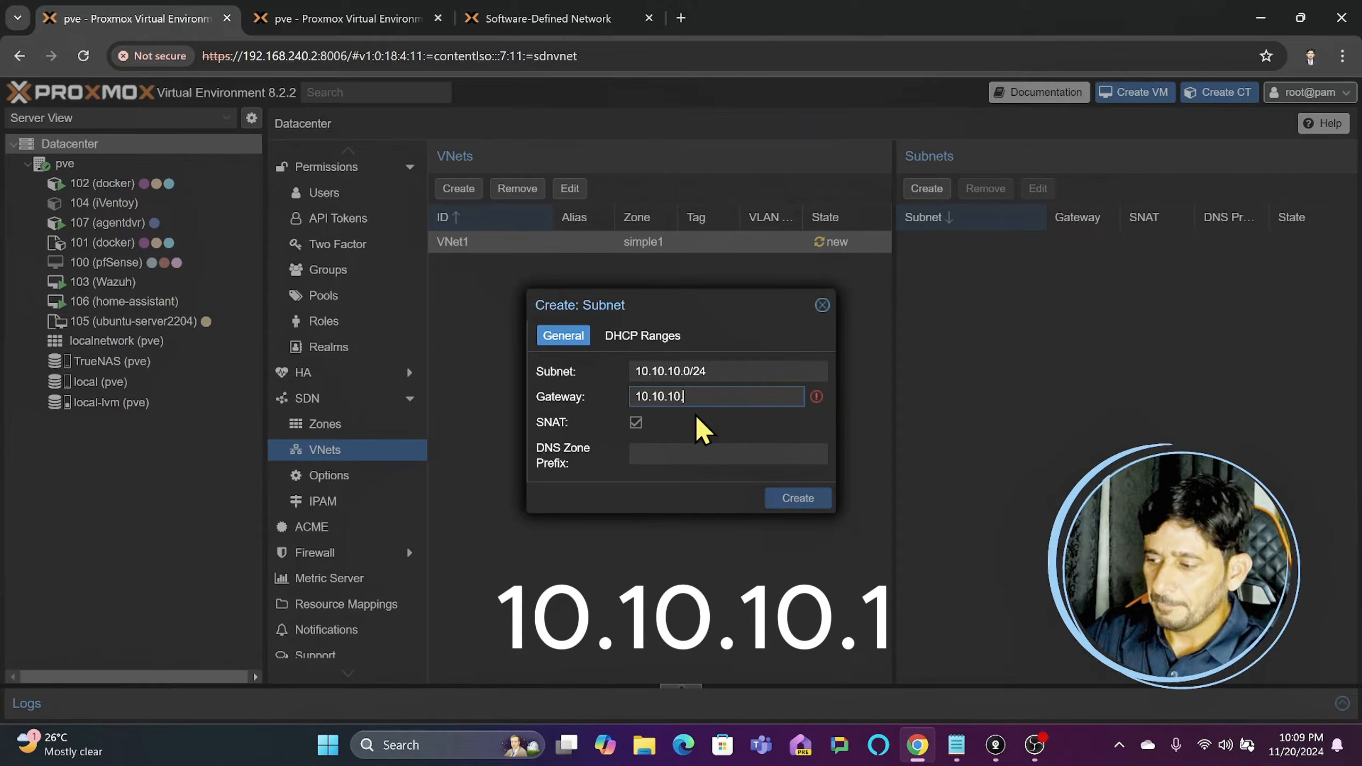
pyautogui.write('0.10.10.1')
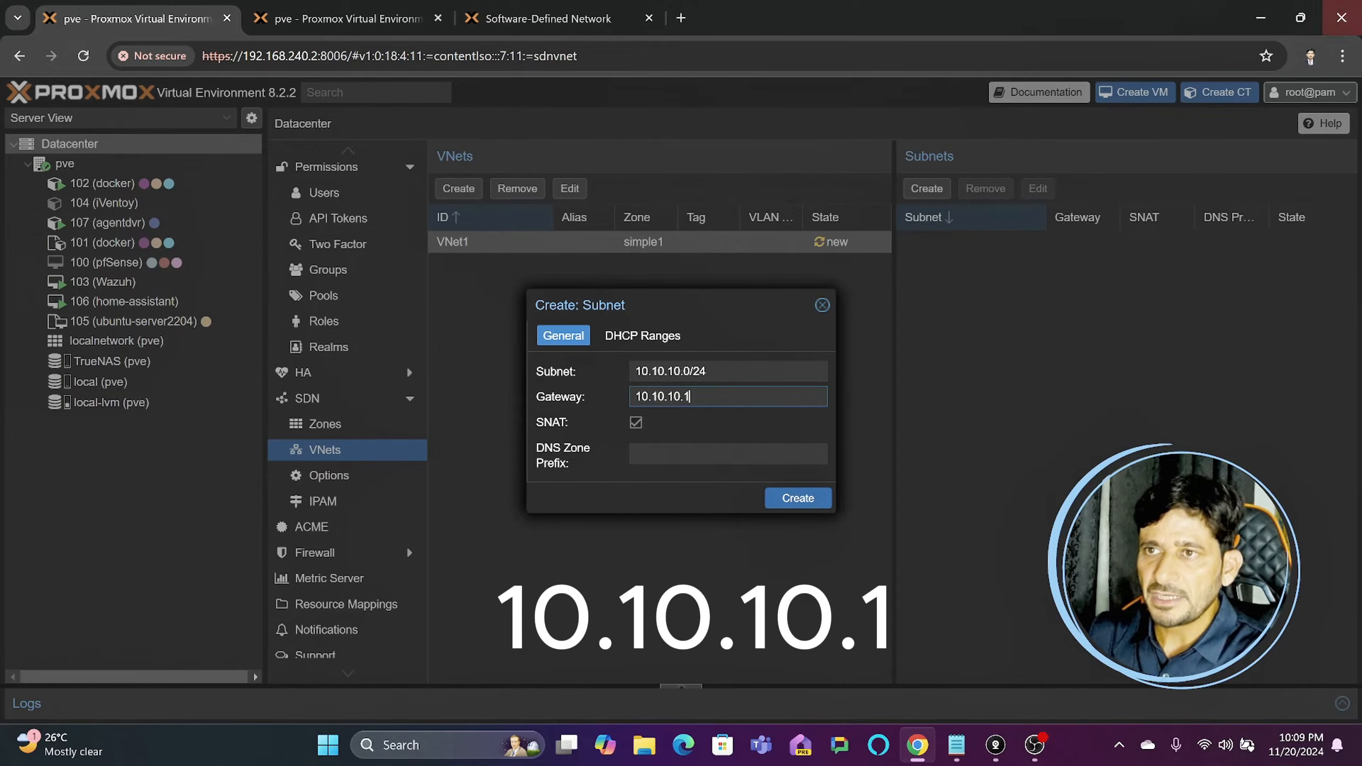
pyautogui.click(637, 423)
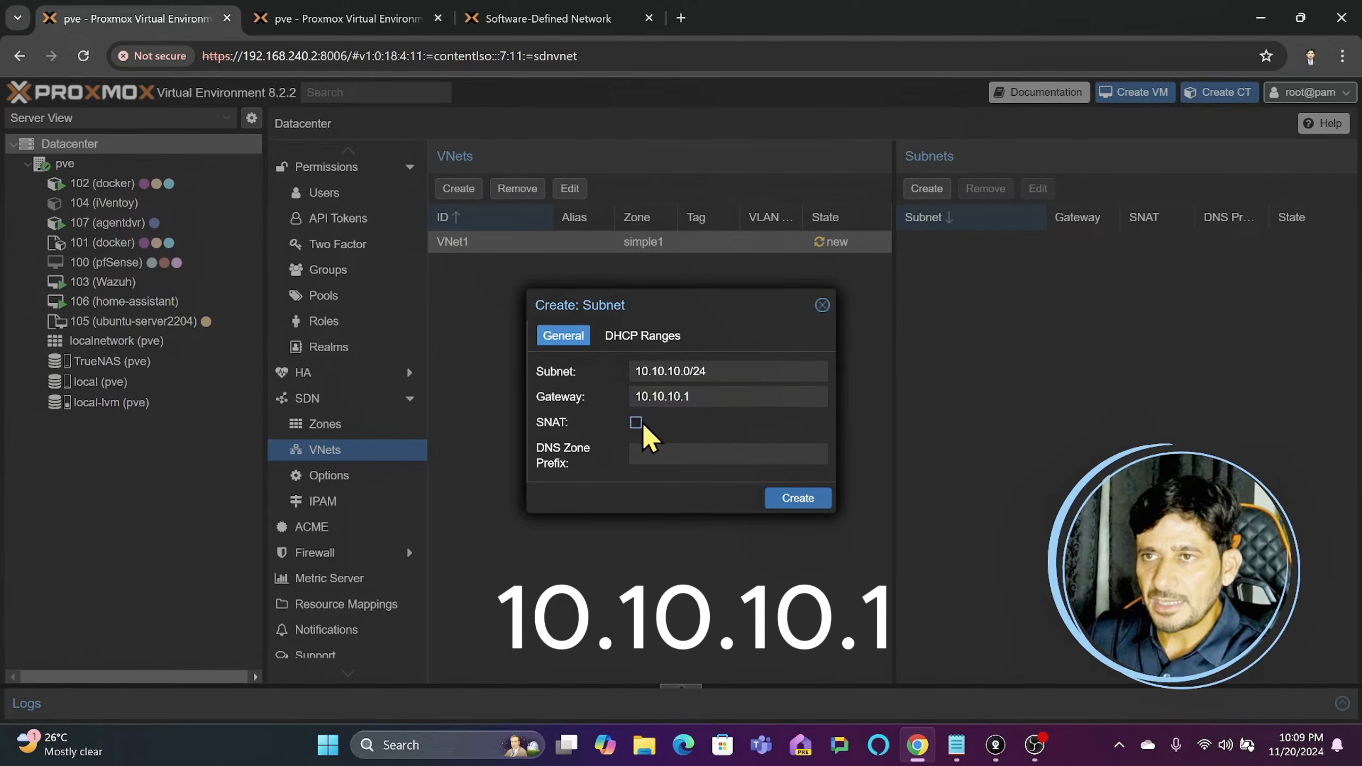
pyautogui.click(637, 423)
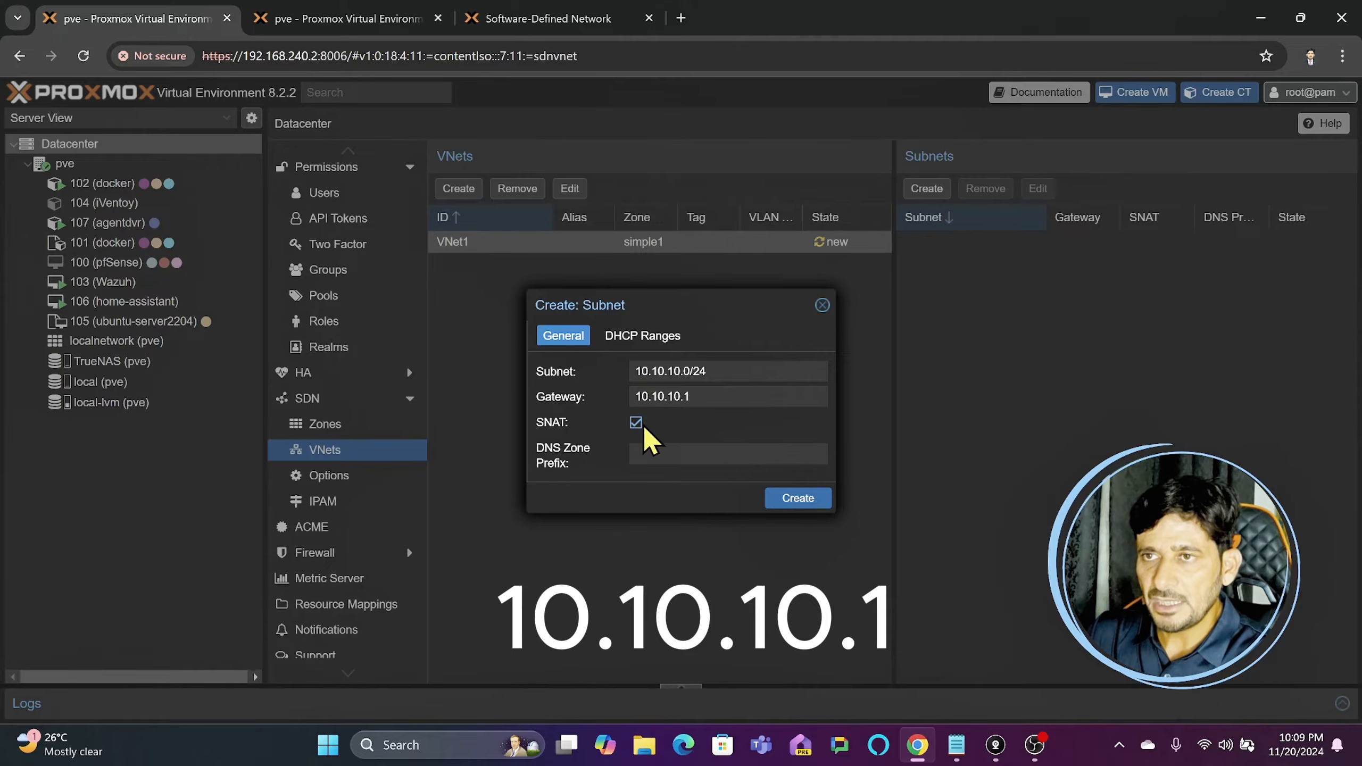
pyautogui.click(798, 499)
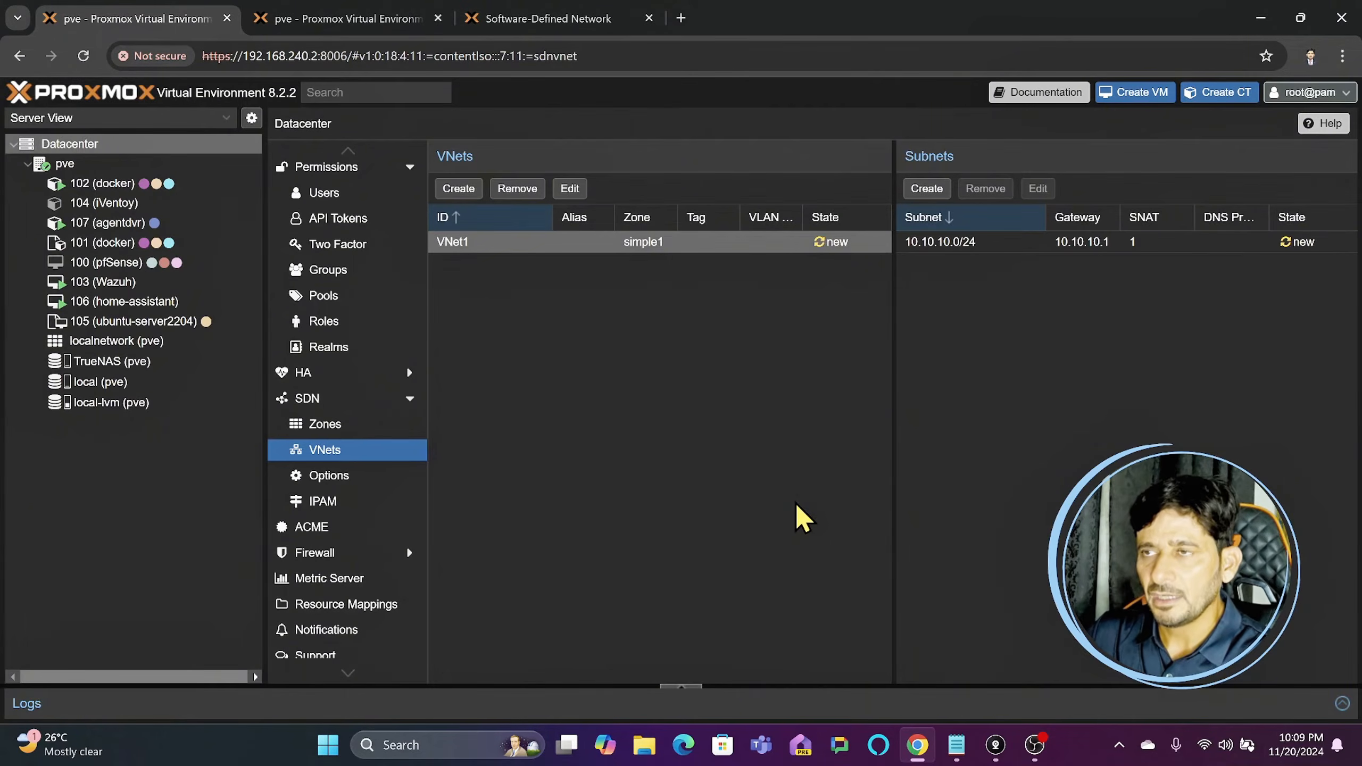
pyautogui.click(934, 247)
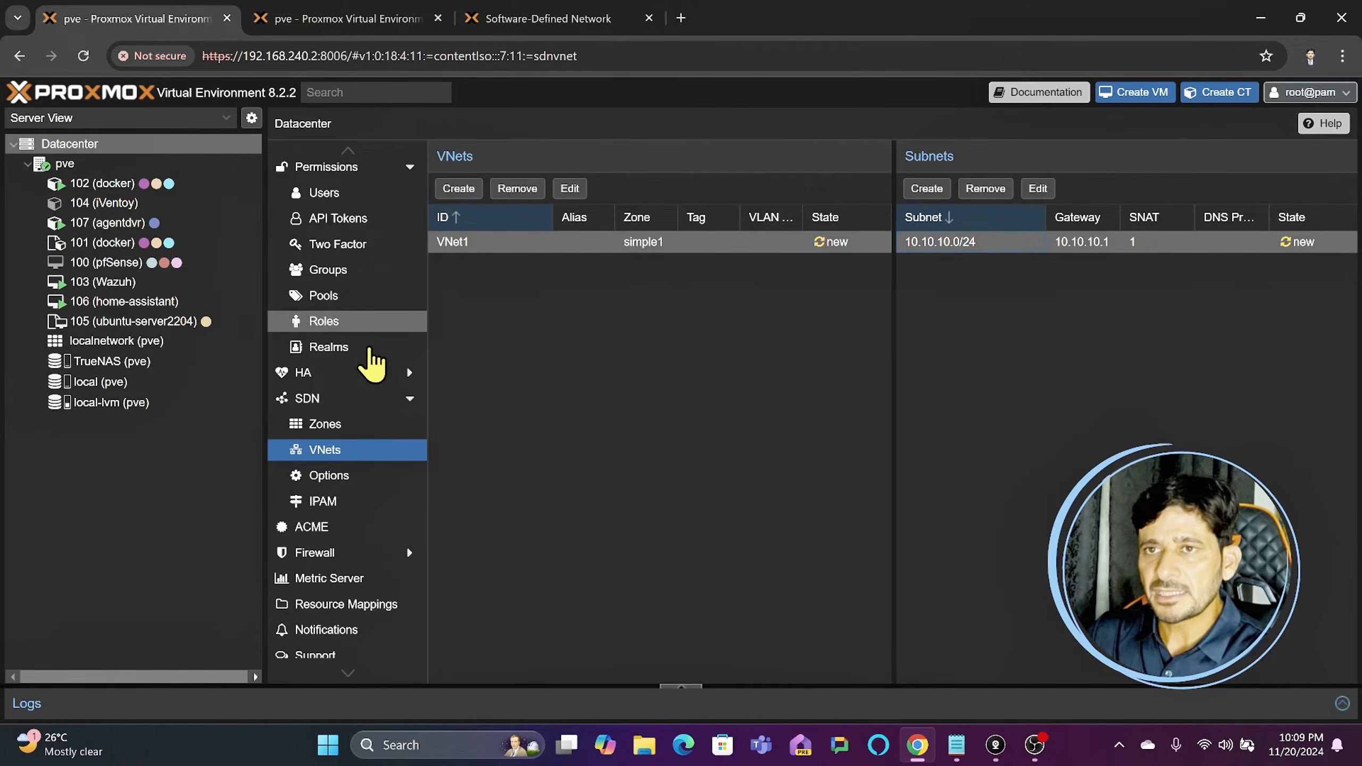
# - Check the automatic DHCP setting of the simple1 zone, leaving its settings as they are
pyautogui.click(334, 427)
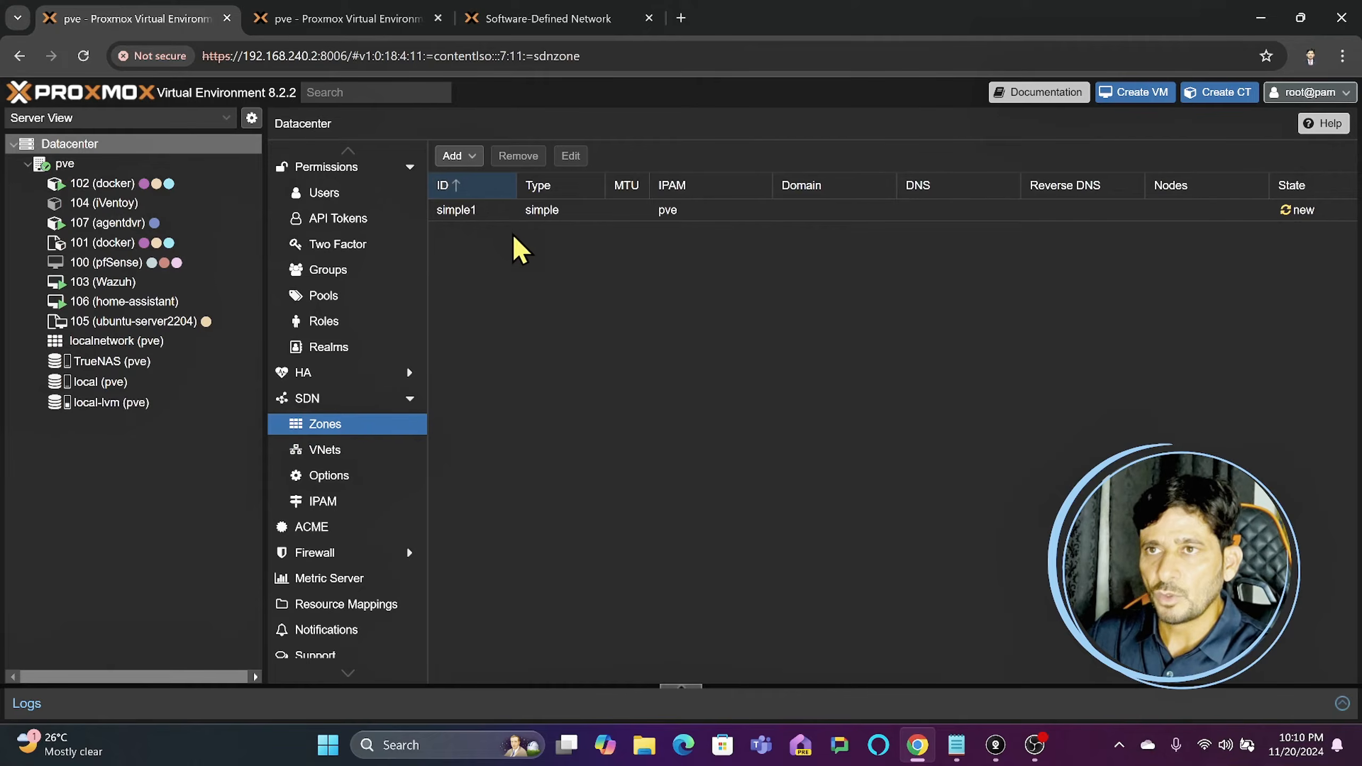
pyautogui.click(485, 210)
pyautogui.doubleClick(485, 210)
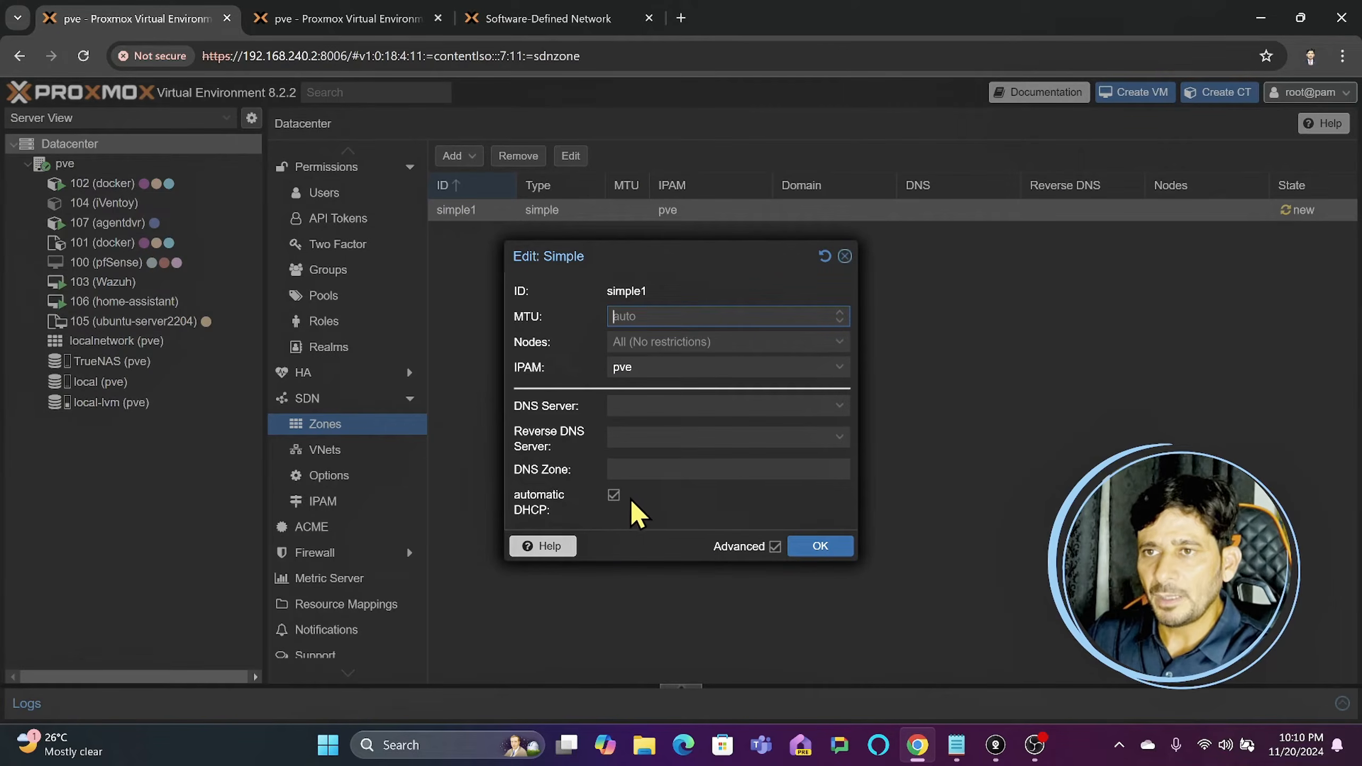
pyautogui.click(812, 547)
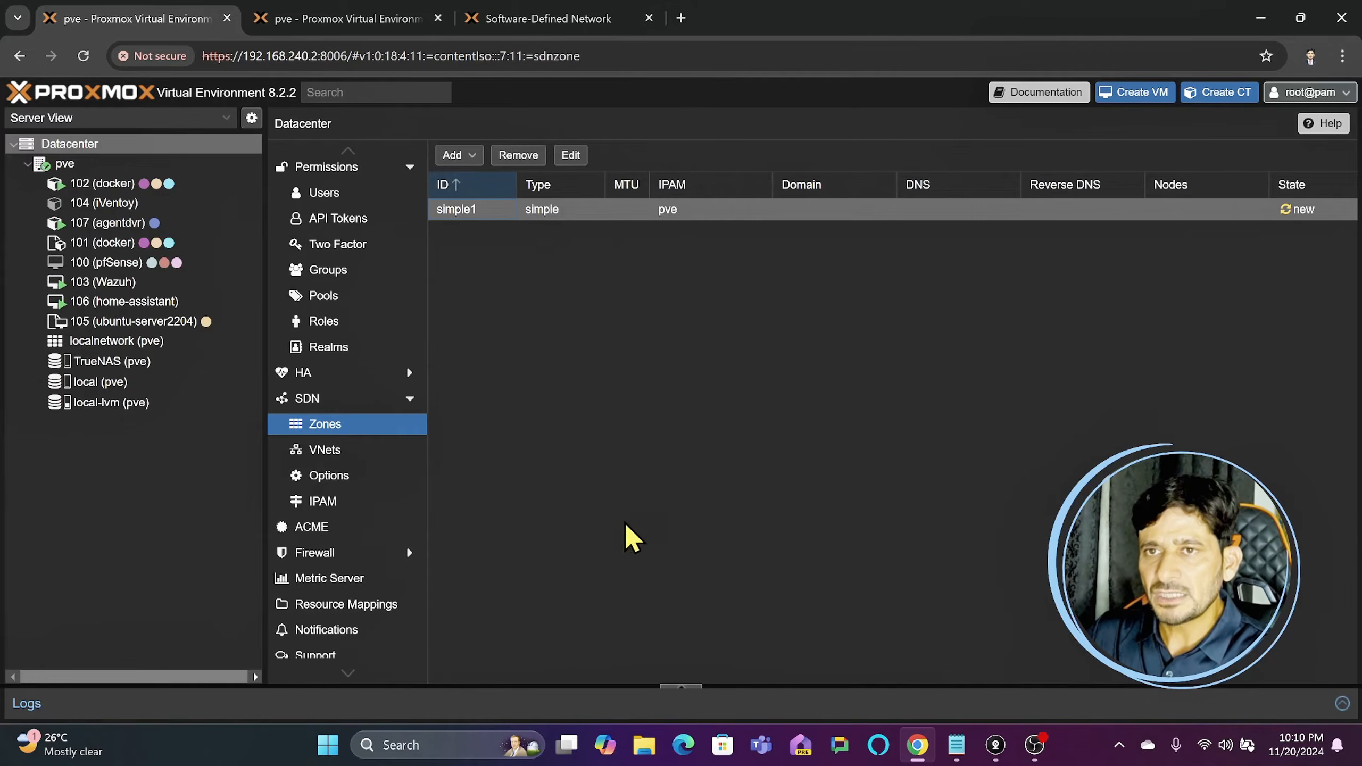
# - Add a DHCP range from 10.10.10.100 to 10.10.10.200 to VNet1's 10.10.10.0/24 subnet
pyautogui.click(332, 451)
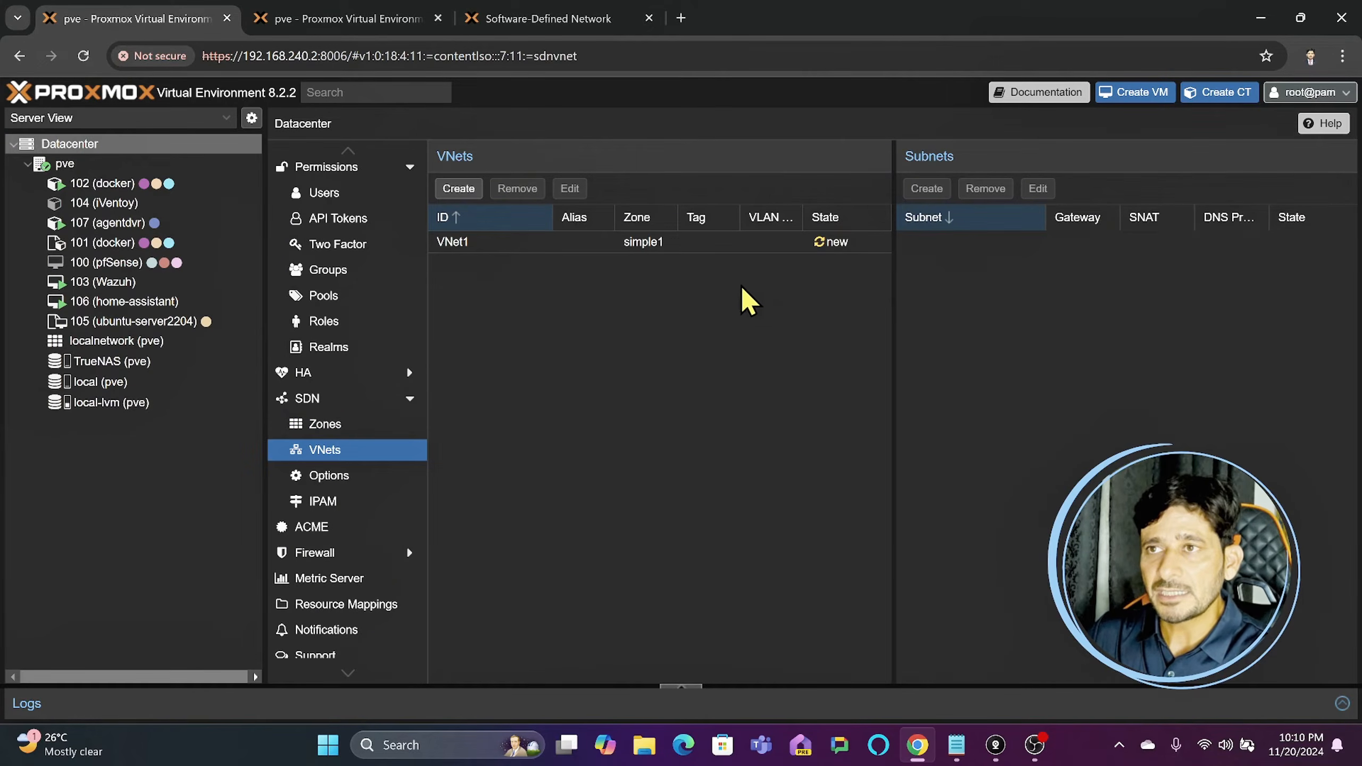
pyautogui.click(462, 241)
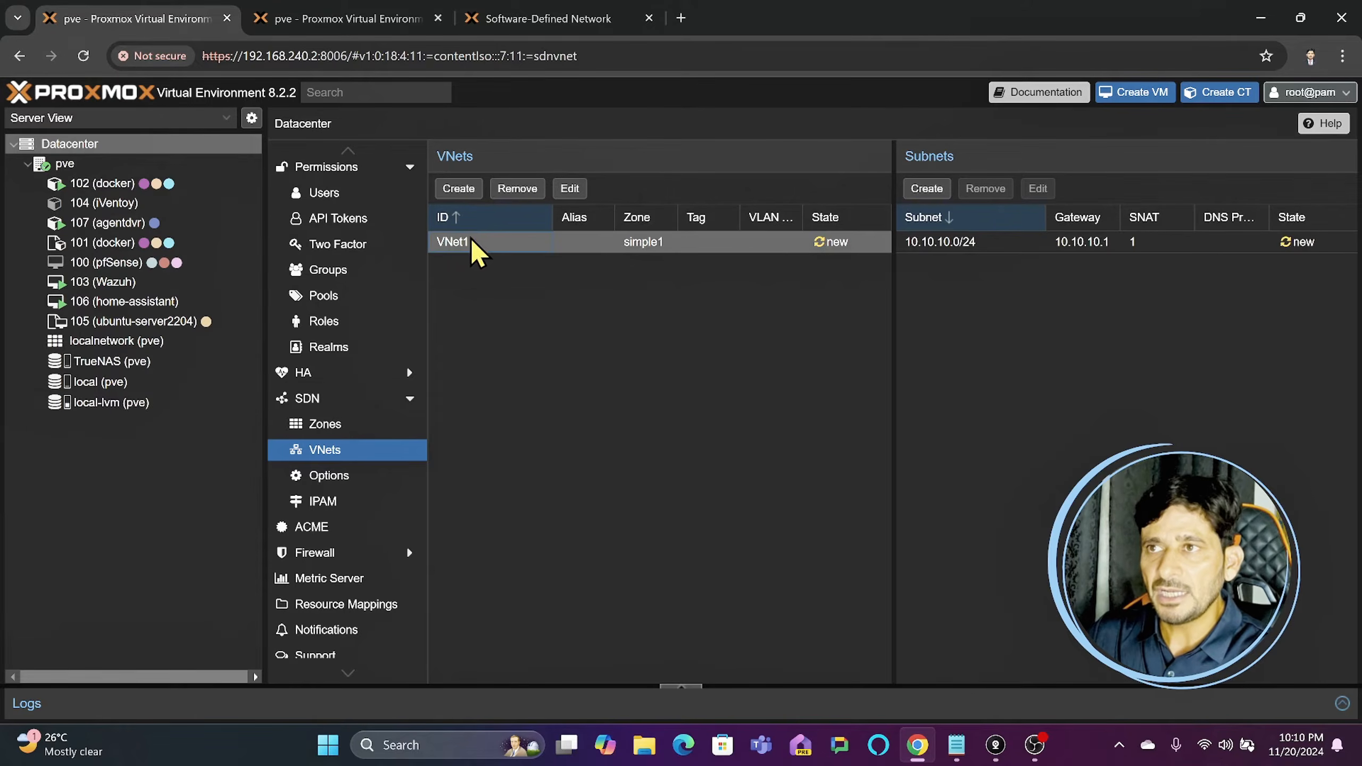
pyautogui.click(930, 240)
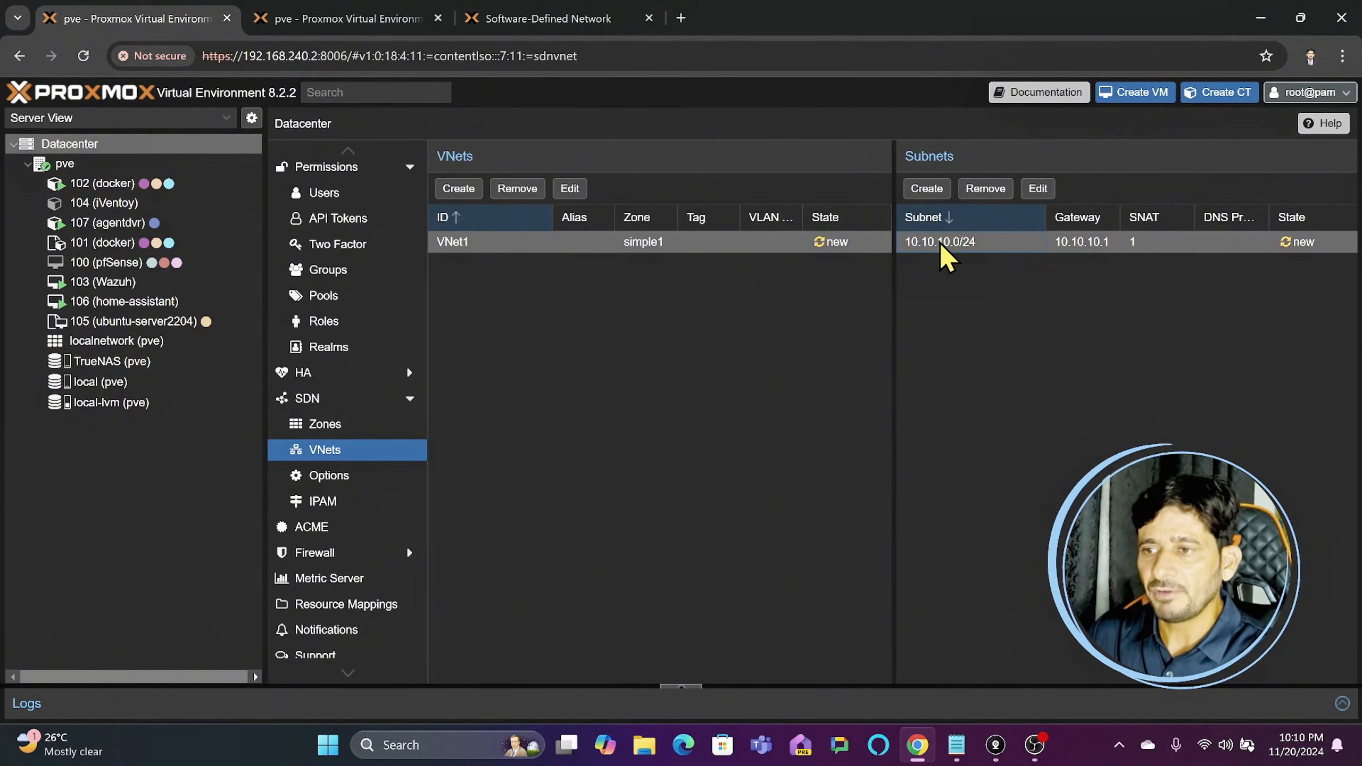
pyautogui.doubleClick(941, 252)
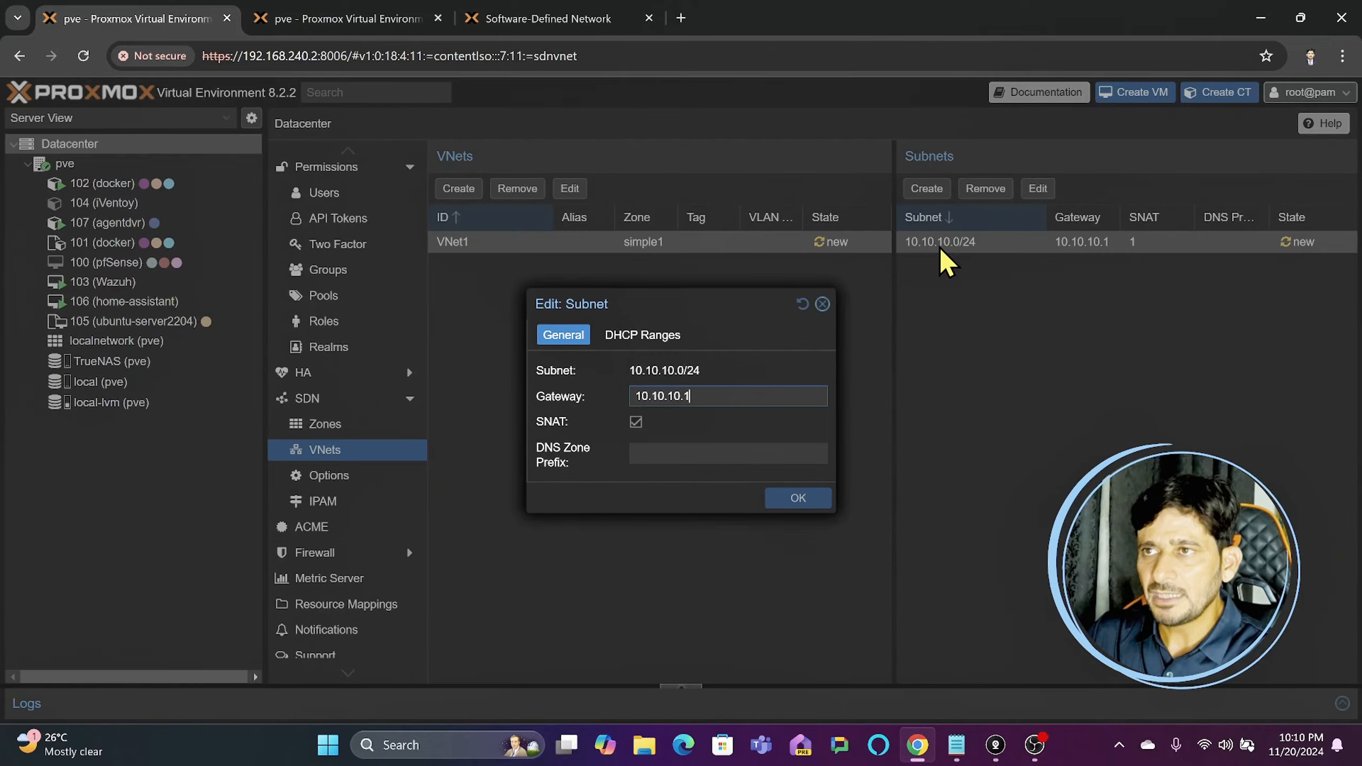
pyautogui.click(640, 337)
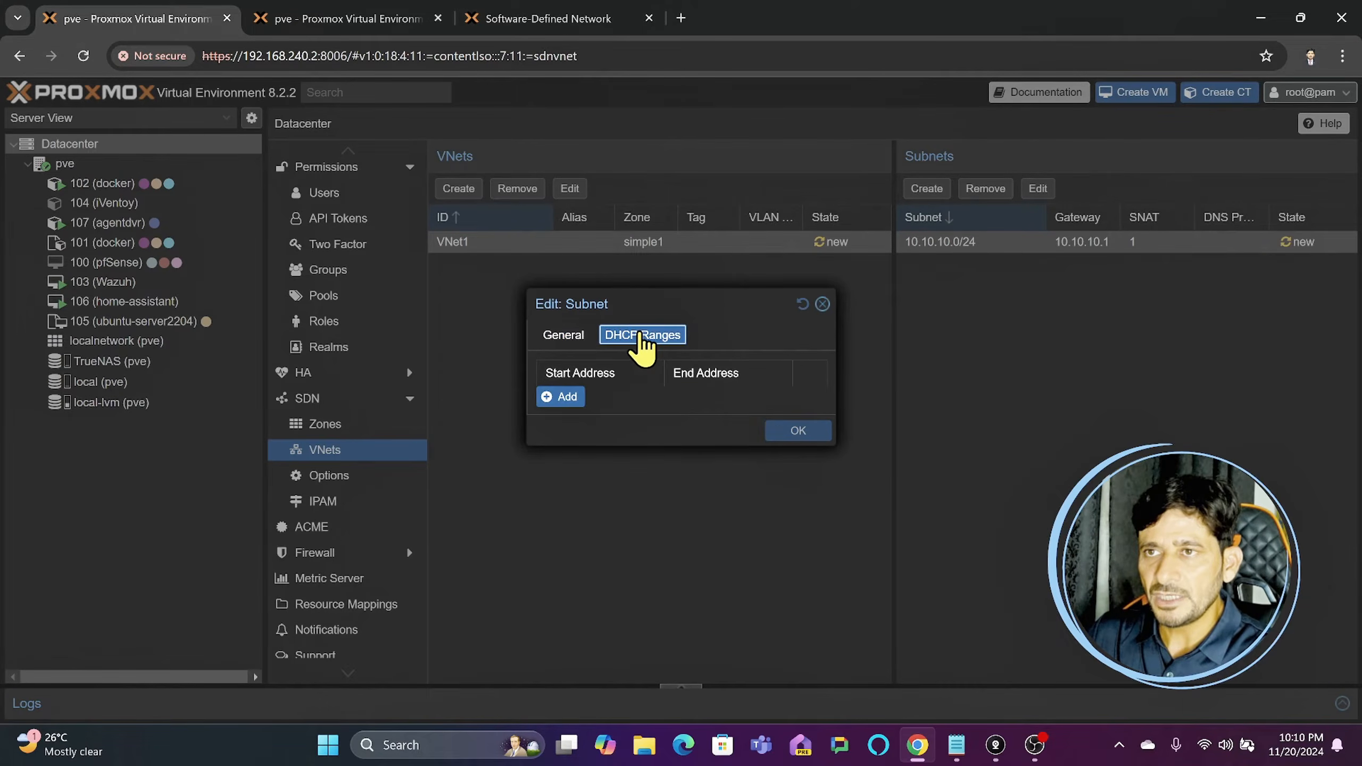
pyautogui.click(568, 398)
pyautogui.click(592, 398)
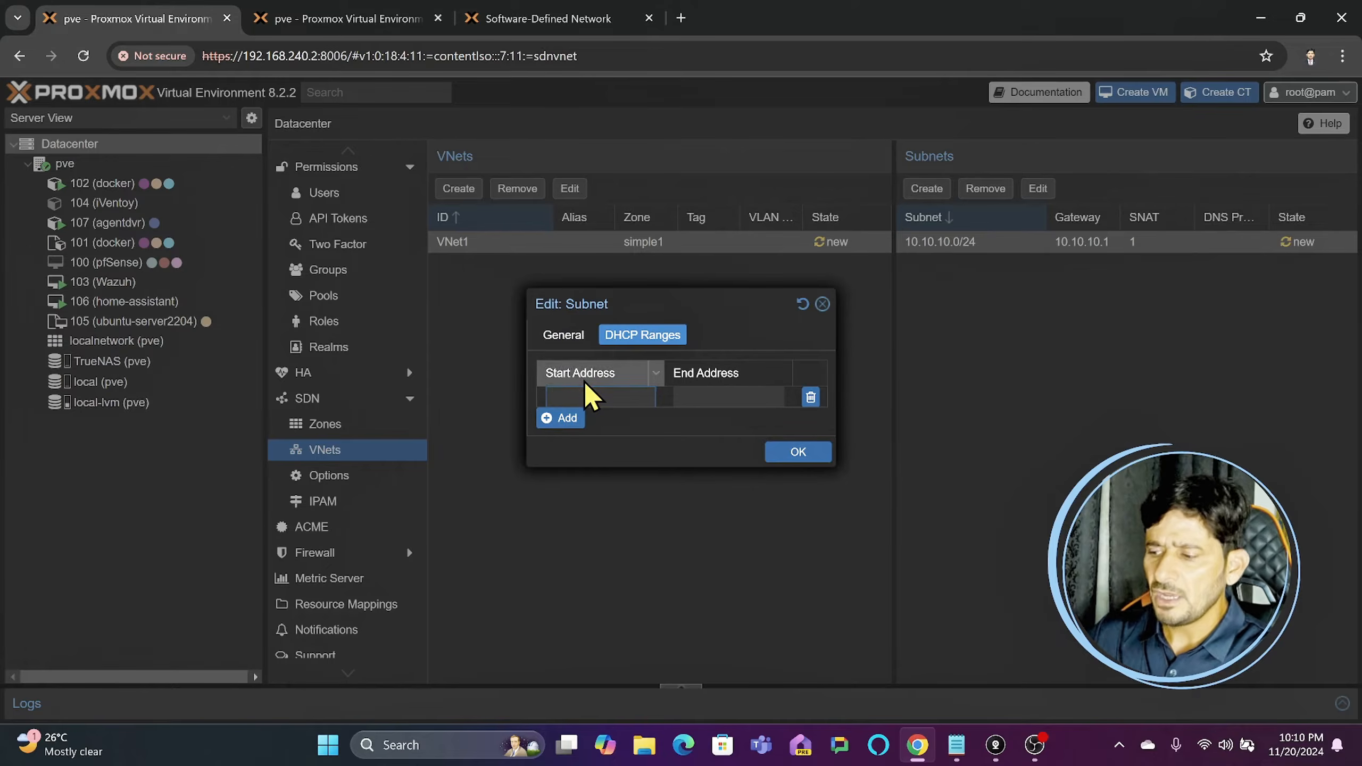
pyautogui.write('10.10.10.')
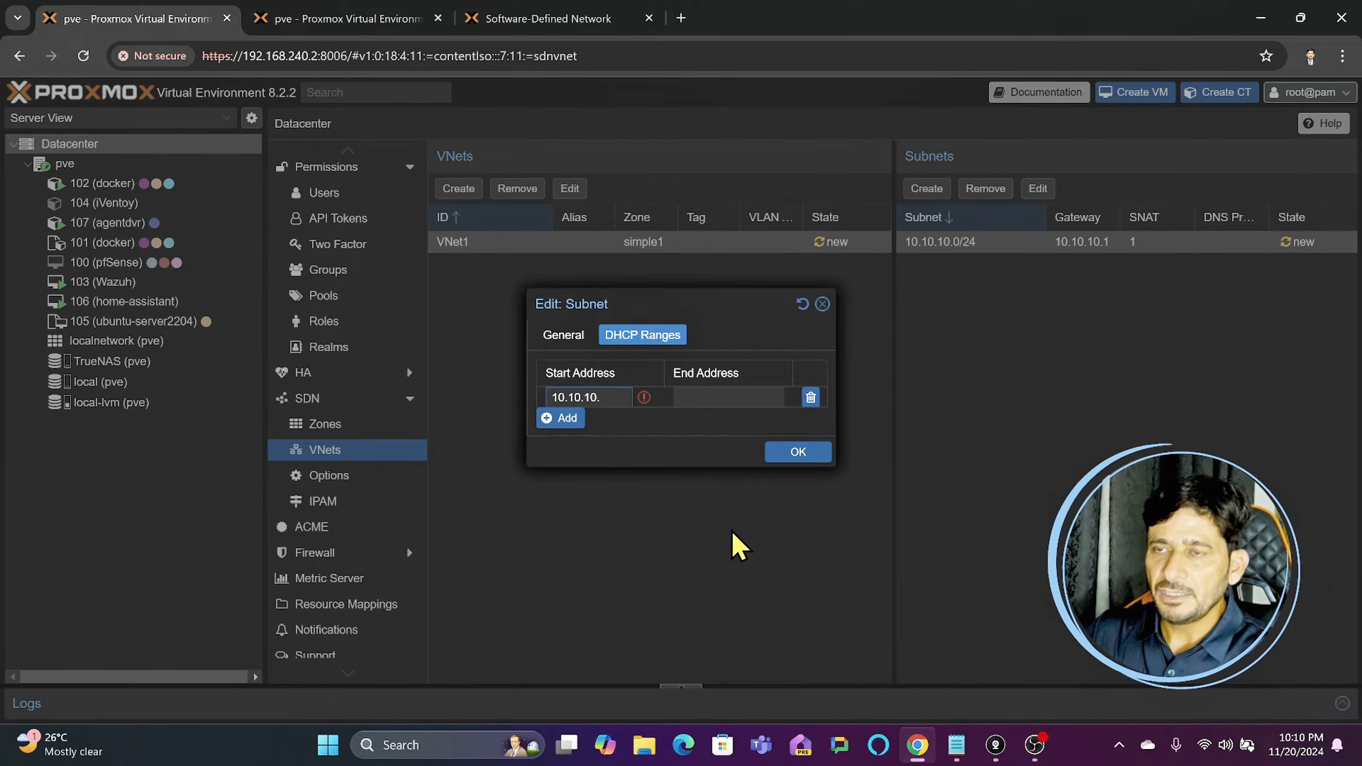
pyautogui.write('100')
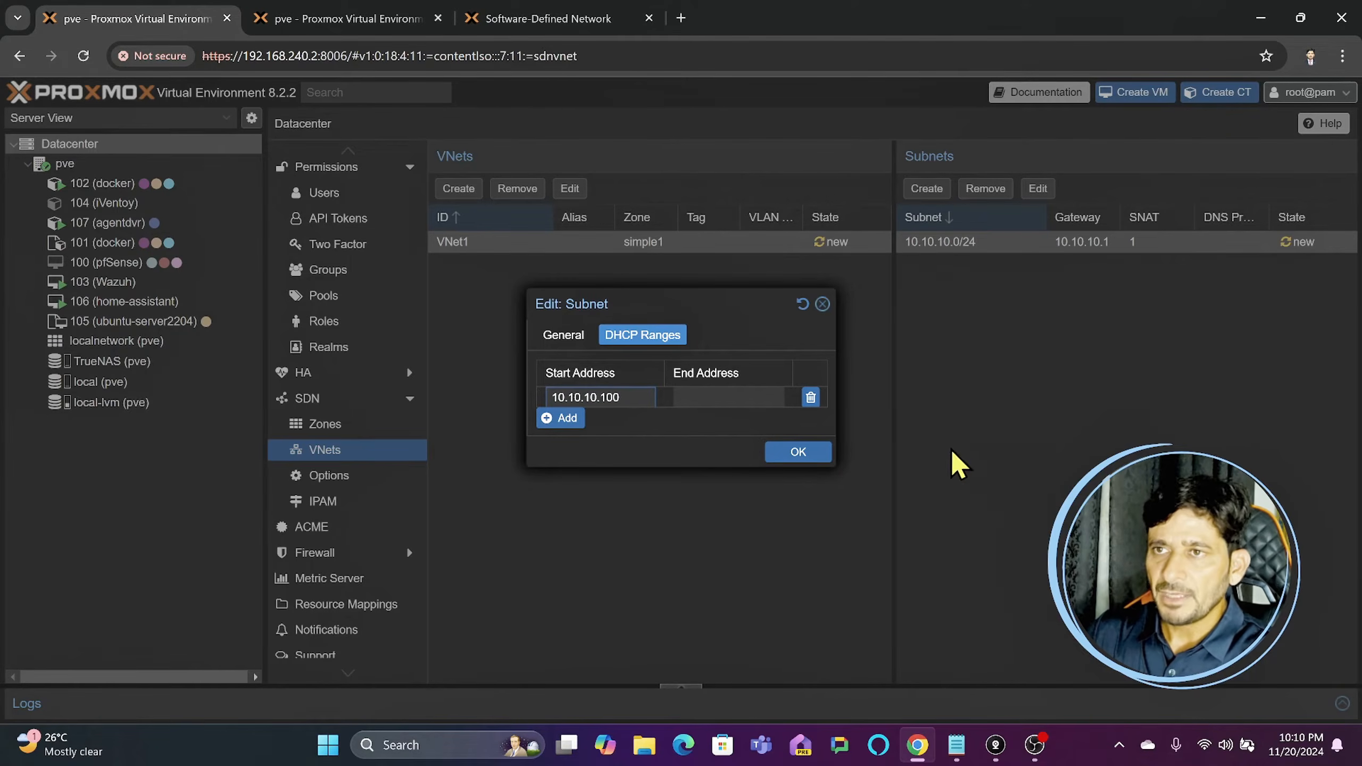
pyautogui.click(724, 397)
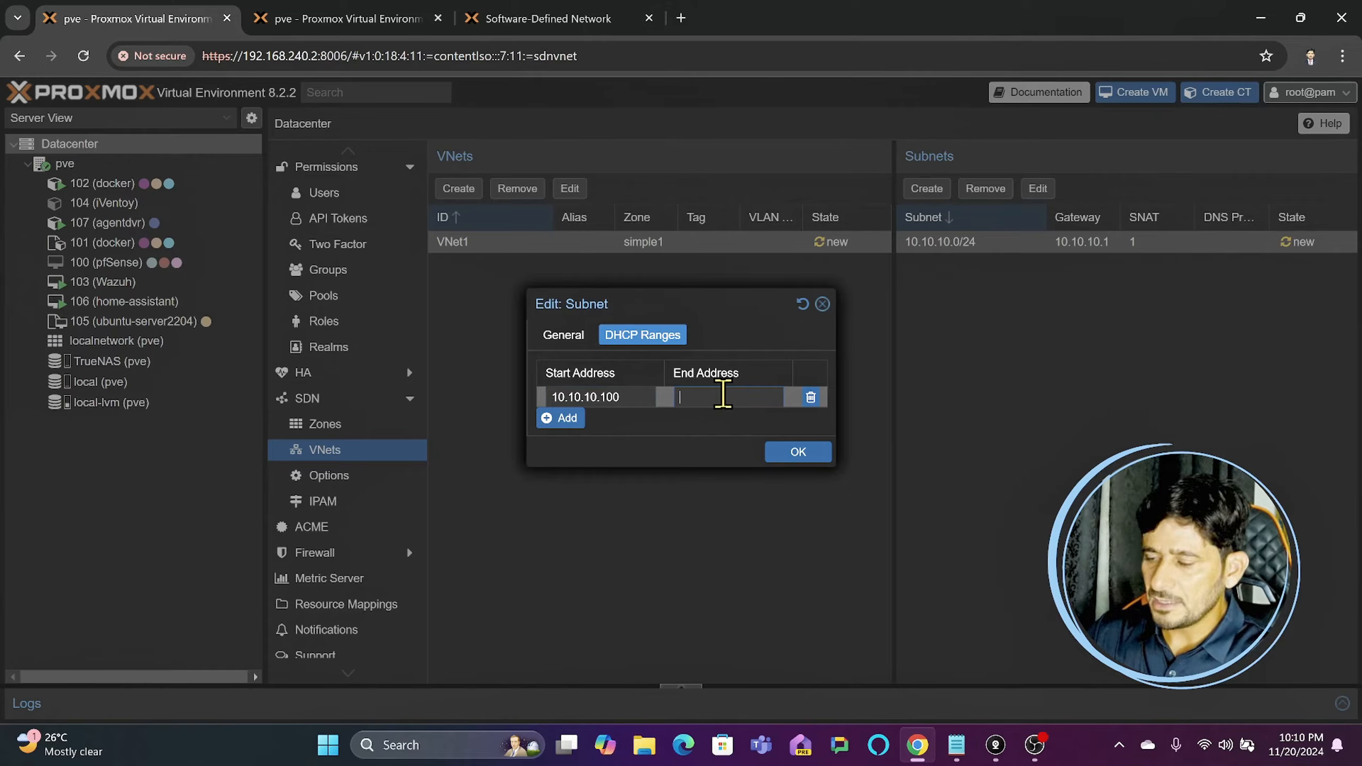
pyautogui.write('10.10.10')
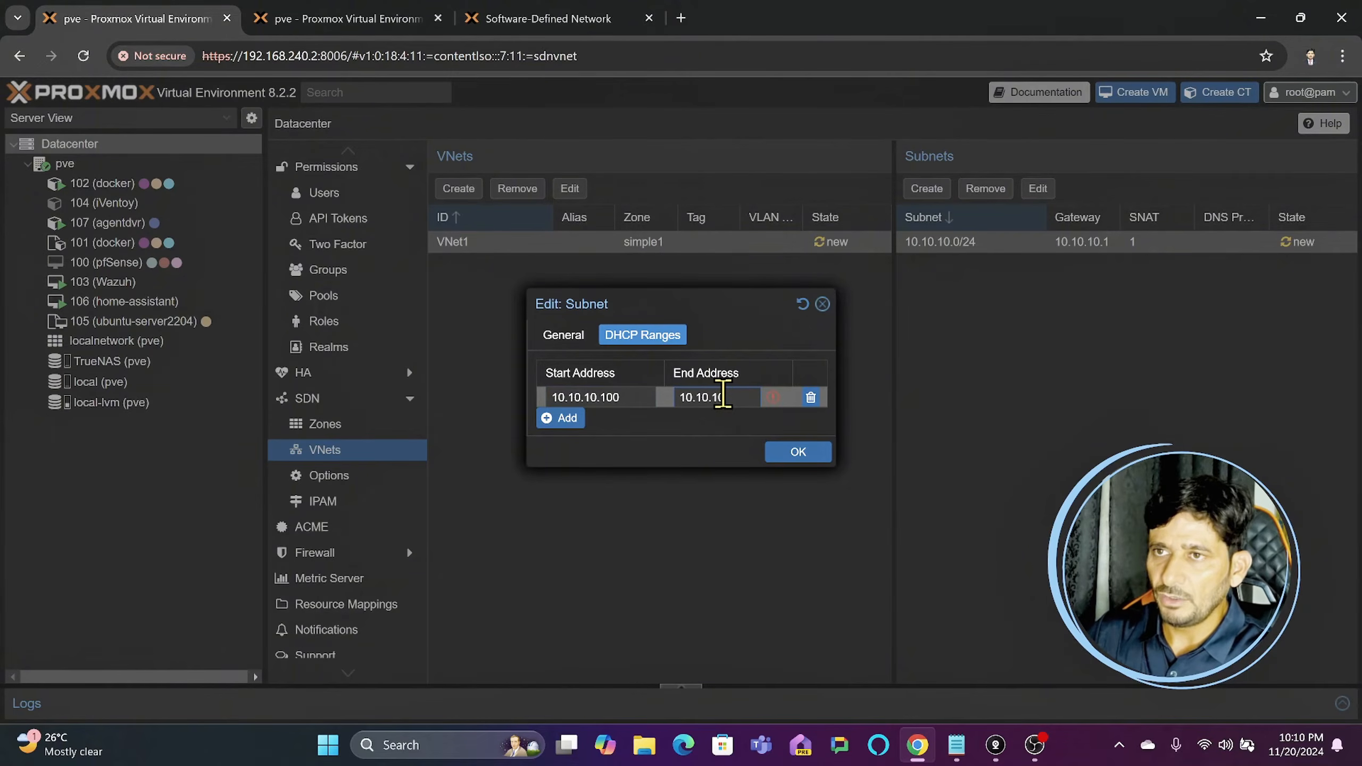
pyautogui.write('.200')
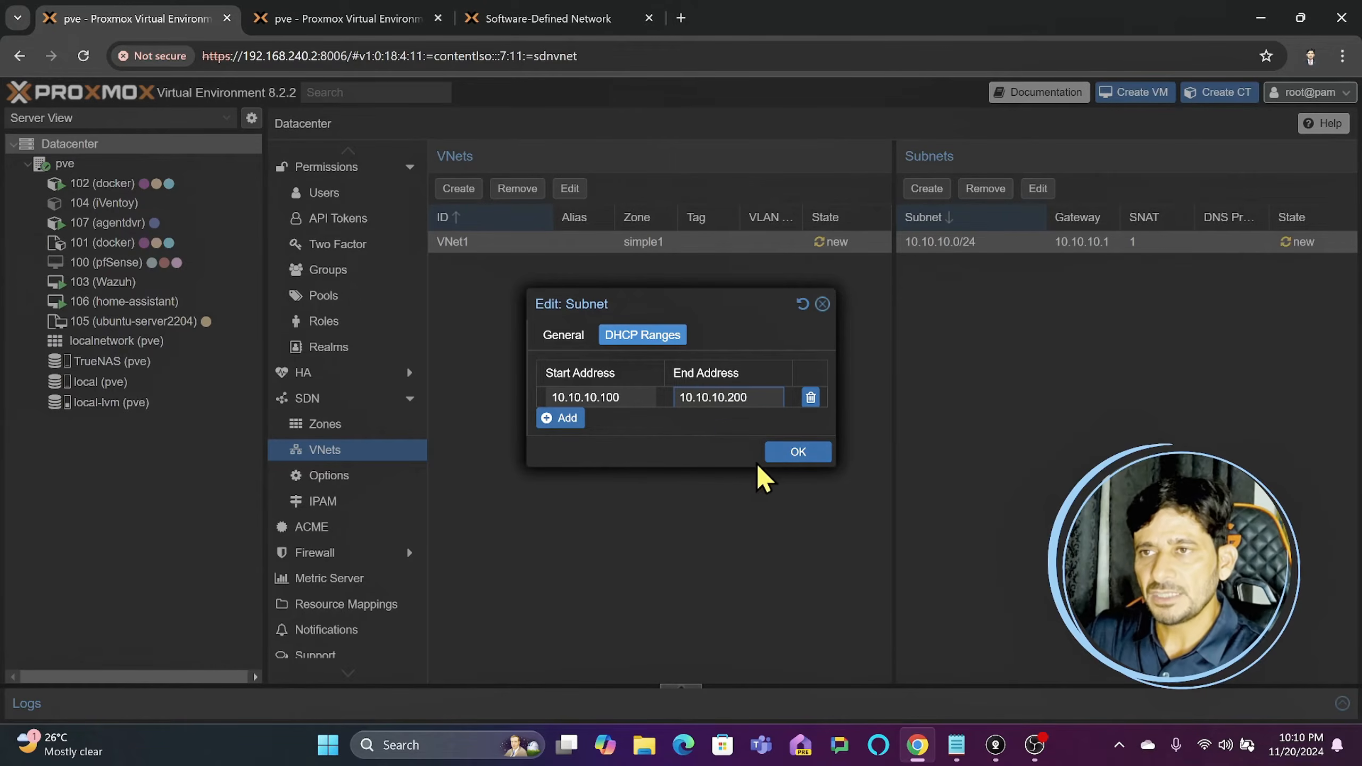
pyautogui.click(793, 456)
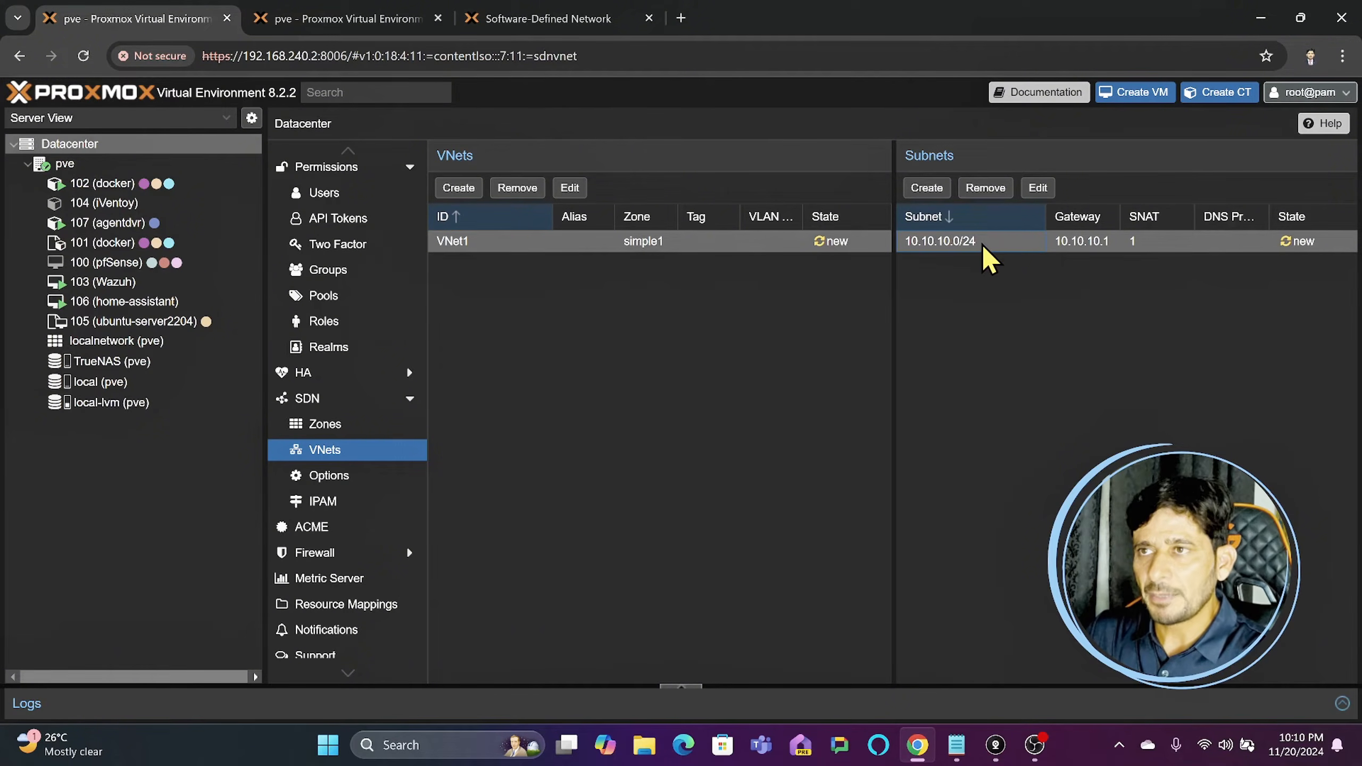
# - Review the state of the simple1 zone, VNet1 and its subnet for pending changes
pyautogui.click(324, 424)
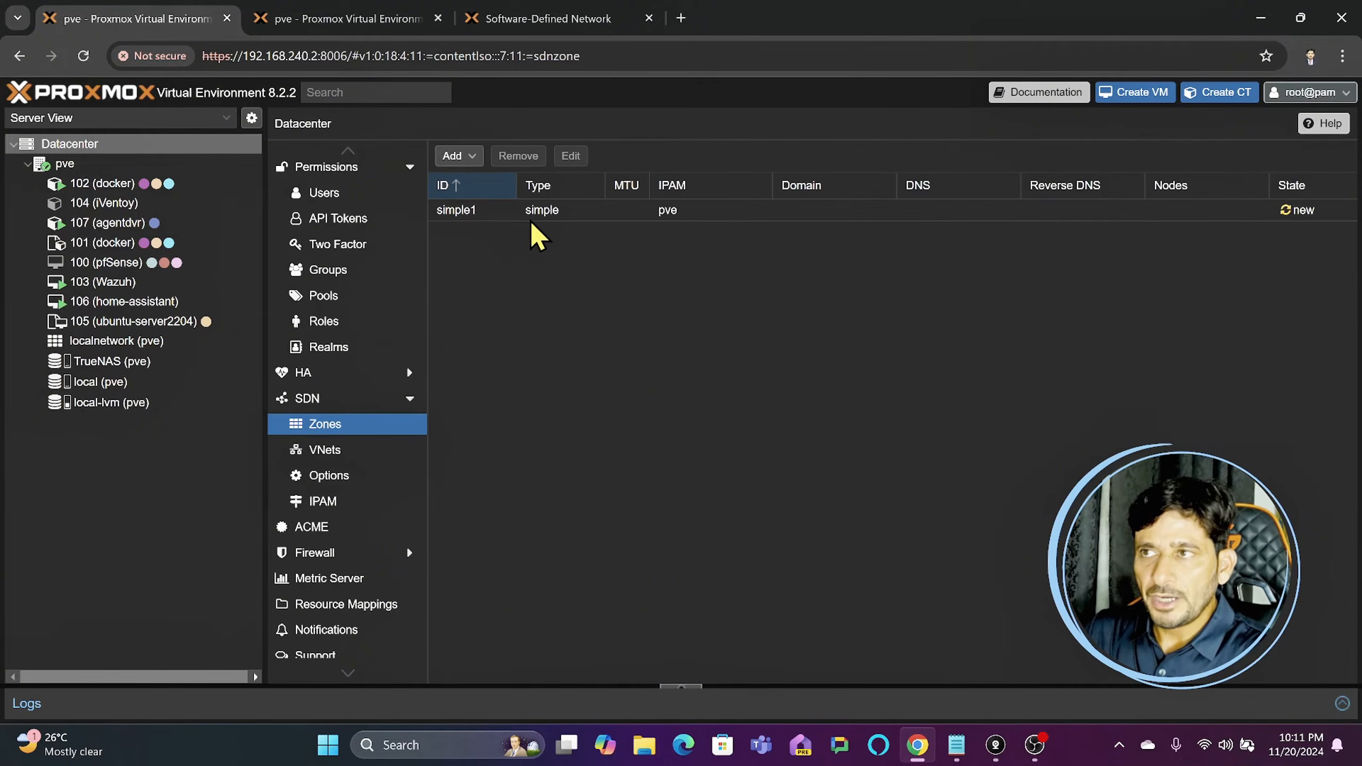
pyautogui.moveTo(1304, 213)
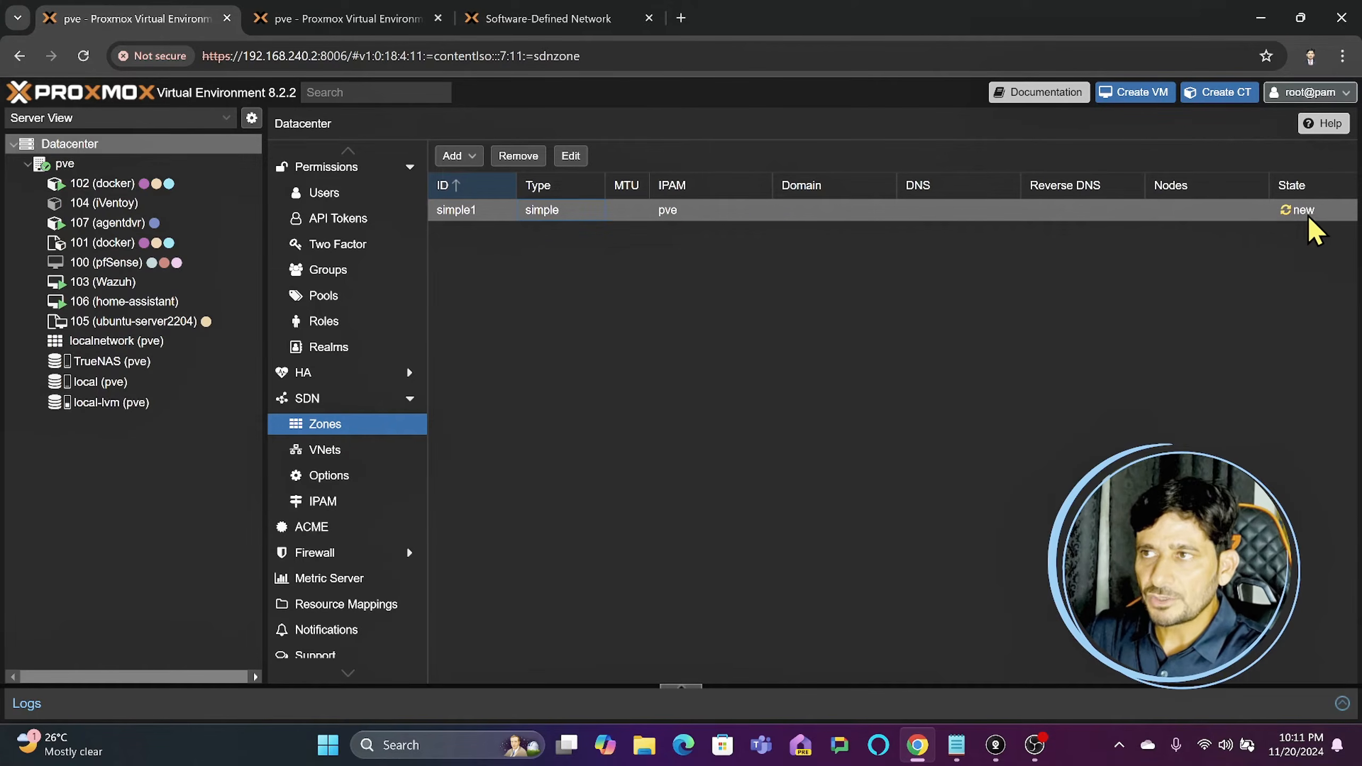
pyautogui.click(338, 450)
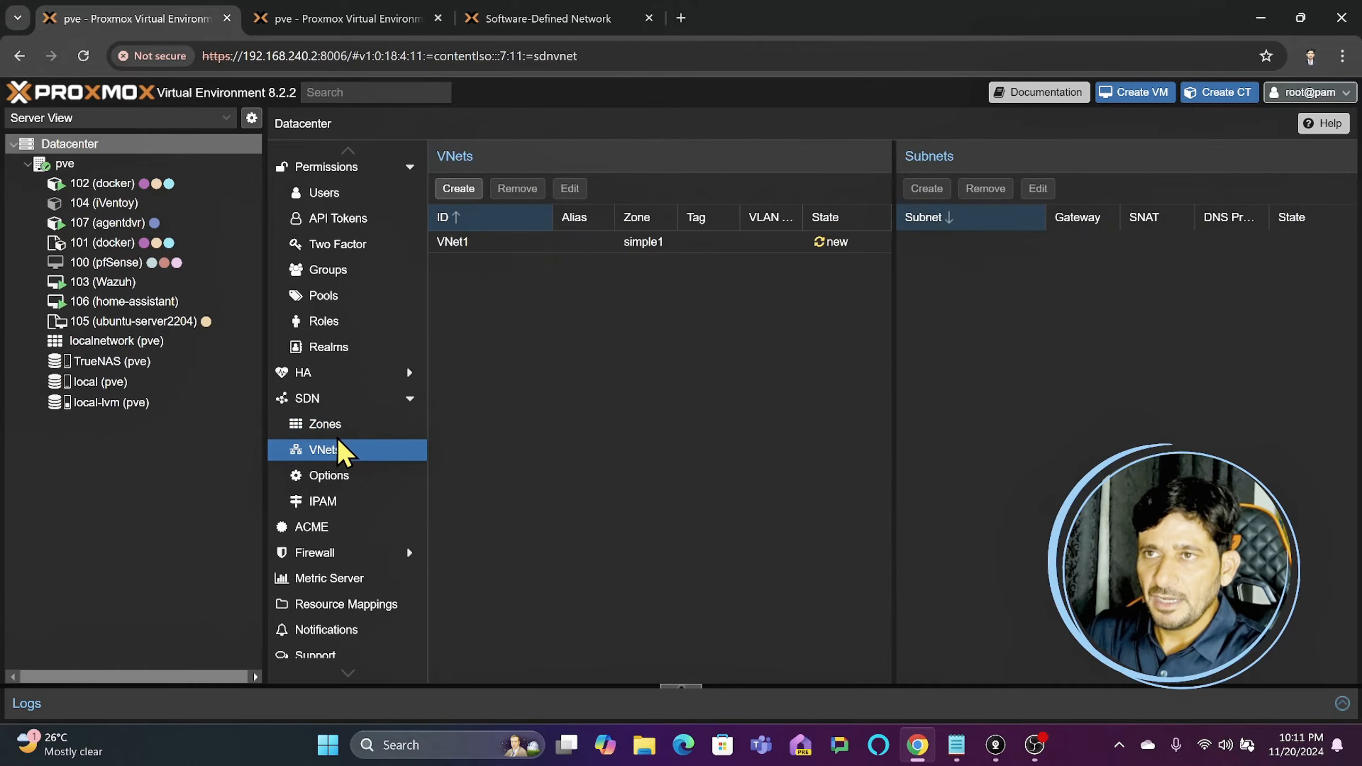
pyautogui.click(844, 251)
pyautogui.click(1162, 243)
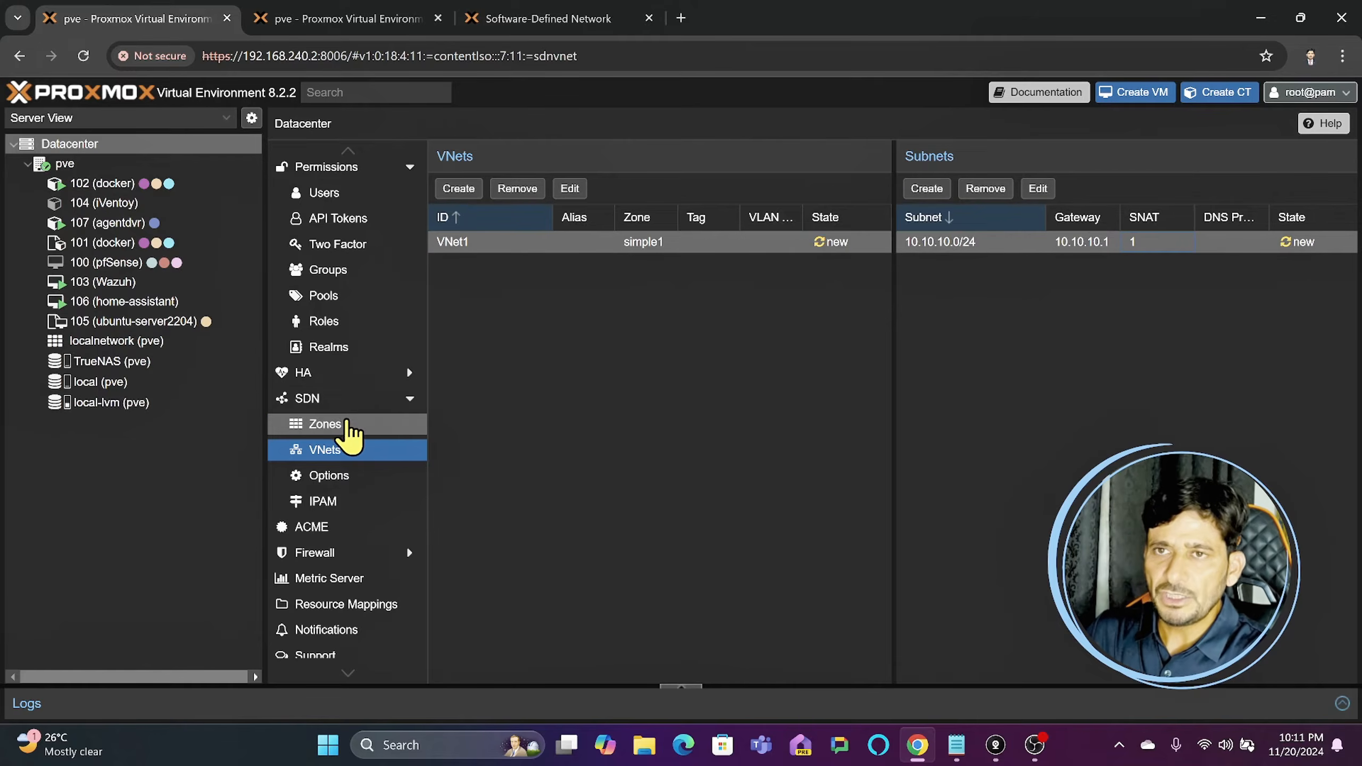
# - Apply the pending SDN configuration and reopen the list of VNets
pyautogui.click(328, 403)
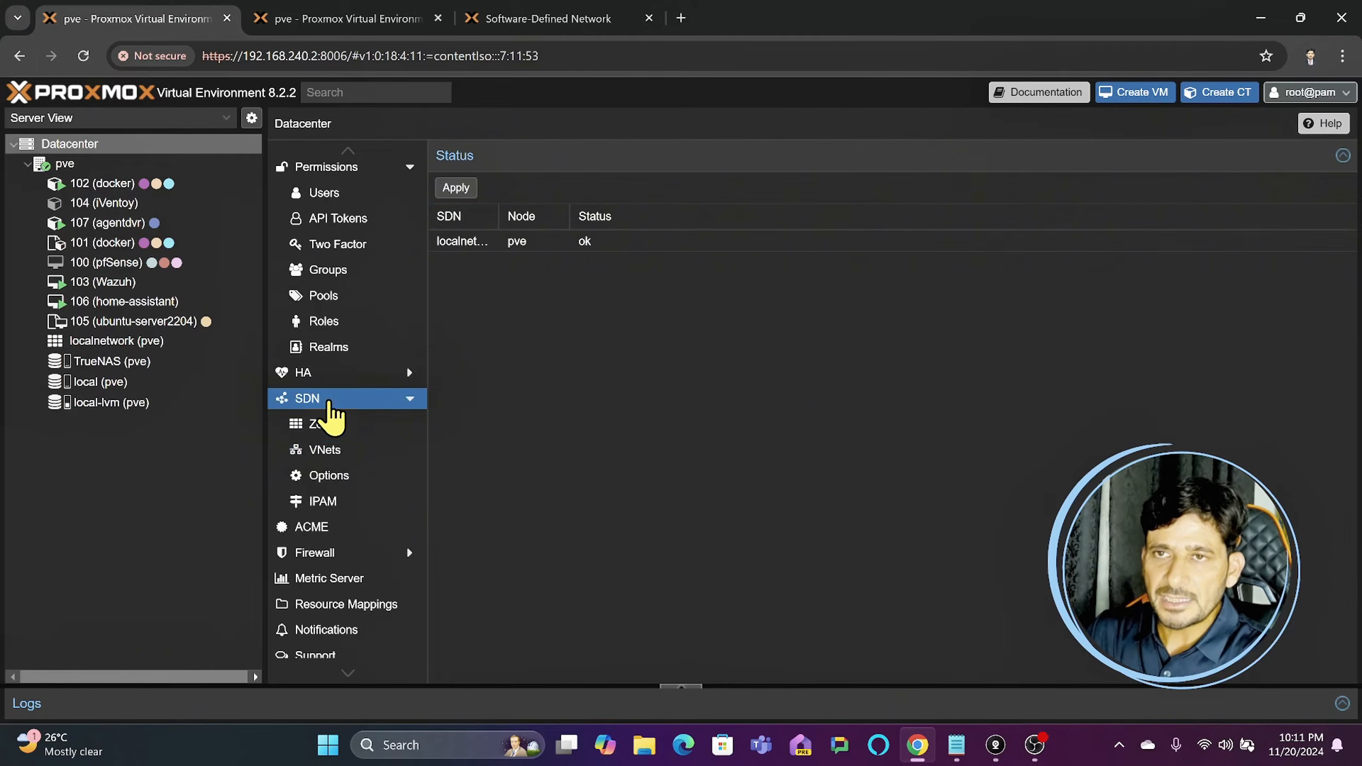
pyautogui.click(456, 188)
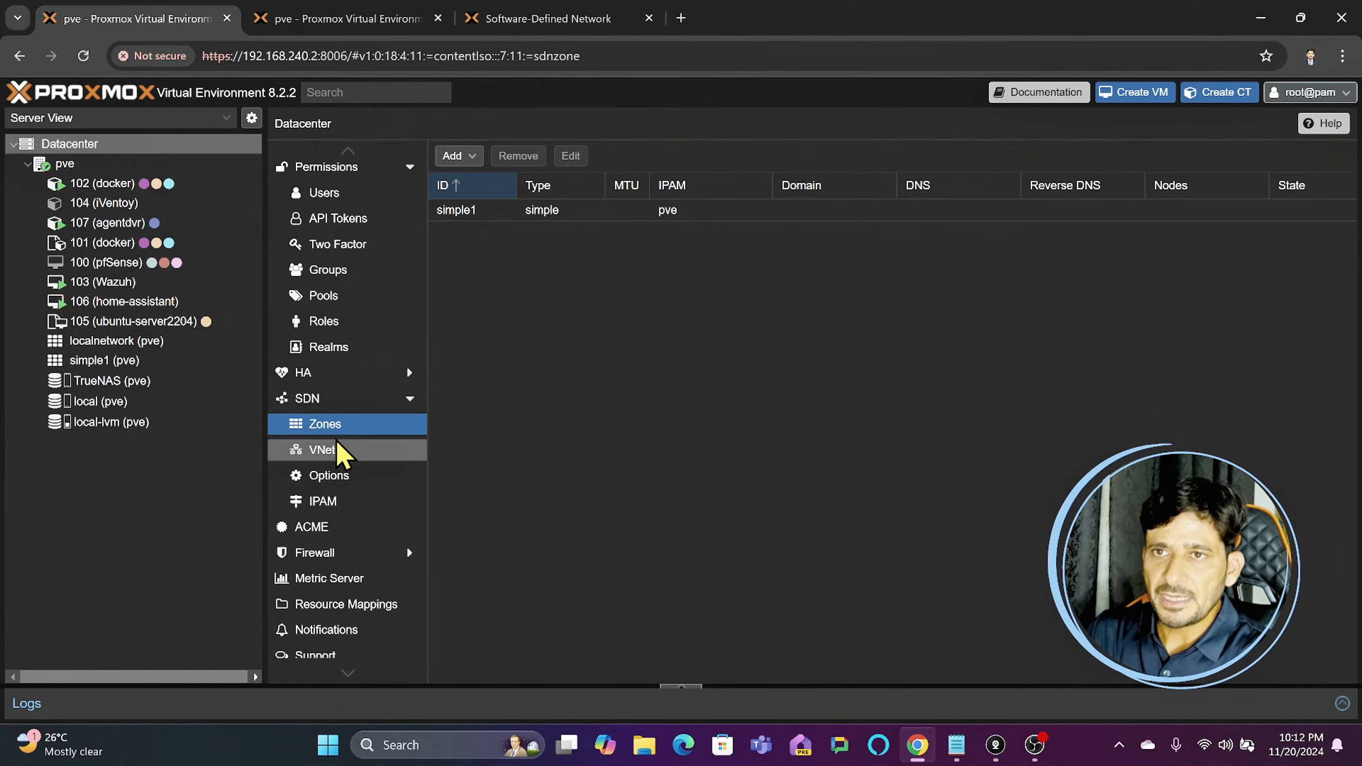
pyautogui.click(334, 457)
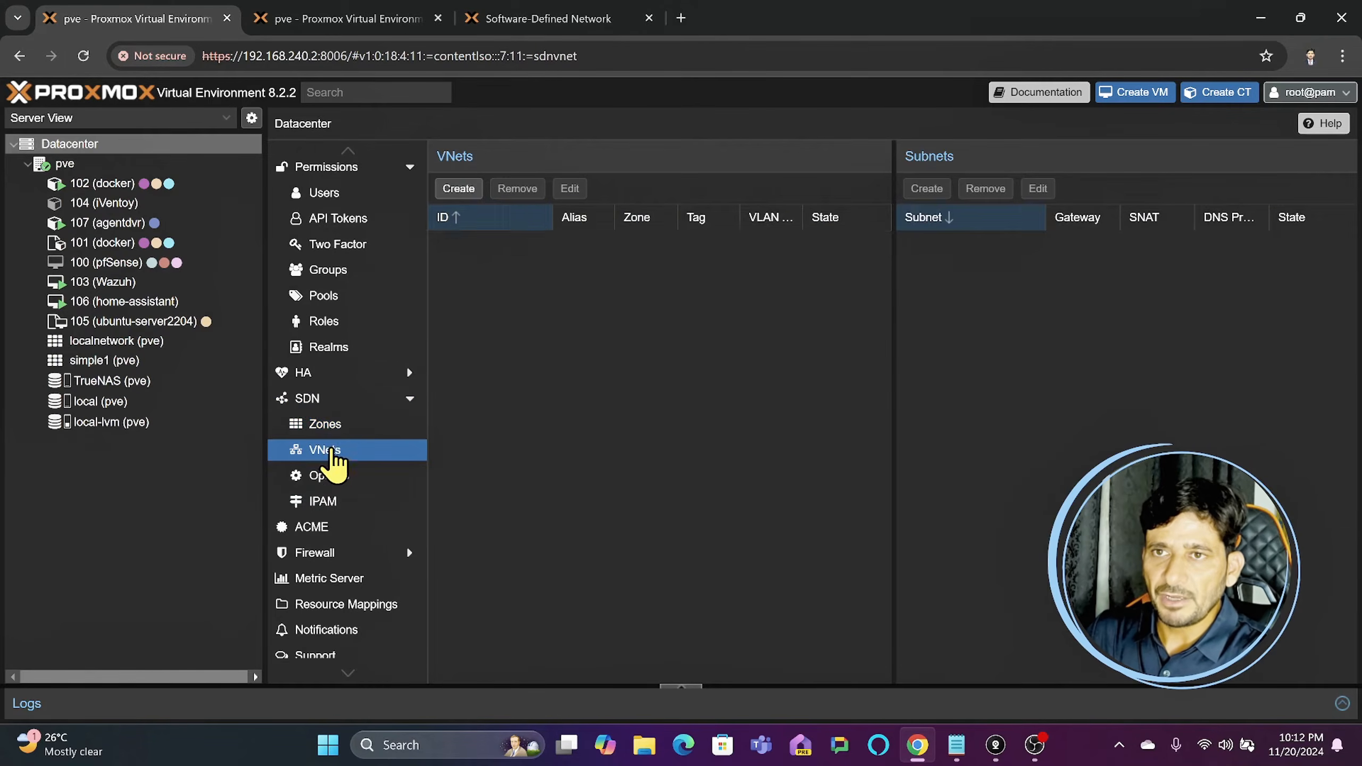
# - Check the simple1 zone, VNet1 and its subnet for any remaining pending state after applying the SDN configuration
pyautogui.click(333, 427)
pyautogui.click(521, 215)
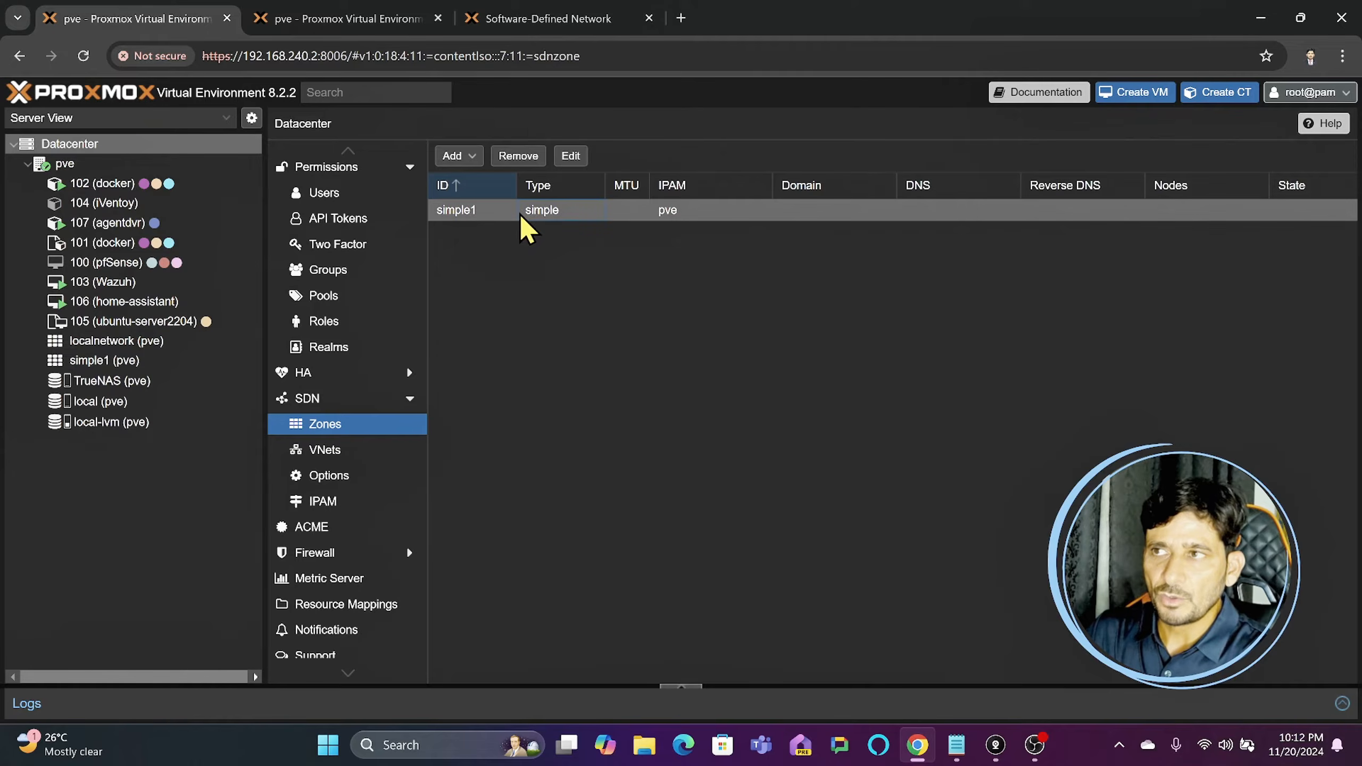
pyautogui.click(351, 450)
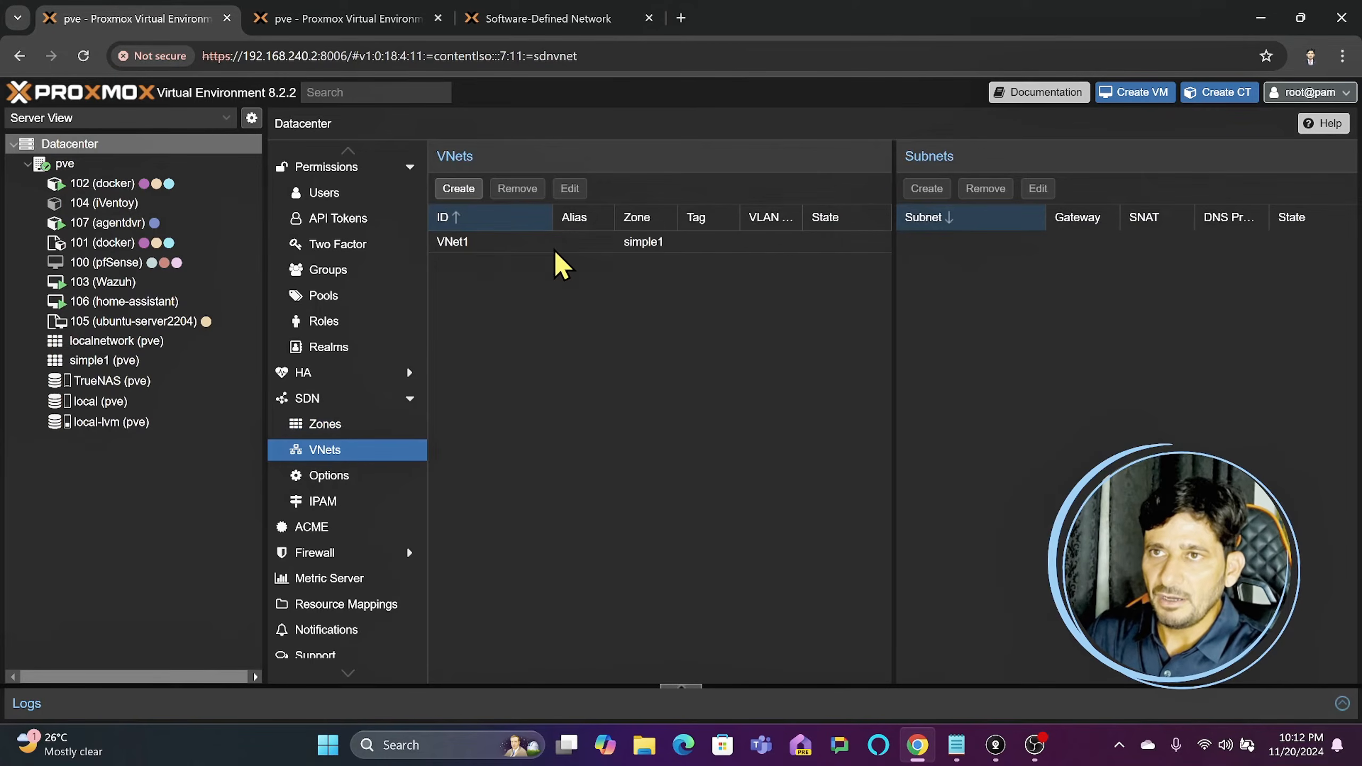
pyautogui.click(541, 248)
pyautogui.click(1146, 241)
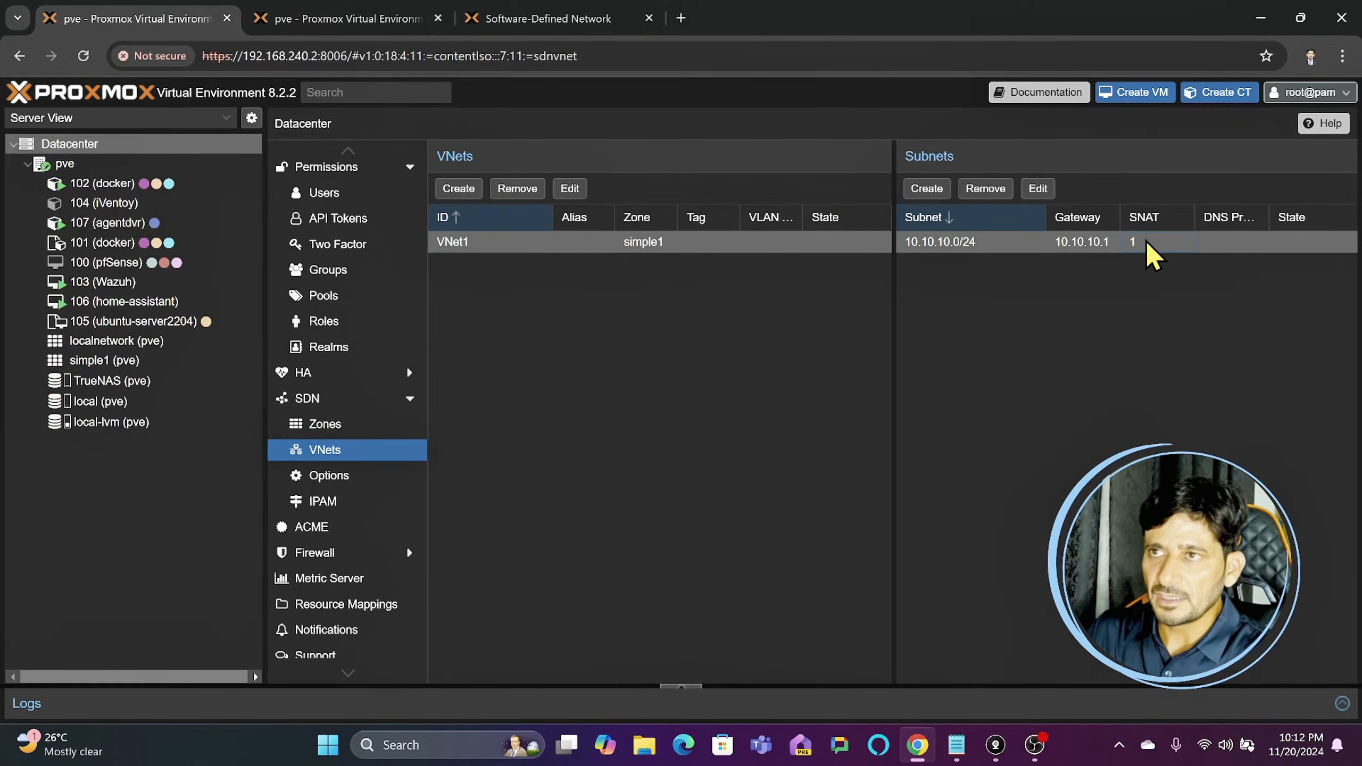
# - Review the SDN IPAM entries for the simple1 zone, VNet1, its subnet and the gateway
pyautogui.click(322, 505)
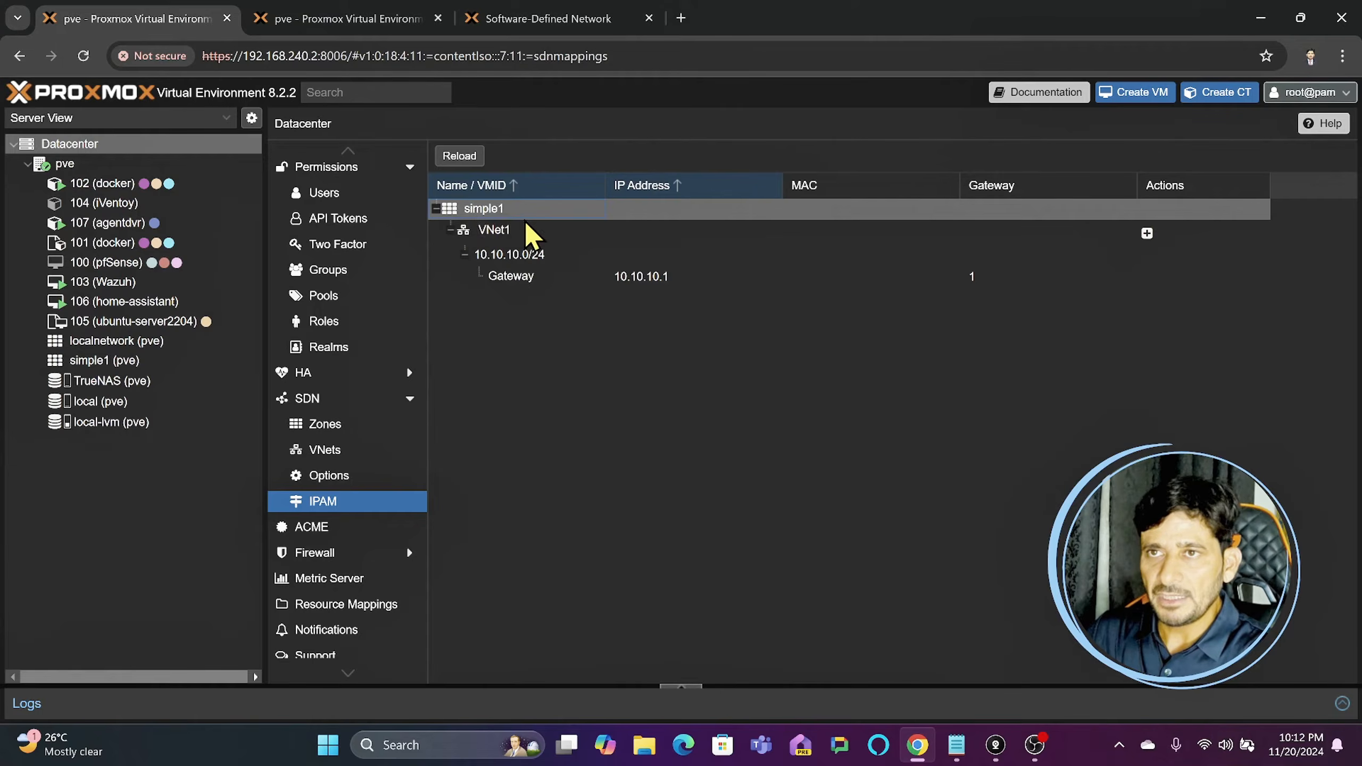
pyautogui.click(500, 231)
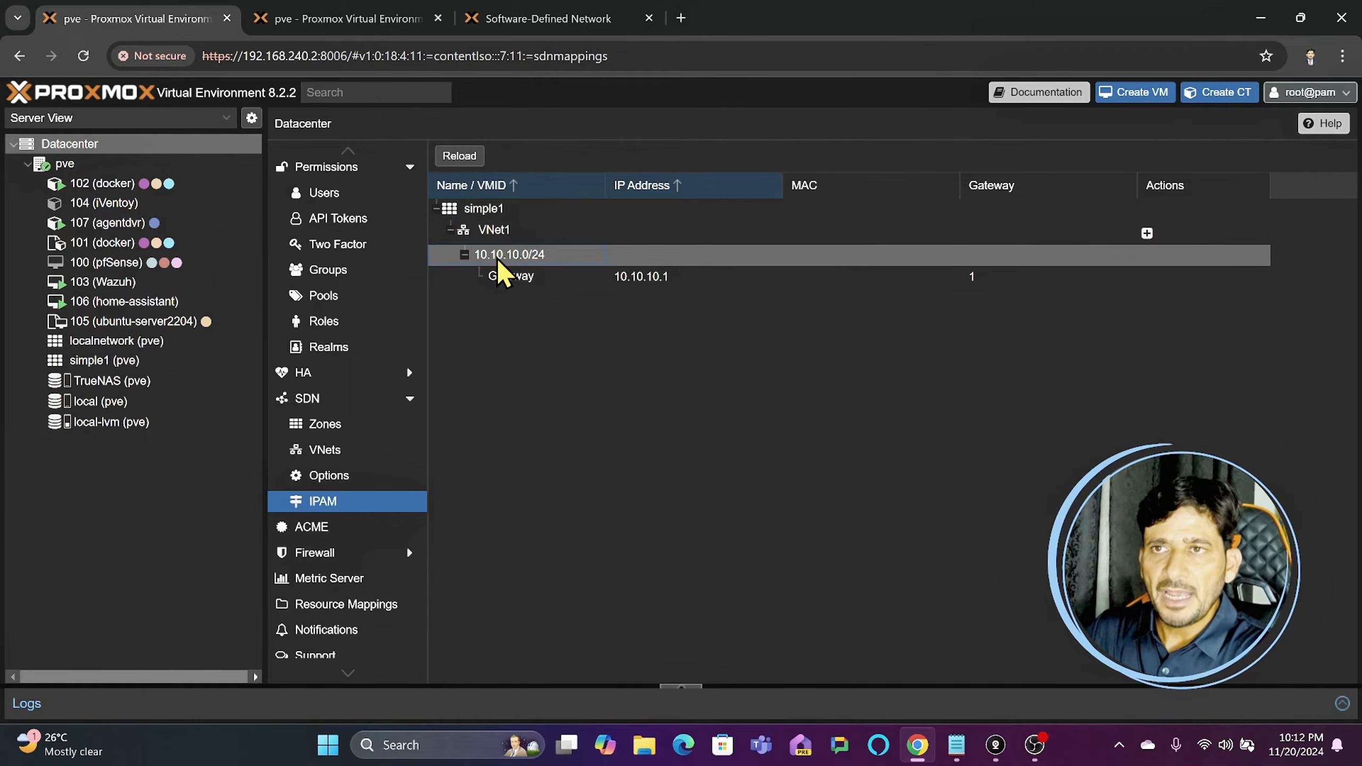
pyautogui.click(530, 276)
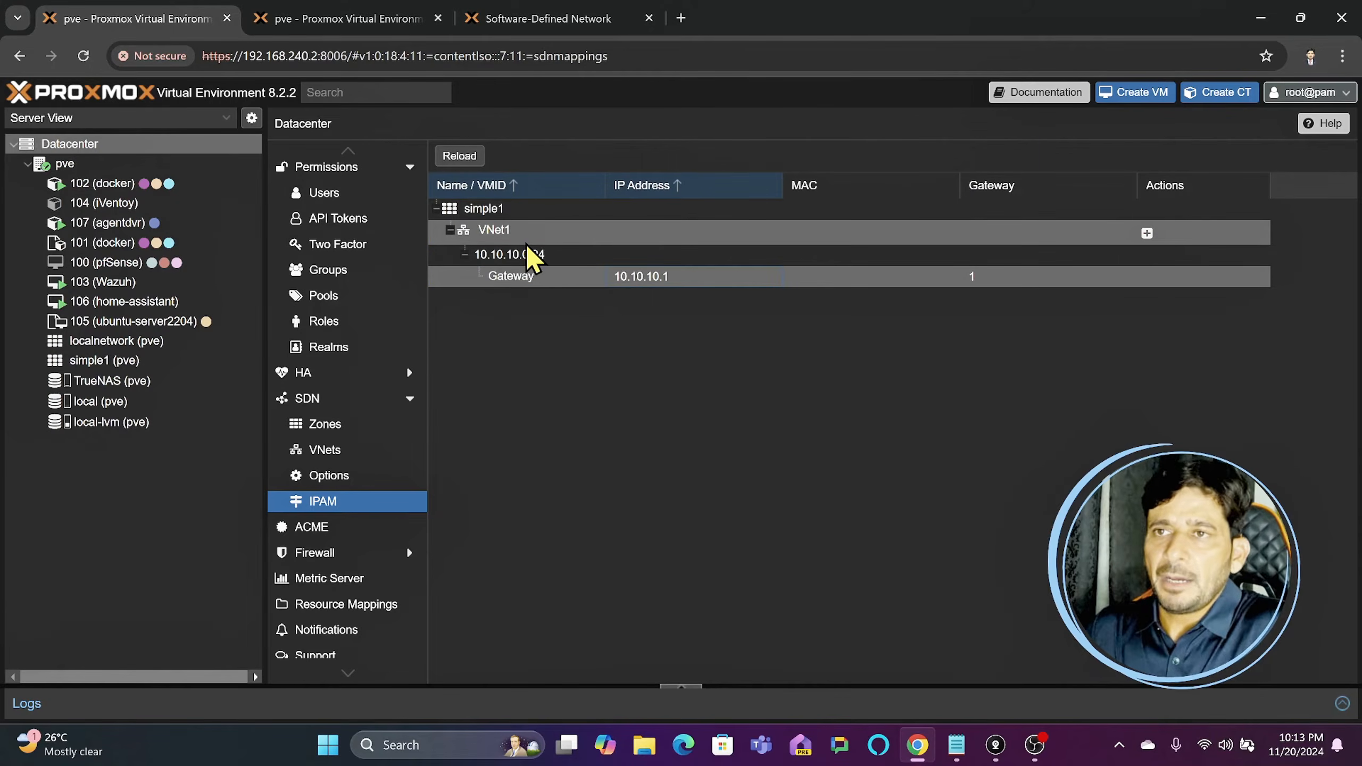
pyautogui.click(512, 229)
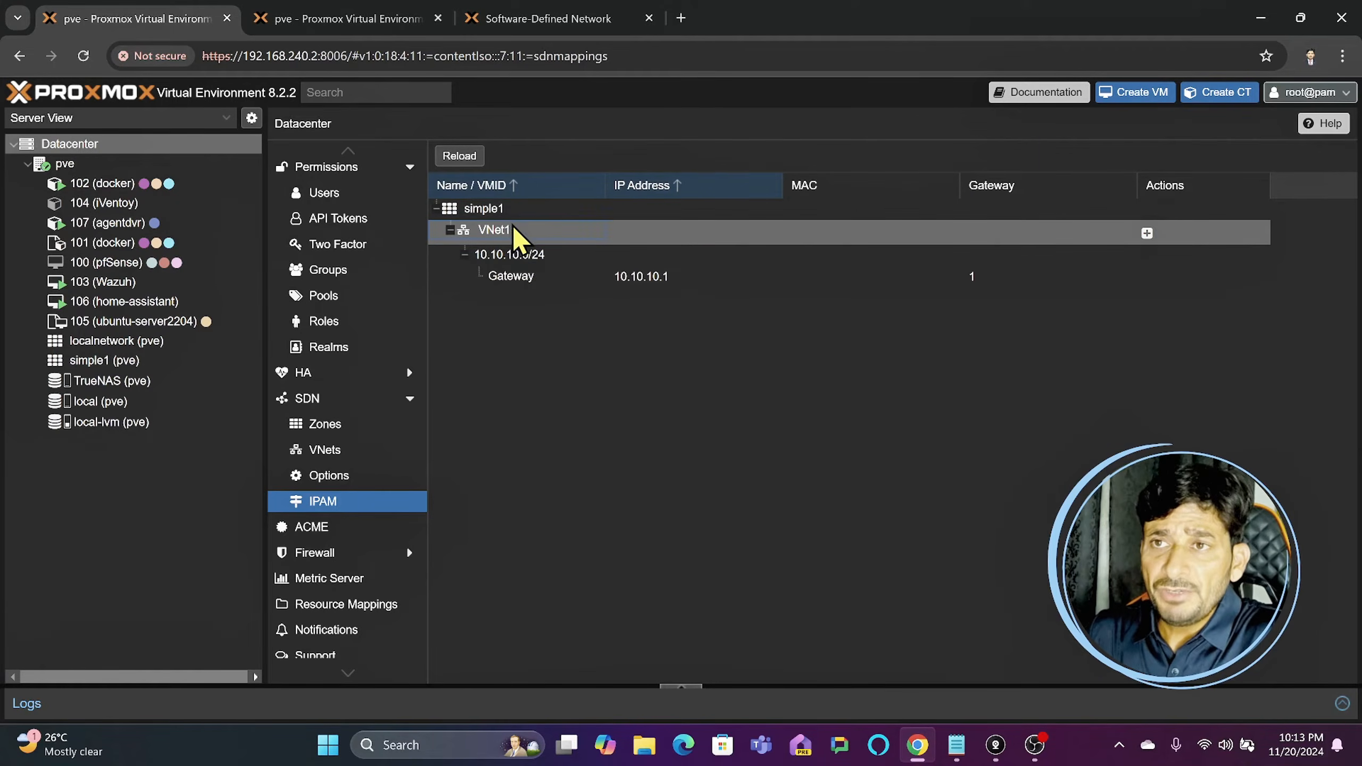
# - Look at the vmbr1 bridge in the pve node's network list, and return to the IPAM view
pyautogui.click(377, 19)
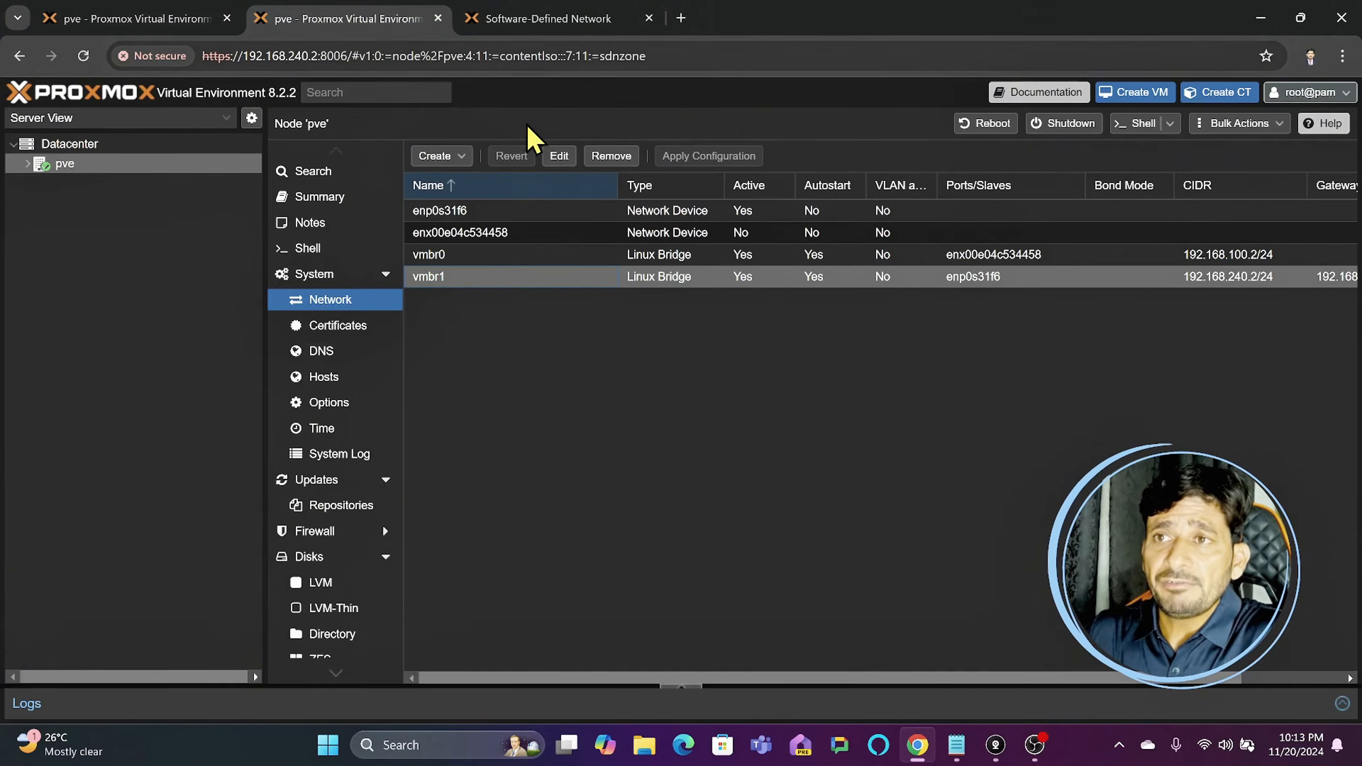
pyautogui.click(451, 276)
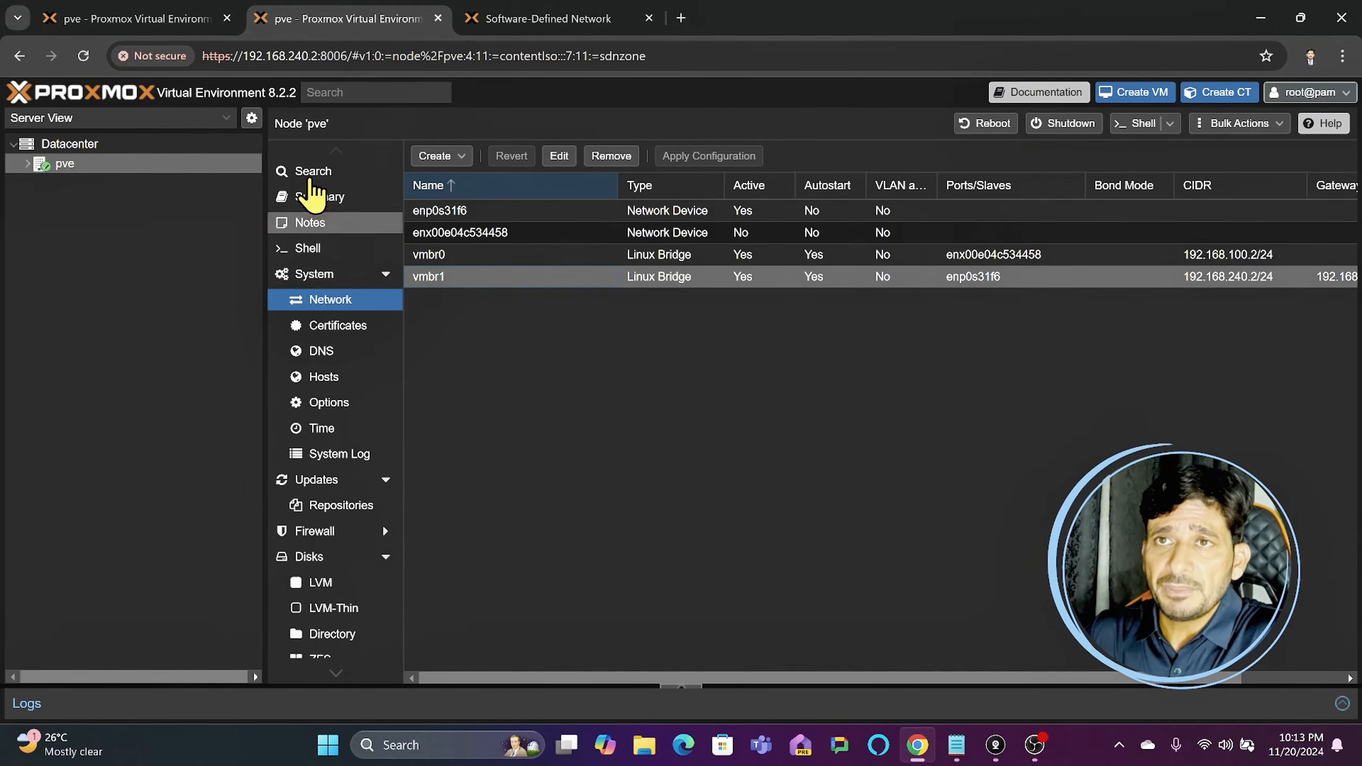
pyautogui.click(171, 21)
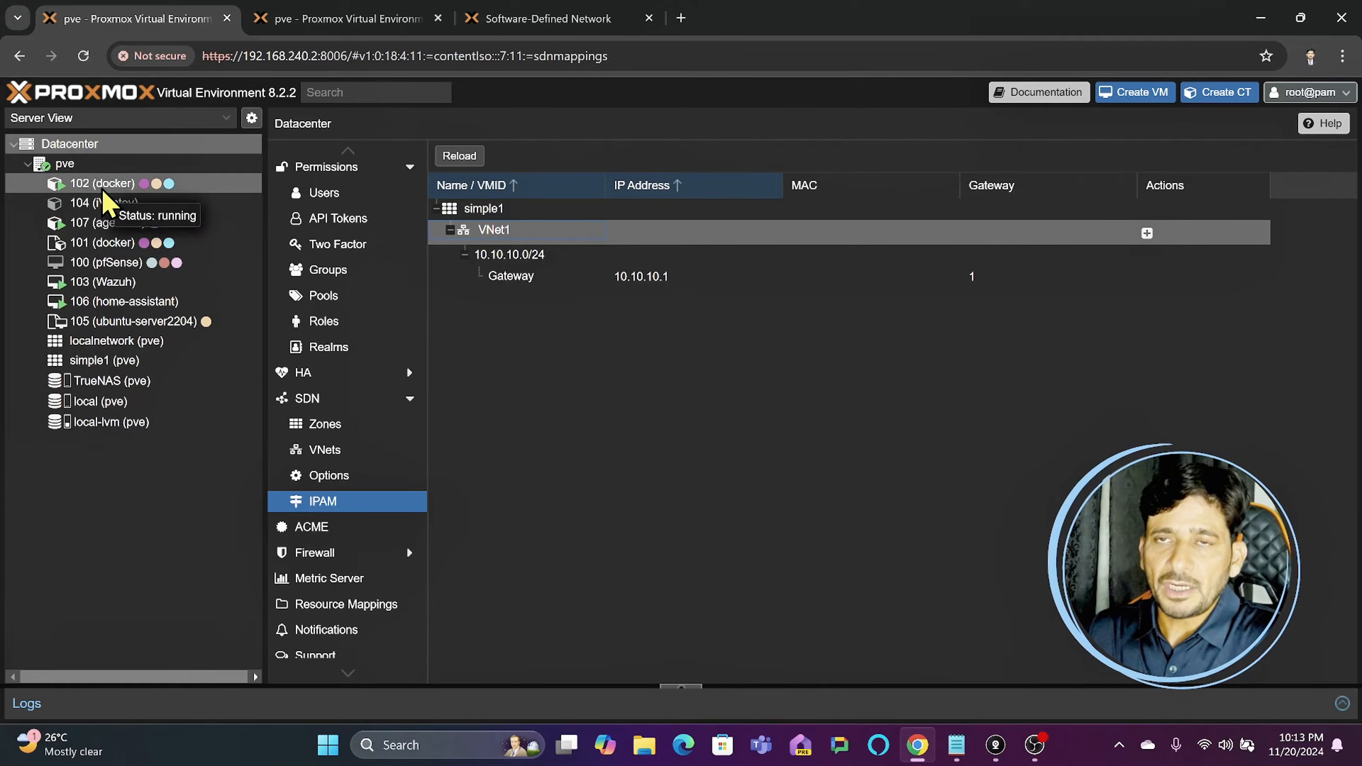
# - Inspect the summary of container 102 (docker) and the settings of its eth0 network device, leaving them as they are
pyautogui.click(120, 186)
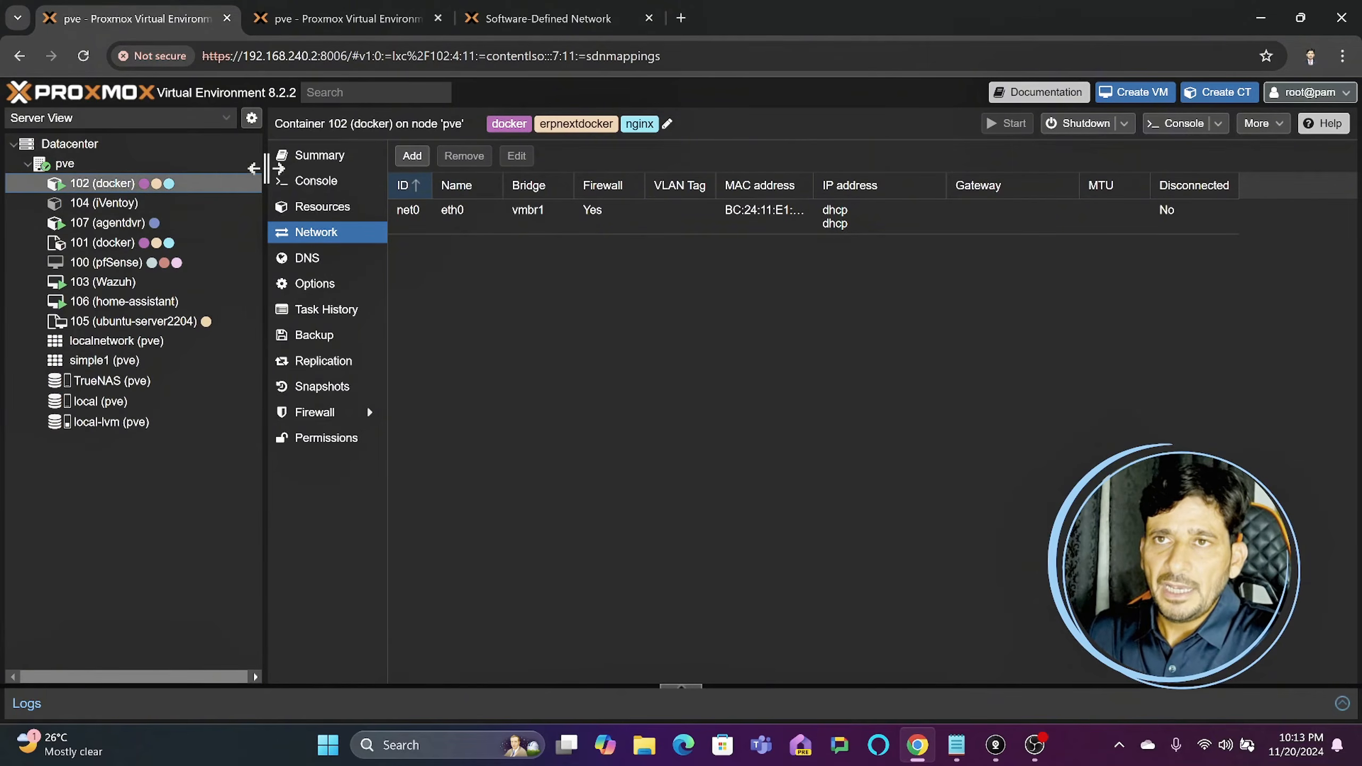
pyautogui.click(324, 156)
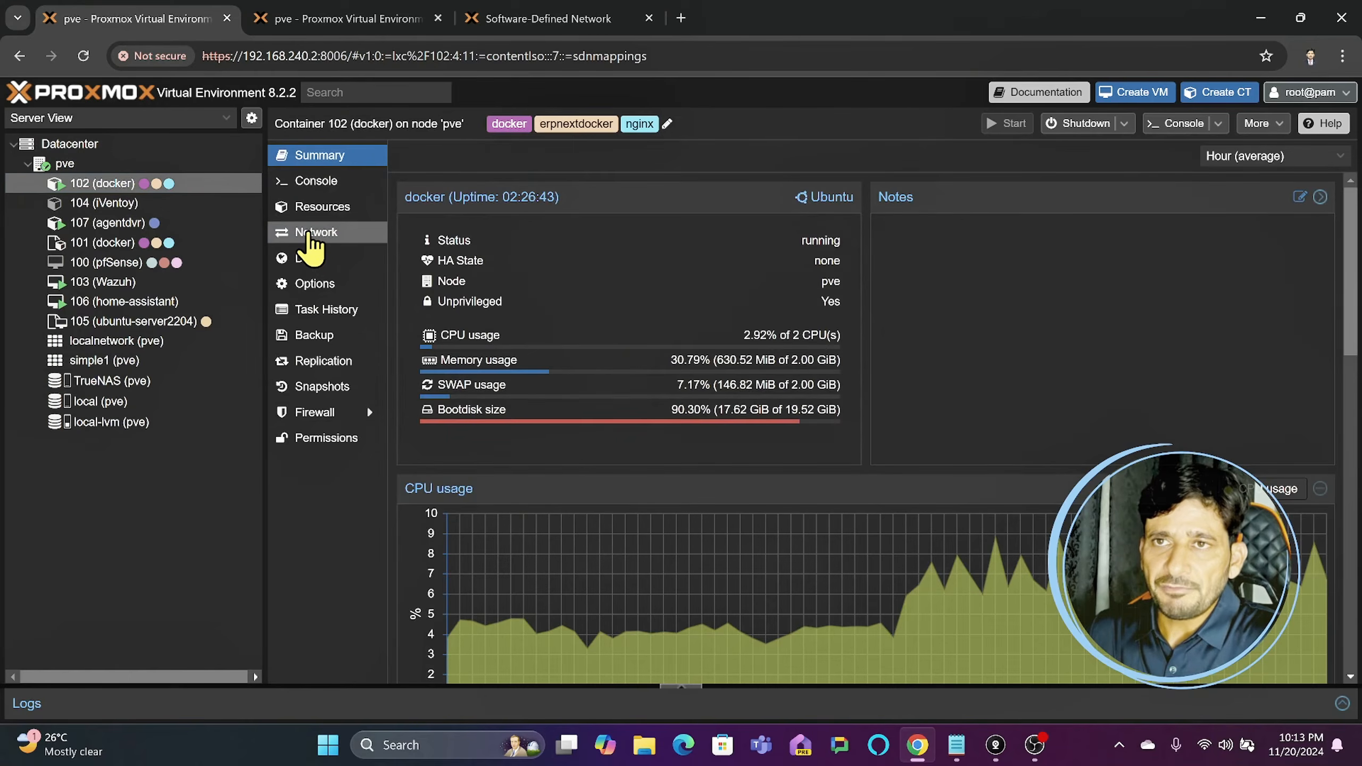
pyautogui.click(309, 234)
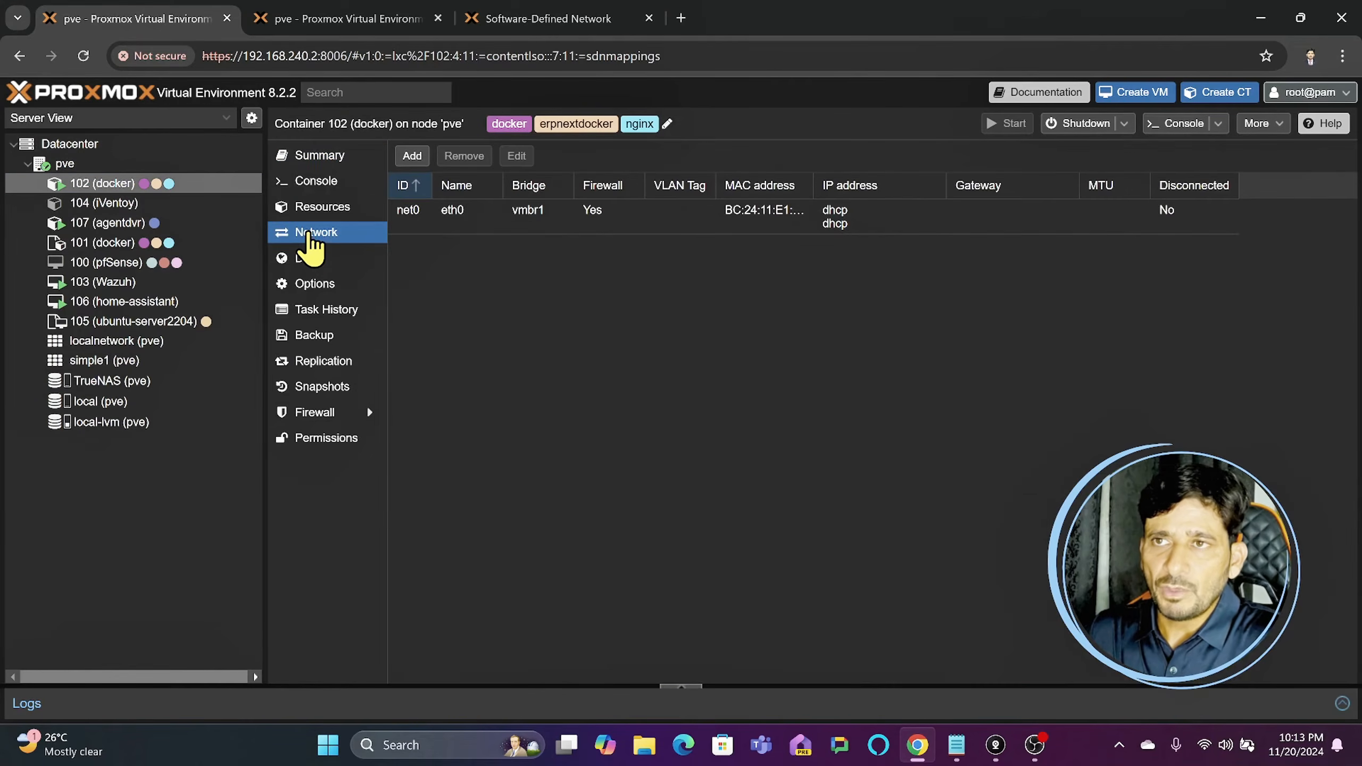
pyautogui.click(438, 215)
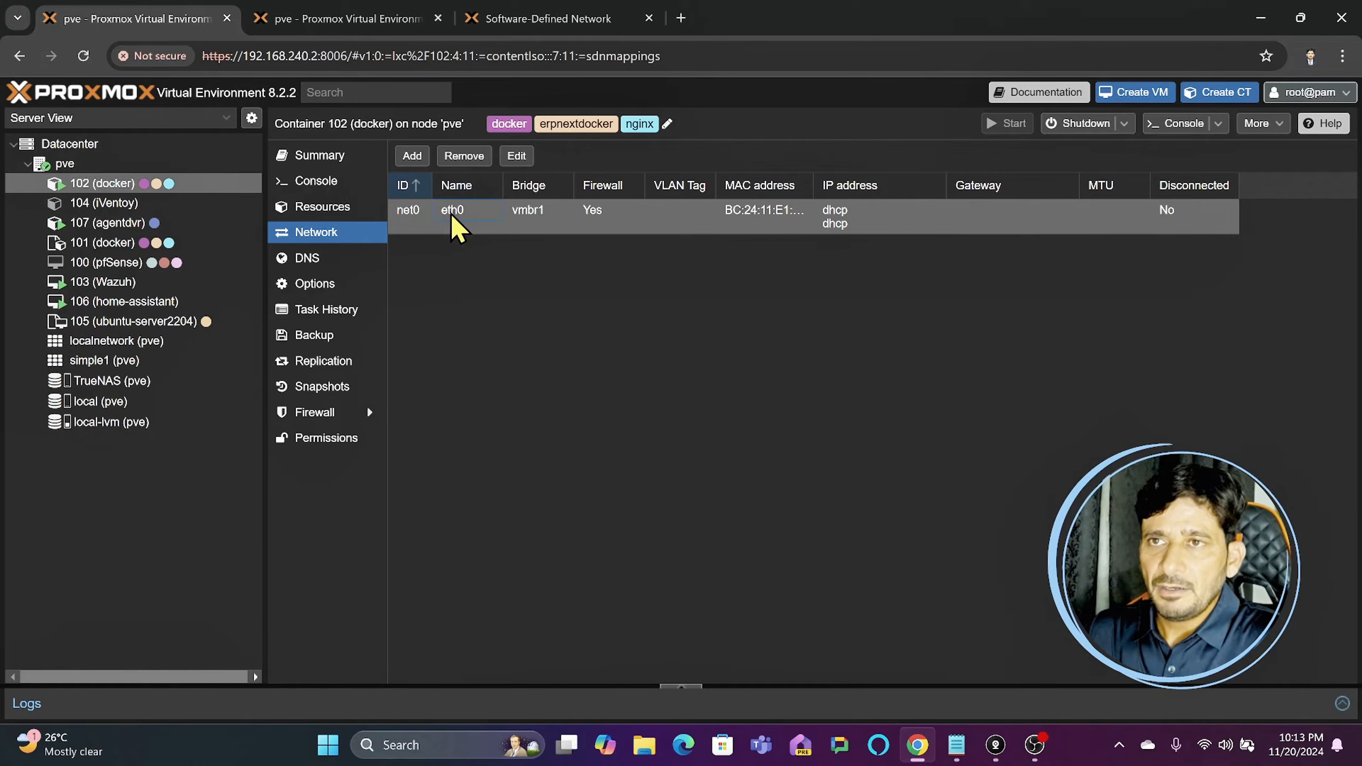
pyautogui.doubleClick(453, 215)
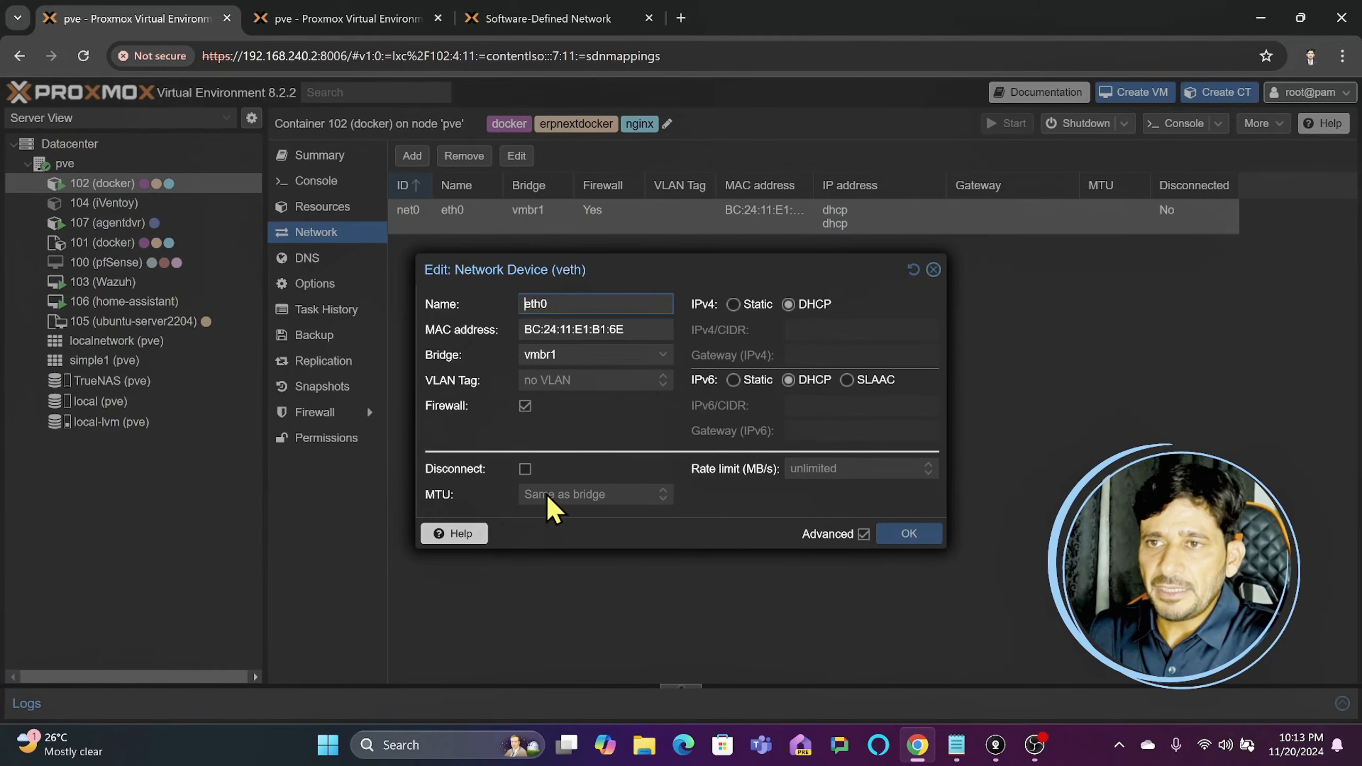
pyautogui.click(934, 269)
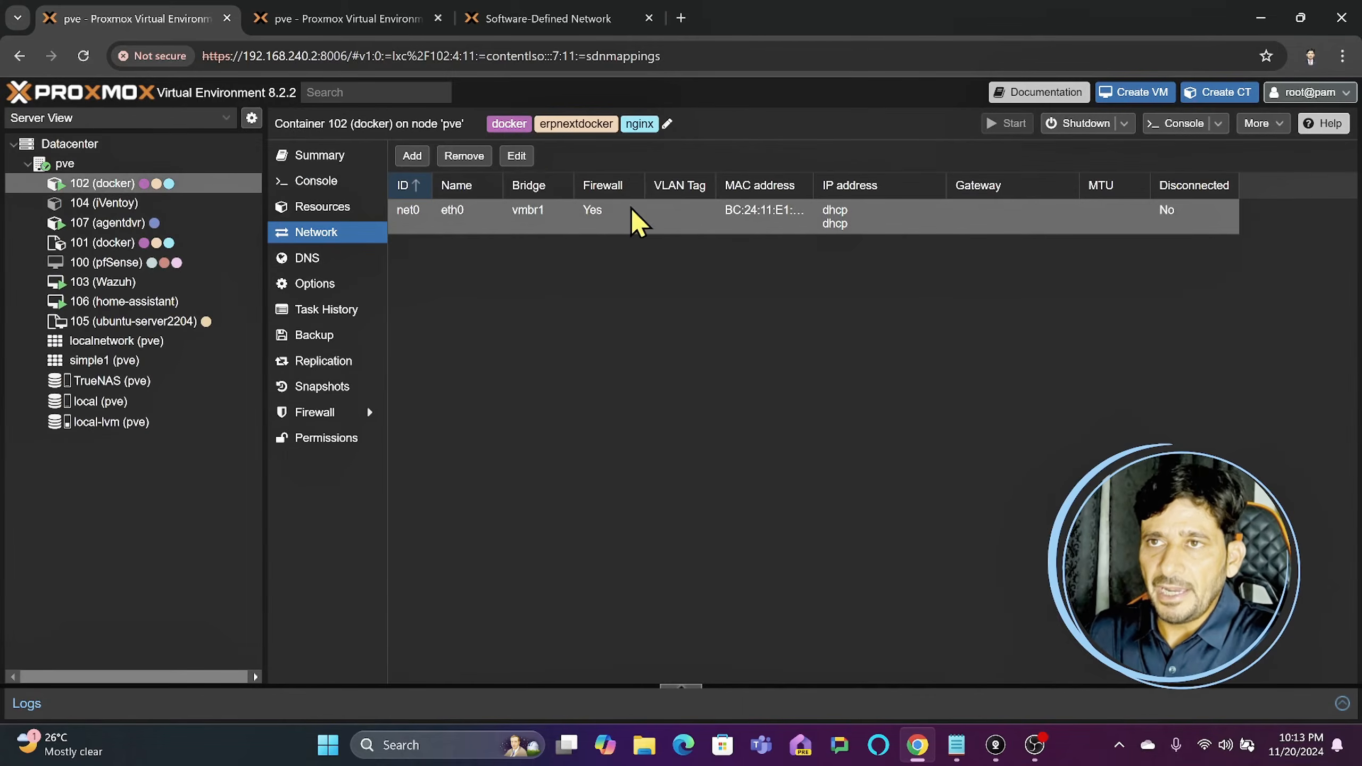
# - Set the bridge of container 102's eth0 network device to VNet1
pyautogui.click(521, 157)
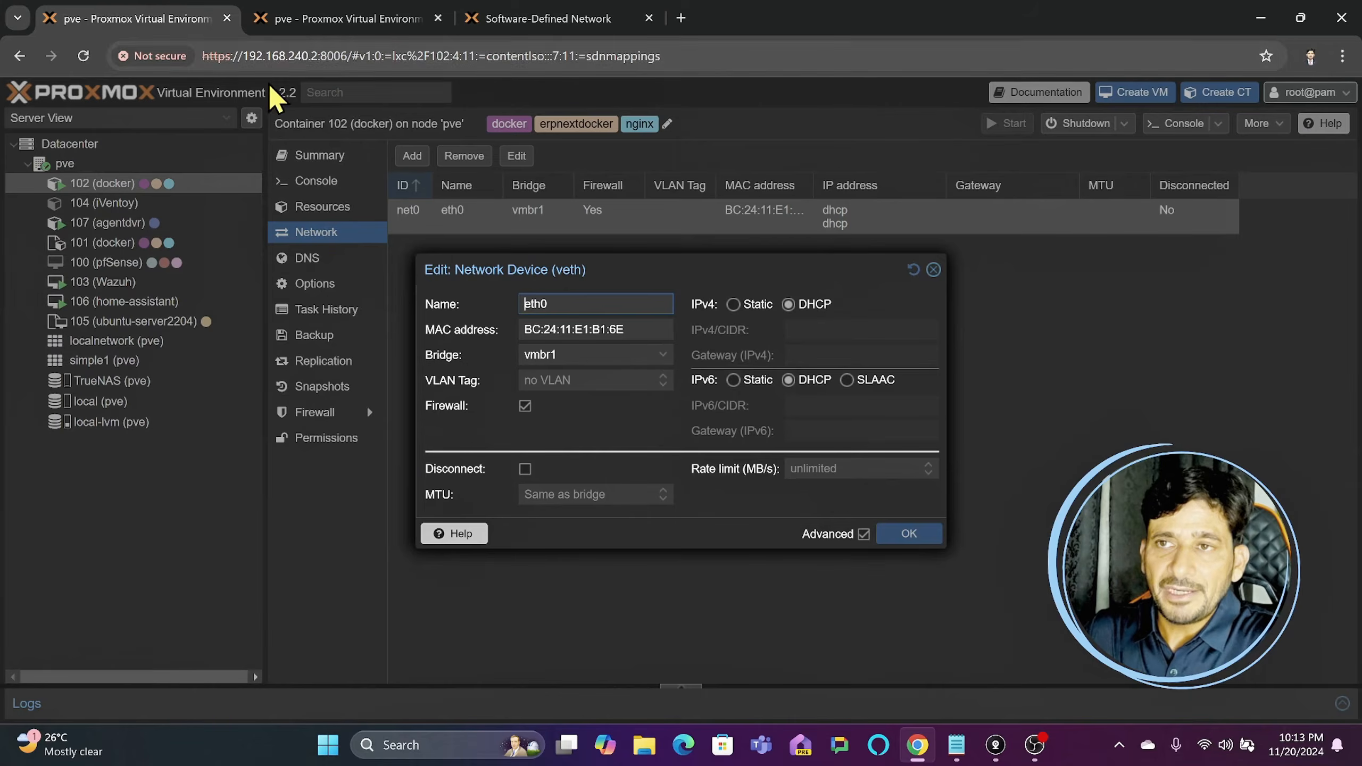
pyautogui.click(553, 356)
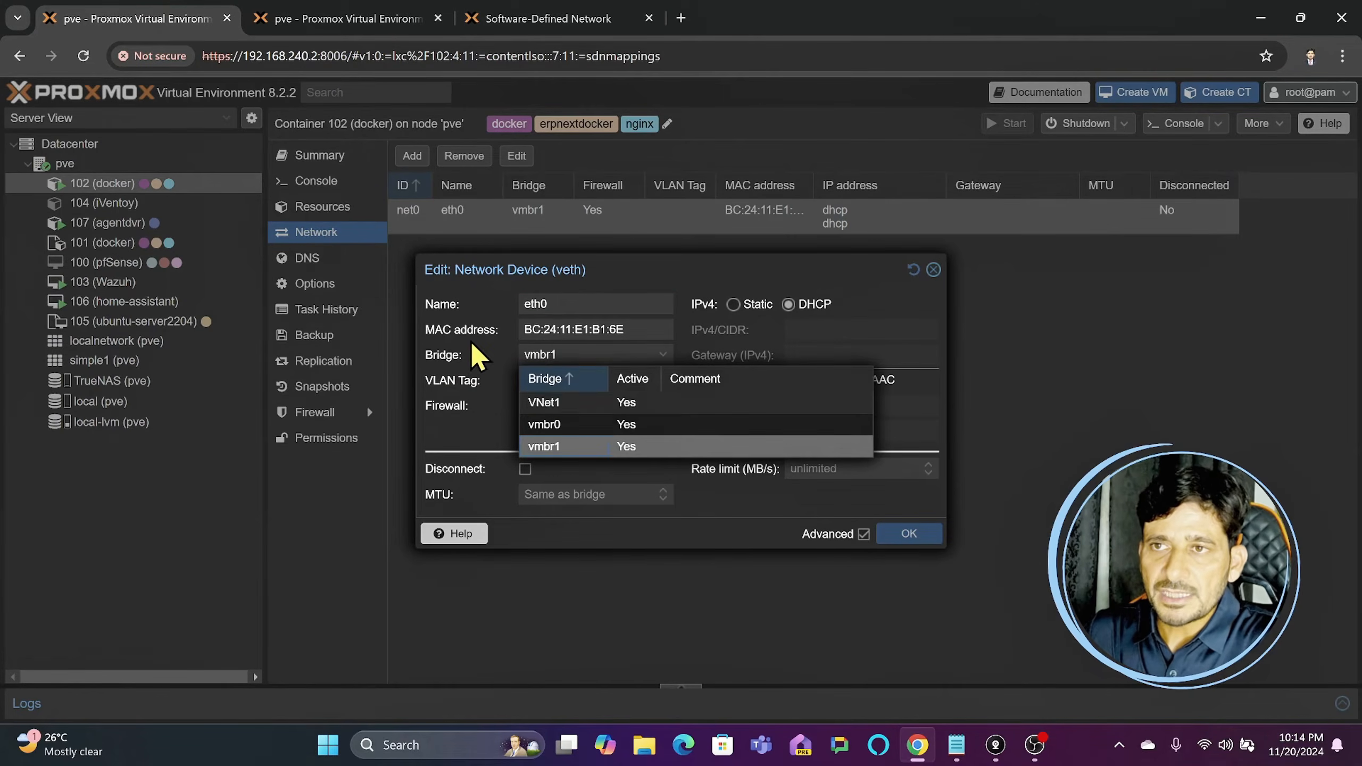
pyautogui.click(479, 355)
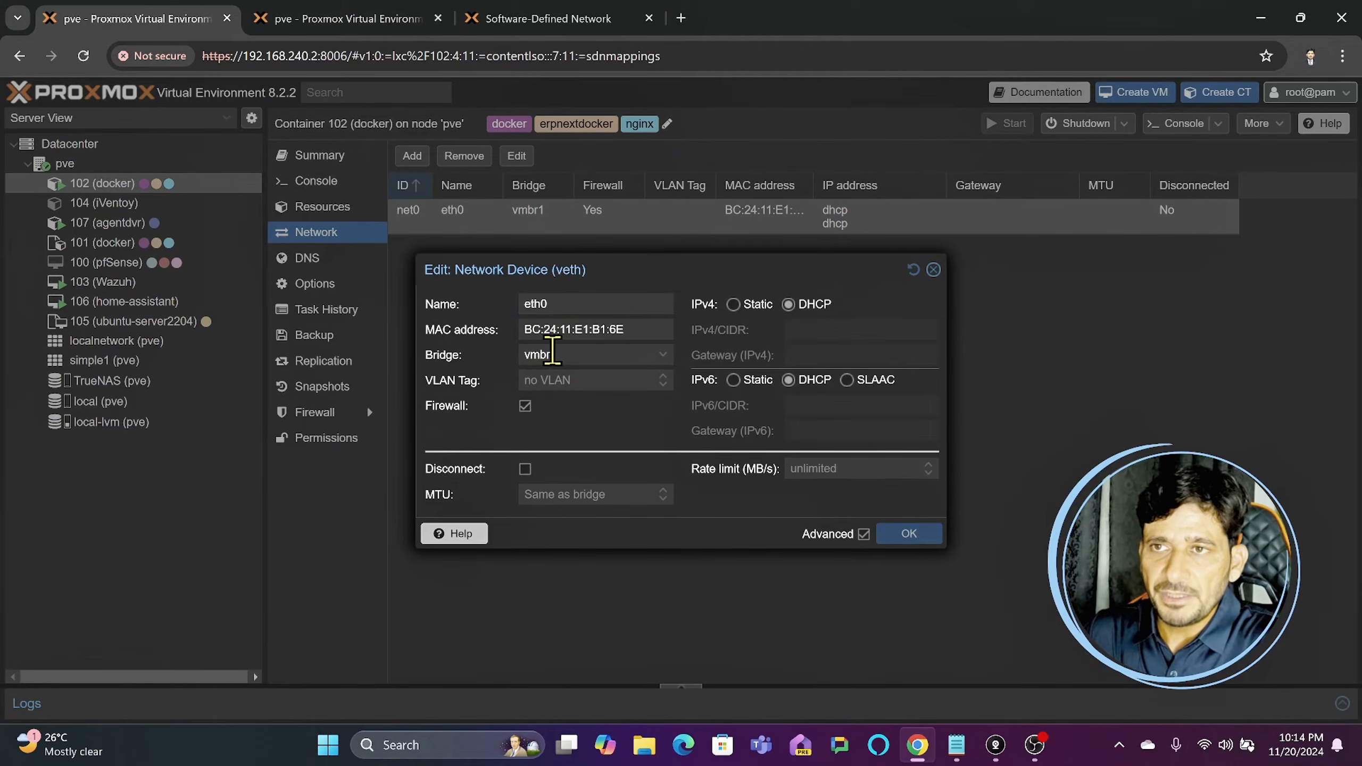
pyautogui.click(553, 354)
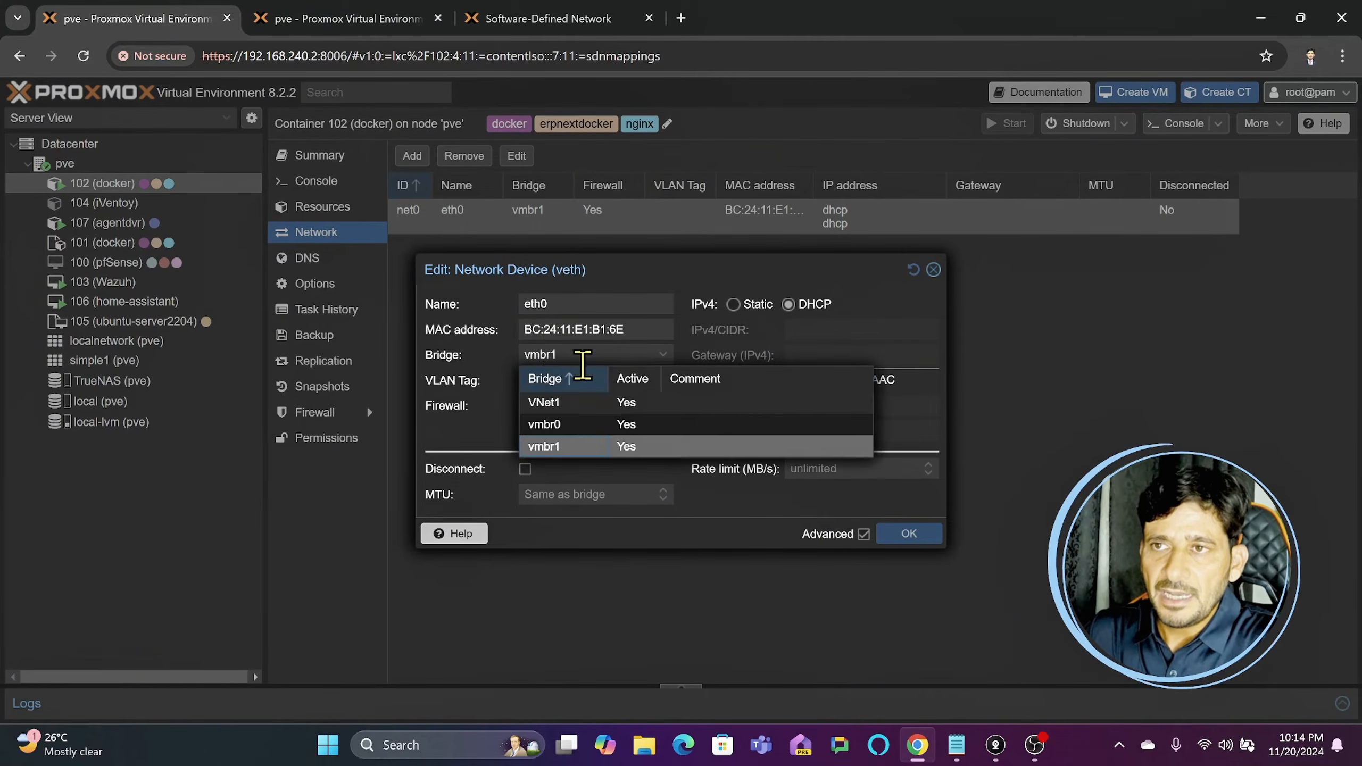
pyautogui.click(563, 406)
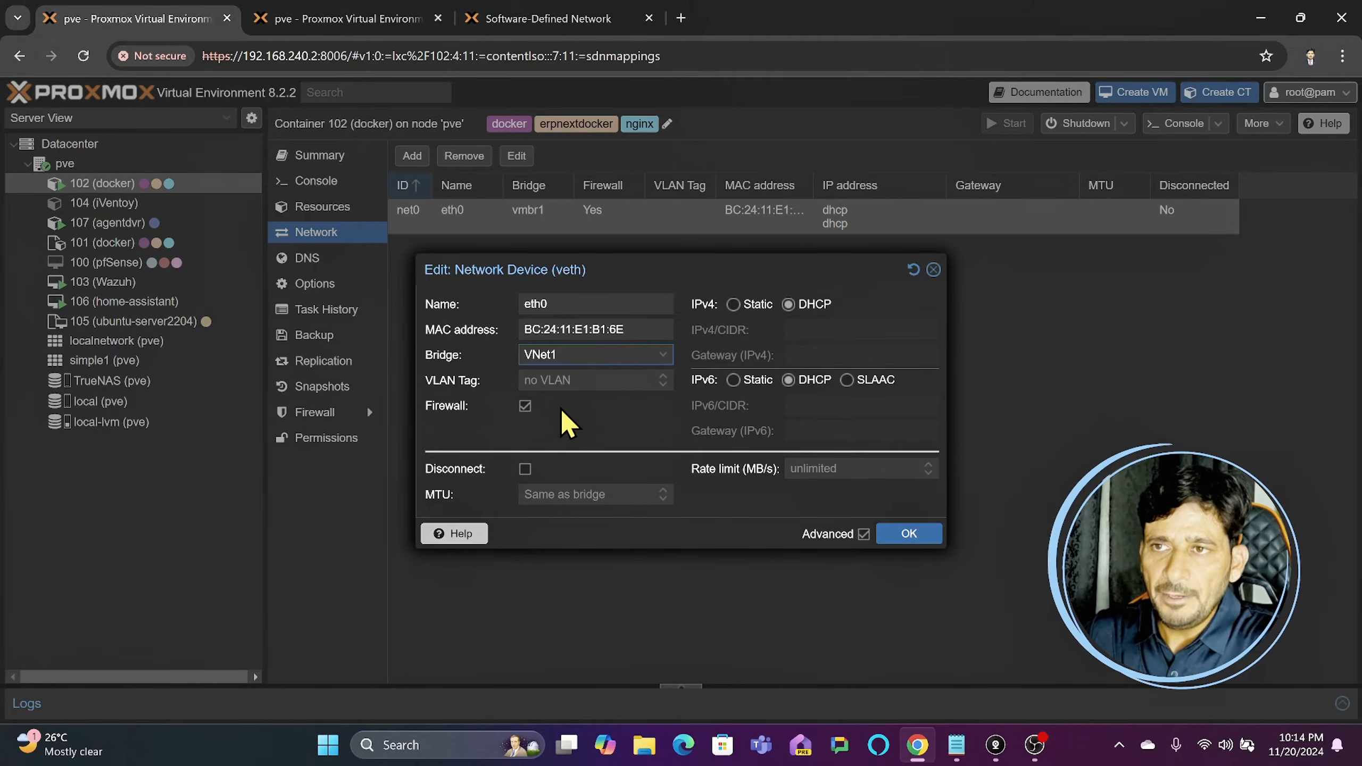
pyautogui.click(906, 537)
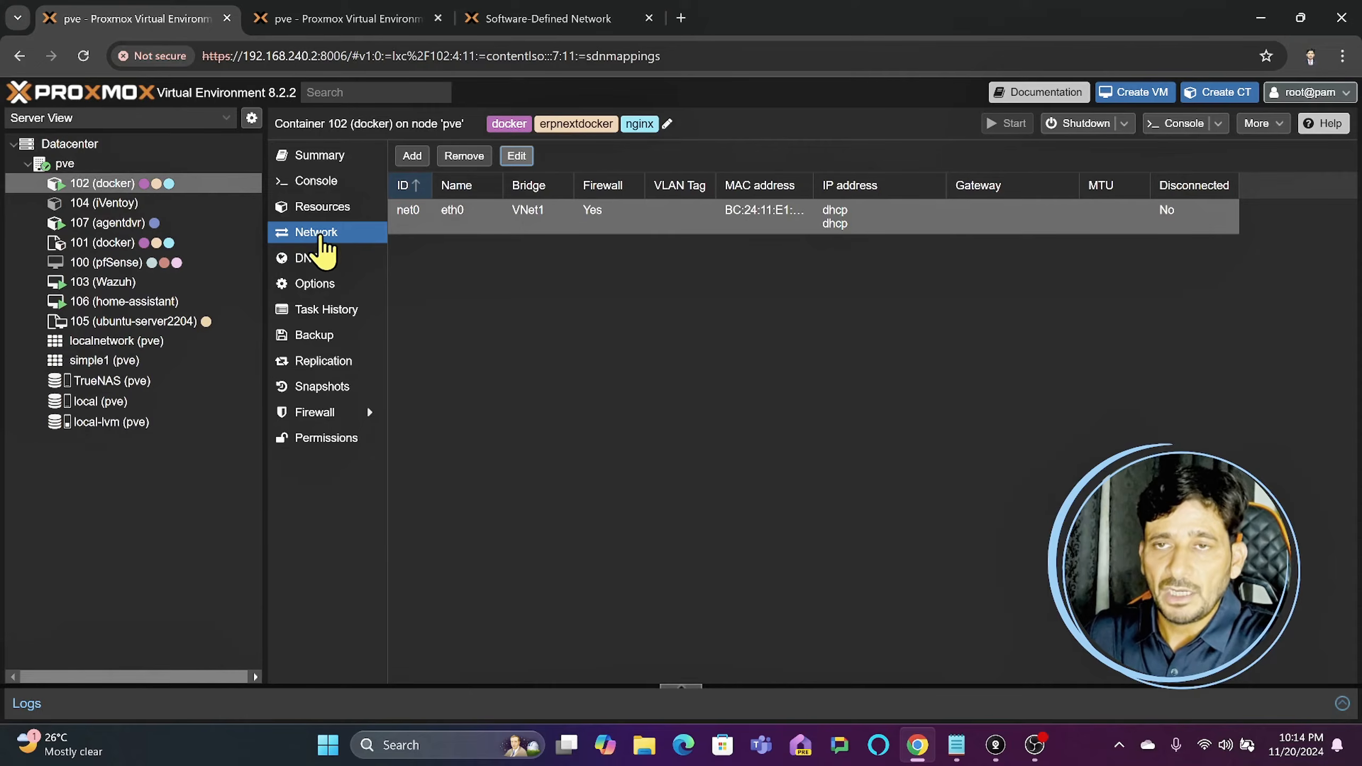
# - Set the IP address of container 102's DHCP mapping in the datacenter's SDN IPAM to 10.10.10.2
pyautogui.click(78, 142)
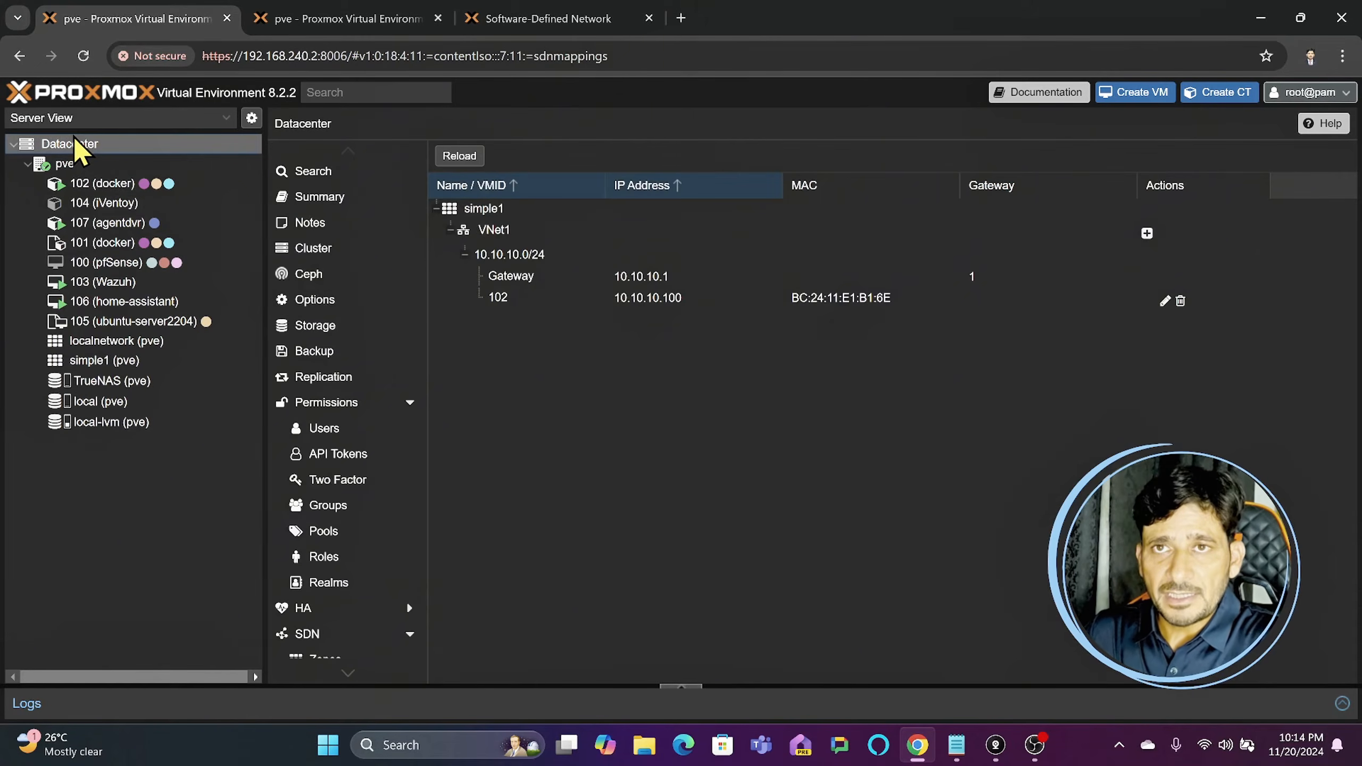
pyautogui.scroll(-4, 343, 429)
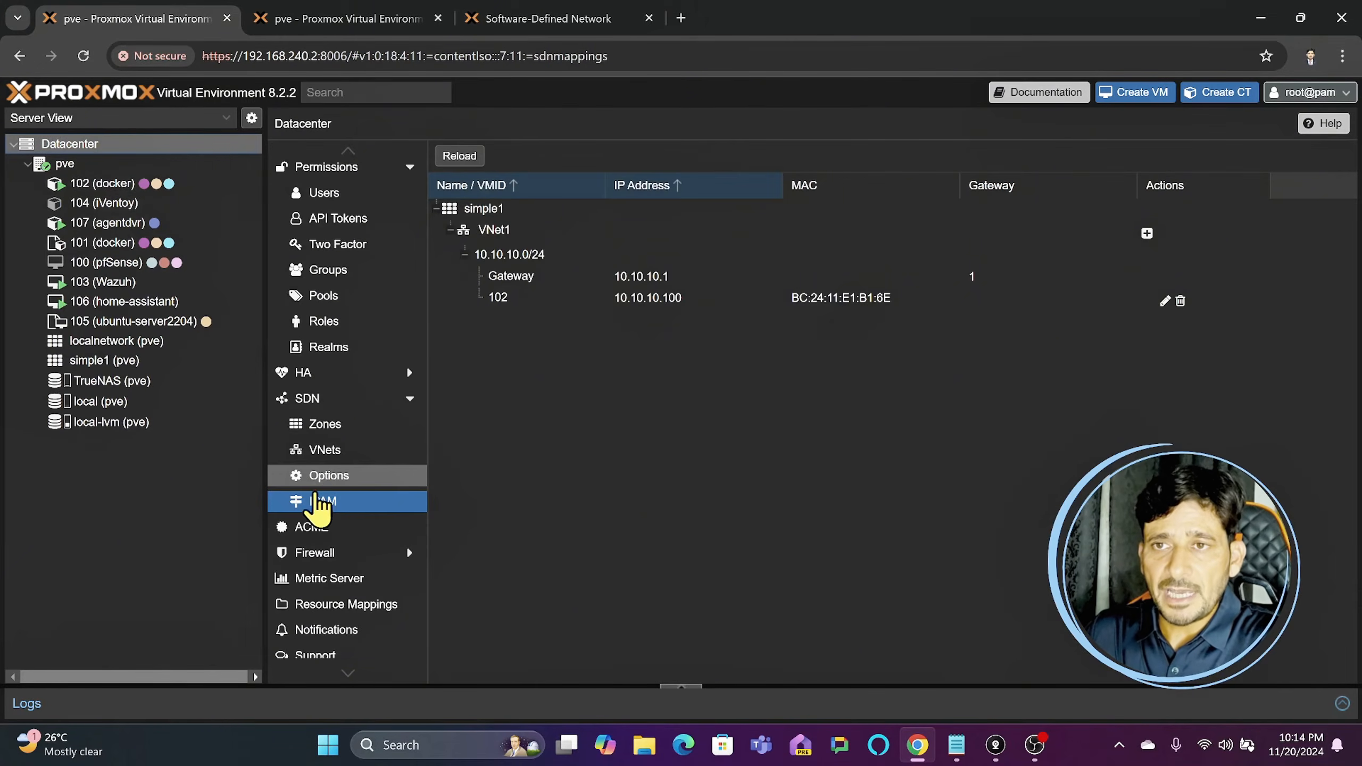
pyautogui.click(344, 401)
pyautogui.click(333, 501)
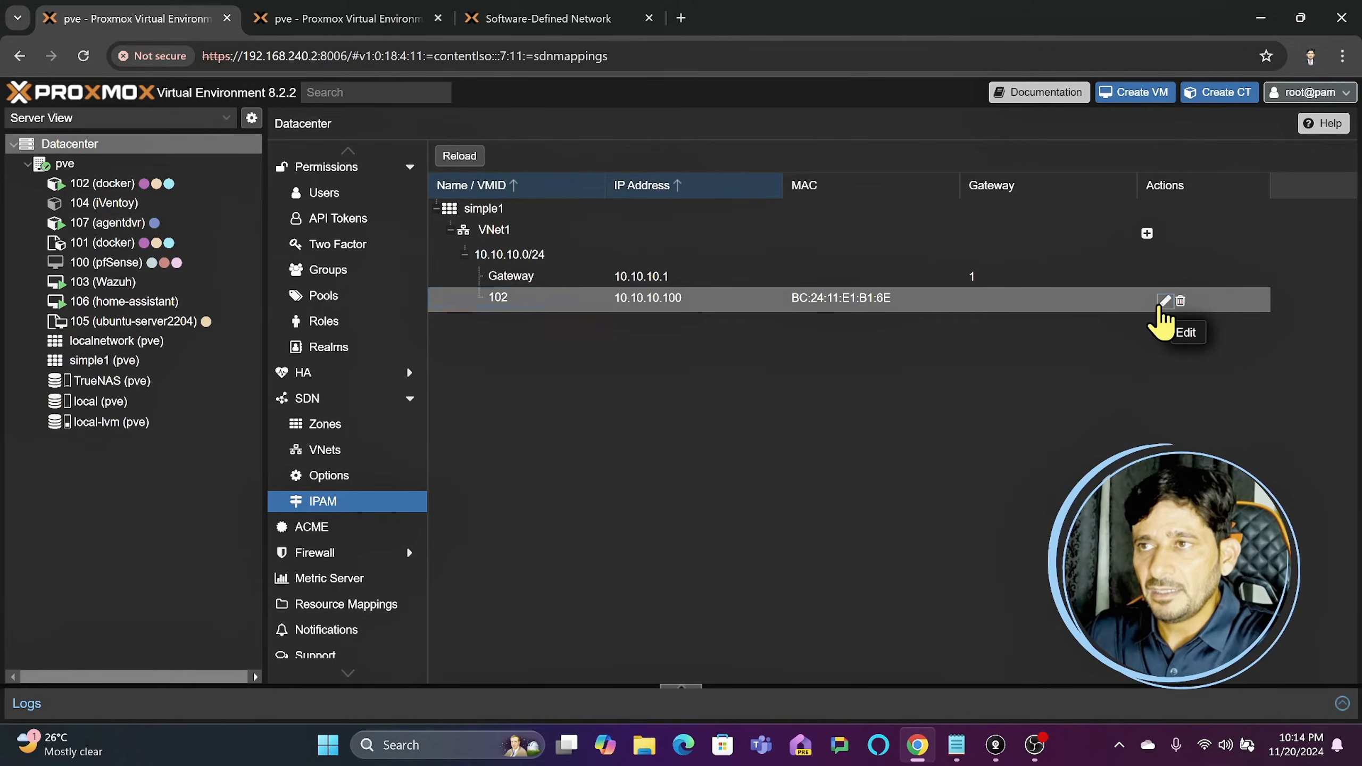
pyautogui.click(1163, 301)
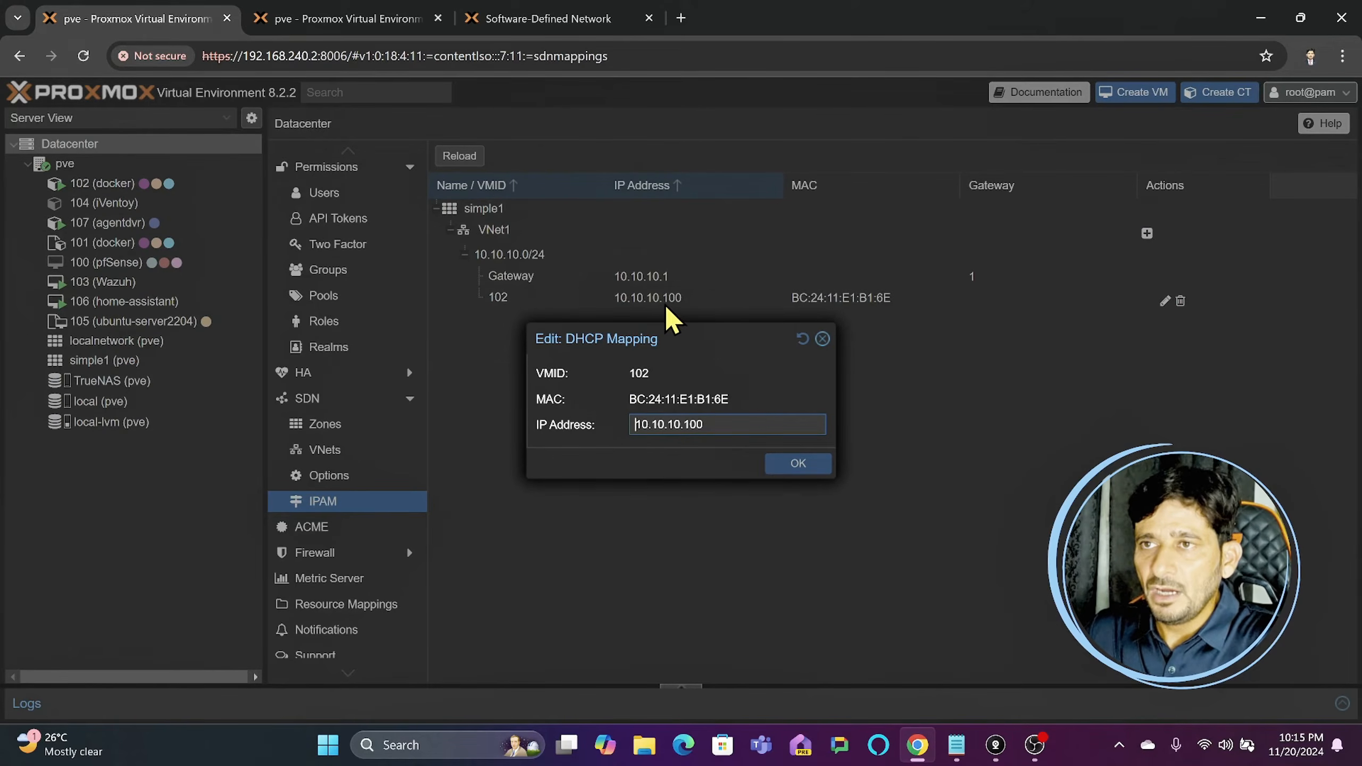
pyautogui.click(708, 420)
pyautogui.press('BackSpace')
pyautogui.press('BackSpace')
pyautogui.press('BackSpace')
pyautogui.write('2')
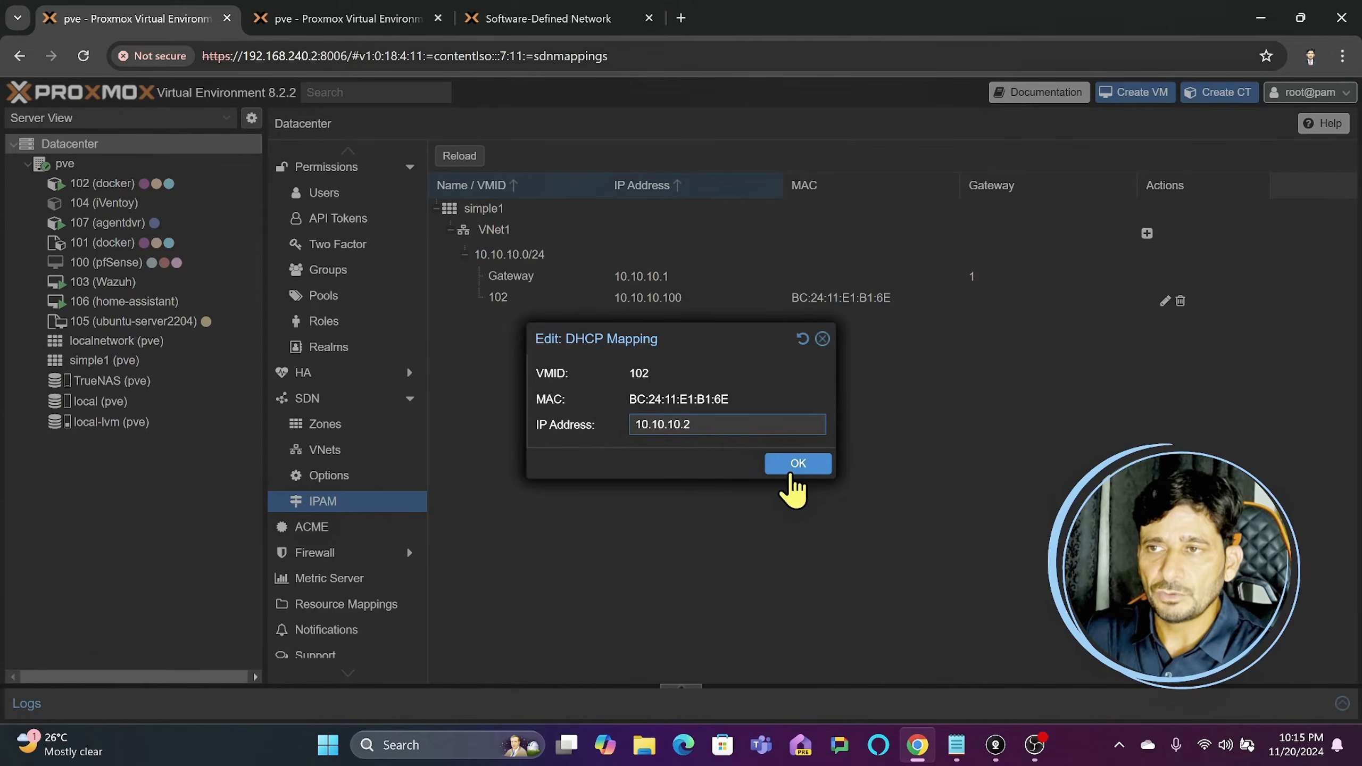
pyautogui.click(793, 472)
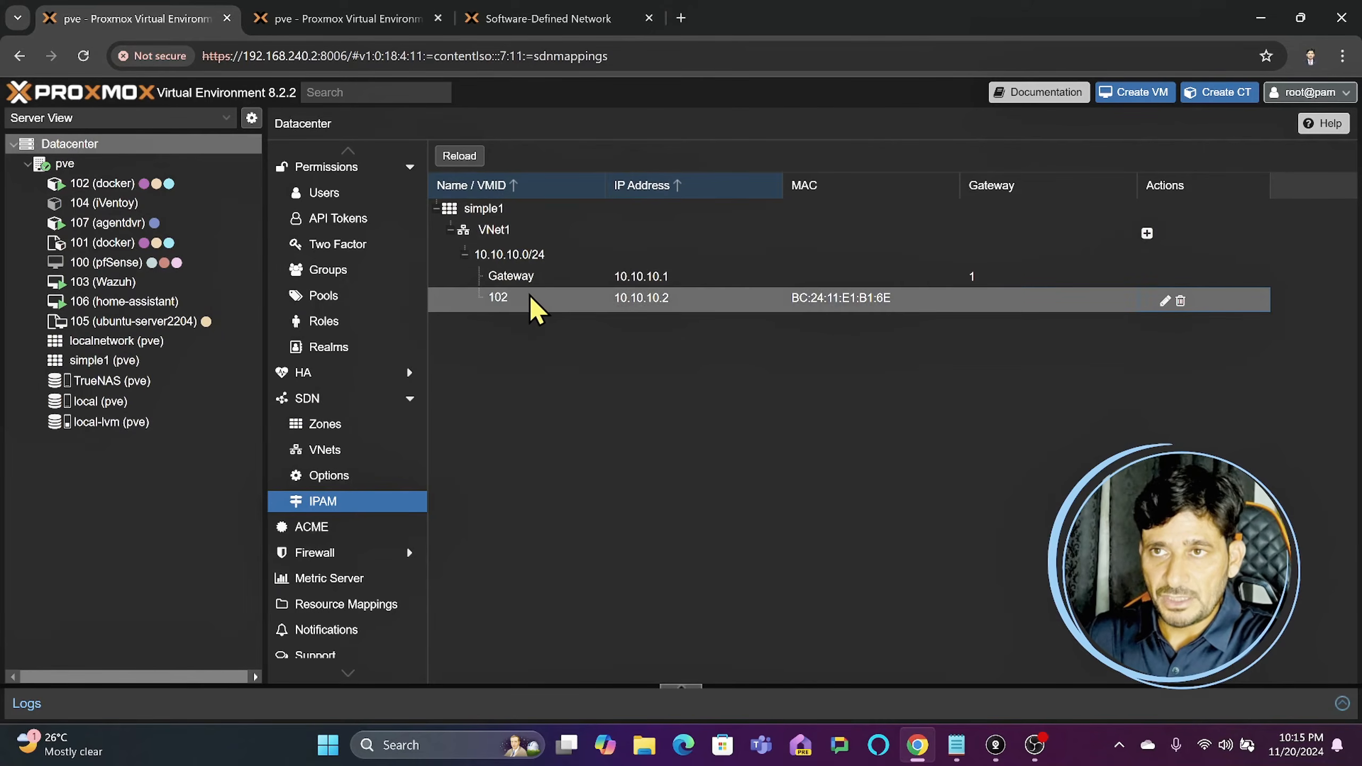
# - Set the bridge of the network device (net0) of VM 106 (home-assistant) to VNet1
pyautogui.click(118, 306)
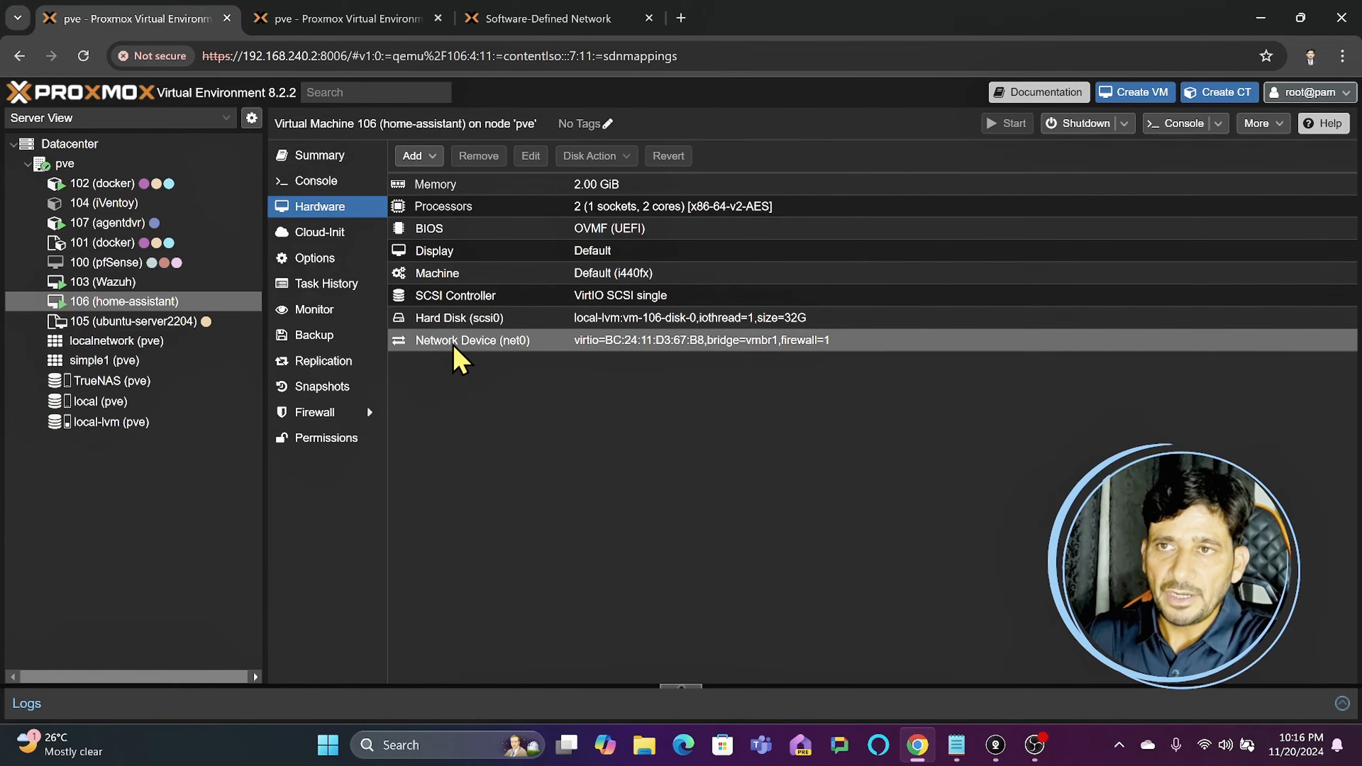
pyautogui.click(456, 358)
pyautogui.doubleClick(457, 357)
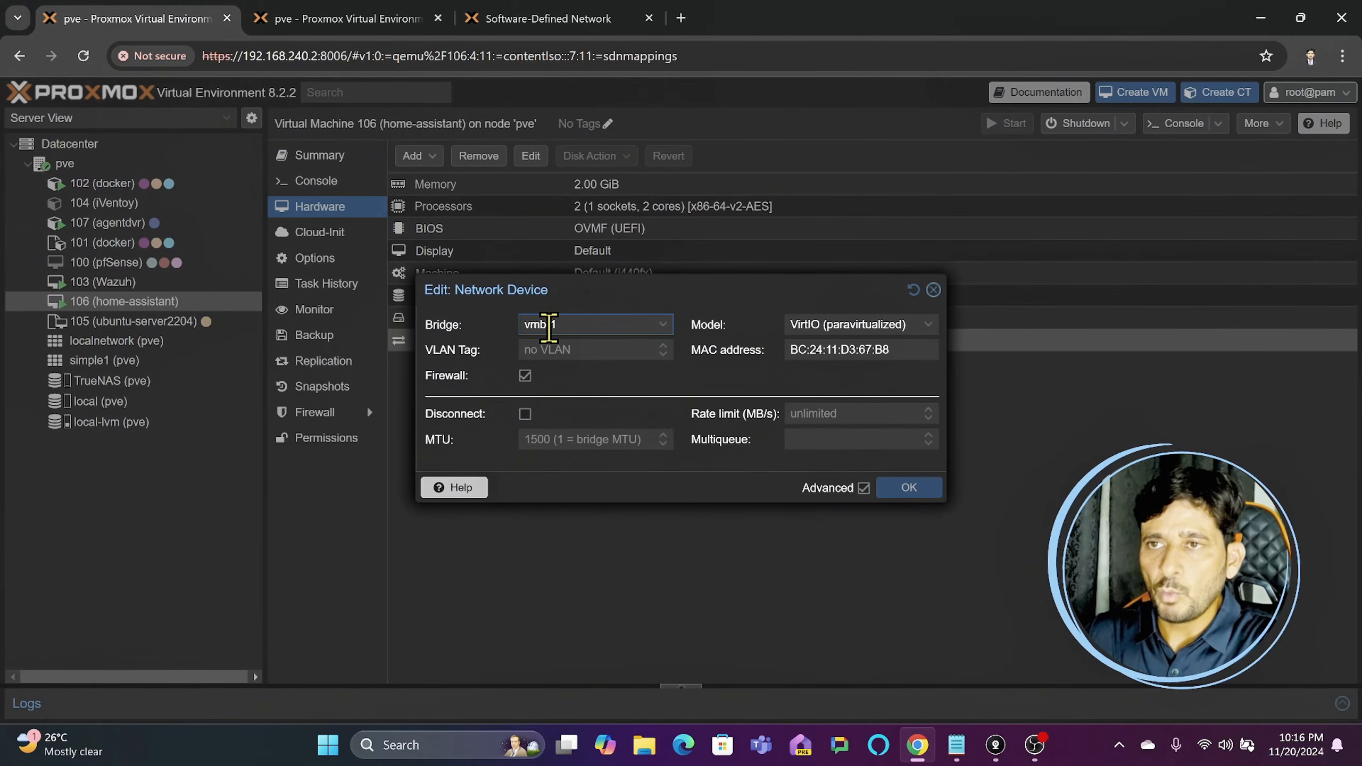
pyautogui.click(549, 325)
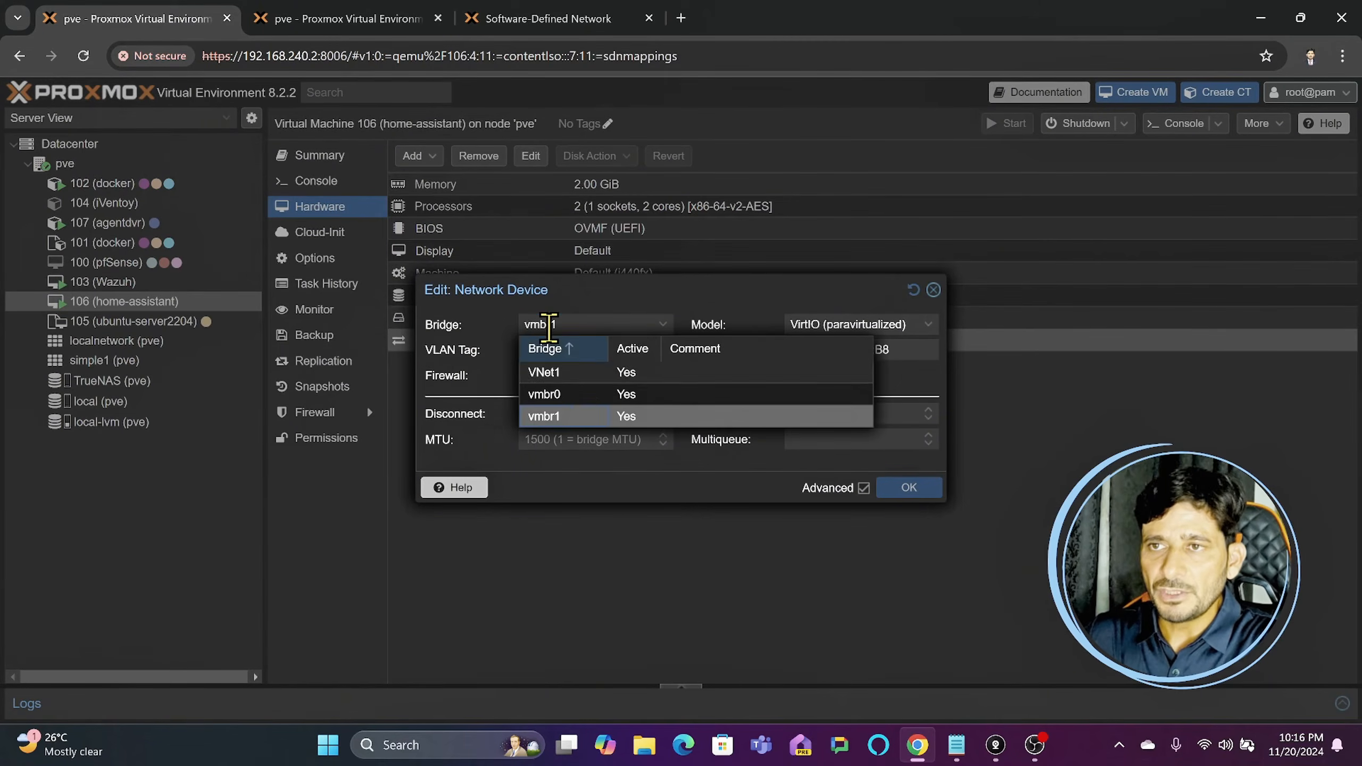
pyautogui.click(574, 376)
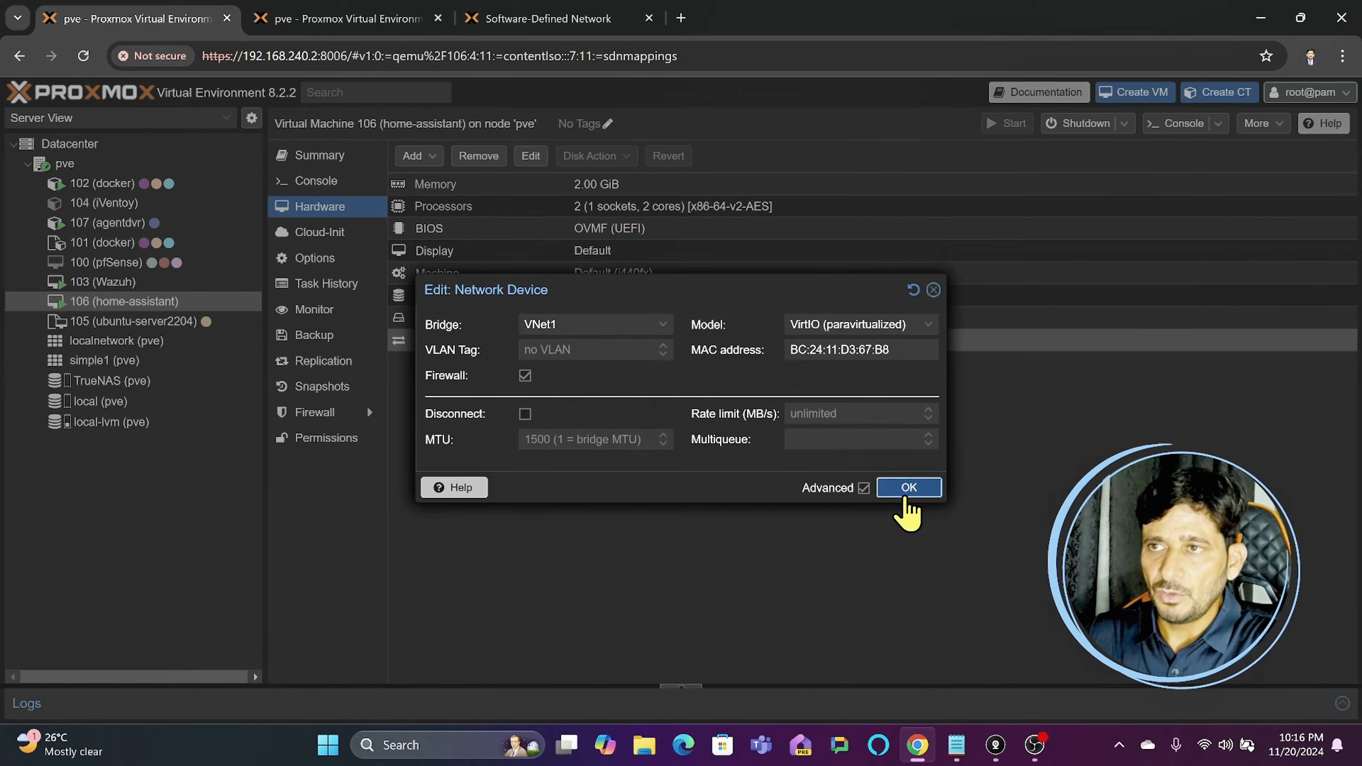
pyautogui.click(907, 492)
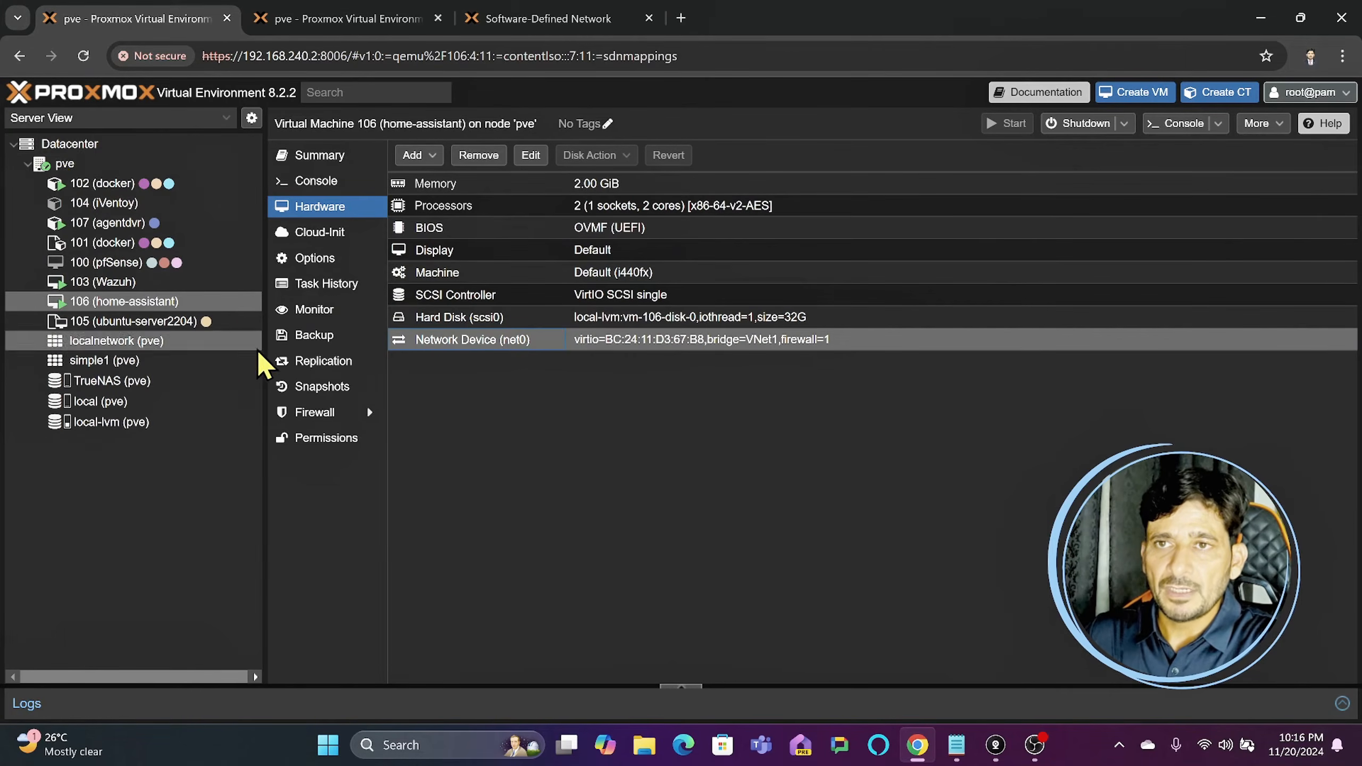
# - Set the IP address of VM 106's DHCP mapping in the datacenter's SDN IPAM to 10.10.10.6
pyautogui.click(68, 145)
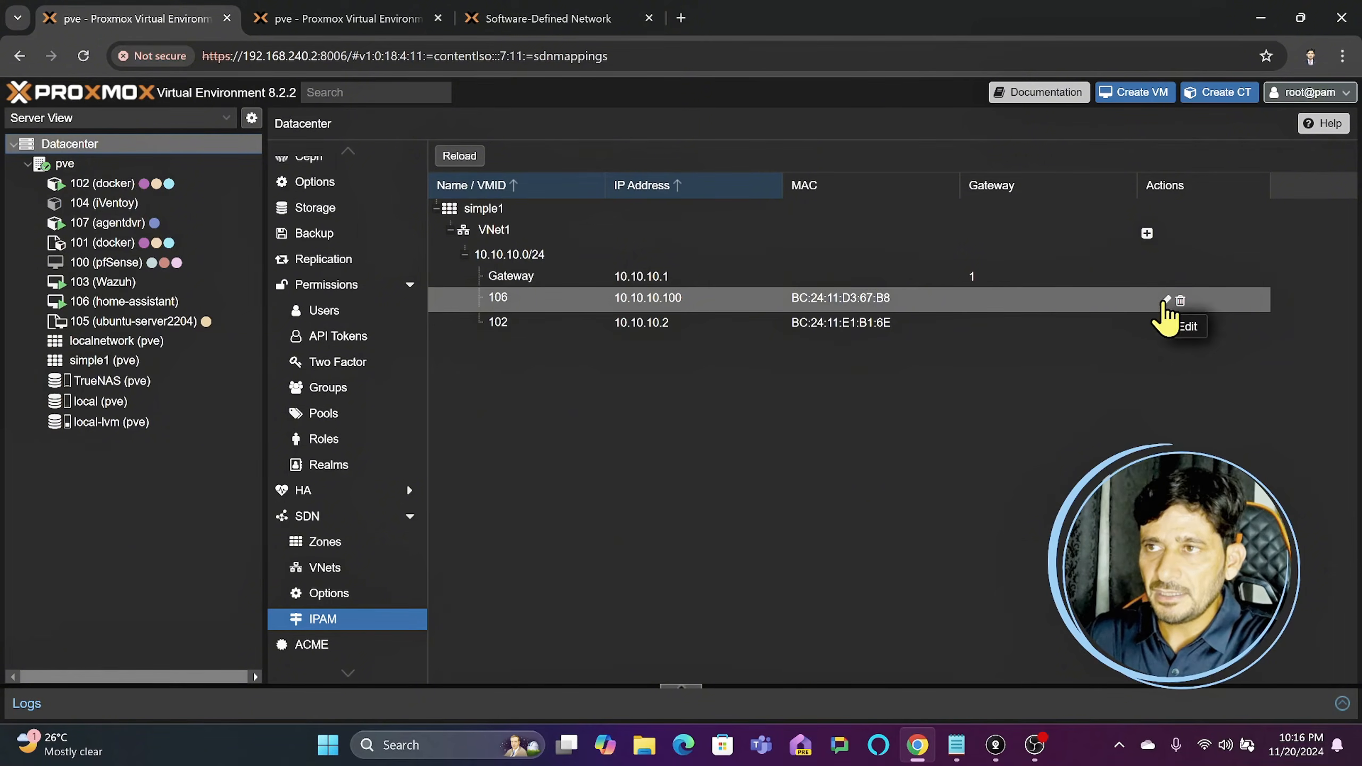
pyautogui.click(1165, 301)
pyautogui.click(716, 425)
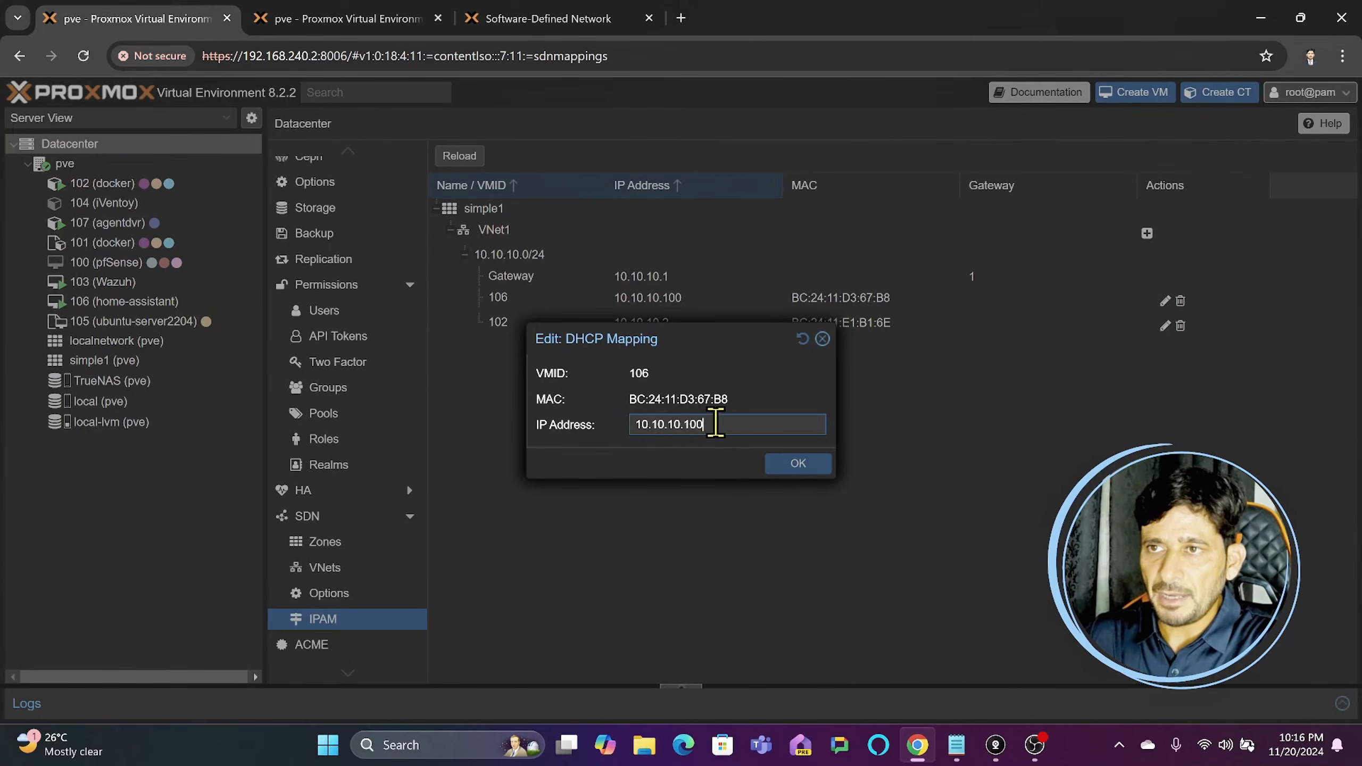
pyautogui.moveTo(683, 424); pyautogui.dragTo(767, 422)
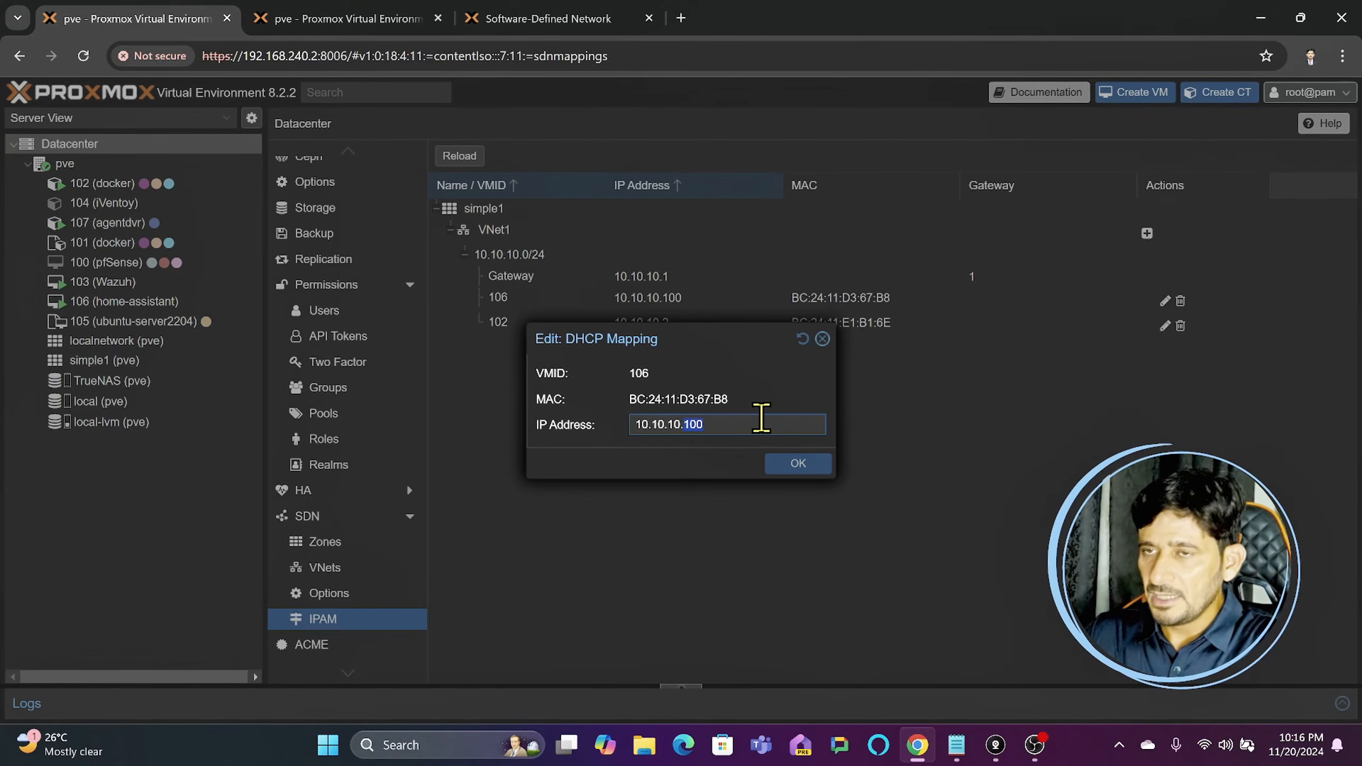
pyautogui.write('6')
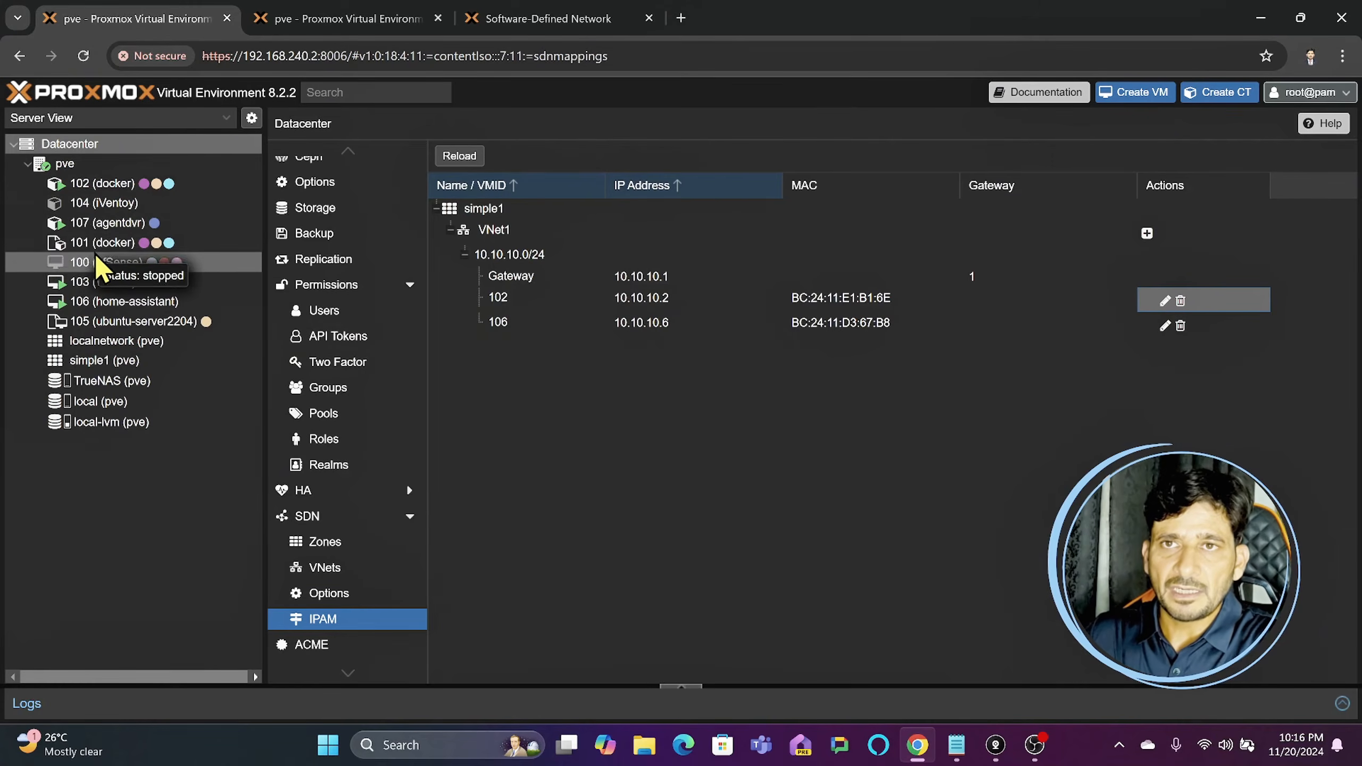
# - Set the bridge of the eth0 network device of container 107 (agentdvr) to VNet1
pyautogui.click(114, 226)
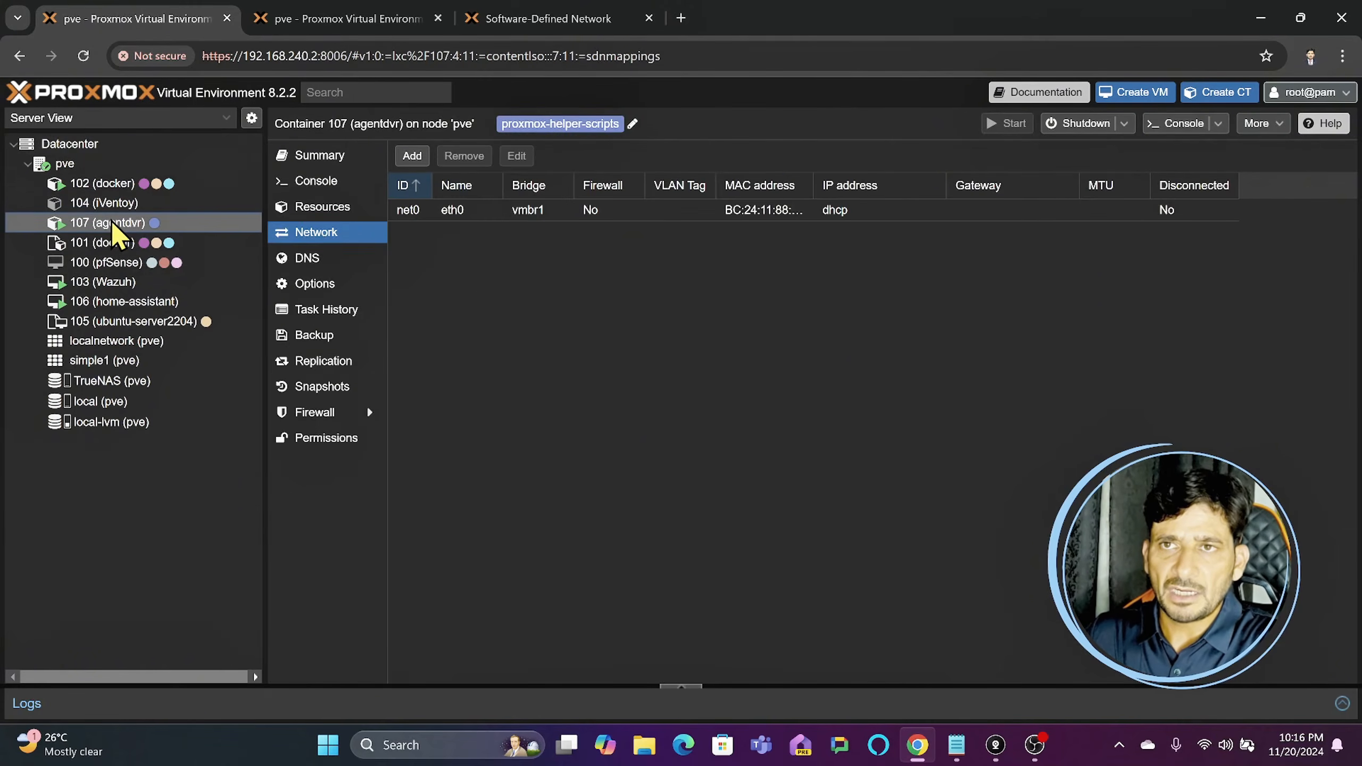
pyautogui.click(430, 211)
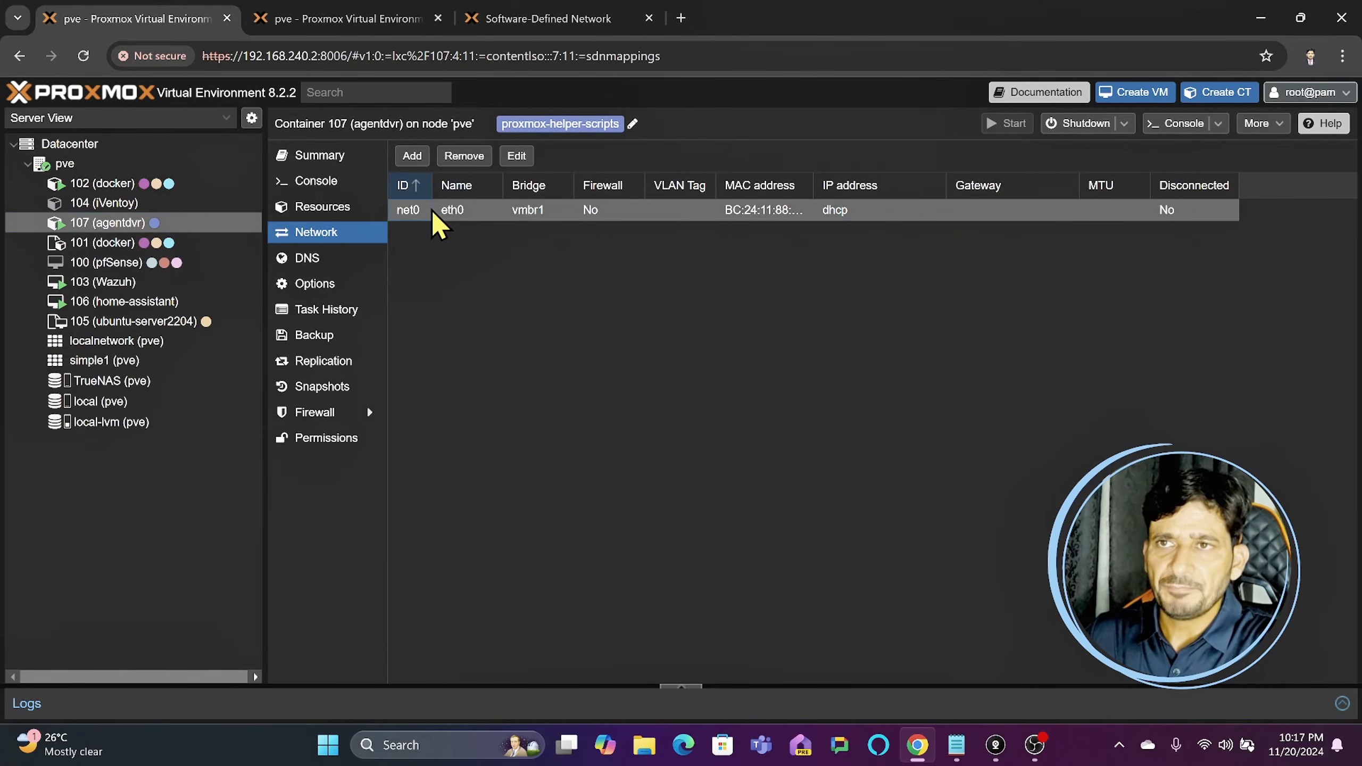
pyautogui.doubleClick(505, 211)
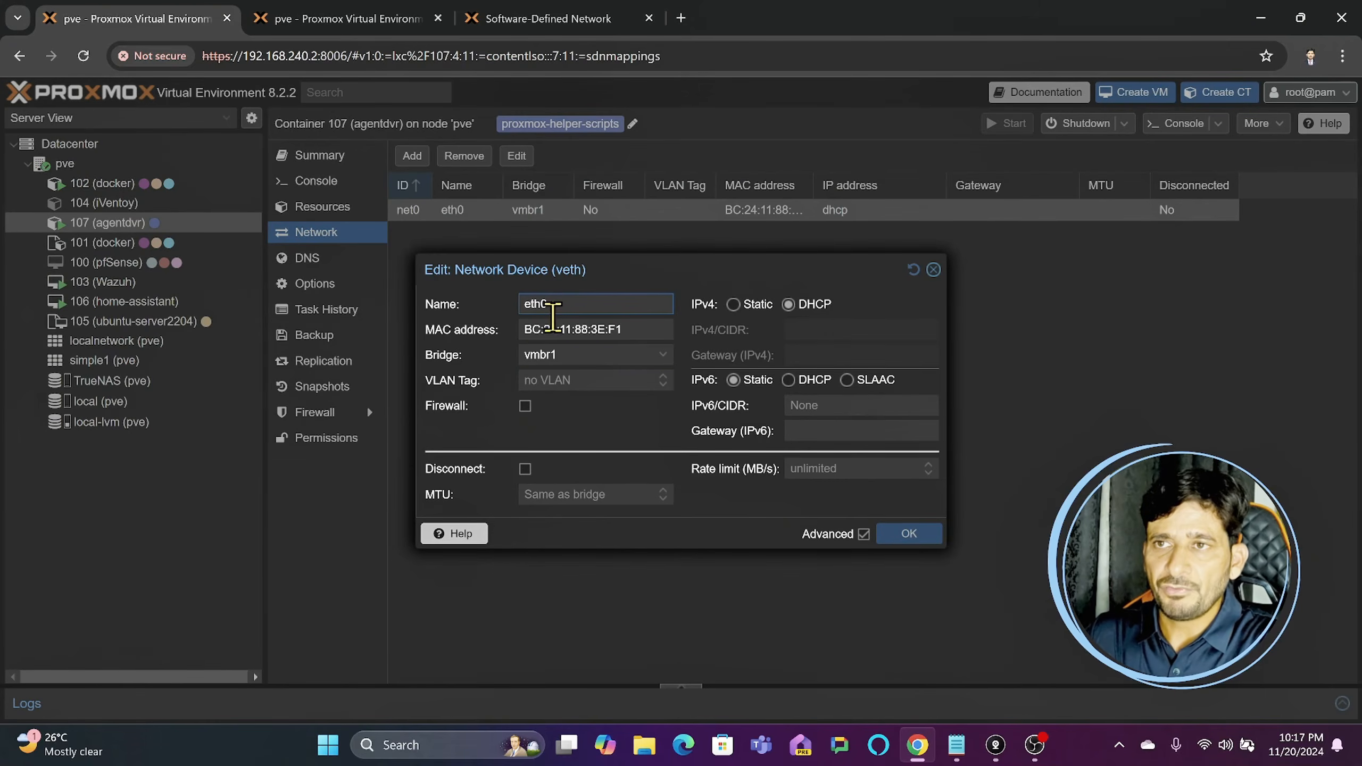
pyautogui.click(584, 356)
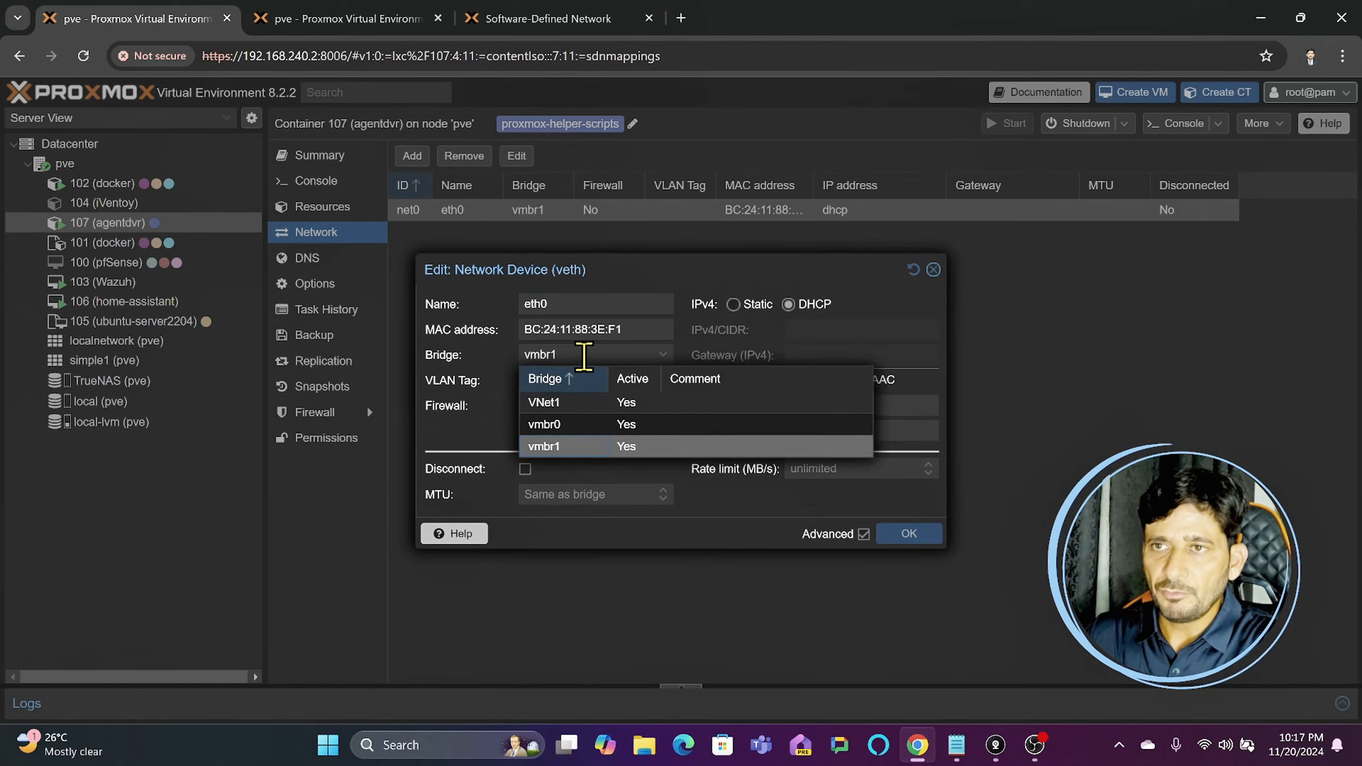
pyautogui.click(586, 406)
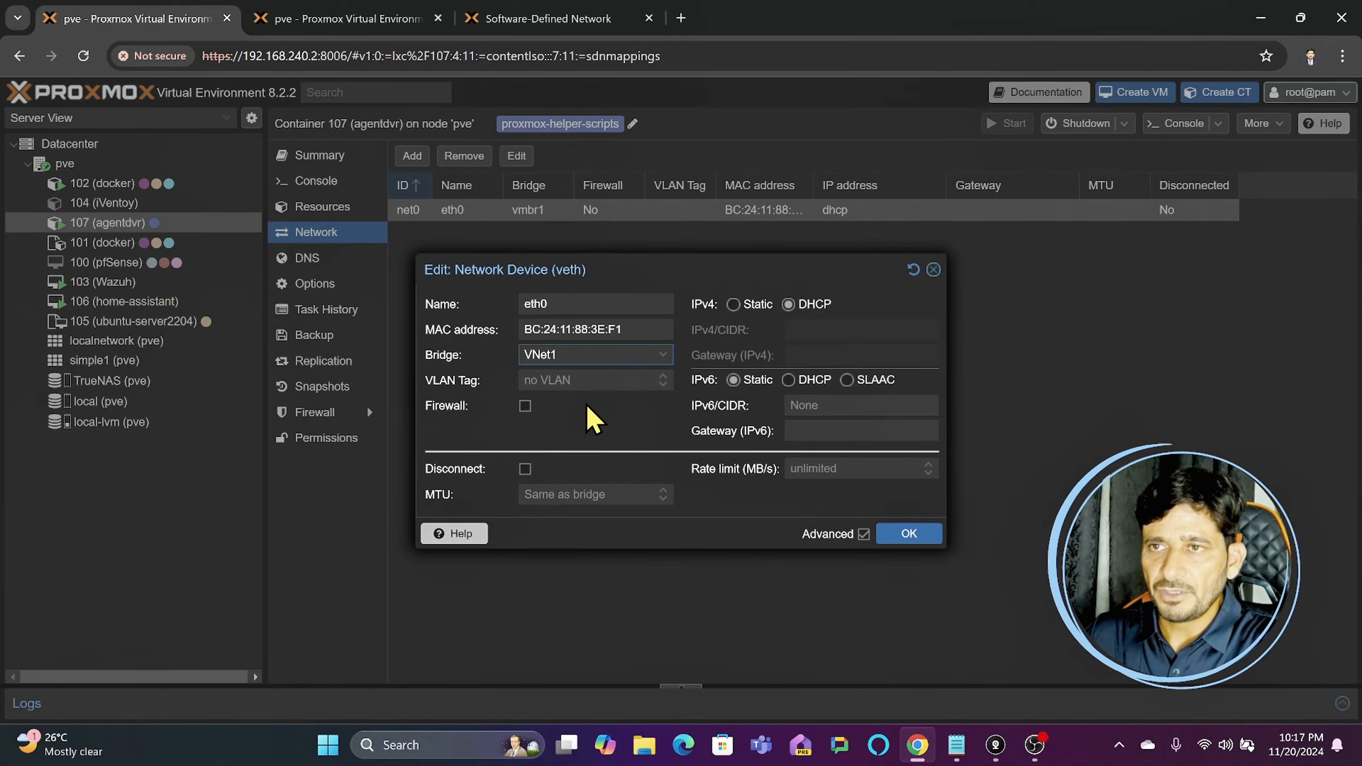
pyautogui.click(918, 534)
# - Set the bridge of the eth0 network device of container 104 (iVentoy) to VNet1
pyautogui.click(132, 305)
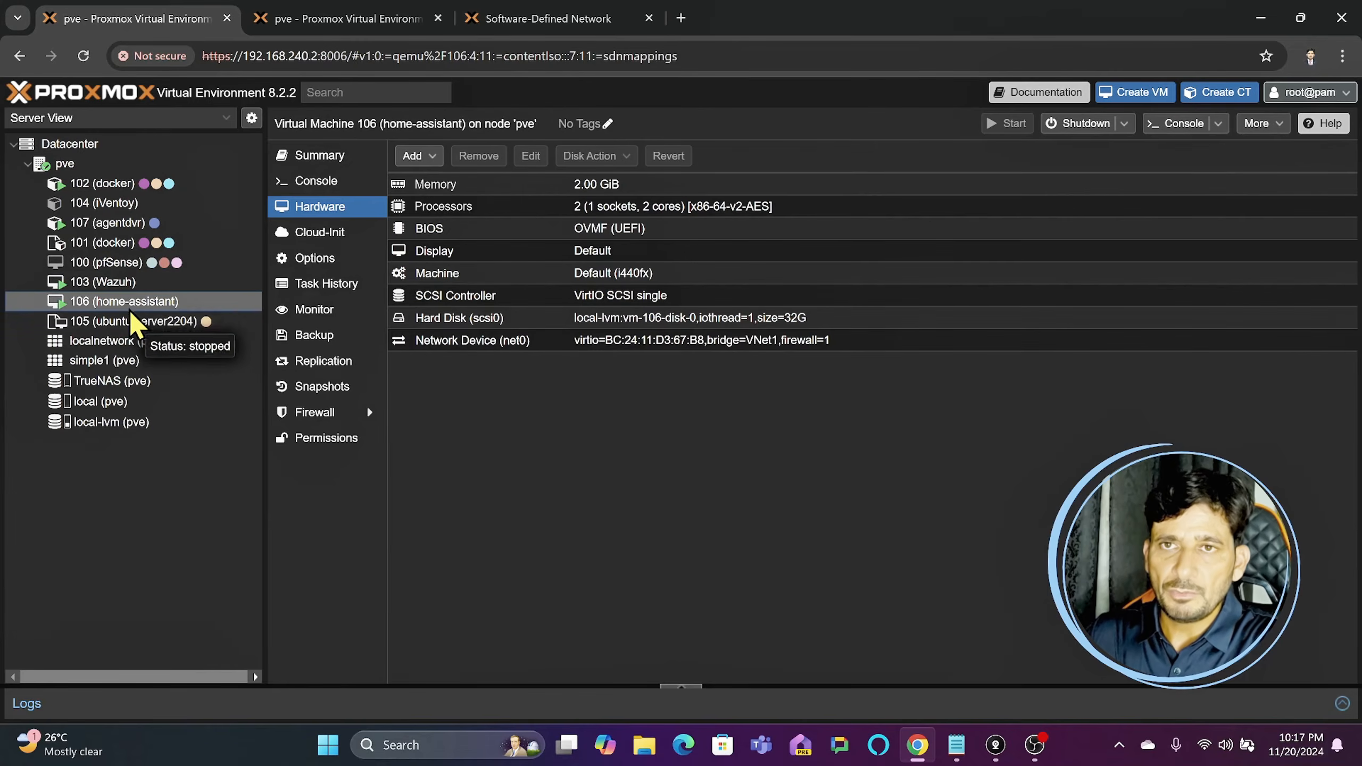
pyautogui.click(123, 222)
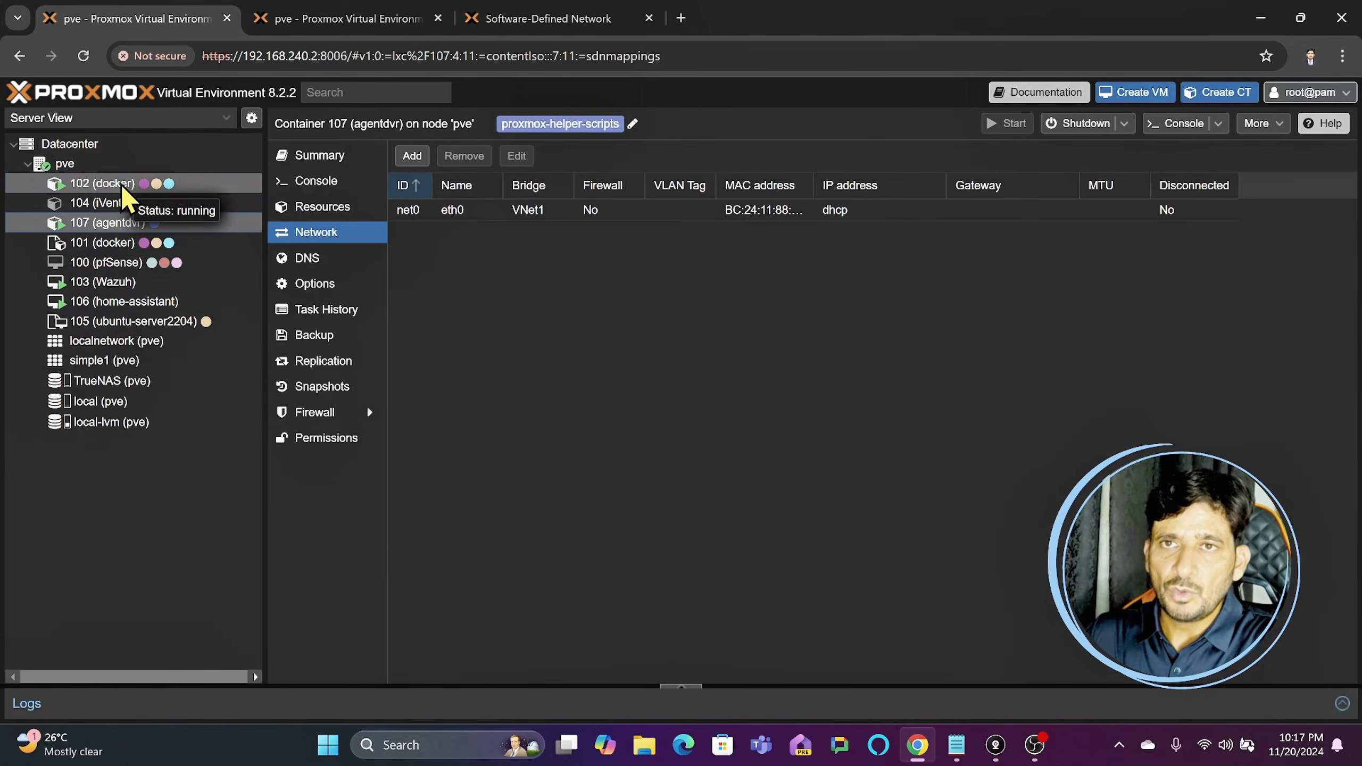
pyautogui.click(123, 186)
pyautogui.click(127, 204)
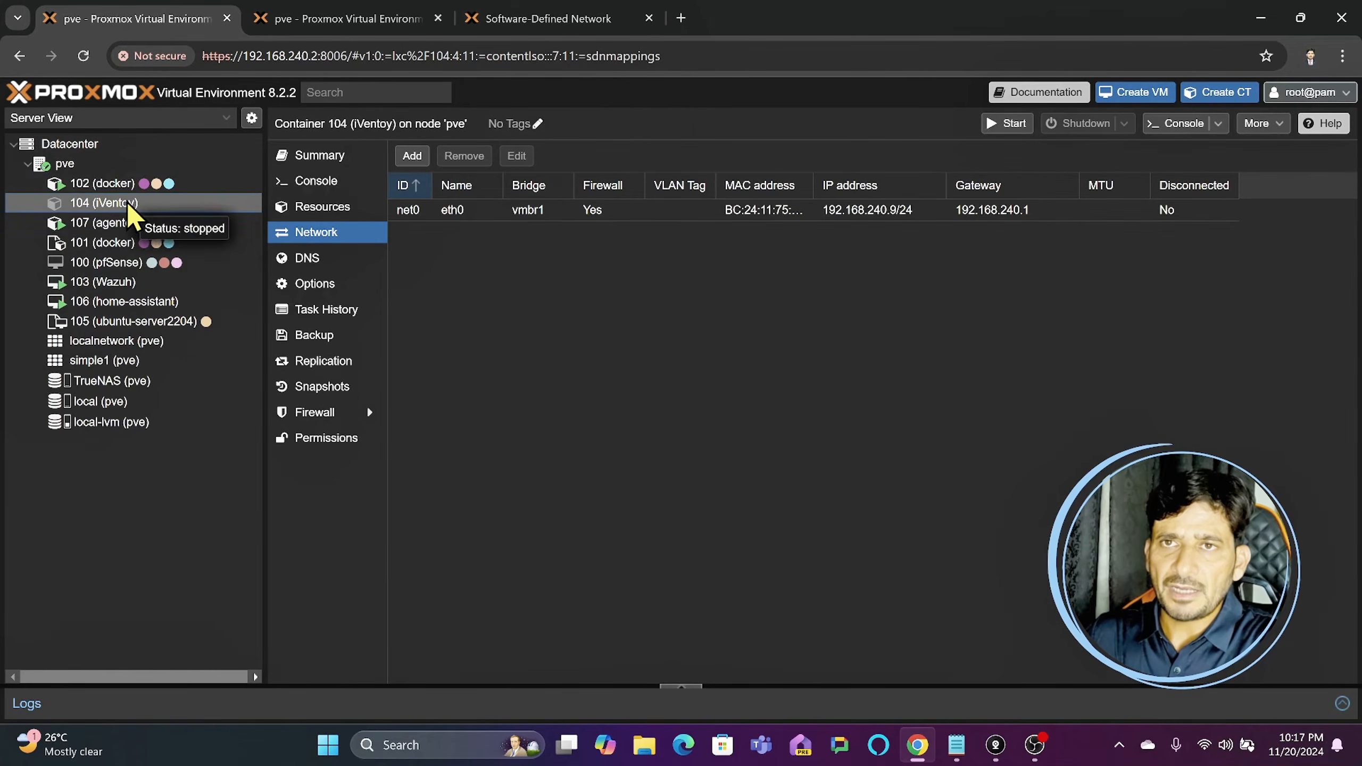
pyautogui.doubleClick(419, 220)
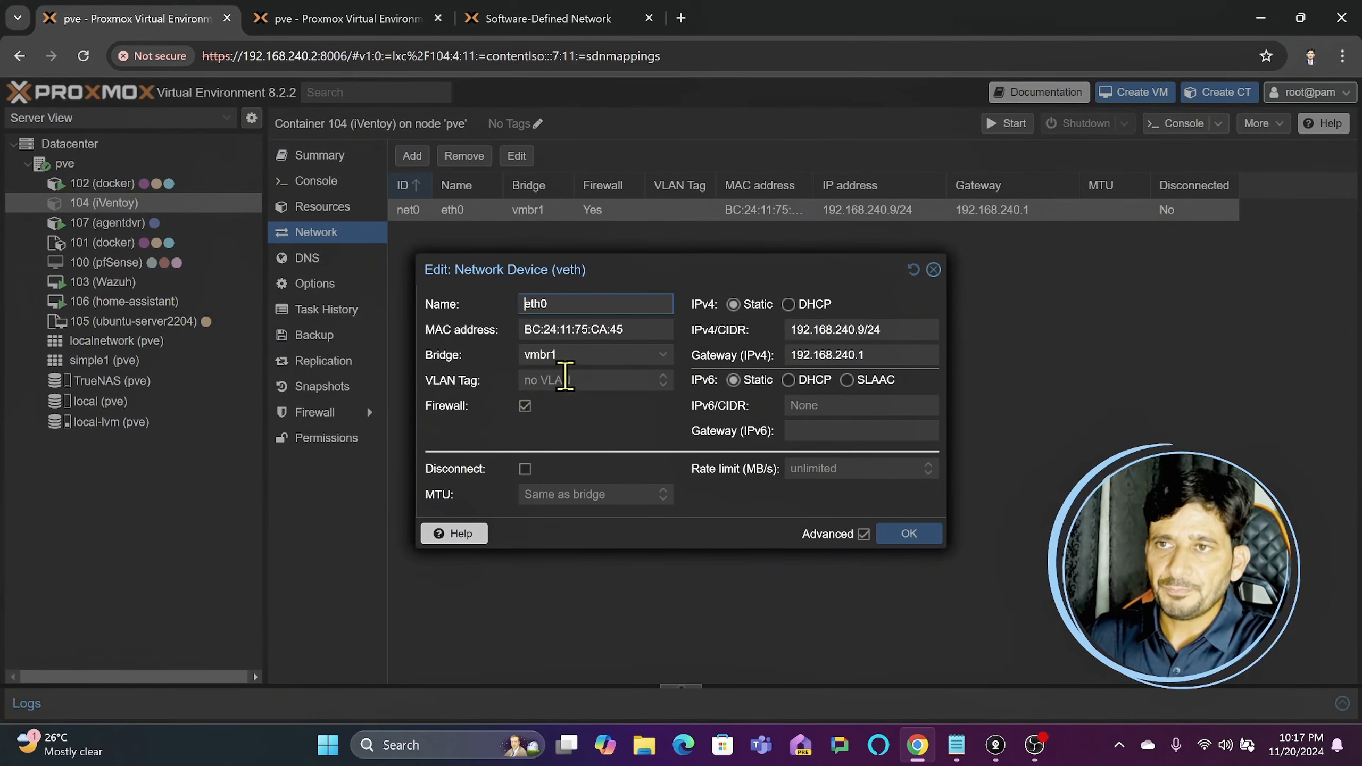
pyautogui.click(569, 355)
pyautogui.click(572, 398)
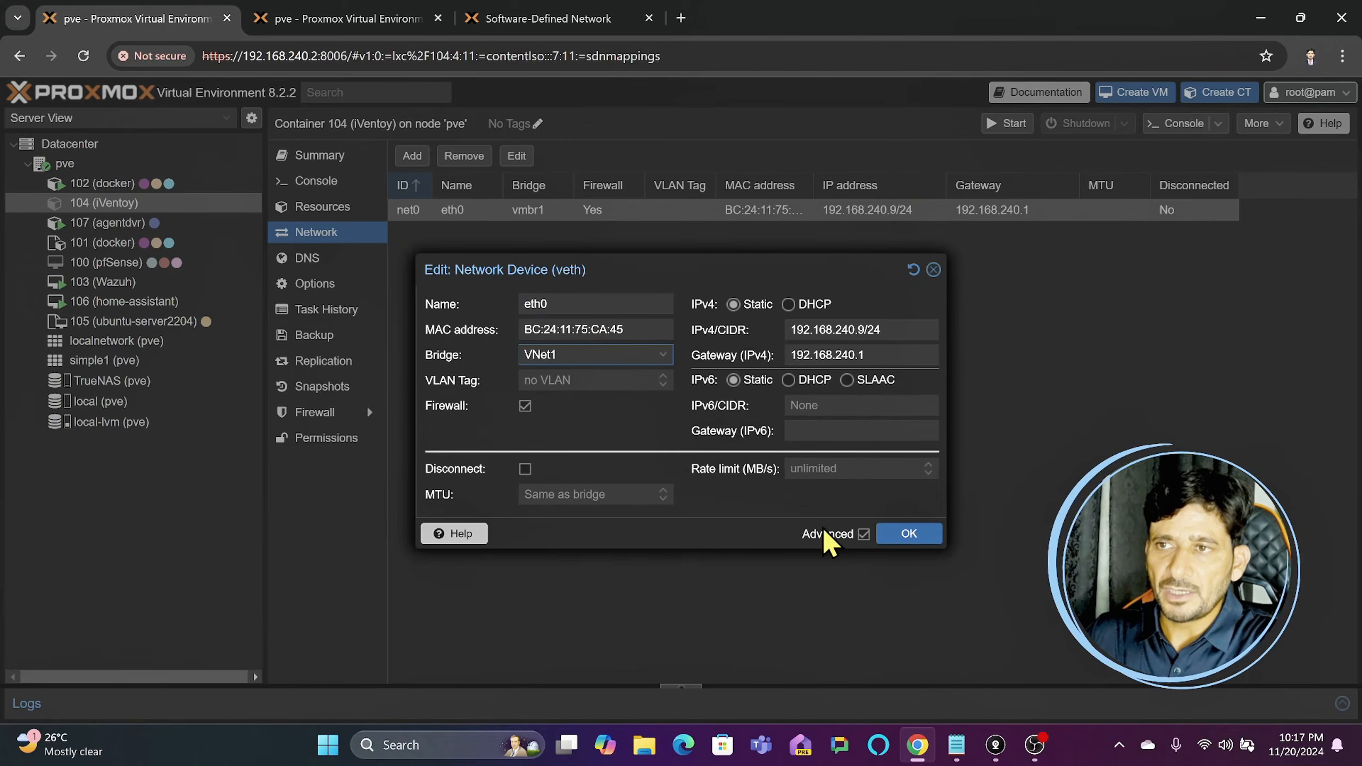
pyautogui.click(909, 533)
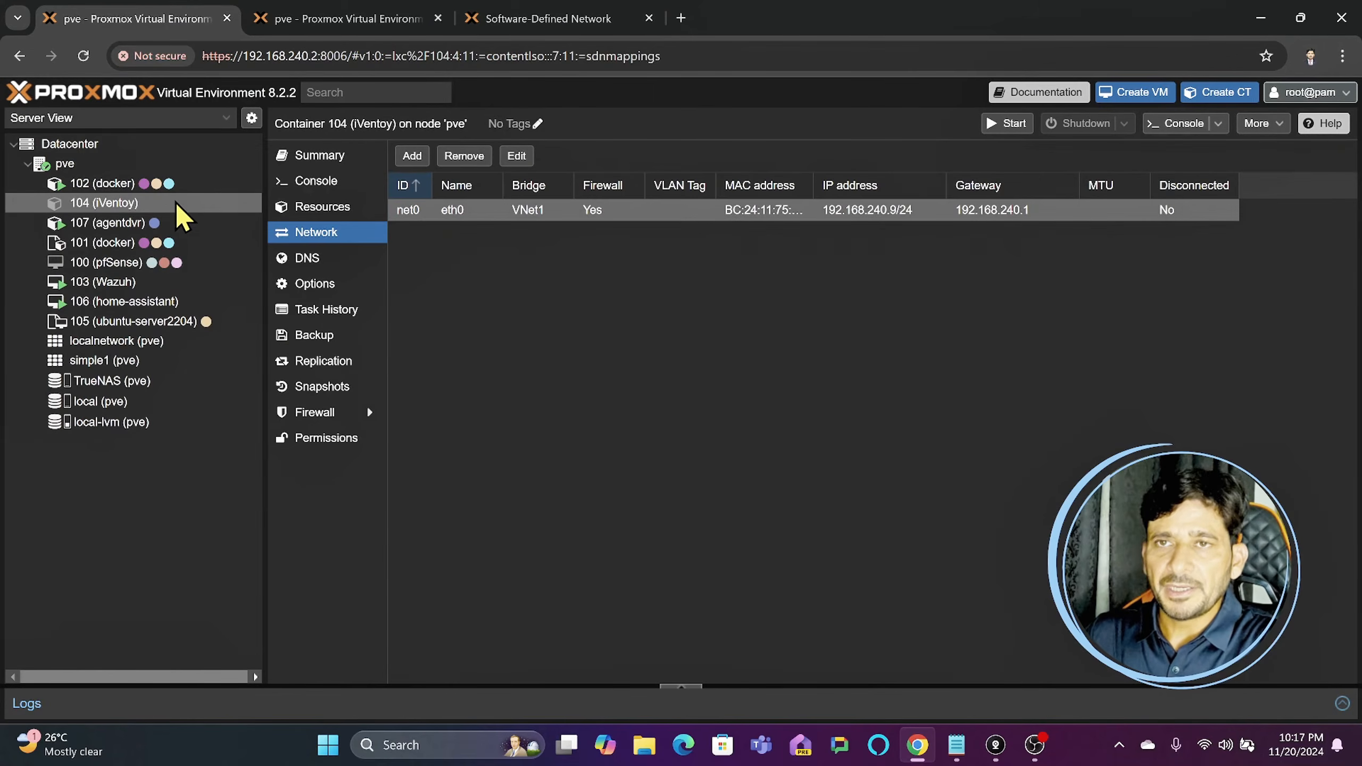
# - Enable the Start at boot option for container 104 (iVentoy)
pyautogui.click(314, 286)
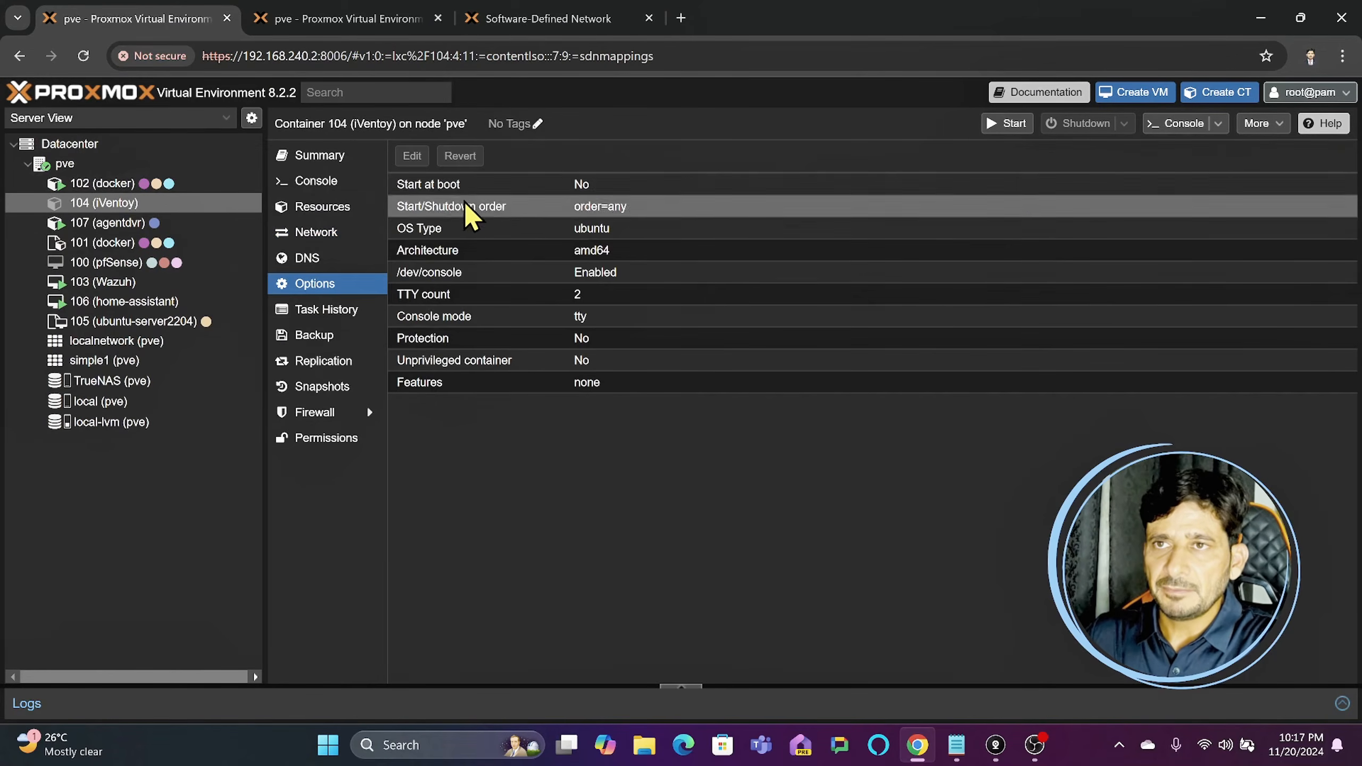
pyautogui.doubleClick(491, 186)
pyautogui.click(658, 399)
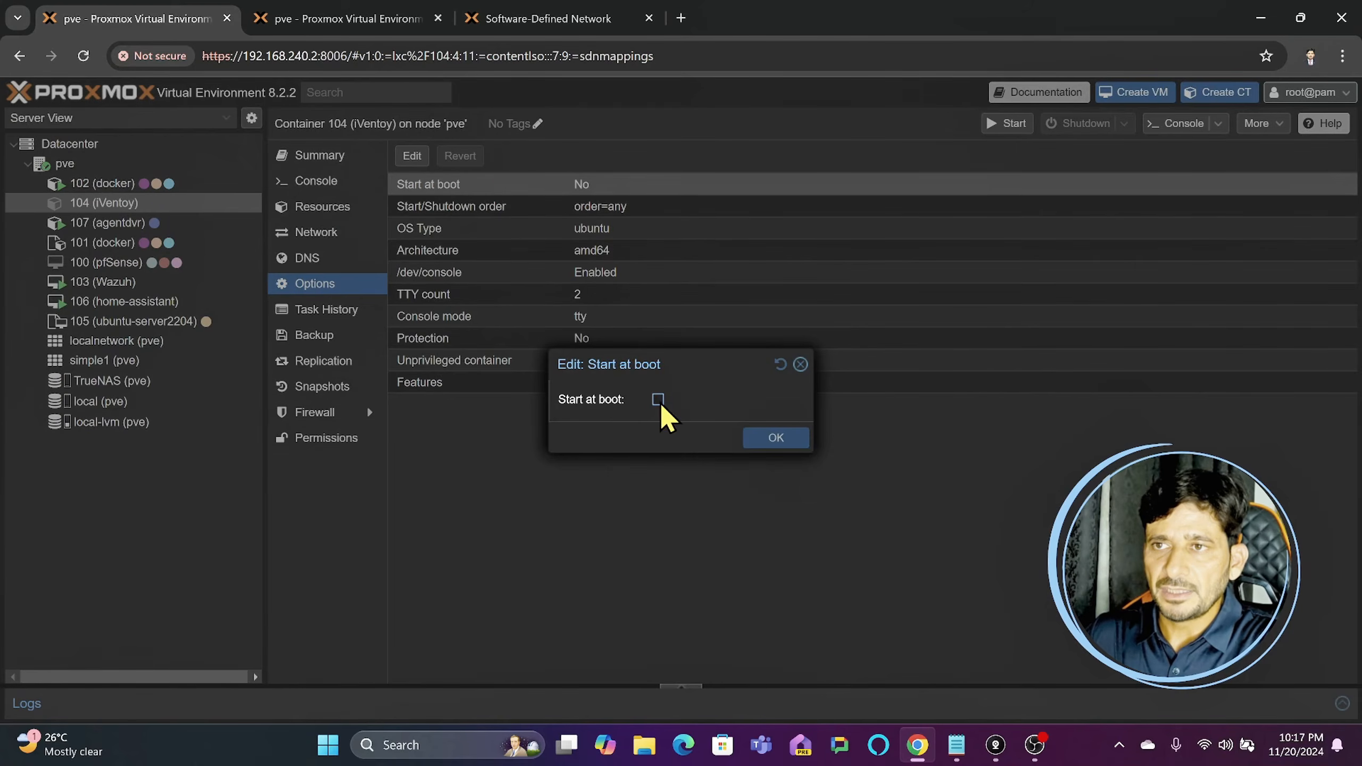
pyautogui.click(764, 439)
# - Check container 102's Start at boot option and enable the same option for container 107 (agentdvr)
pyautogui.click(129, 183)
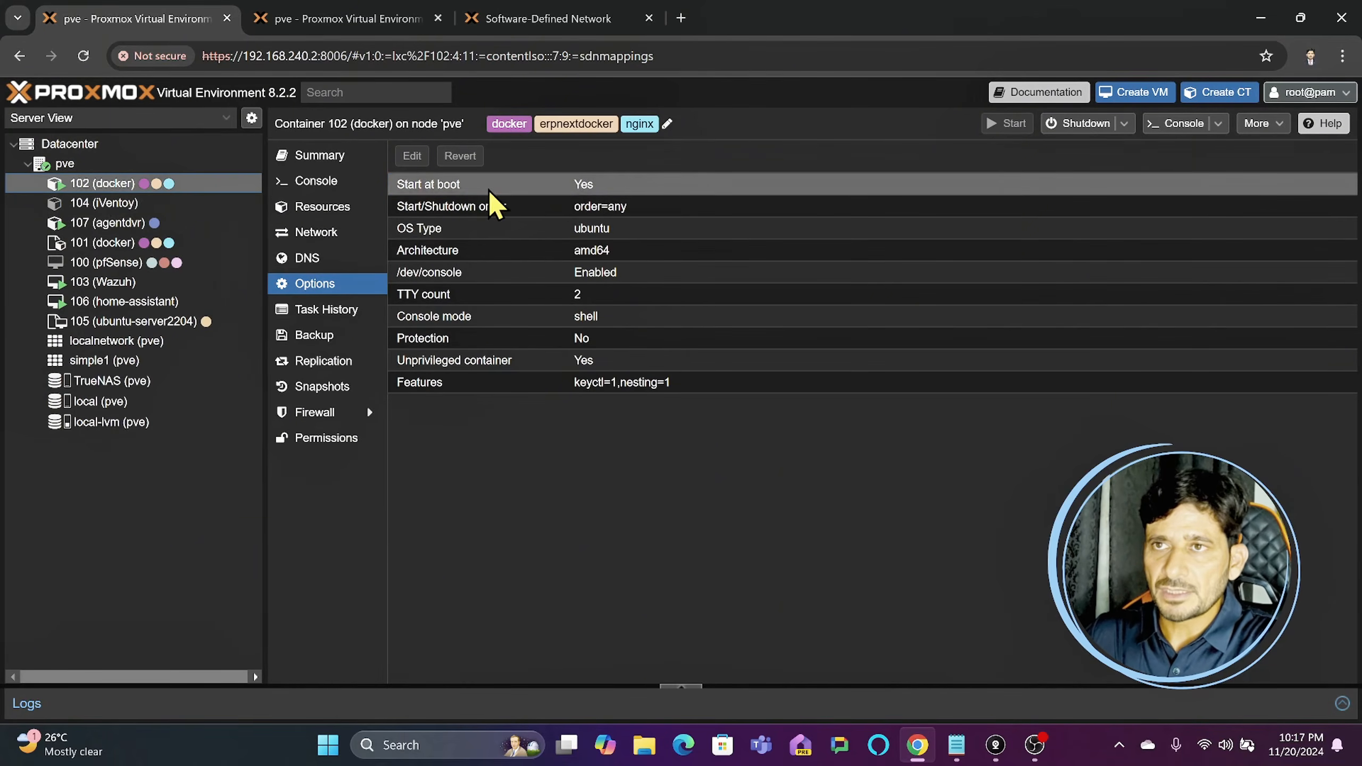
pyautogui.click(123, 222)
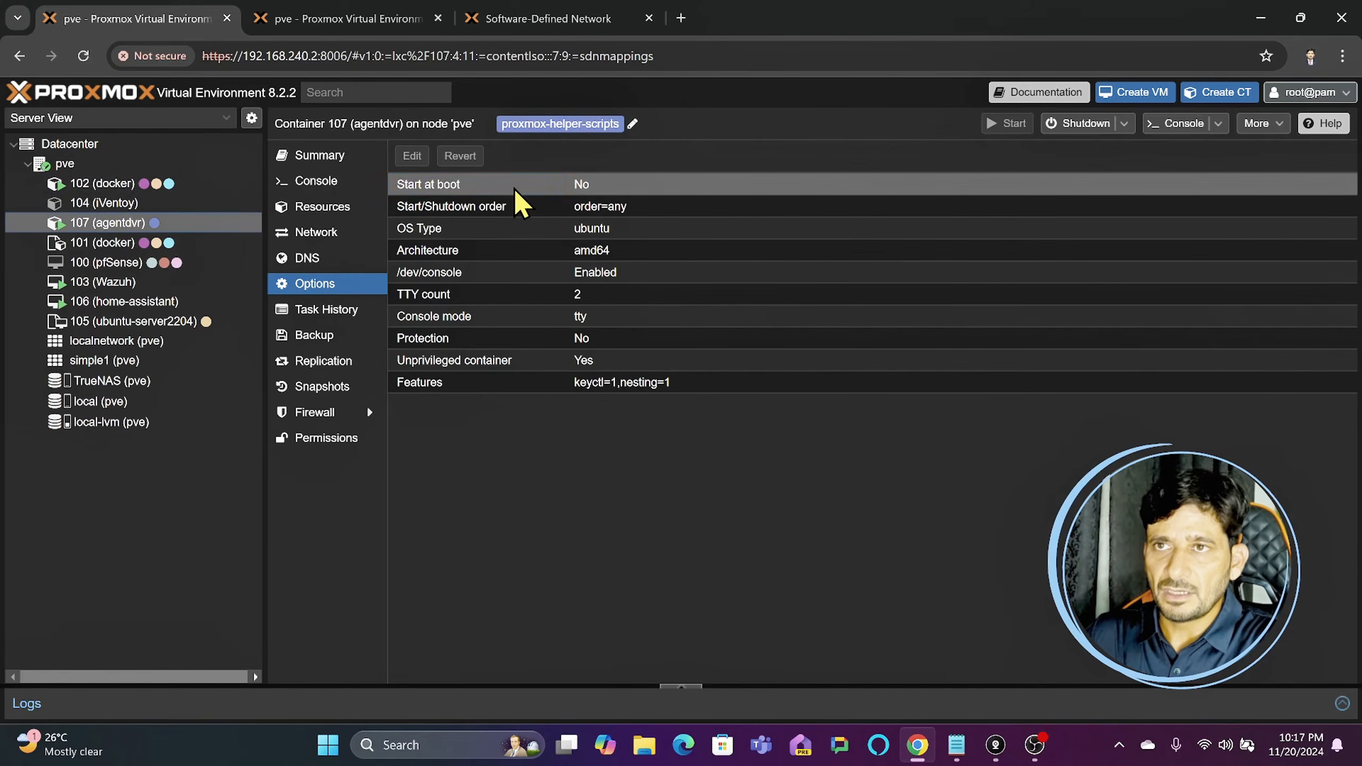
pyautogui.doubleClick(613, 185)
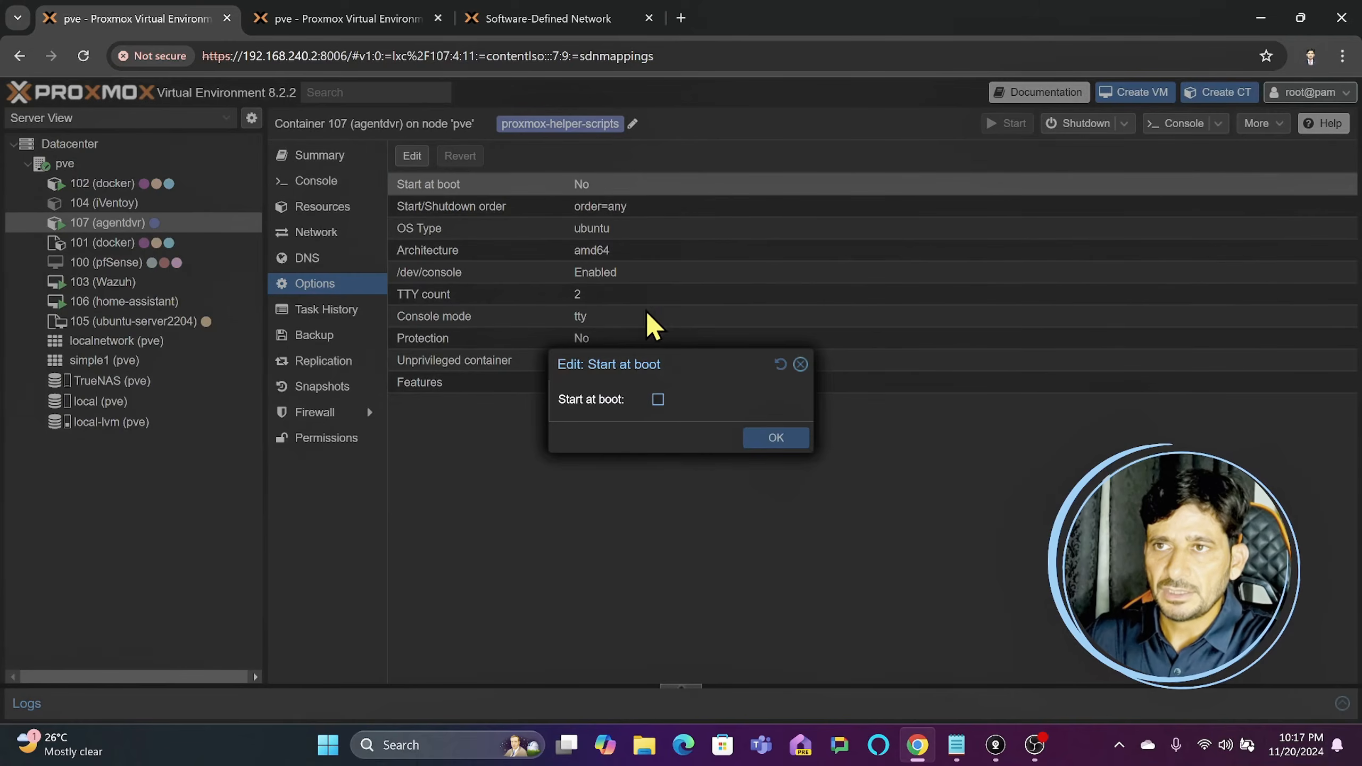
pyautogui.click(659, 400)
pyautogui.click(754, 439)
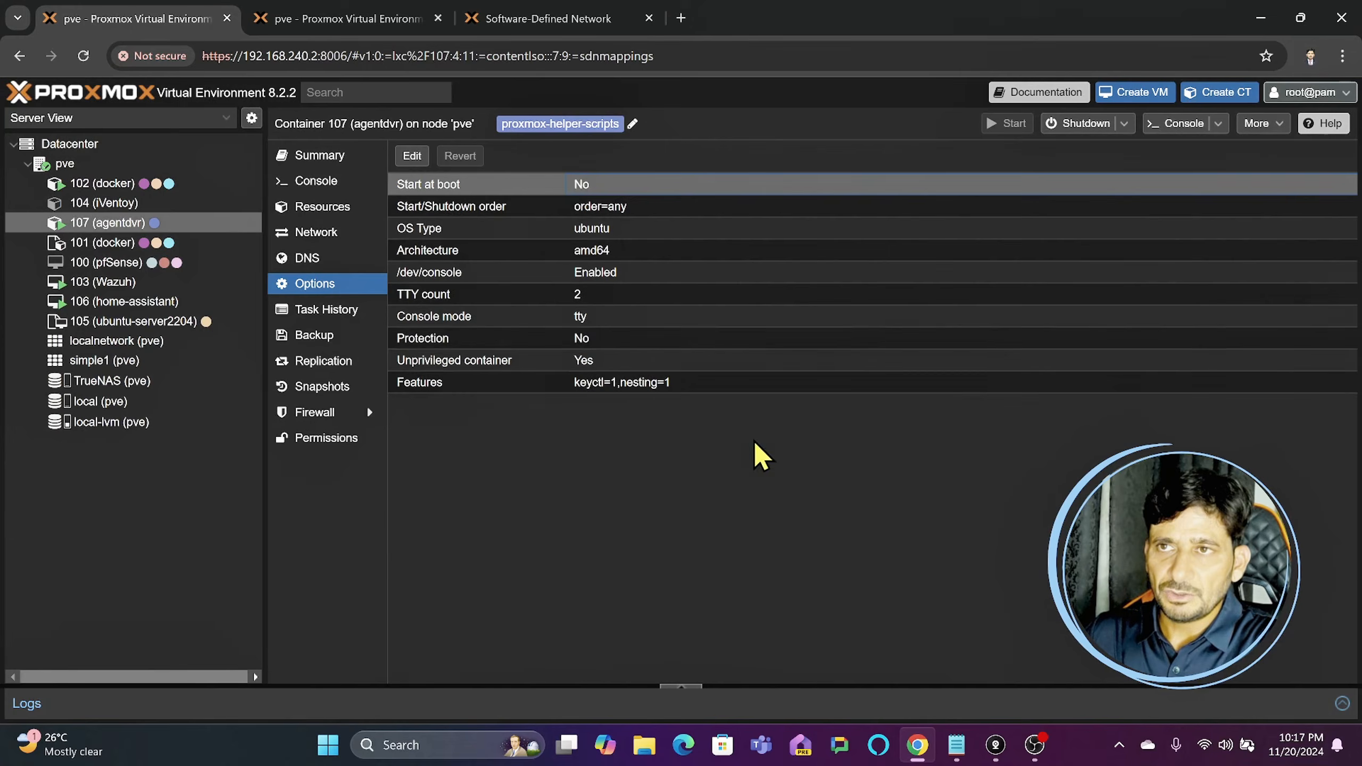
# - Check the Start at boot option of VM 106 (home-assistant) and VM 105 (ubuntu-server2204)
pyautogui.click(128, 303)
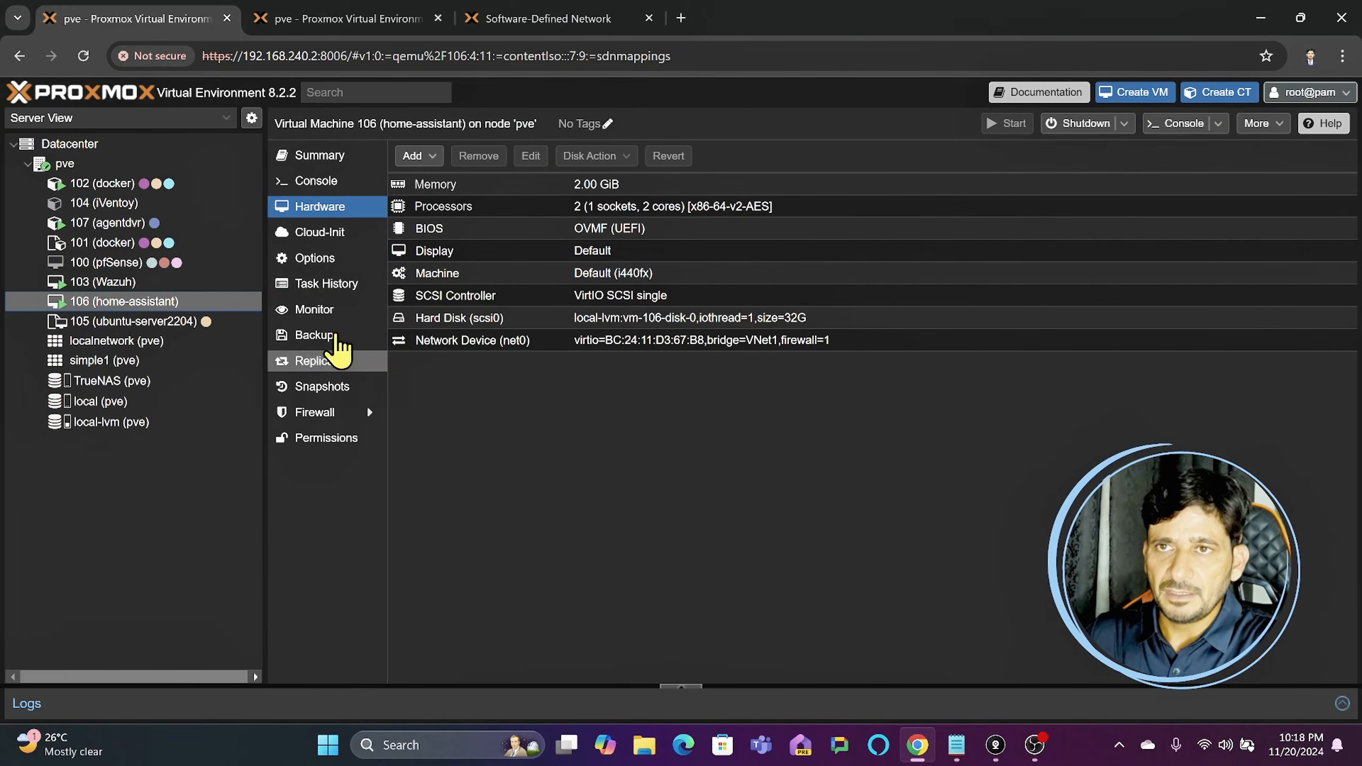
pyautogui.click(330, 263)
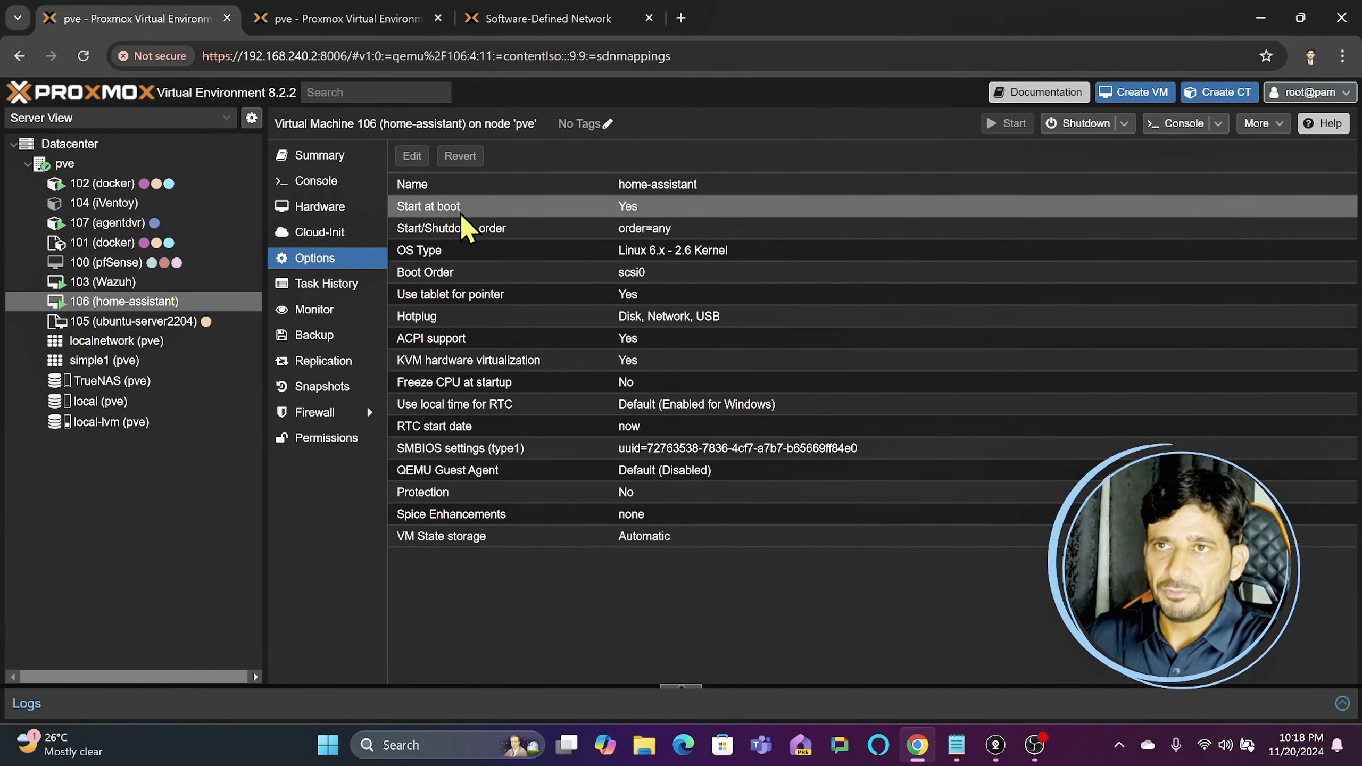
pyautogui.click(152, 326)
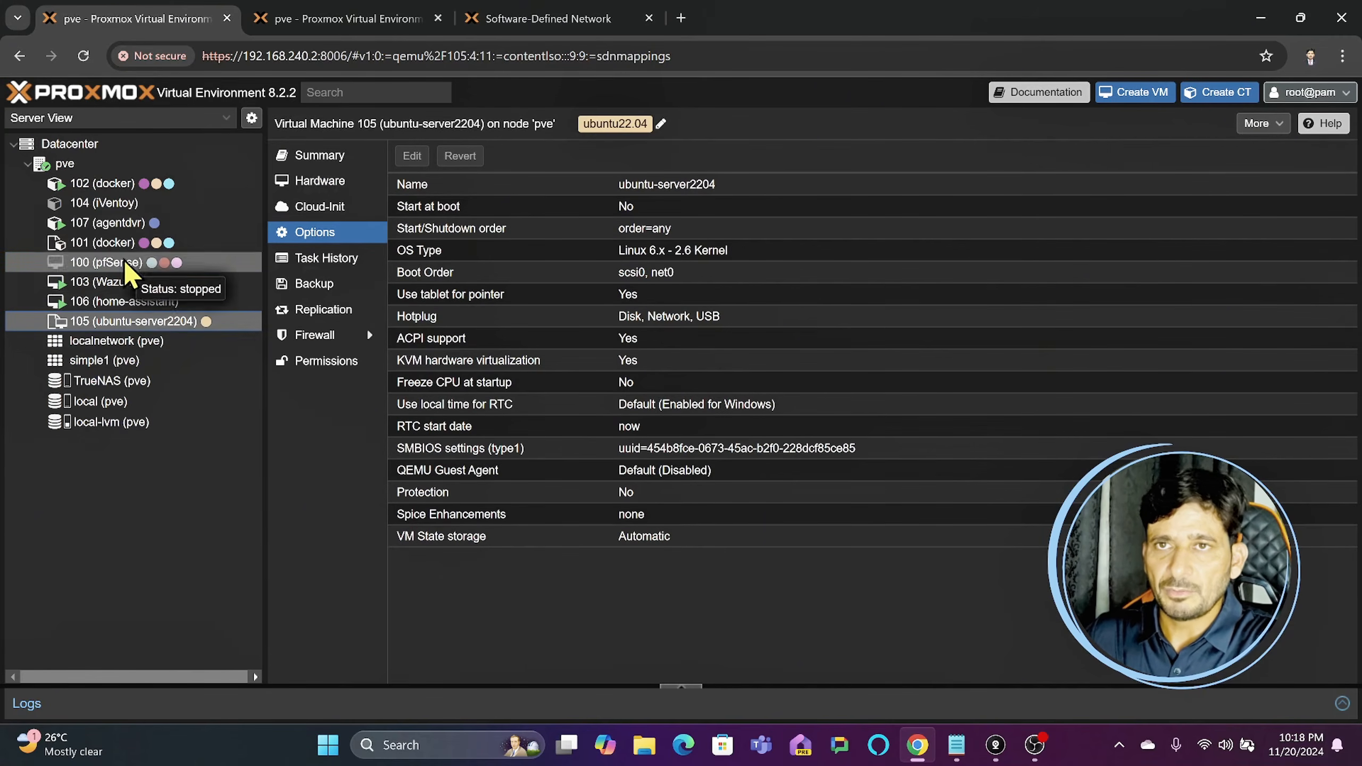
# - Set the IP address of container 104's DHCP mapping in the datacenter's SDN IPAM to 10.10.10.4
pyautogui.click(74, 149)
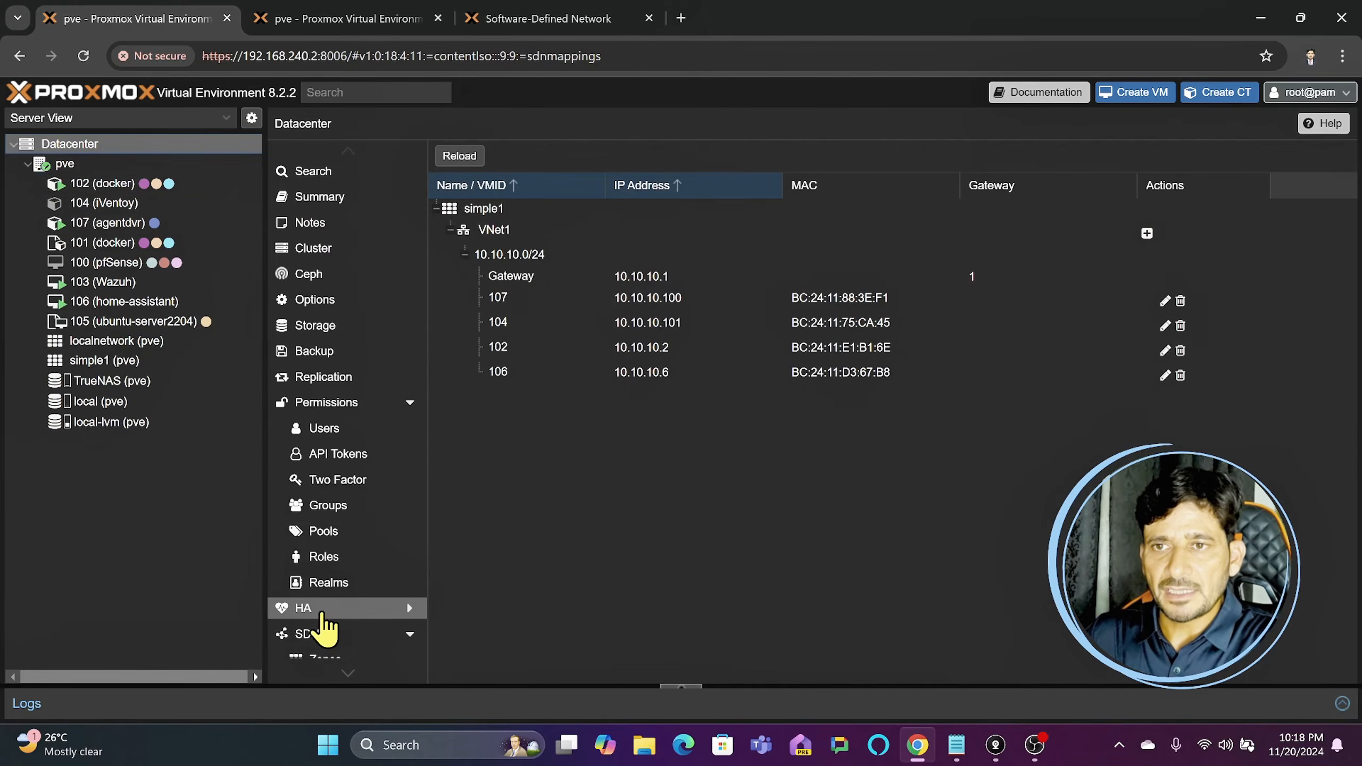
pyautogui.click(316, 637)
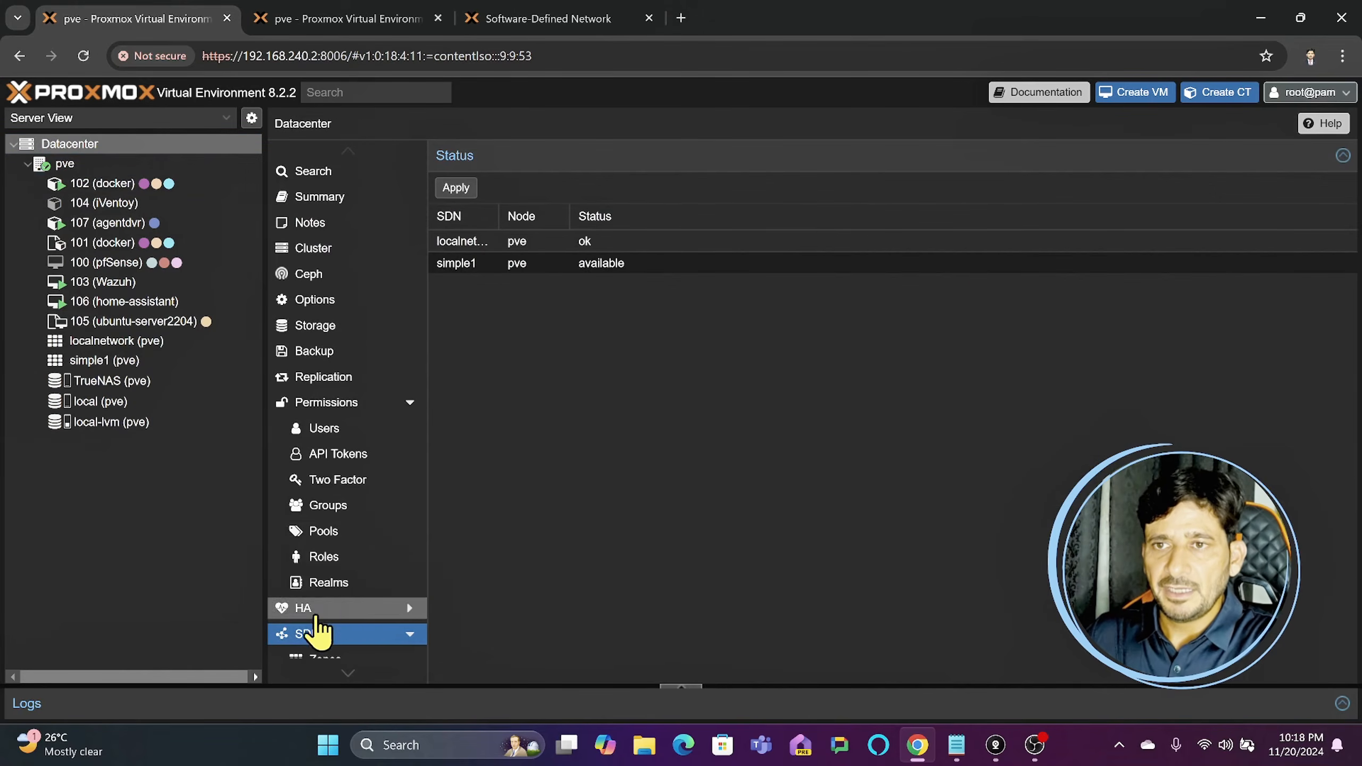
pyautogui.scroll(-4, 316, 603)
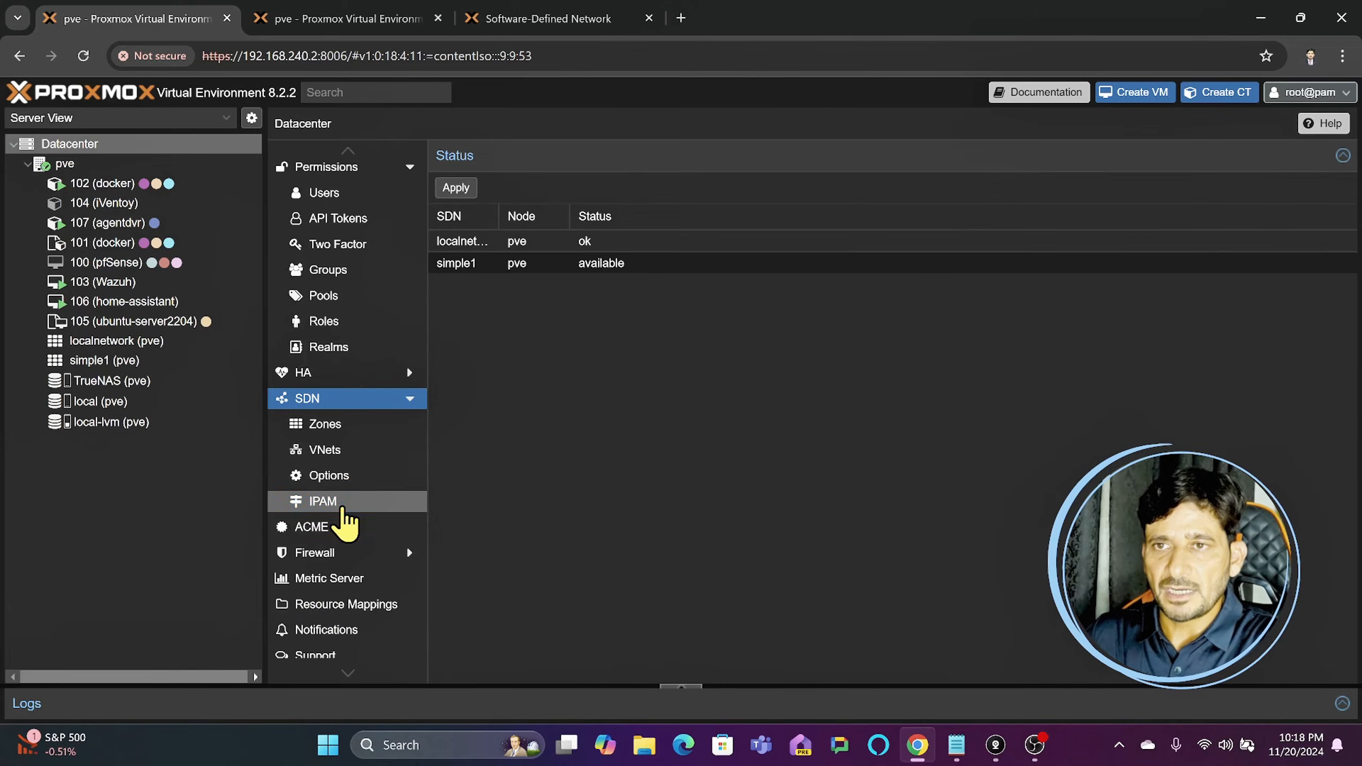
pyautogui.click(336, 502)
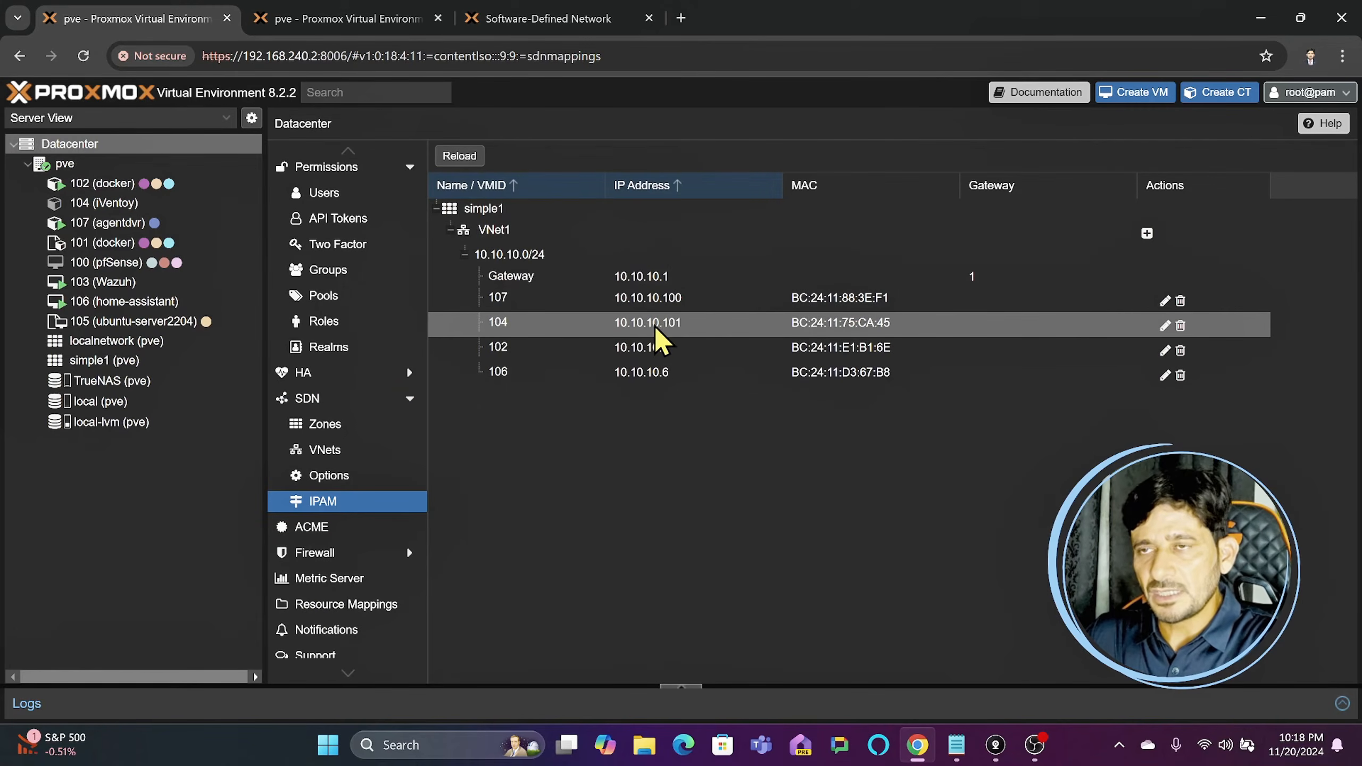
pyautogui.click(1165, 326)
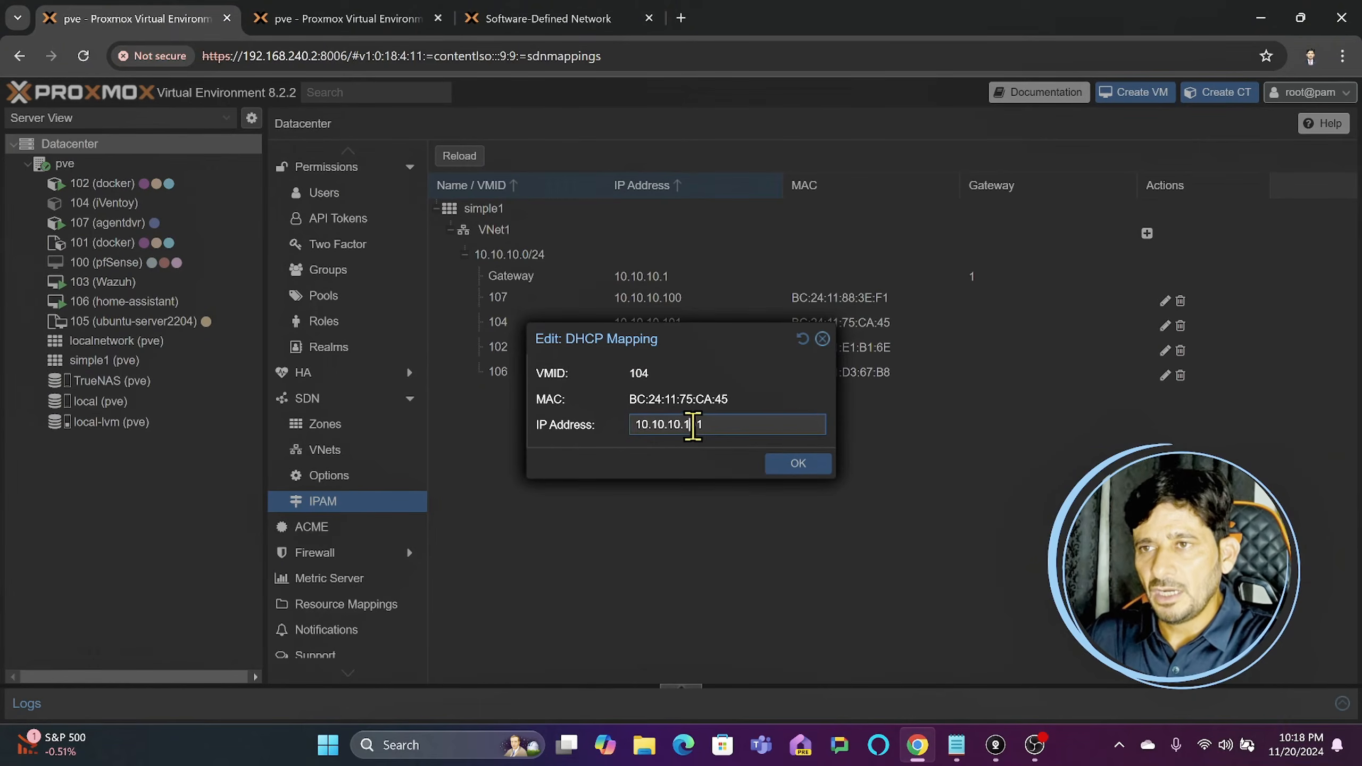
pyautogui.click(823, 338)
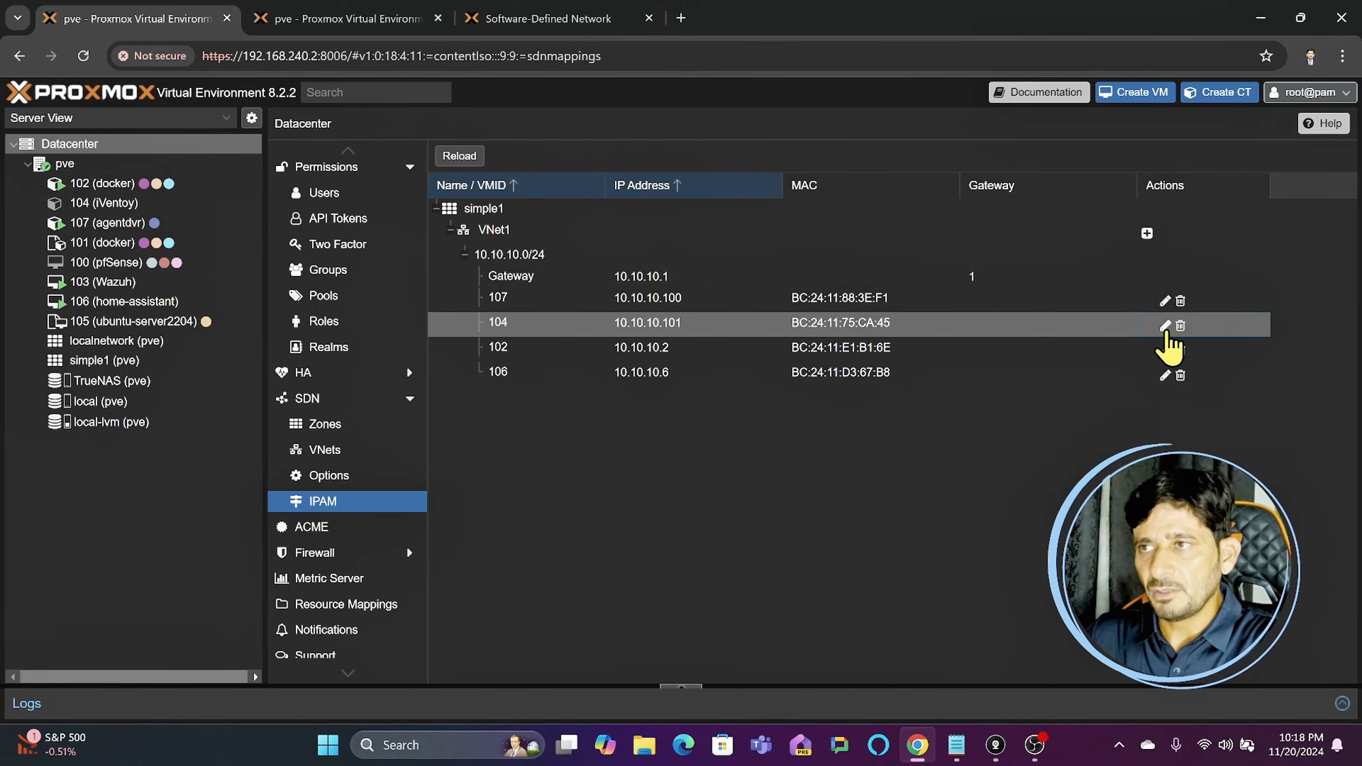
pyautogui.click(1165, 326)
pyautogui.moveTo(682, 424); pyautogui.dragTo(788, 420)
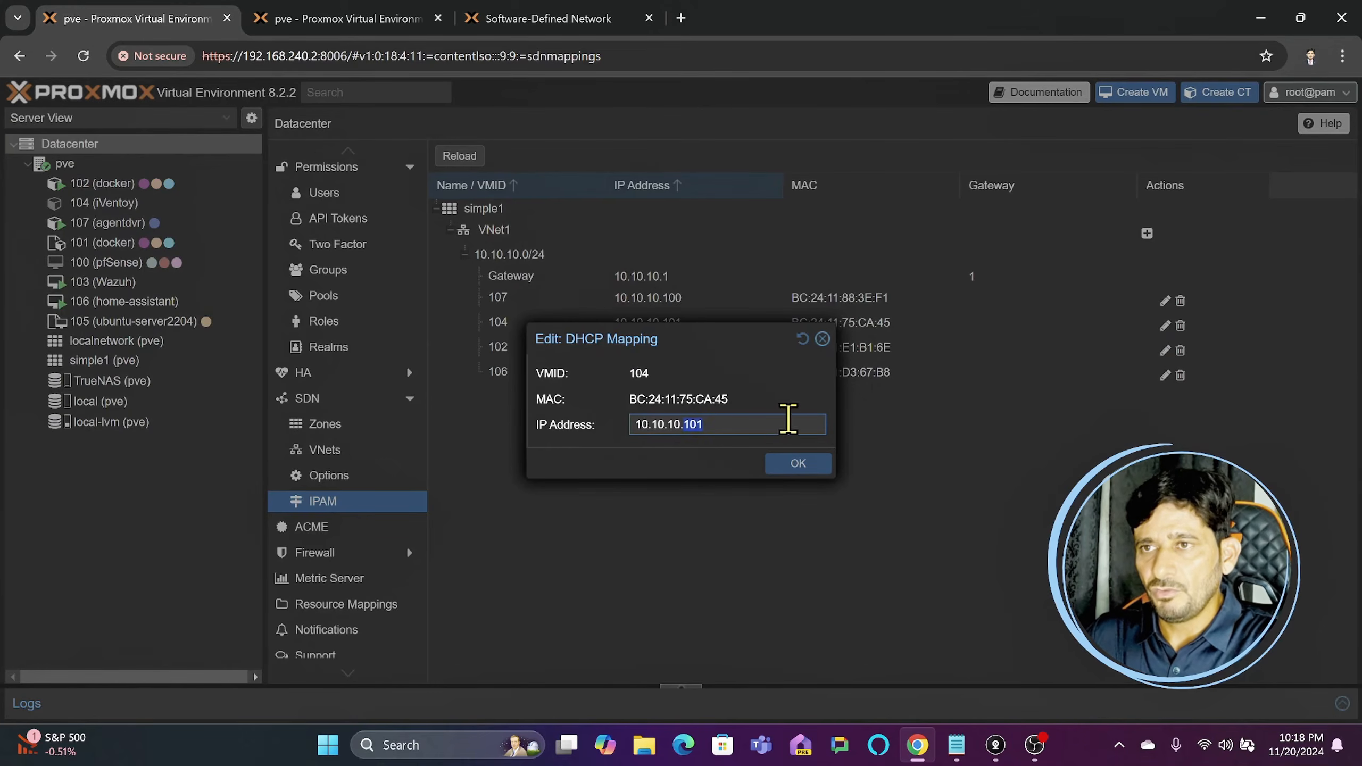
pyautogui.write('4')
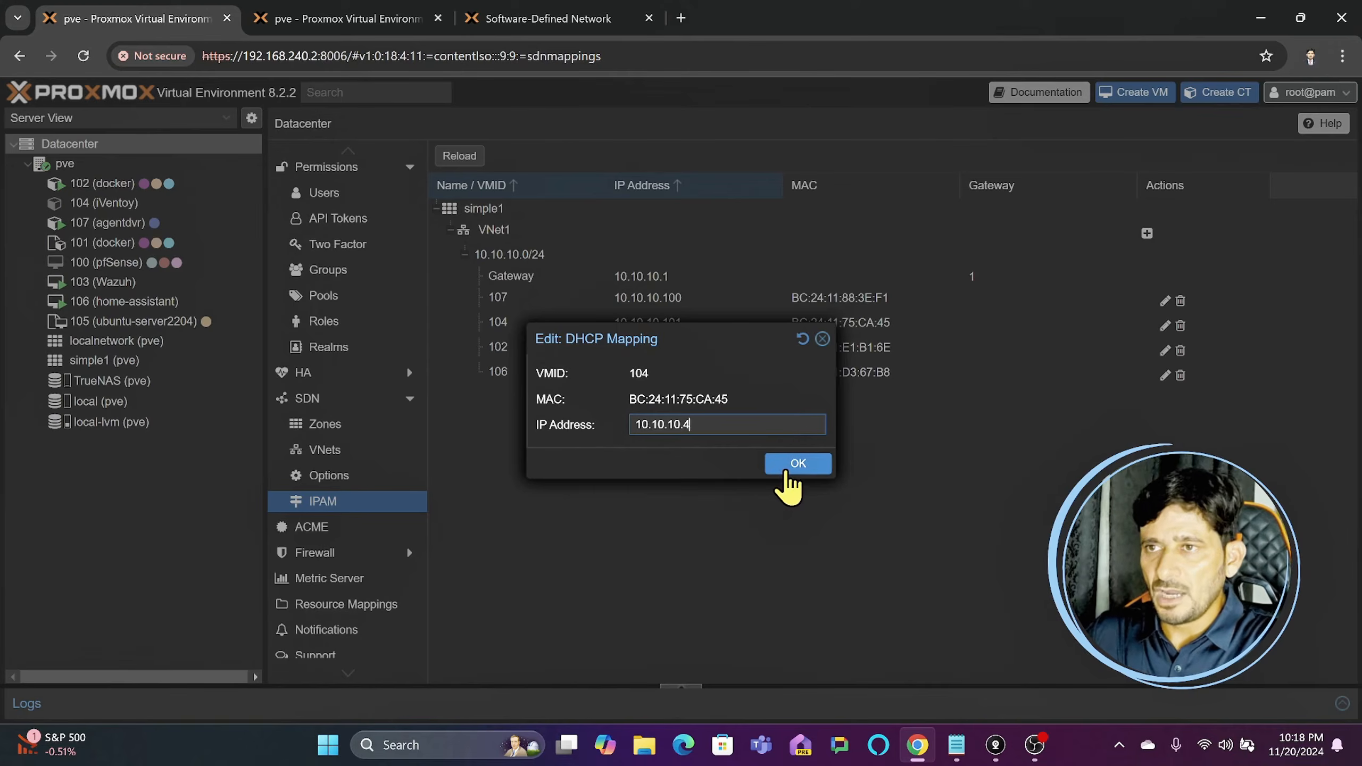
pyautogui.click(794, 463)
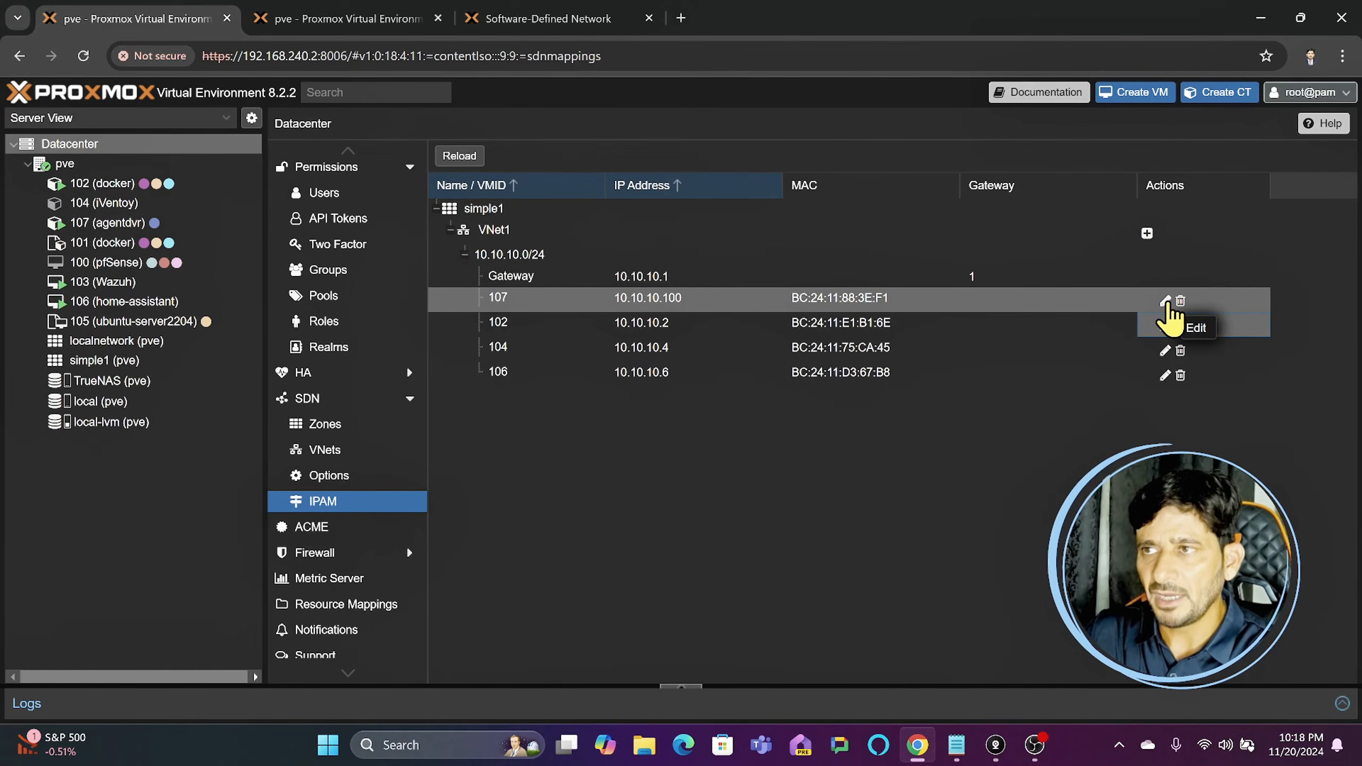
# - Set the IP address of container 107's DHCP mapping to 10.10.10.7
pyautogui.click(1166, 302)
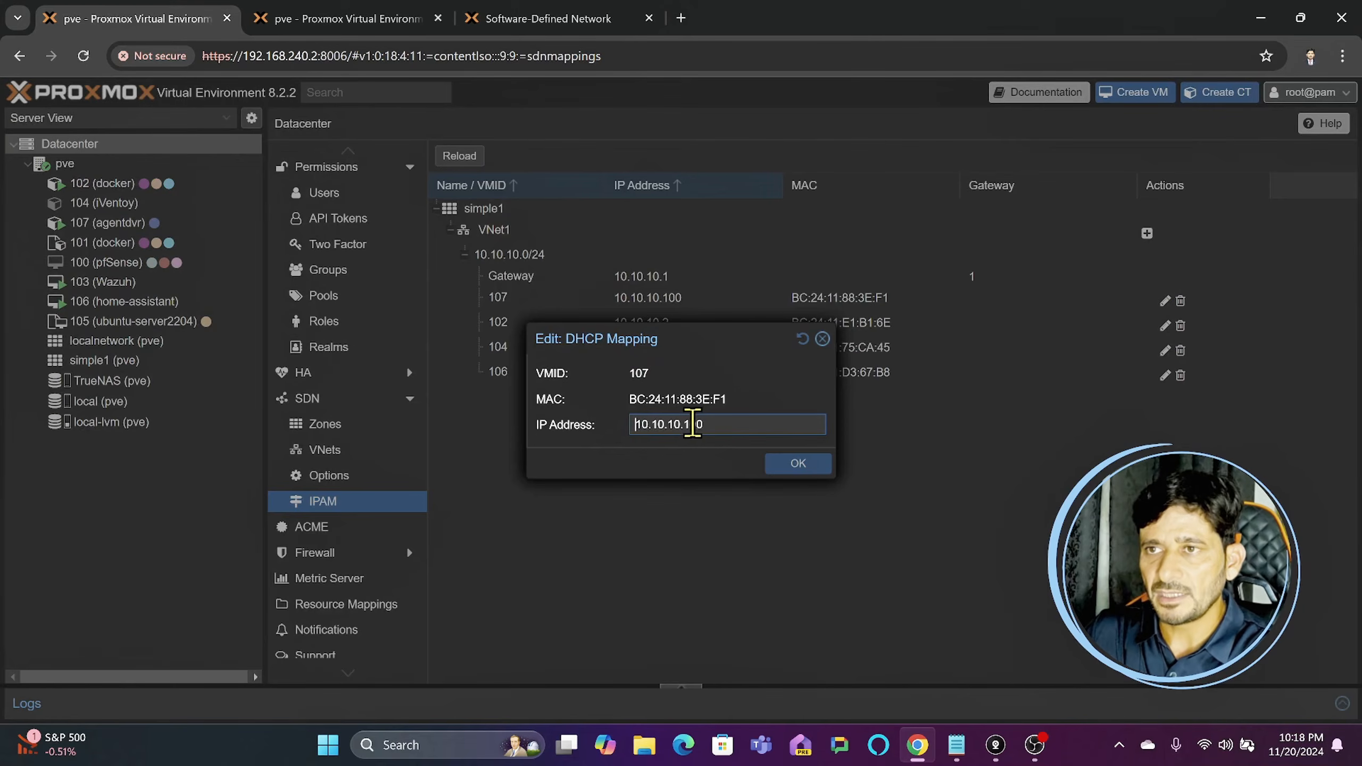
pyautogui.press('BackSpace')
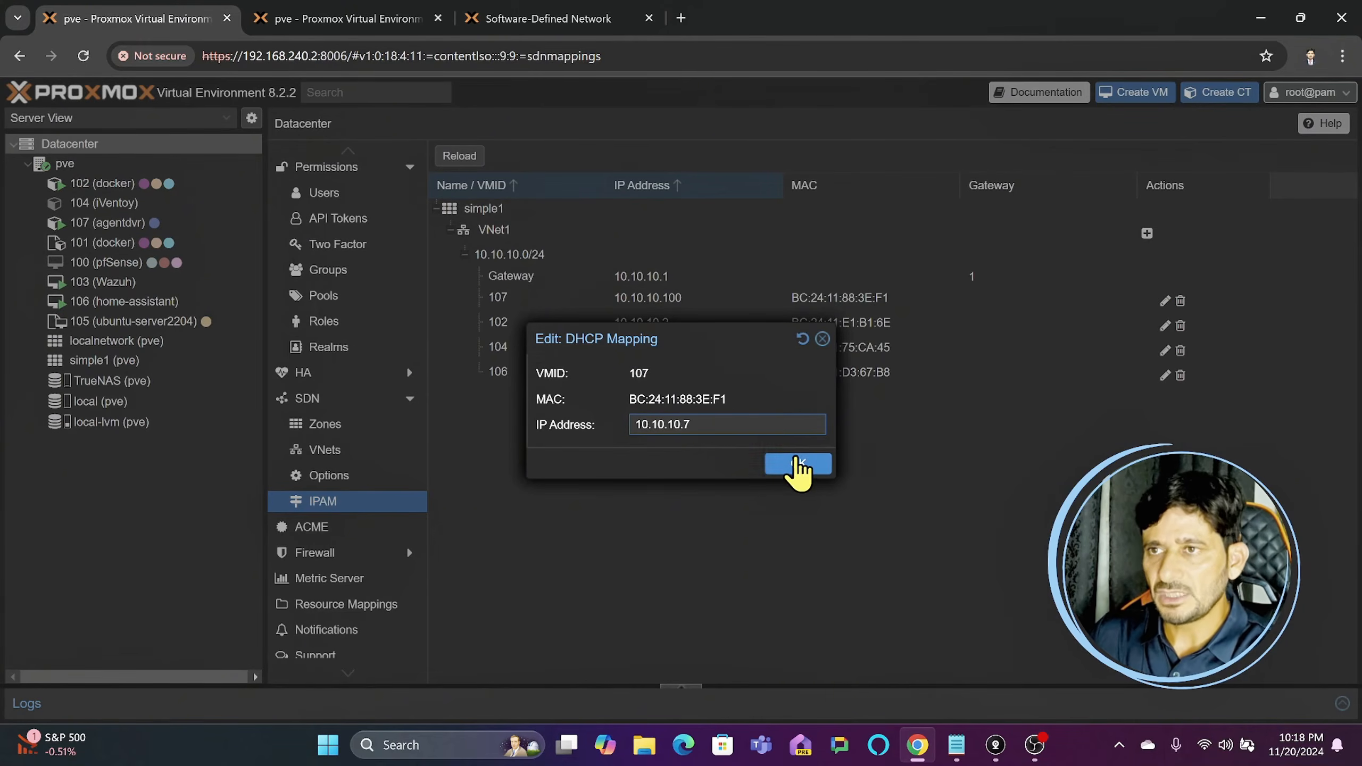
pyautogui.click(798, 465)
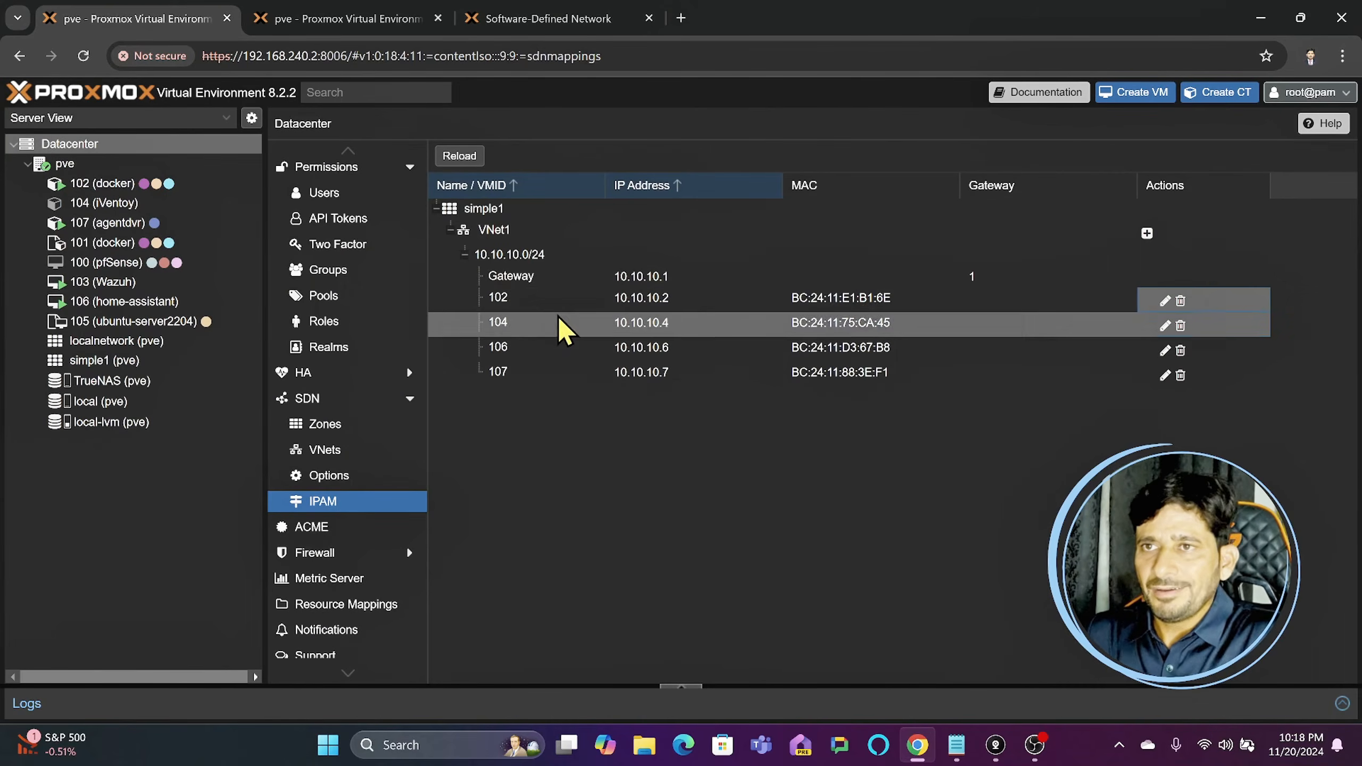
pyautogui.click(465, 257)
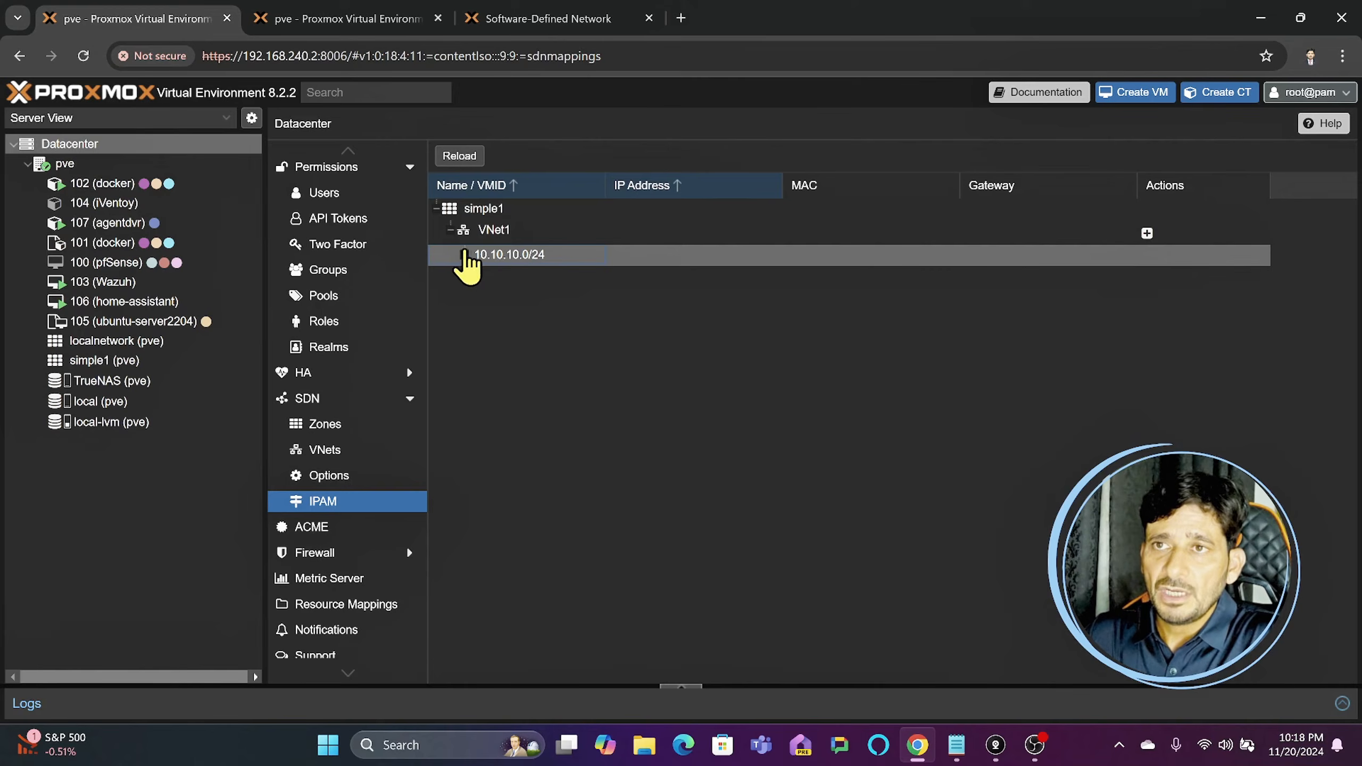
pyautogui.click(465, 254)
pyautogui.click(463, 256)
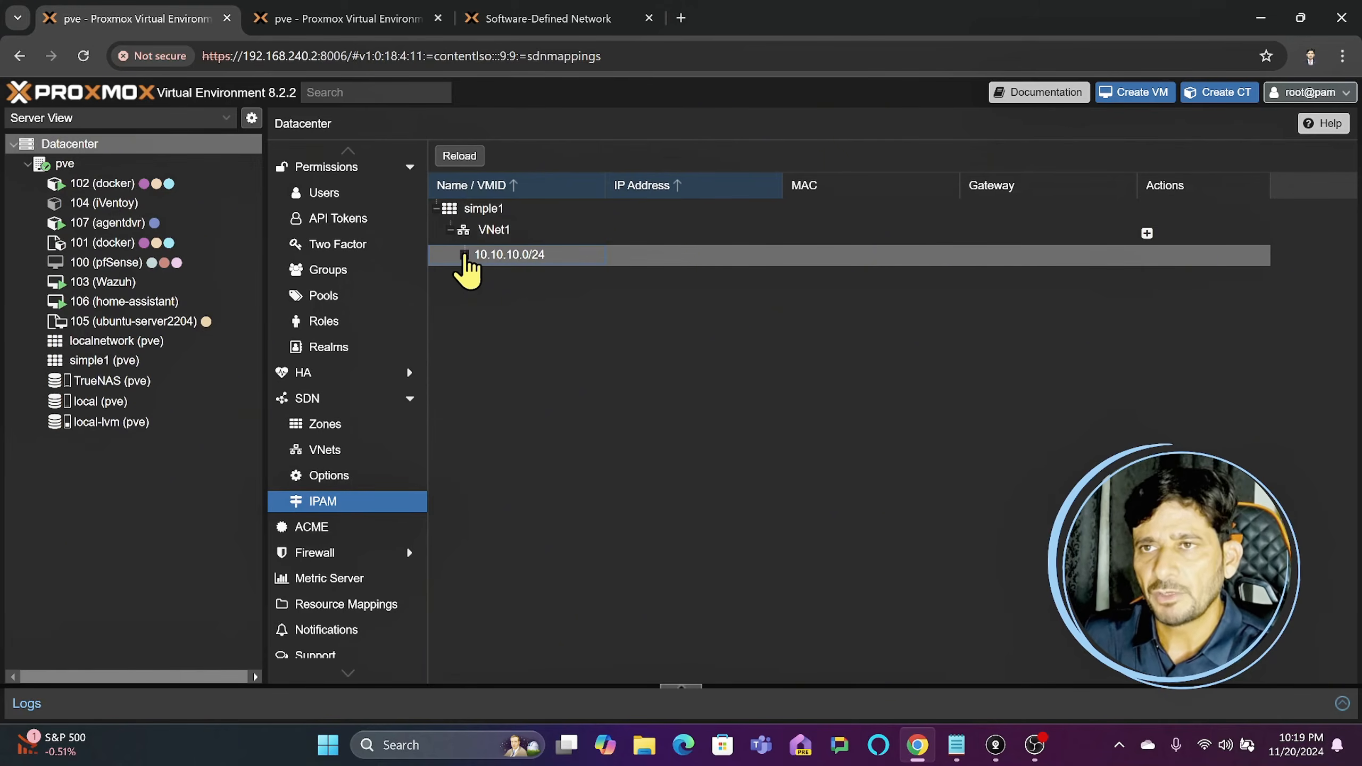
pyautogui.click(465, 255)
pyautogui.click(464, 255)
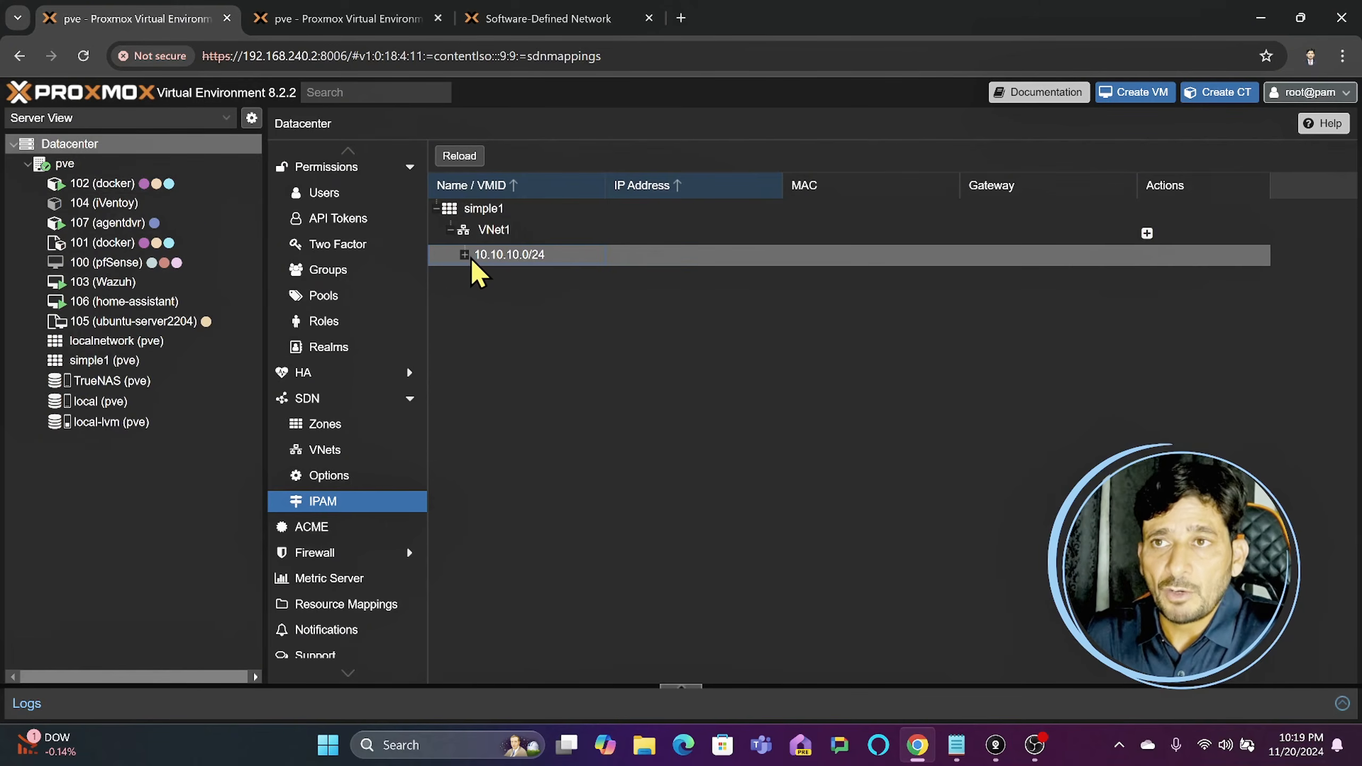
# - Open the console of container 102 (docker) and ping the gateway 10.10.10.1
pyautogui.click(106, 183)
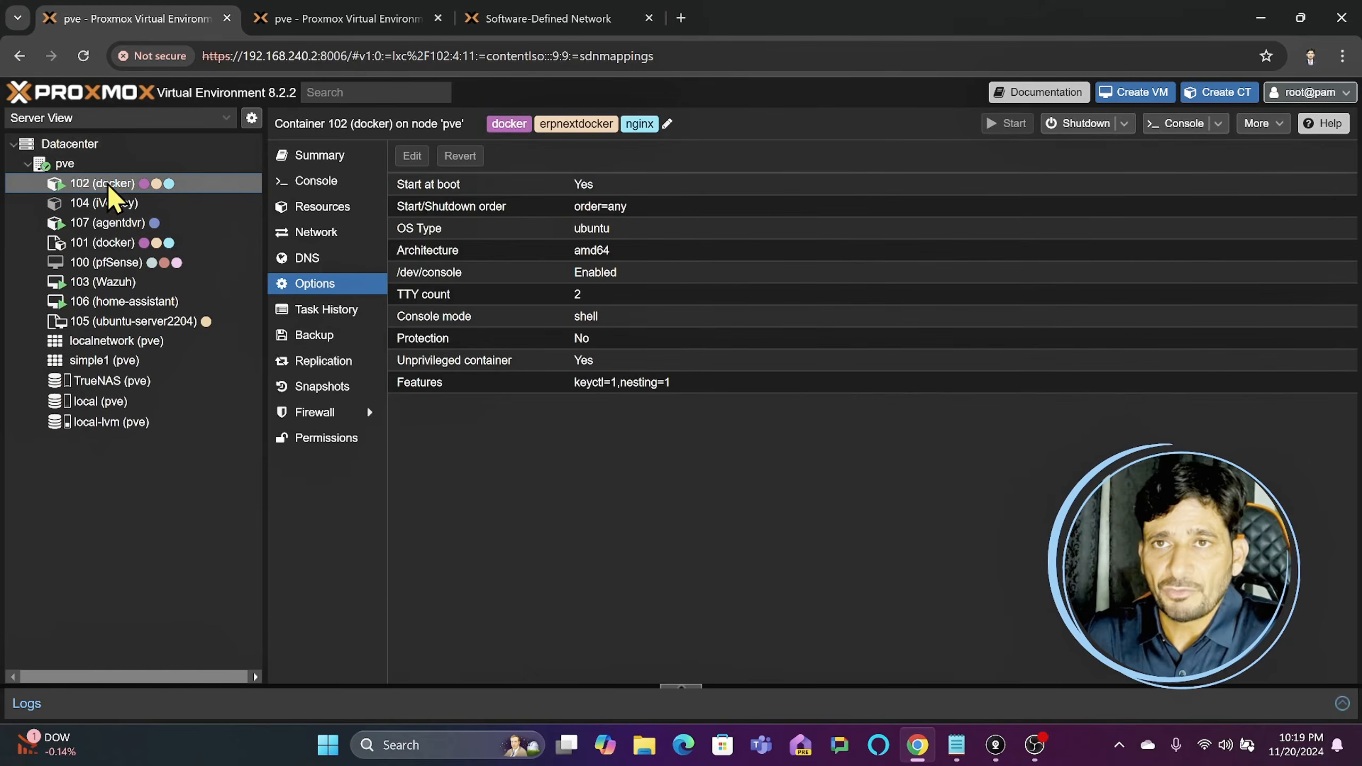
pyautogui.click(324, 185)
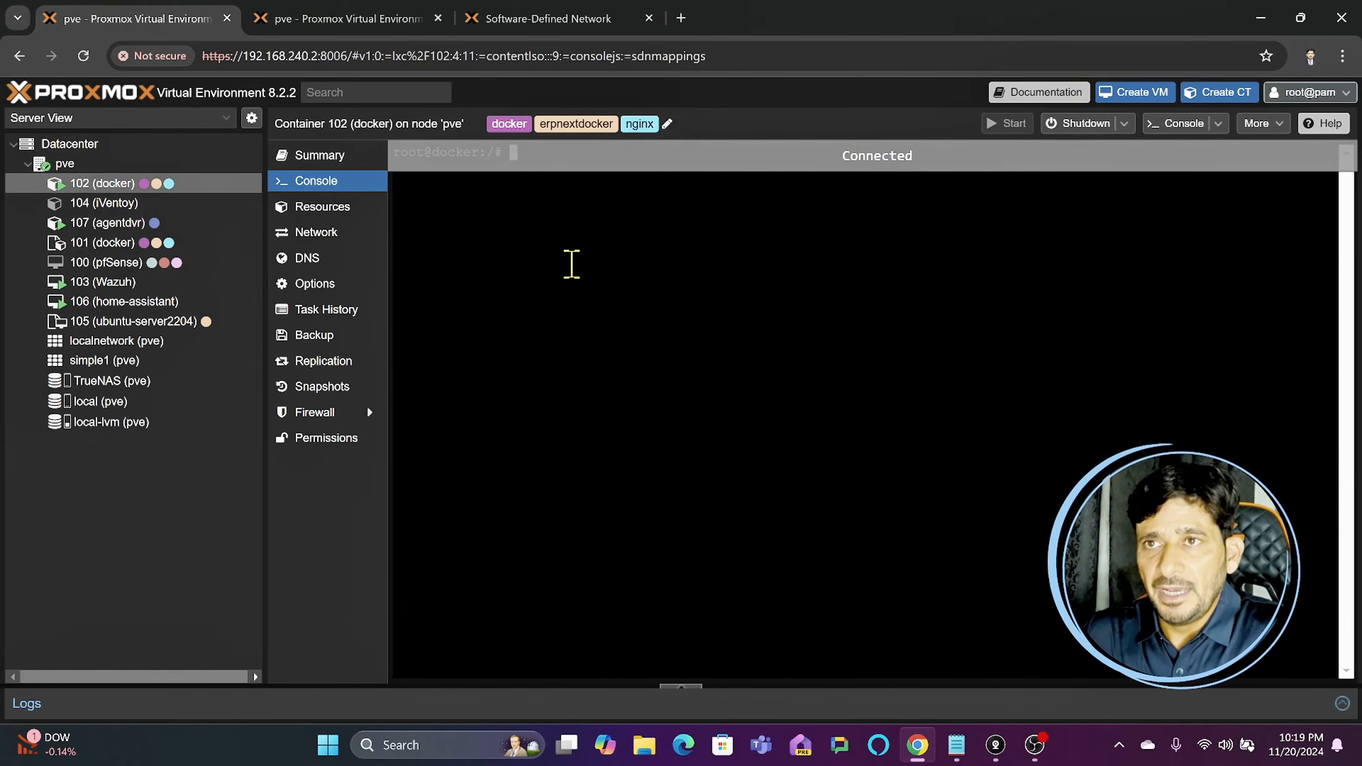
pyautogui.press('Return')
pyautogui.press('Return')
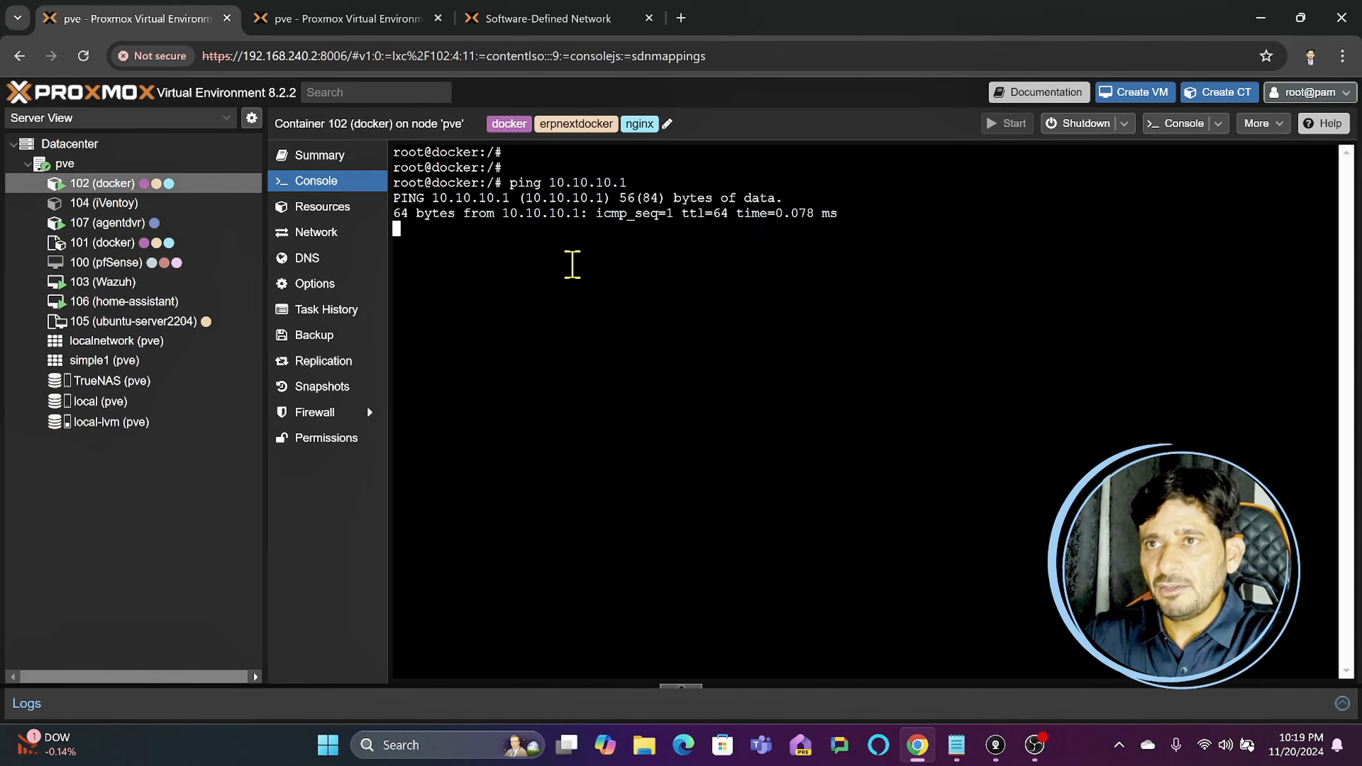
pyautogui.hotkey('ctrl', 'c')
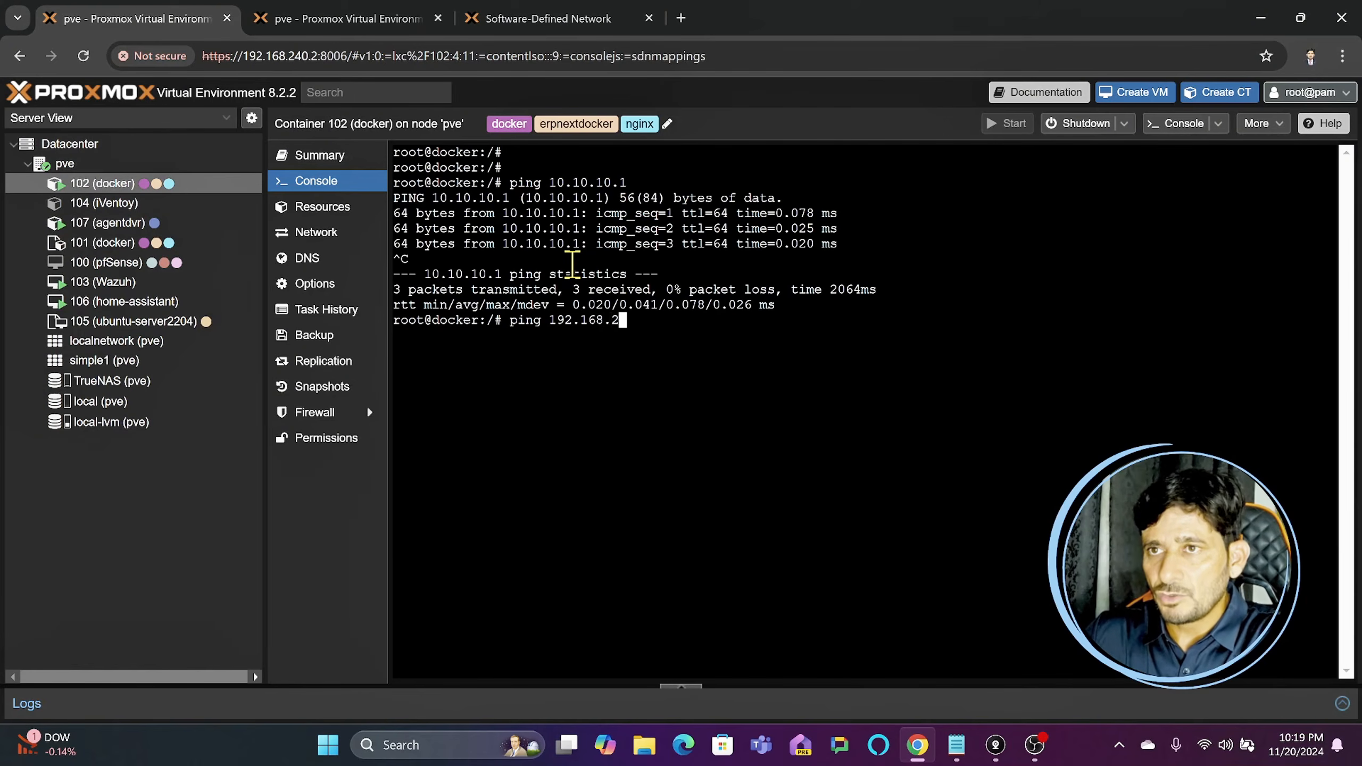
# - Ping 192.168.240.1 and google.com from container 102's console, and exit the shell session
pyautogui.write('1')
pyautogui.press('Return')
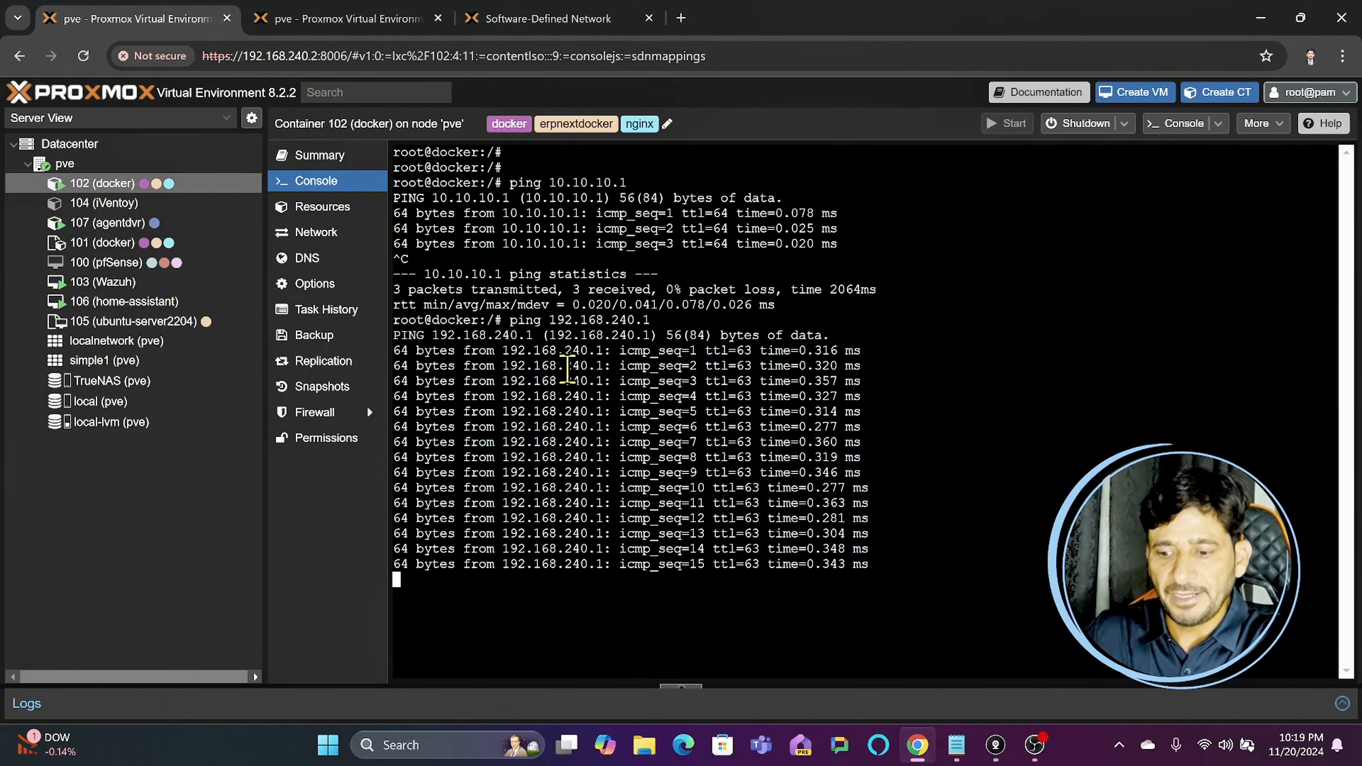
pyautogui.hotkey('ctrl', 'c')
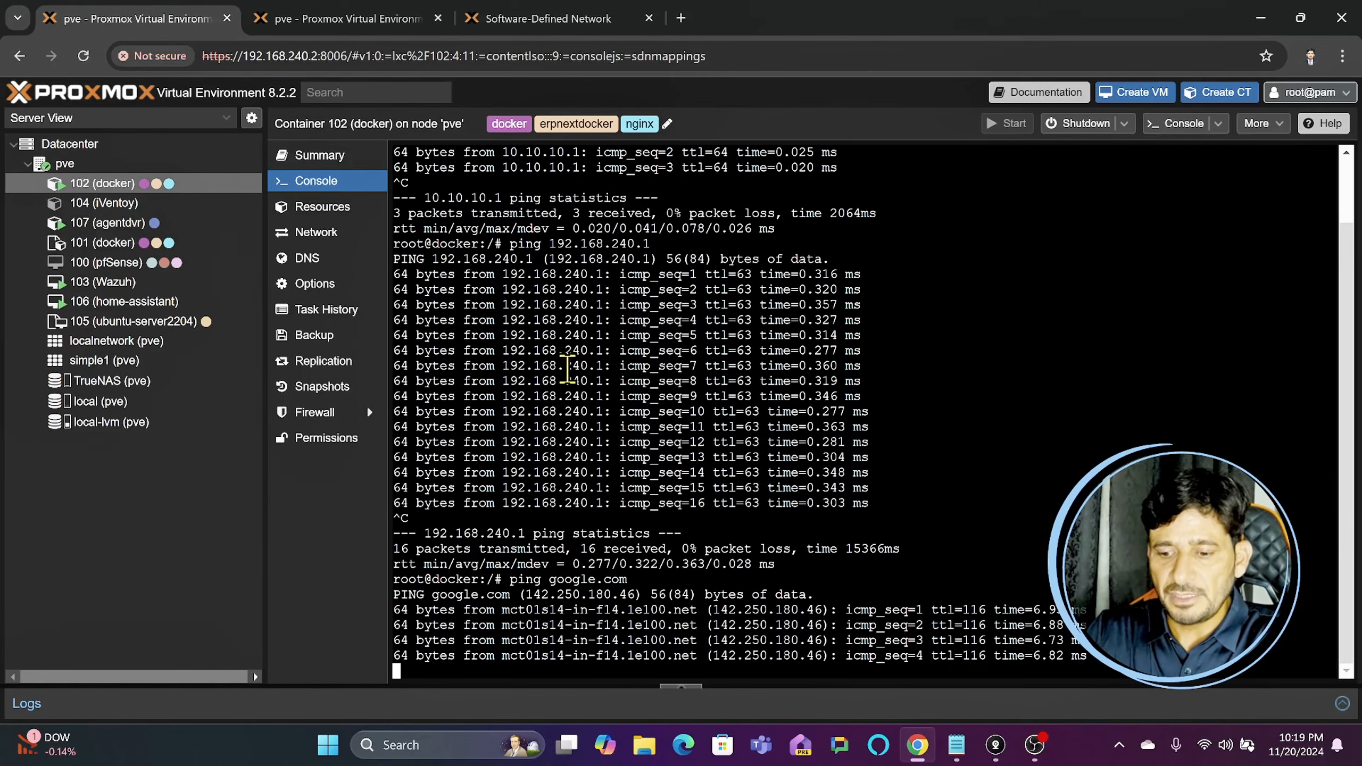
pyautogui.hotkey('ctrl', 'c')
pyautogui.write('exi')
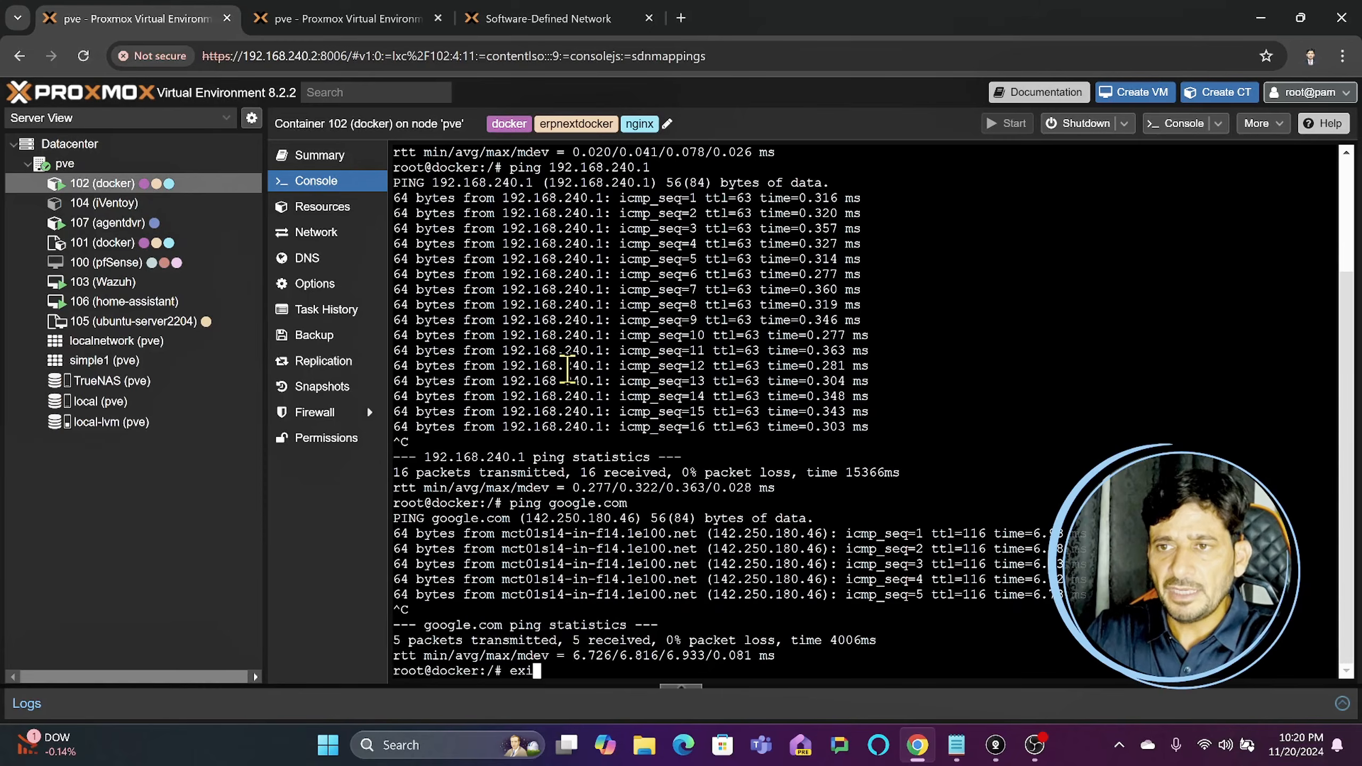
pyautogui.write('t')
pyautogui.press('Return')
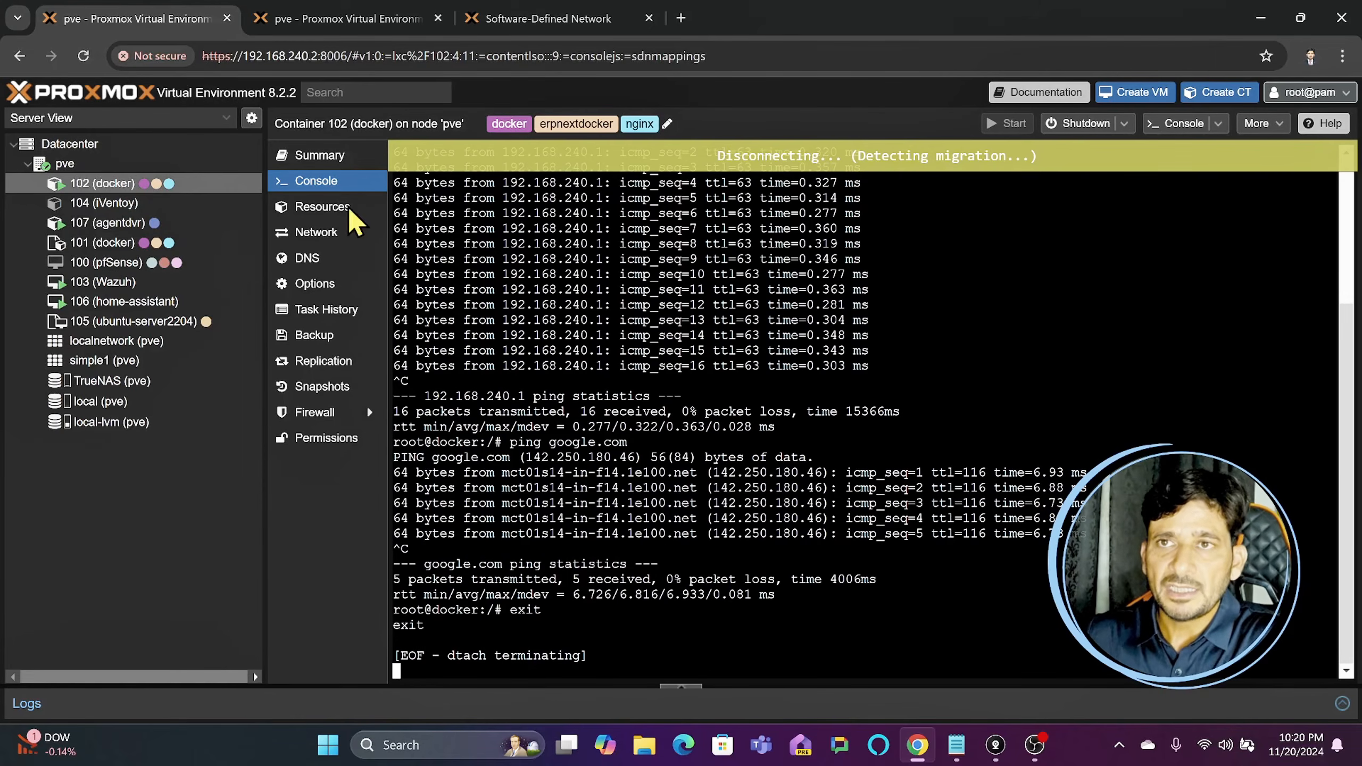
# - Review the pve node's network interfaces and collapse its System, Updates and Disks sections
pyautogui.click(114, 164)
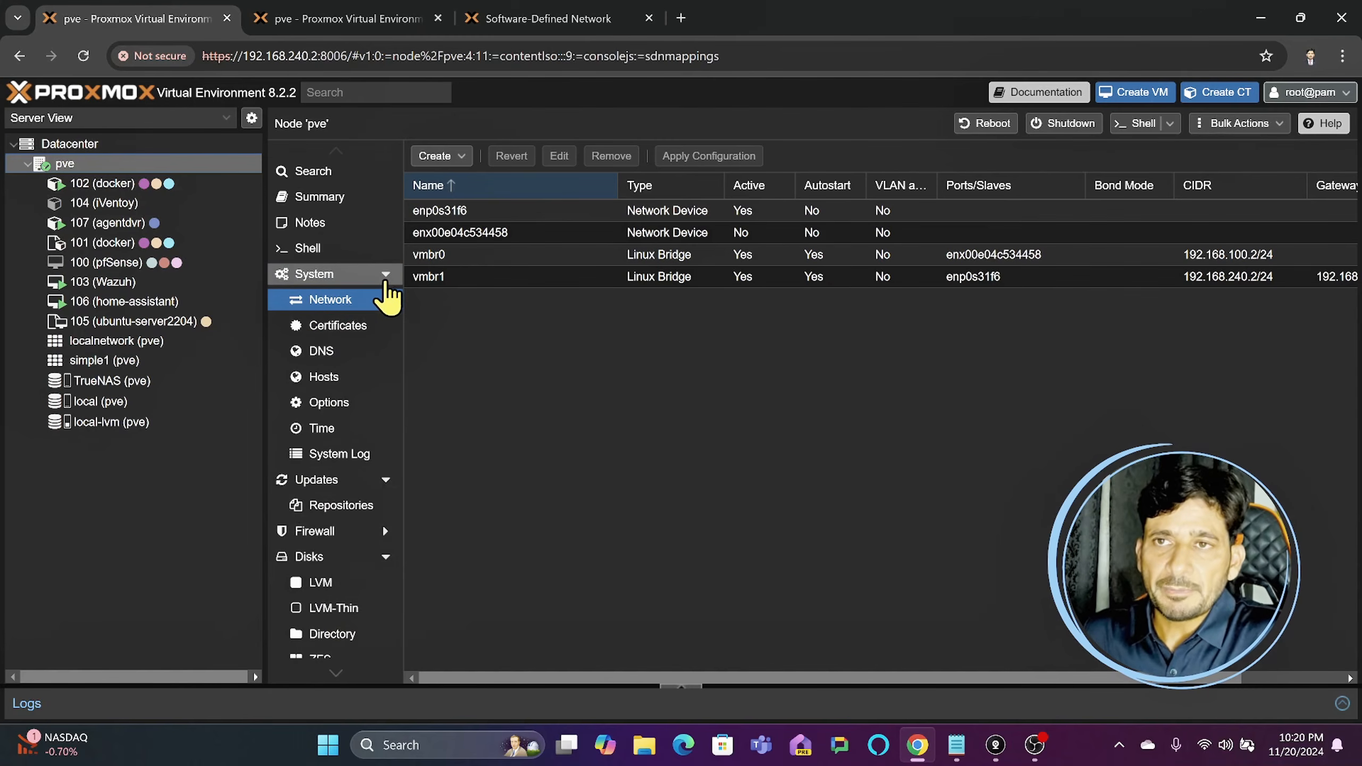
pyautogui.click(385, 275)
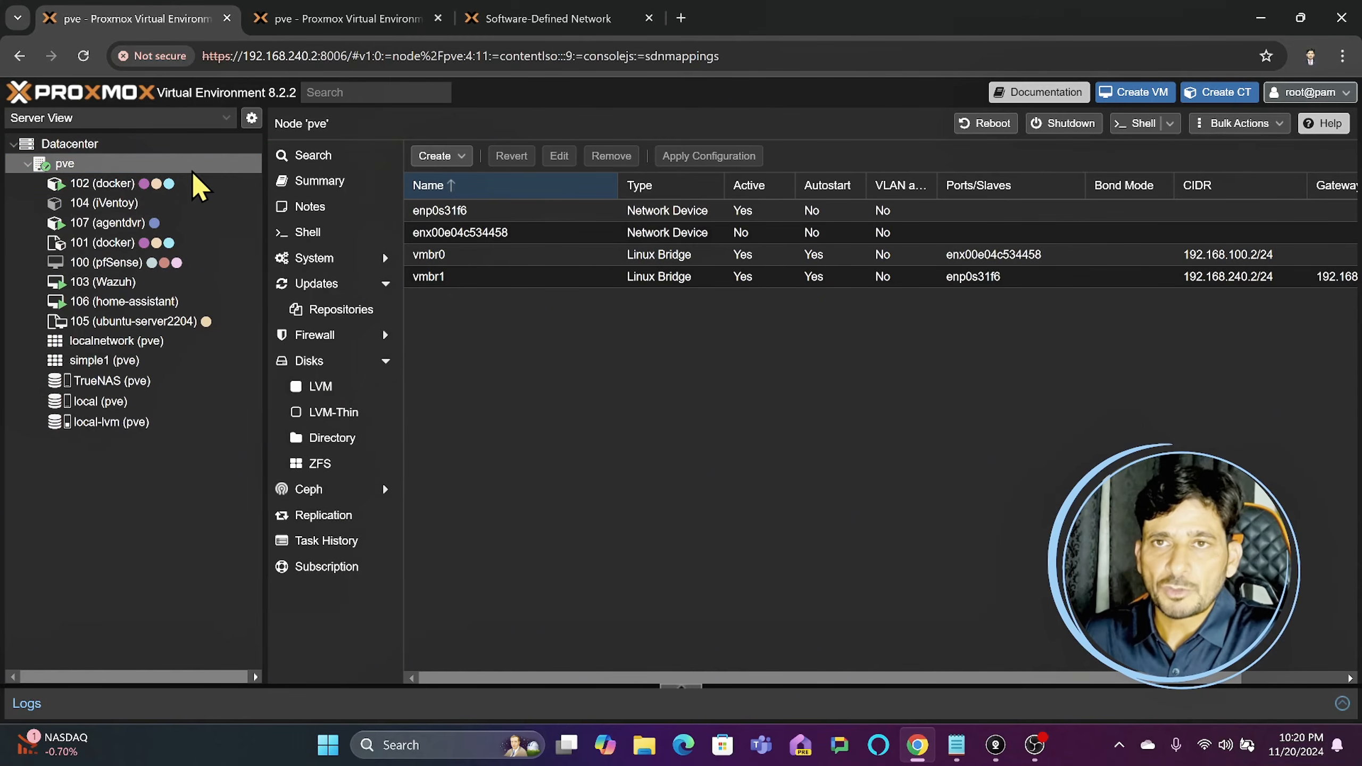
pyautogui.click(385, 284)
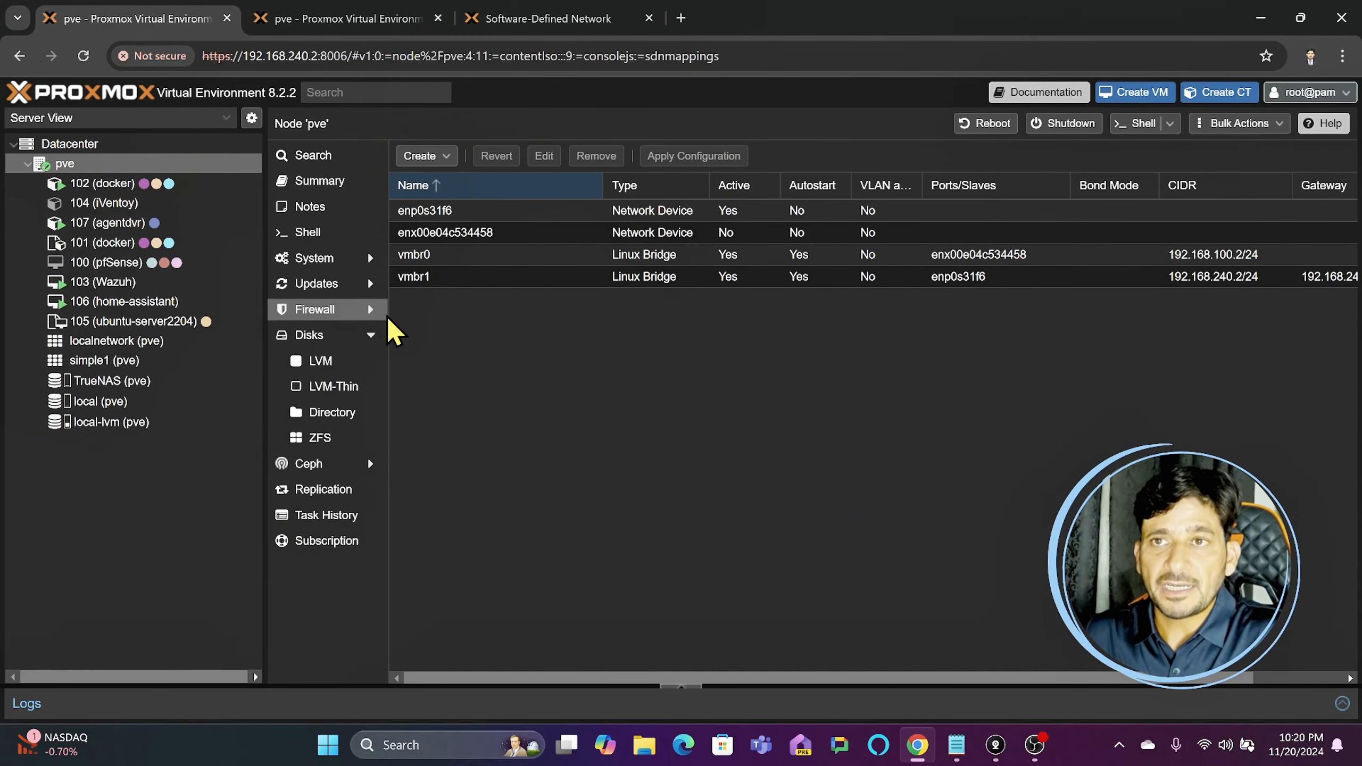
pyautogui.click(369, 339)
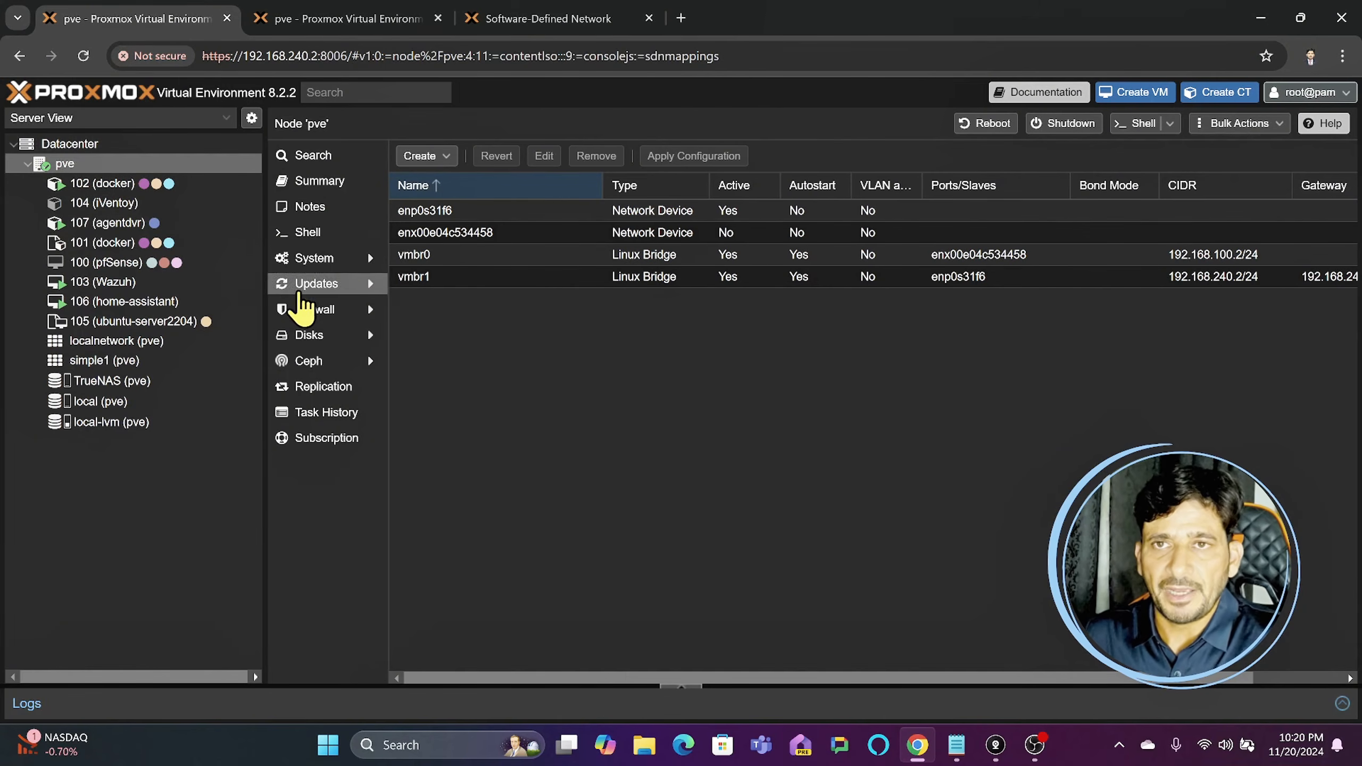
pyautogui.click(69, 144)
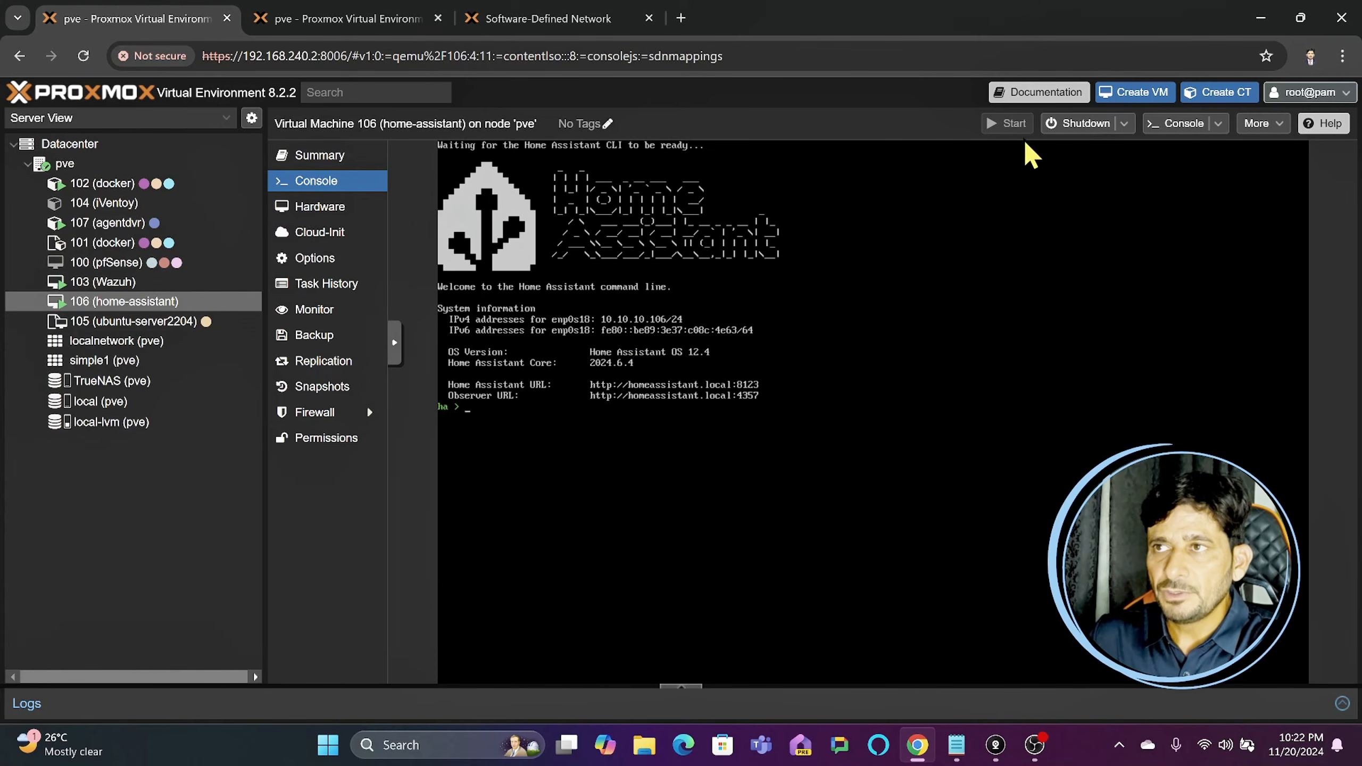
# - Reboot VM 106 (home-assistant) and start the guest from its console
pyautogui.click(1123, 128)
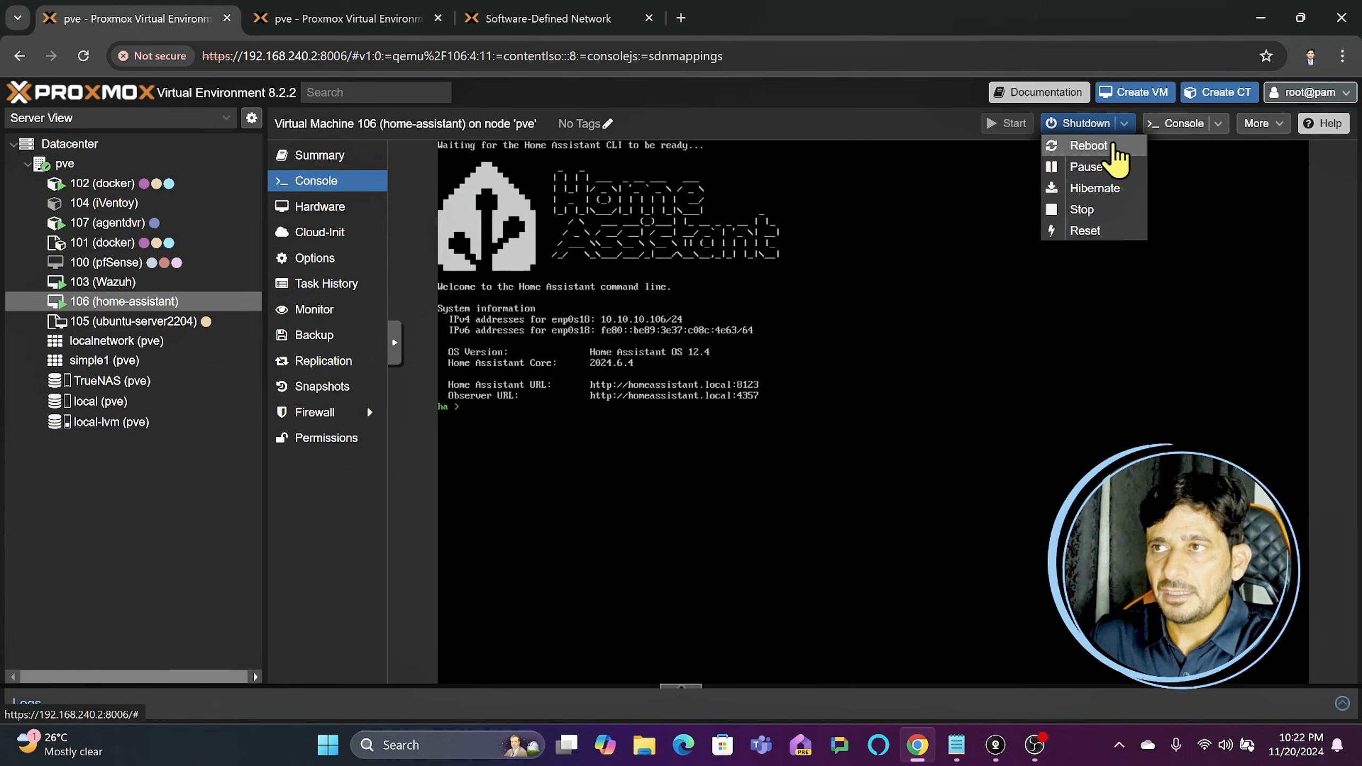
pyautogui.click(1115, 143)
pyautogui.click(675, 435)
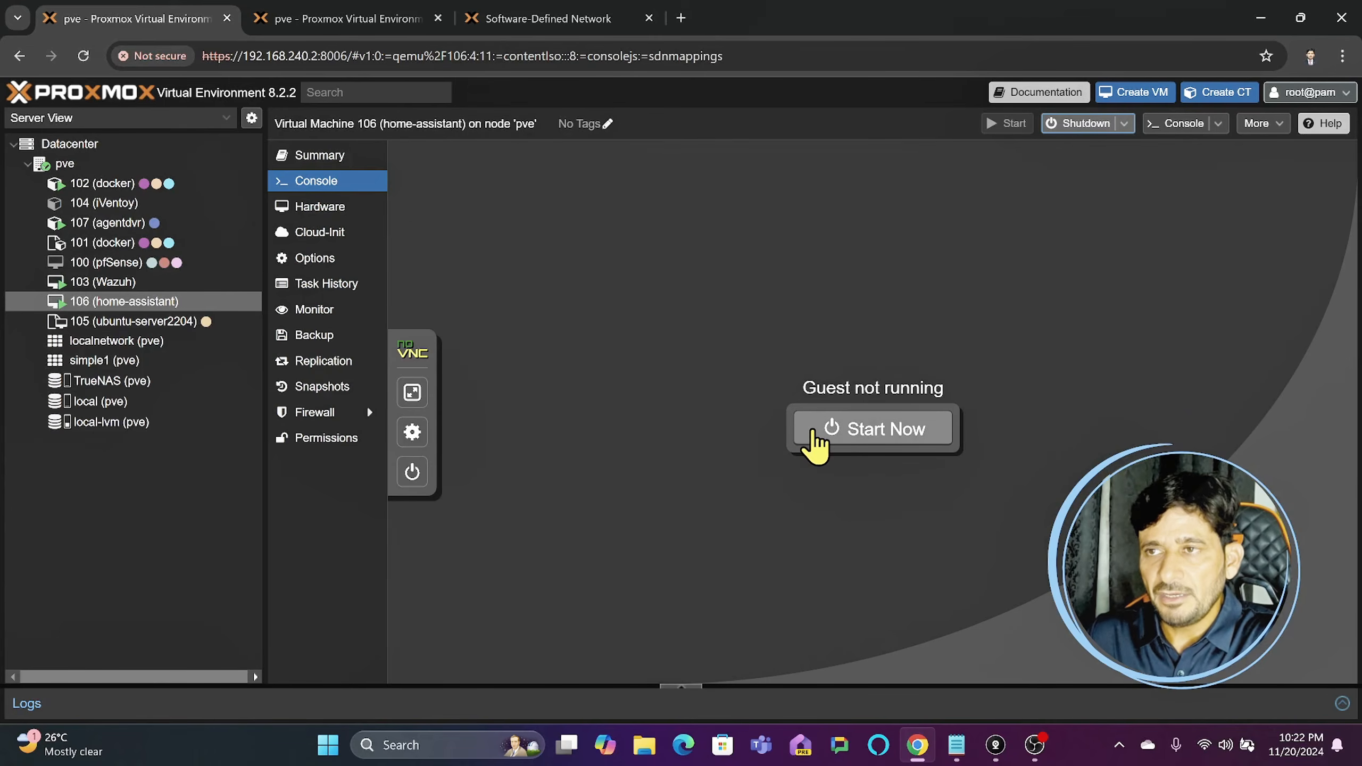
pyautogui.click(810, 432)
# - Open a Windows Command Prompt, and check VM 106's IPv4 address in its Proxmox VE console
pyautogui.click(406, 745)
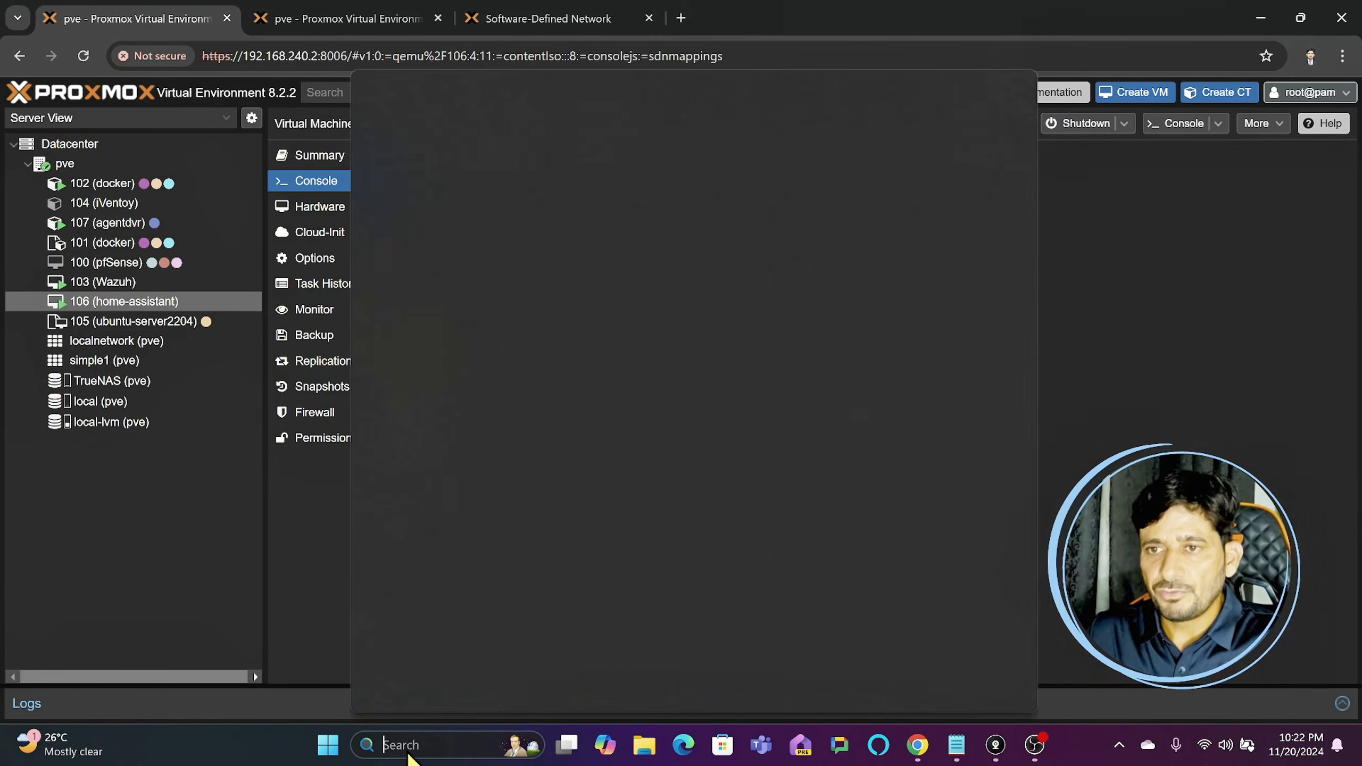
pyautogui.write('cmd')
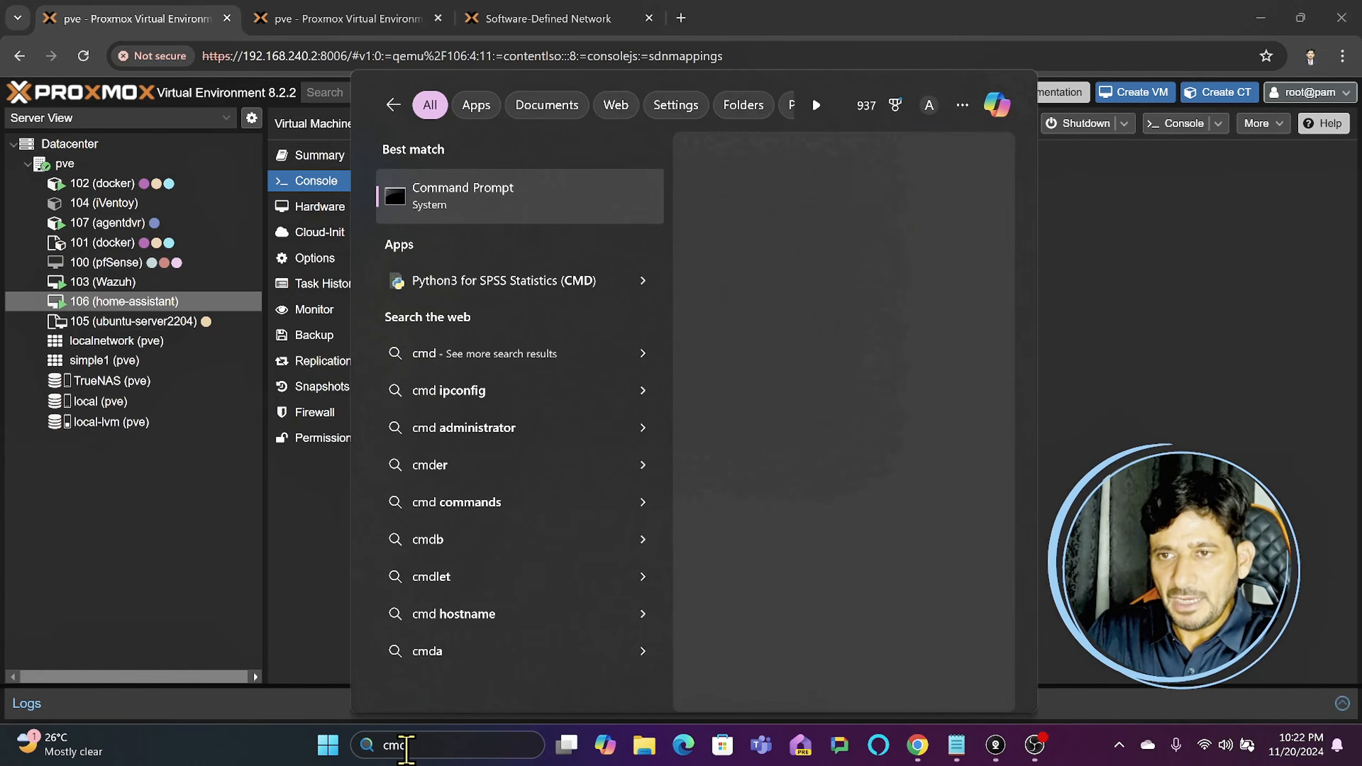
pyautogui.press('Return')
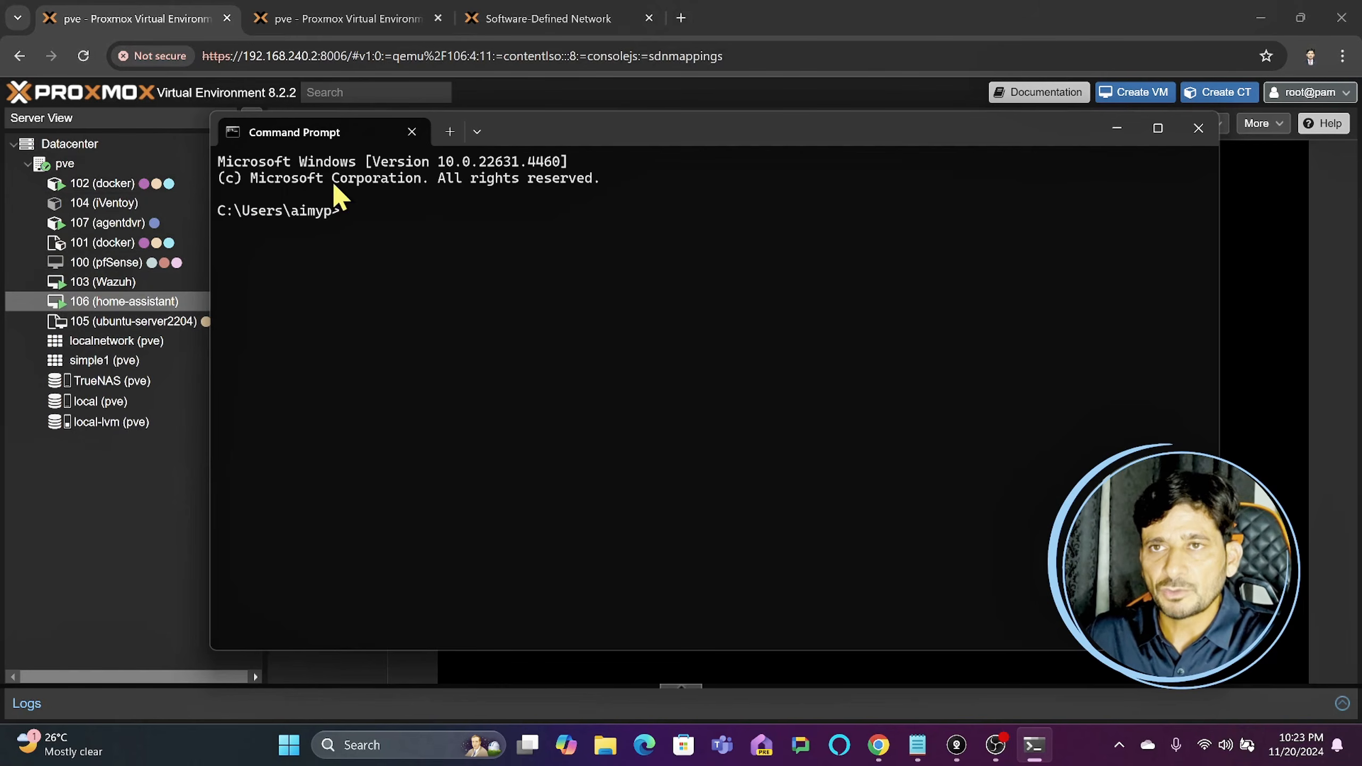
pyautogui.click(145, 426)
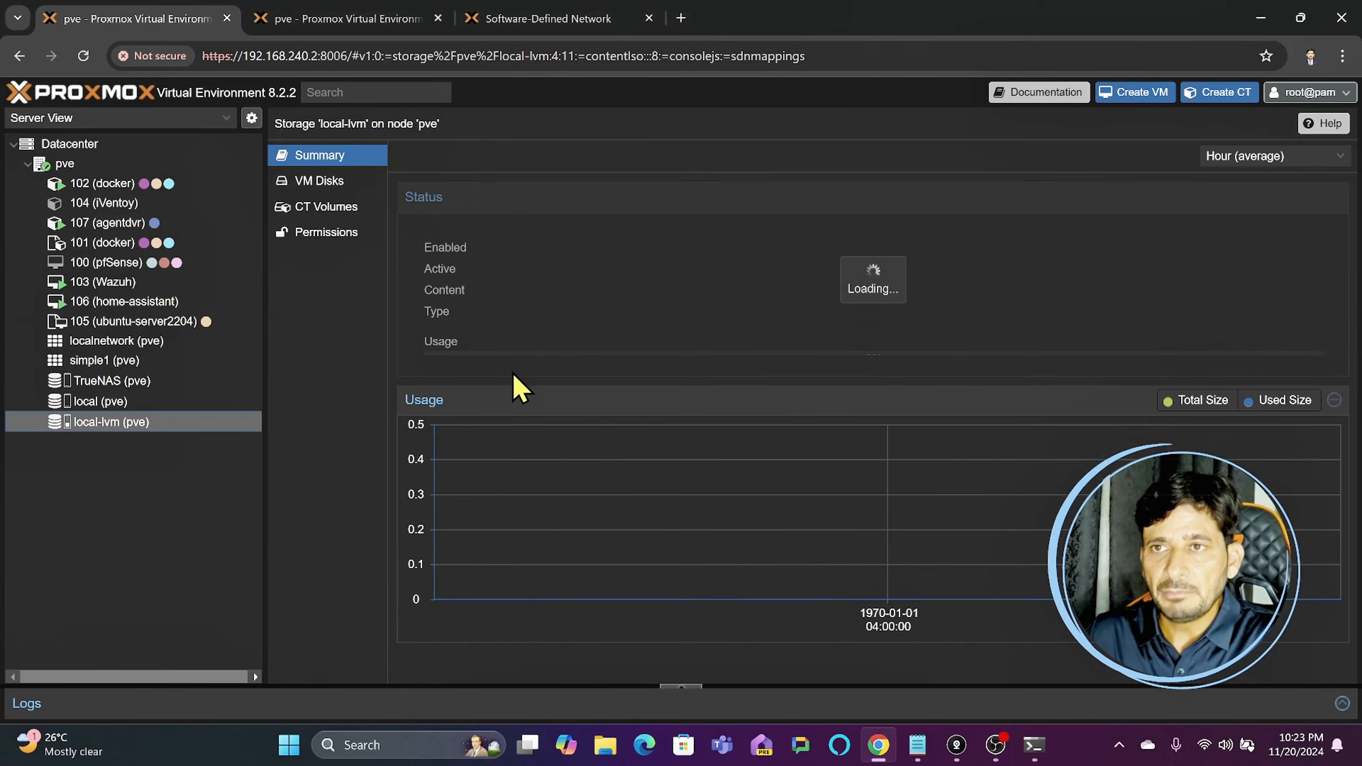
pyautogui.click(115, 304)
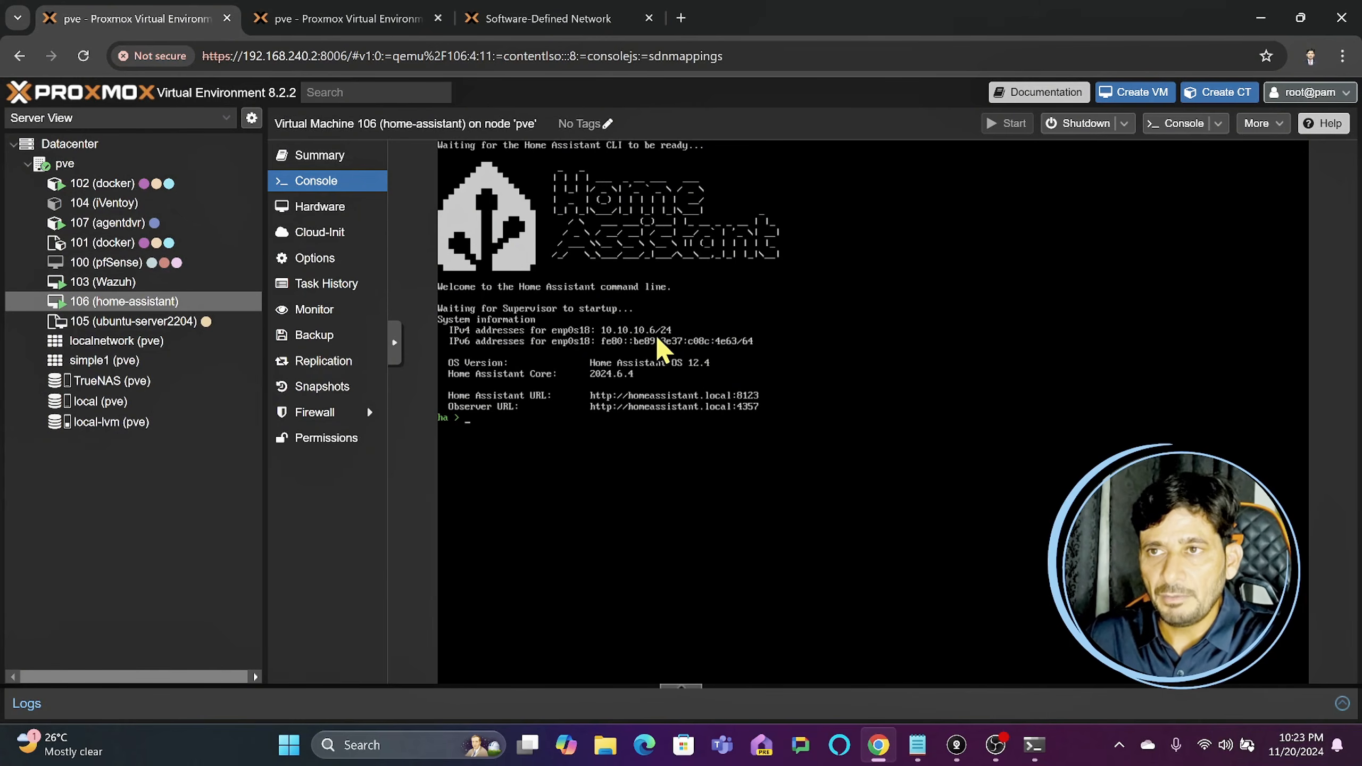
# - Switch to Command Prompt and start a continuous ping to VM 106 with ping 10.10.10.6 -t
pyautogui.click(1034, 746)
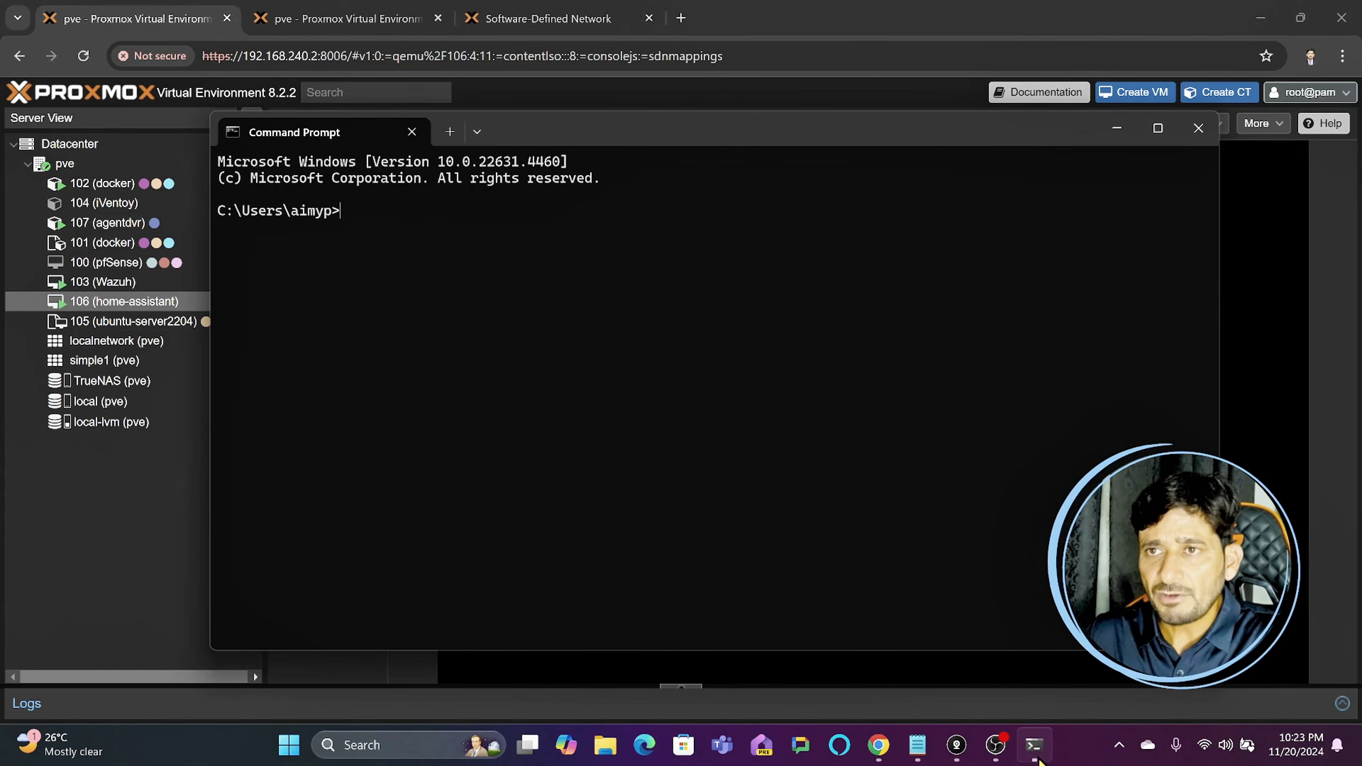
pyautogui.write('ping 10.10')
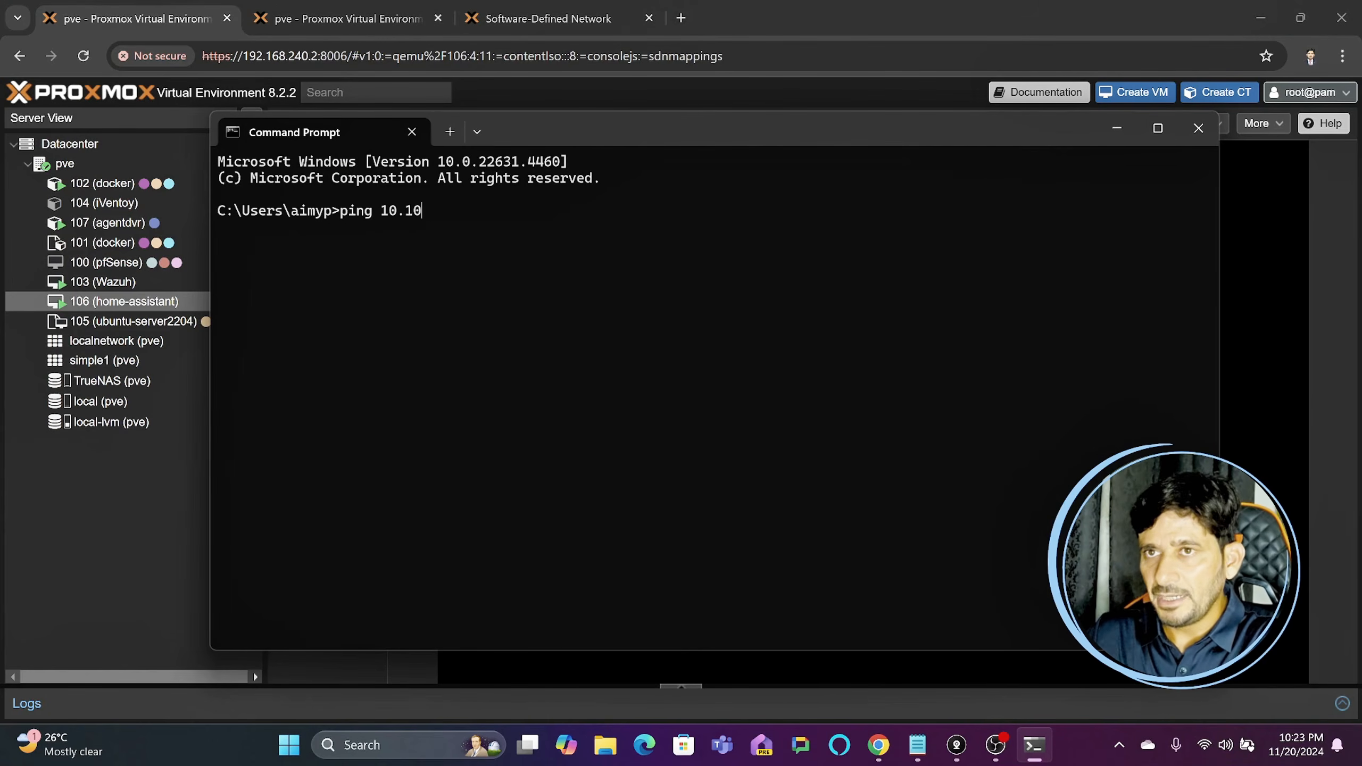
pyautogui.write('.10.6 -')
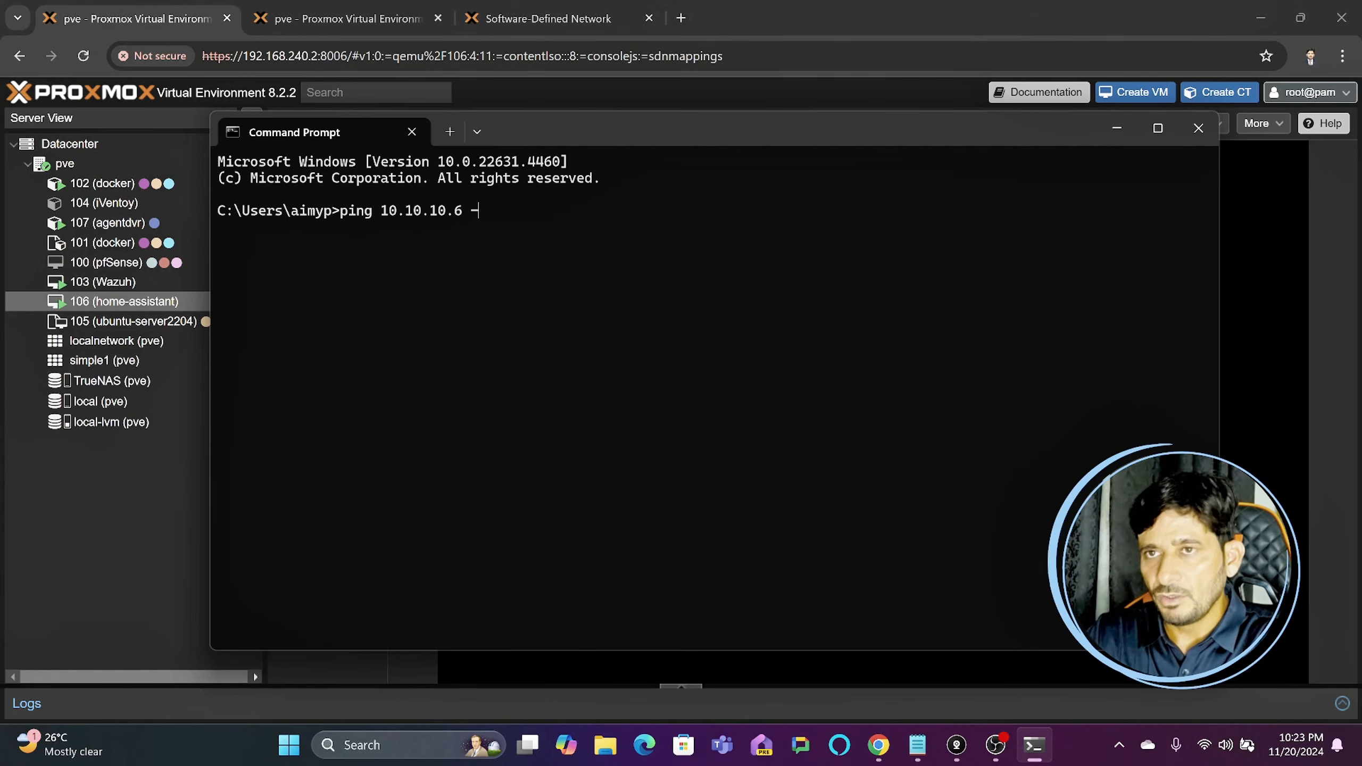
pyautogui.write('t')
pyautogui.press('Return')
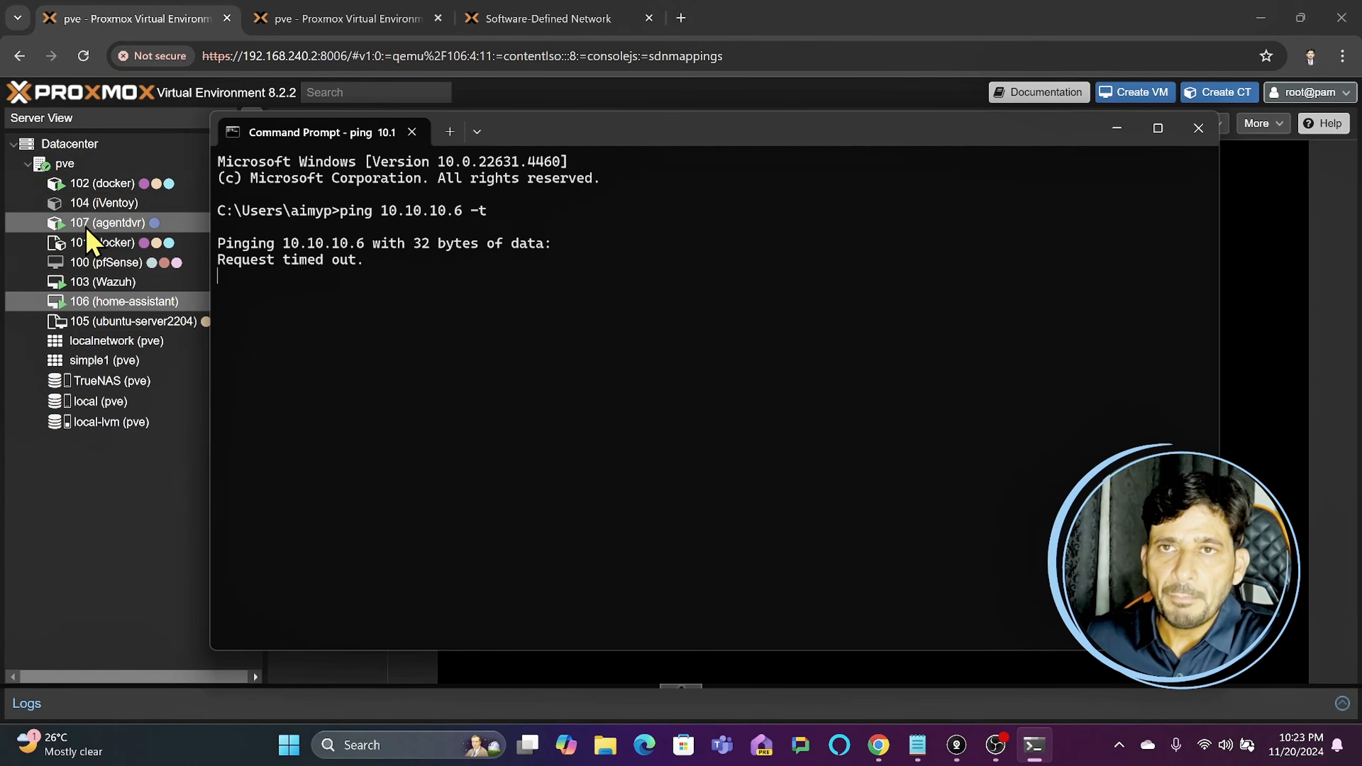
# - Return to Proxmox VE and open the pve node's network settings
pyautogui.click(151, 160)
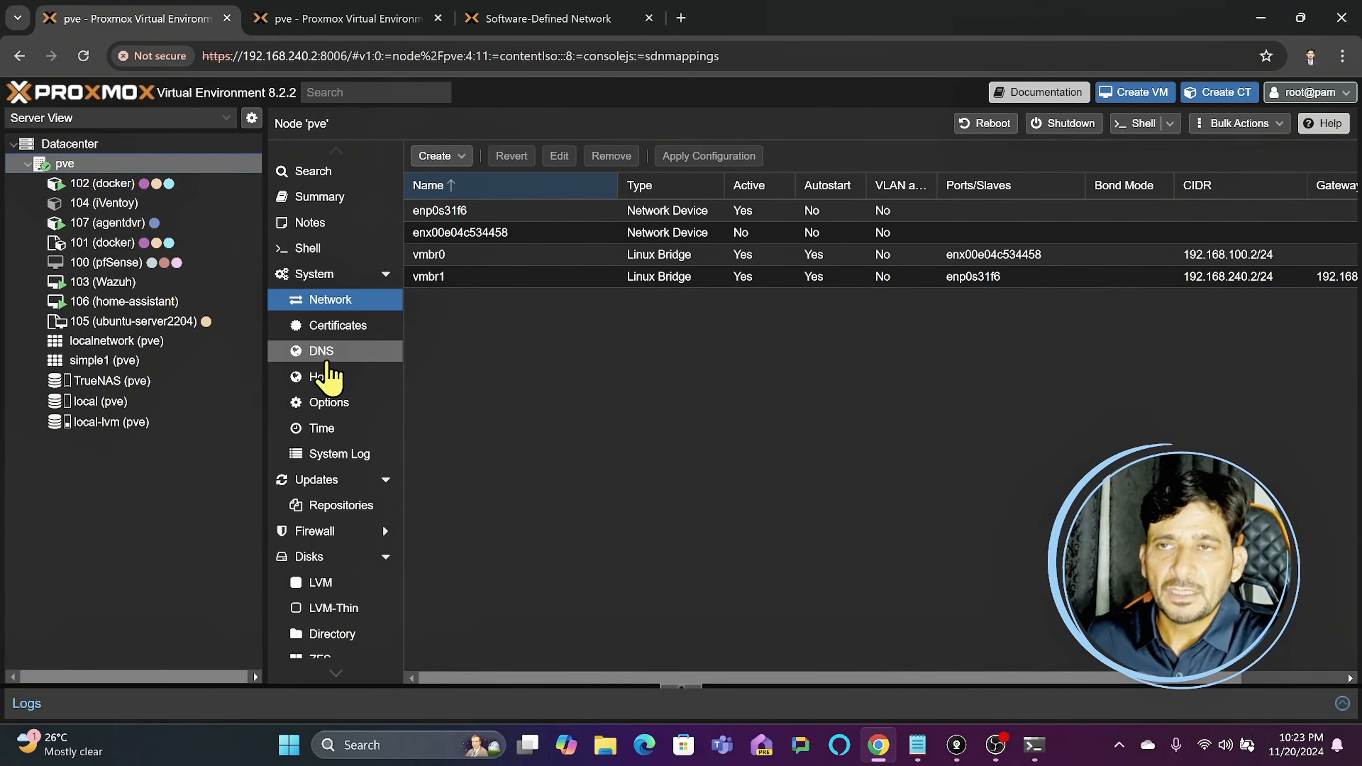